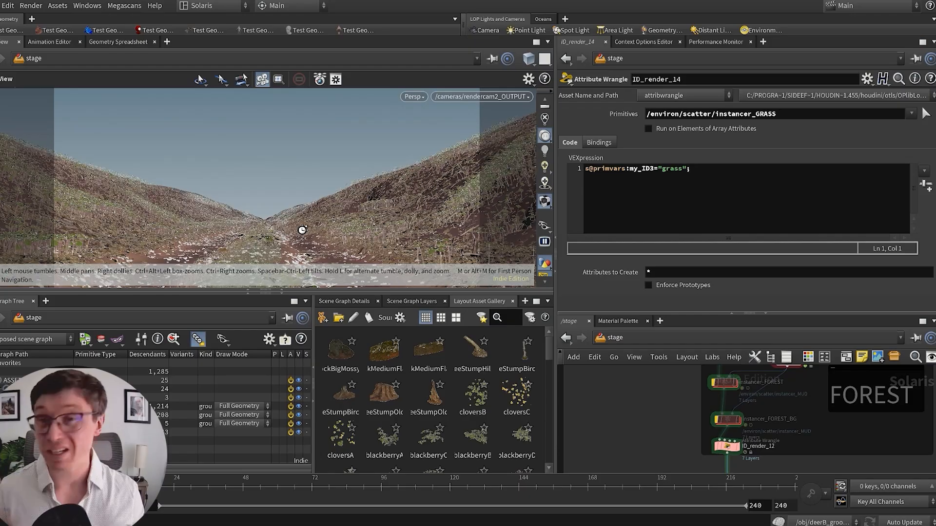
# Step: Open the instancer_FOREST node's internal network and inspect the Attribute Randomize node that sets the index values
pyautogui.moveTo(363, 206); pyautogui.dragTo(321, 235)
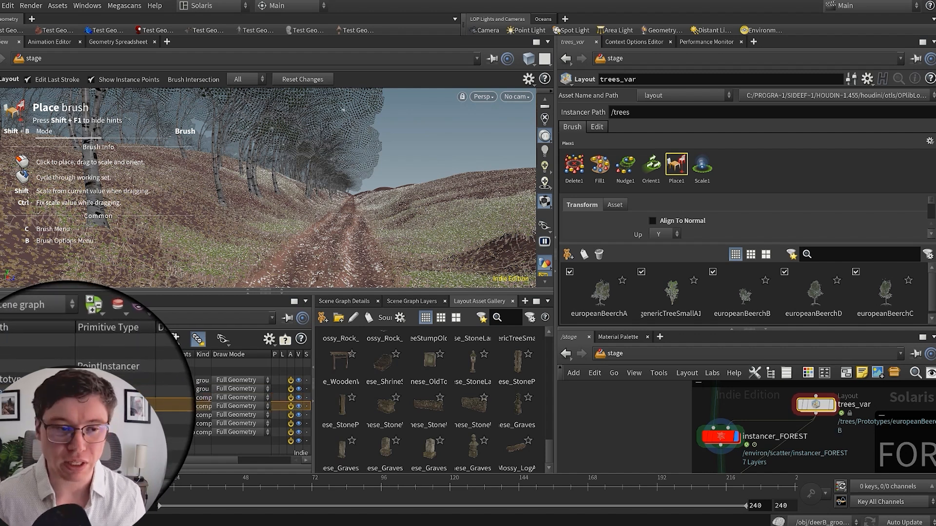
pyautogui.doubleClick(721, 439)
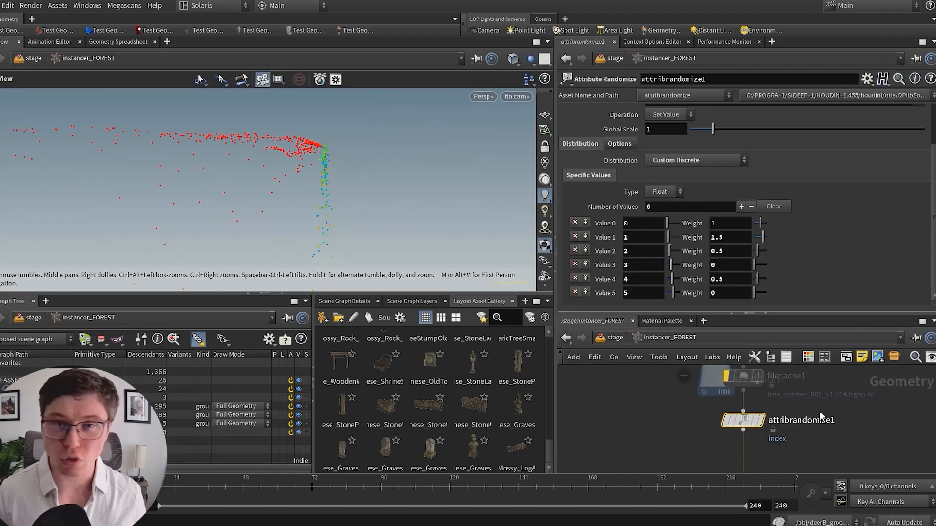
pyautogui.click(735, 411)
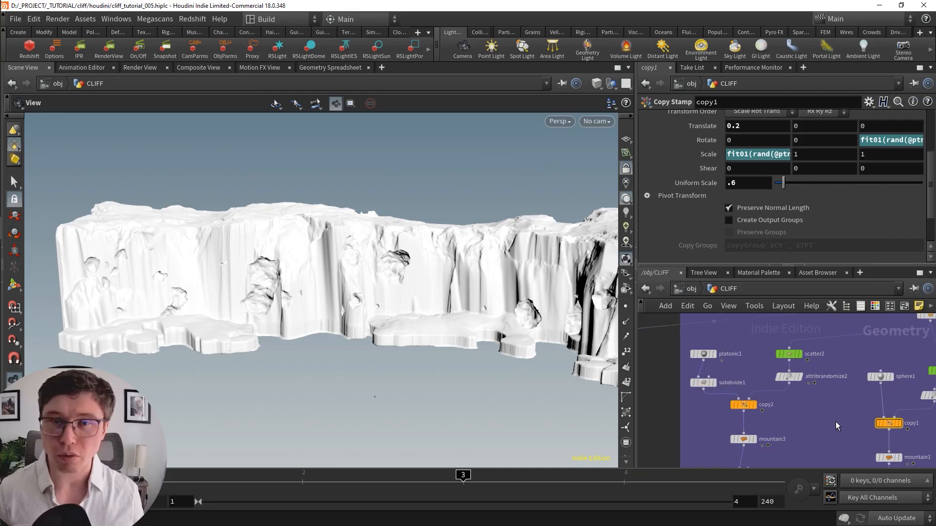
# Step: Display the Copy Stamp node copy2, copy its Z rotation expression, and reset the Z rotation to its default
pyautogui.click(751, 404)
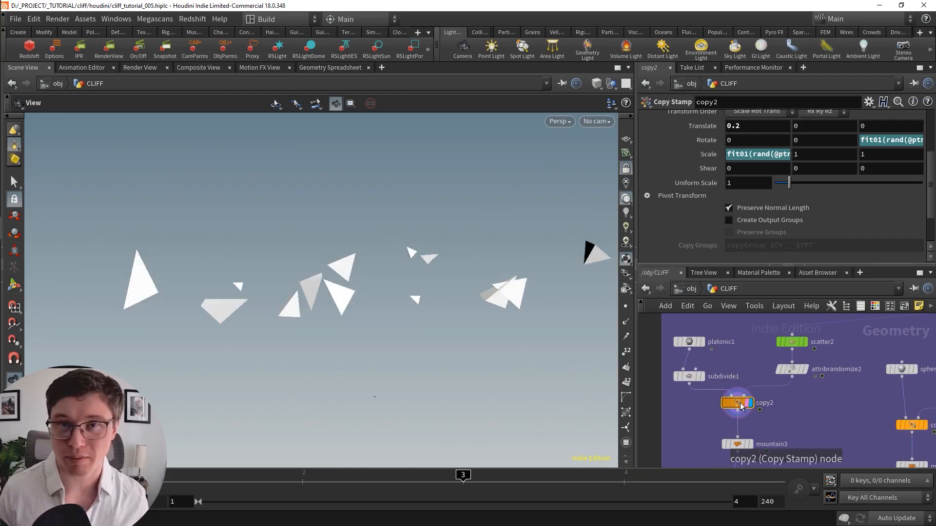
pyautogui.scroll(3, 761, 180)
pyautogui.click(872, 191)
pyautogui.hotkey('ctrl', 'c')
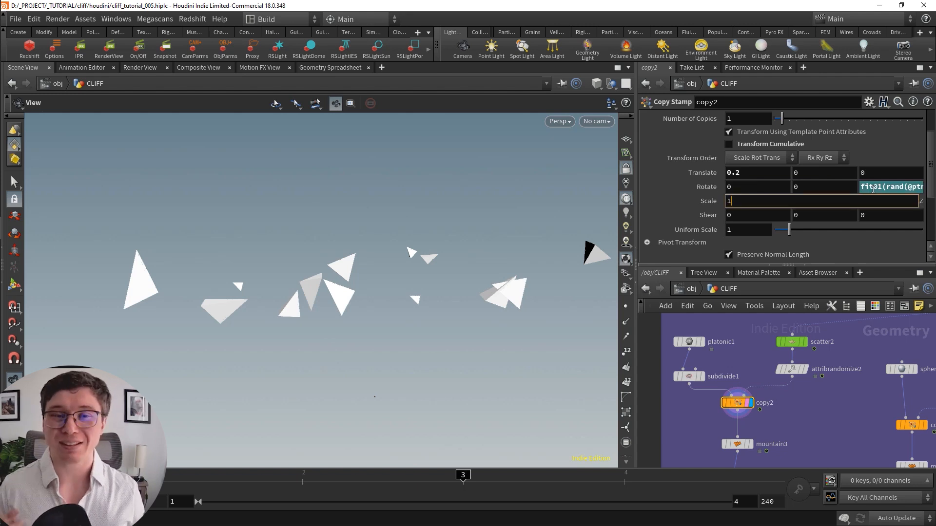
pyautogui.rightClick(871, 190)
pyautogui.click(835, 326)
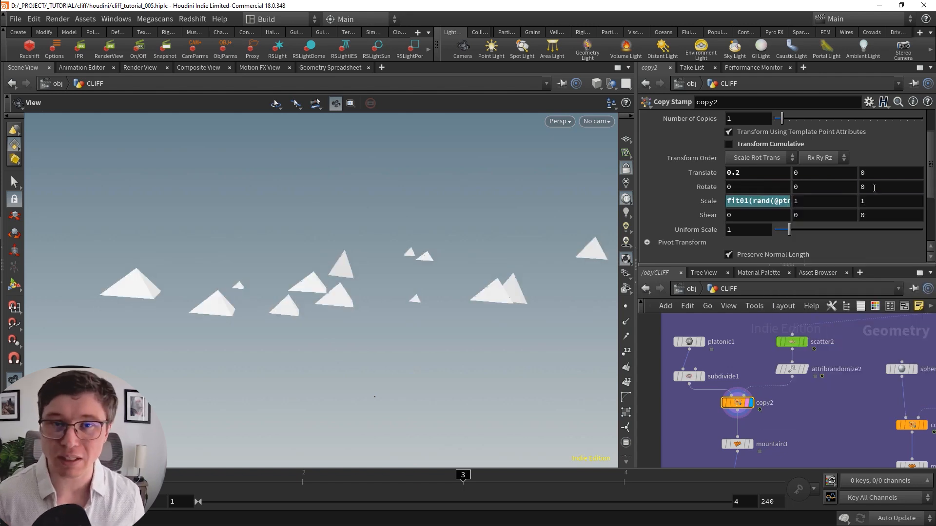
pyautogui.click(799, 187)
pyautogui.hotkey('ctrl', 'v')
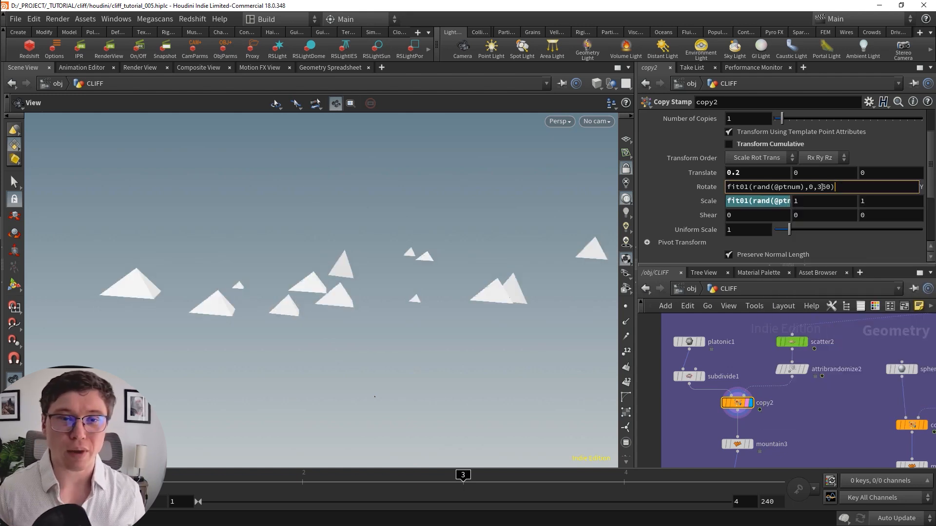
pyautogui.press('Return')
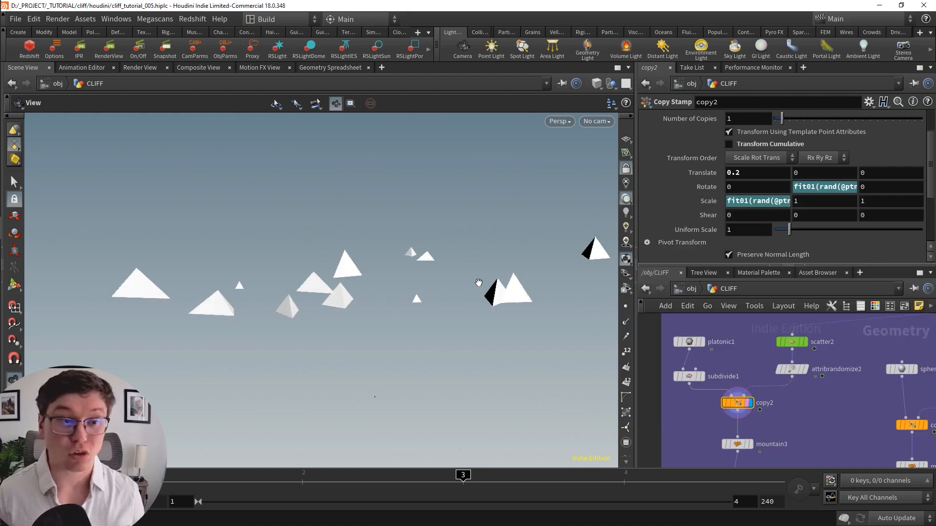
pyautogui.moveTo(403, 333); pyautogui.dragTo(456, 336)
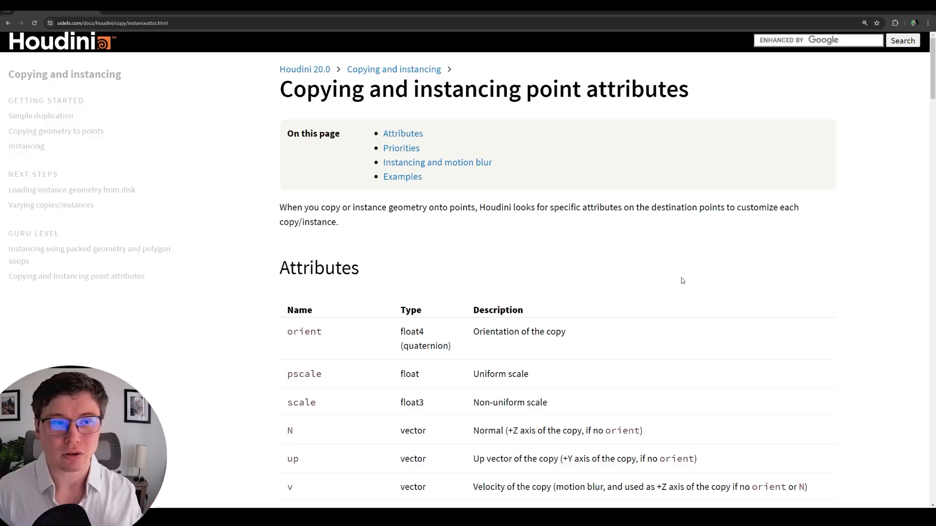
# Step: Switch to the Houdini documentation in the browser and read the orient, pscale and scale entries of the instancing point attributes table
pyautogui.scroll(-1, 682, 281)
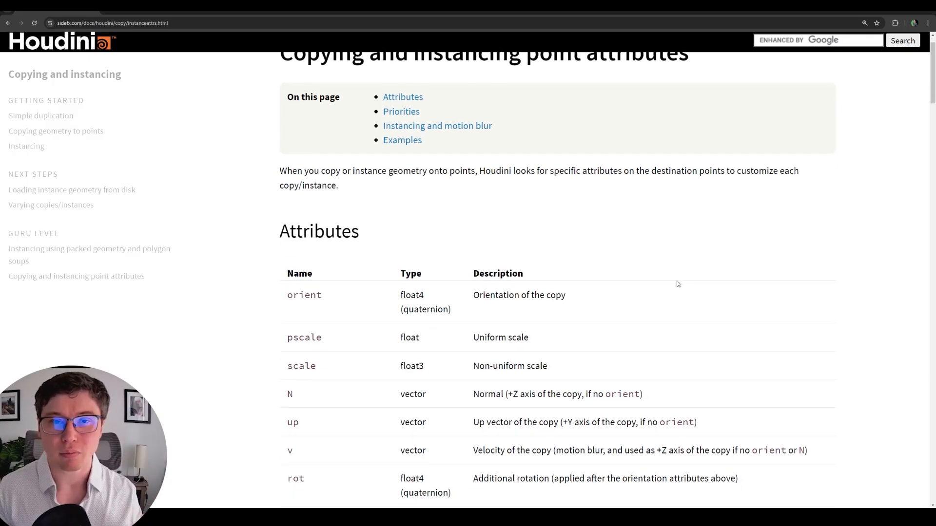
pyautogui.scroll(-3, 677, 283)
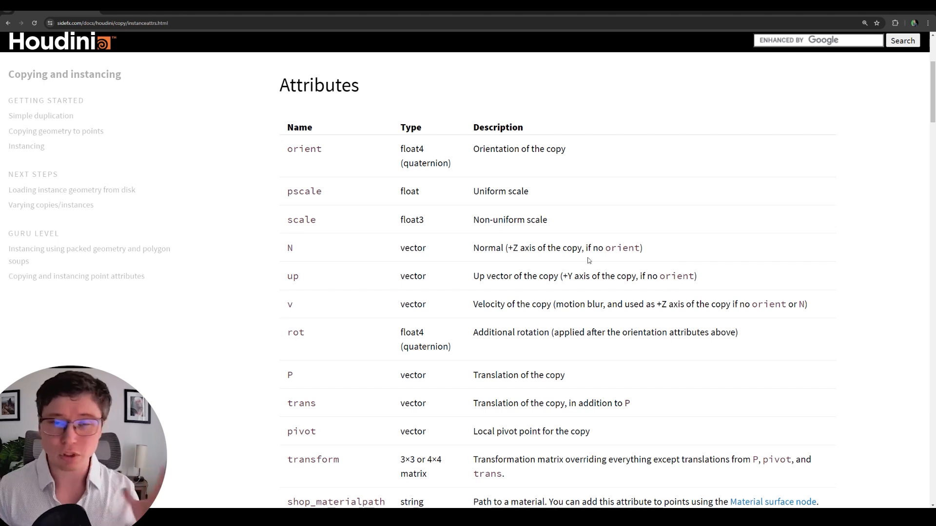
pyautogui.scroll(-1, 317, 292)
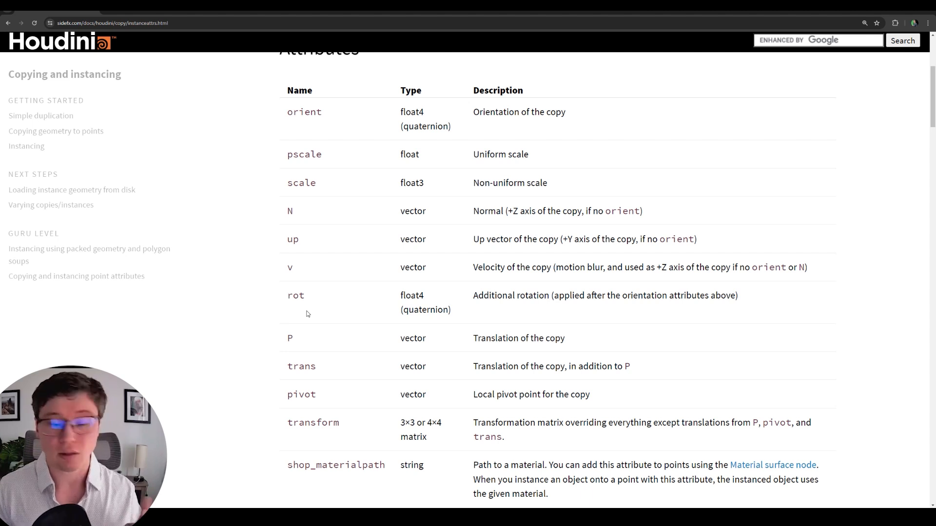
pyautogui.scroll(2, 315, 200)
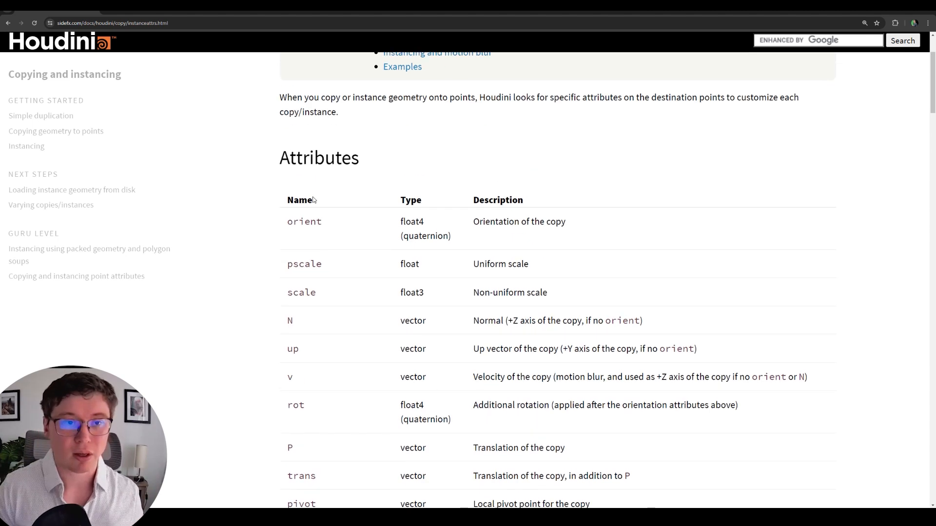
pyautogui.doubleClick(292, 222)
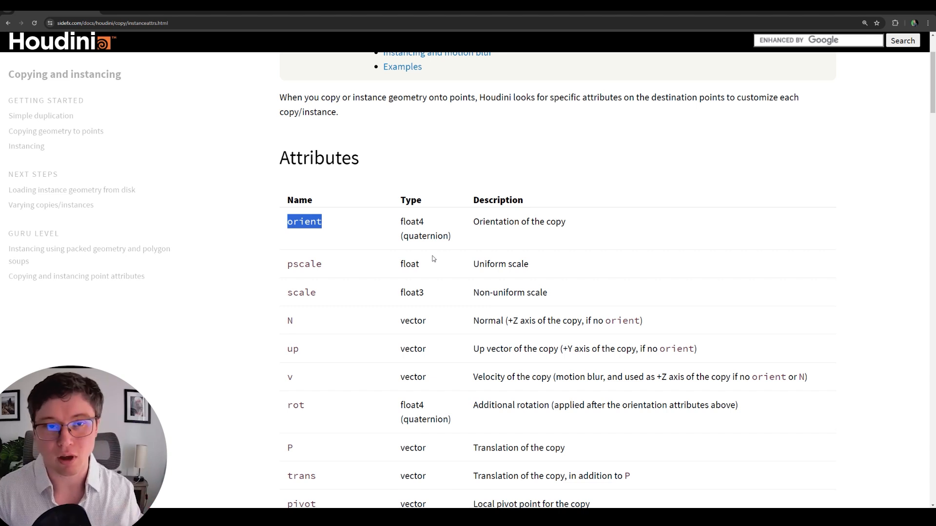
pyautogui.doubleClick(305, 264)
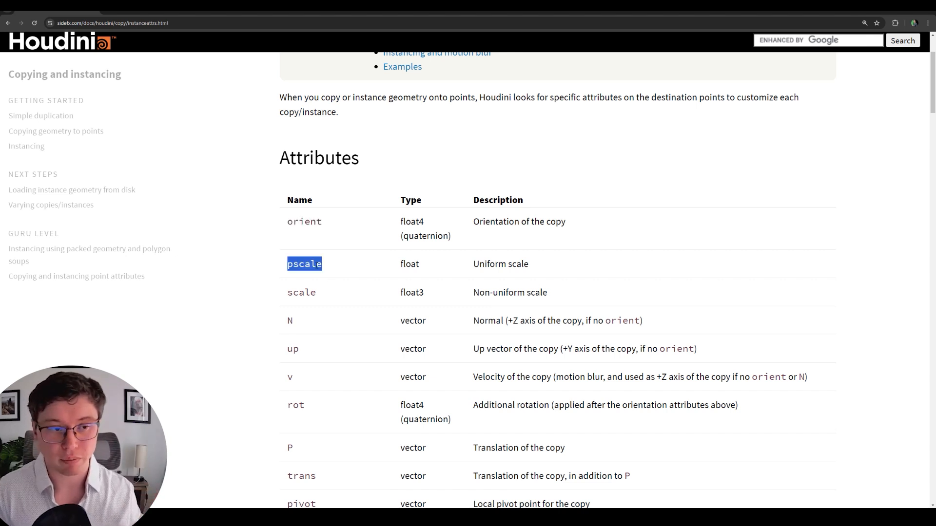
pyautogui.doubleClick(472, 264)
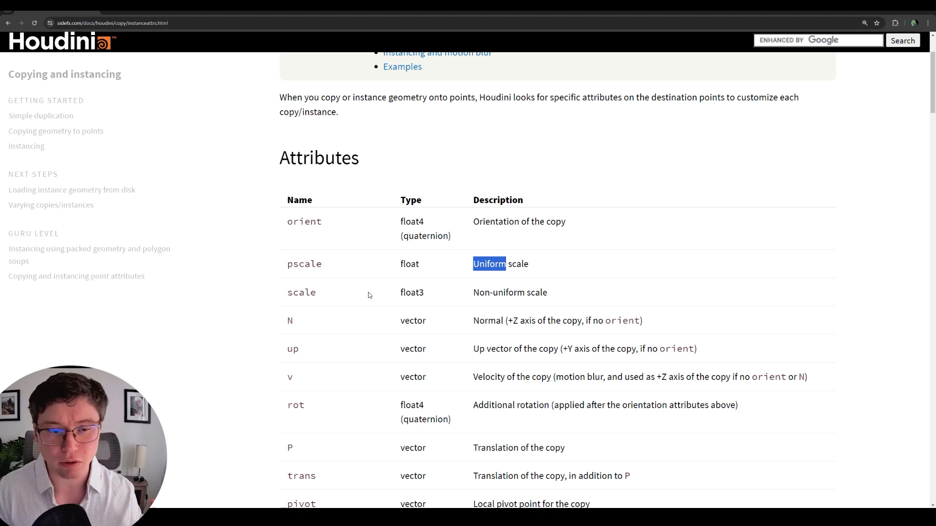
pyautogui.doubleClick(295, 293)
pyautogui.doubleClick(496, 293)
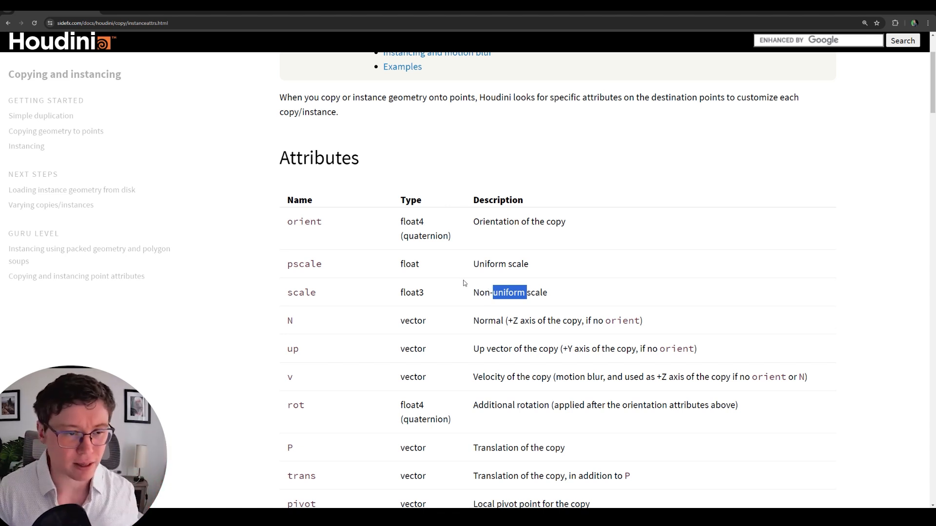
# Step: Examine the N and up entries and the remaining rows of the copying and instancing point attributes table
pyautogui.scroll(-2, 463, 280)
pyautogui.scroll(-2, 465, 284)
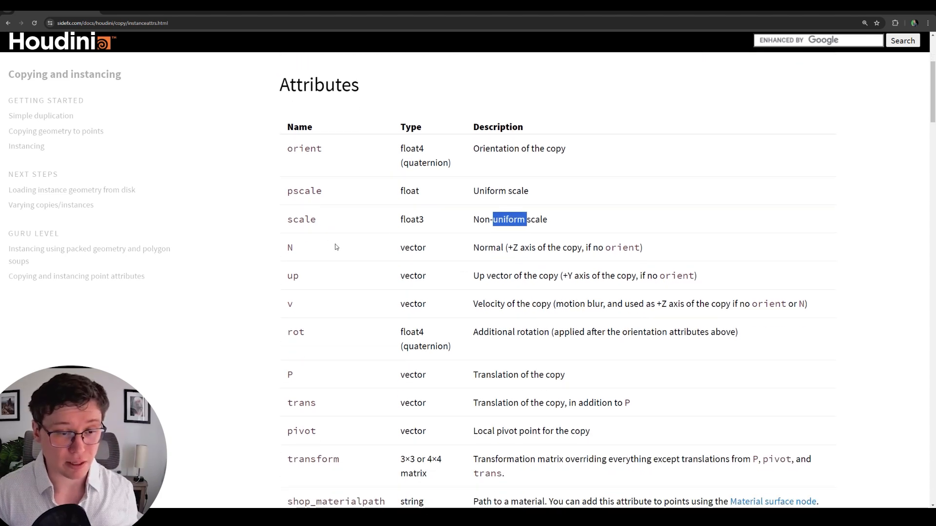
pyautogui.moveTo(295, 248); pyautogui.dragTo(315, 279)
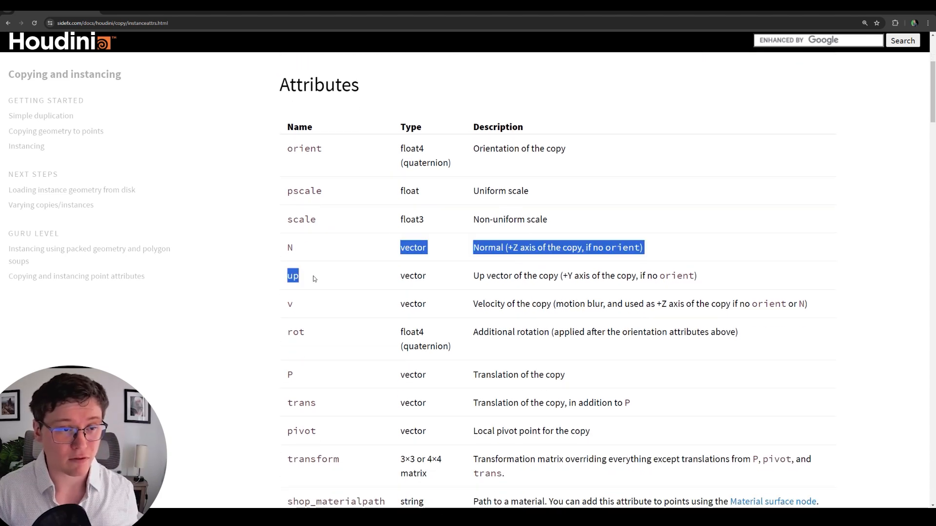
pyautogui.click(312, 307)
pyautogui.scroll(-2, 403, 324)
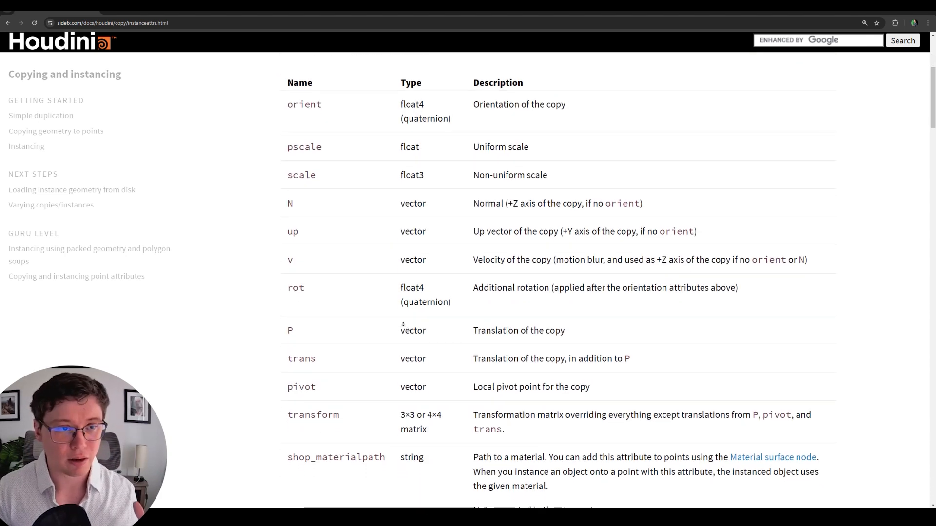
pyautogui.scroll(-2, 403, 324)
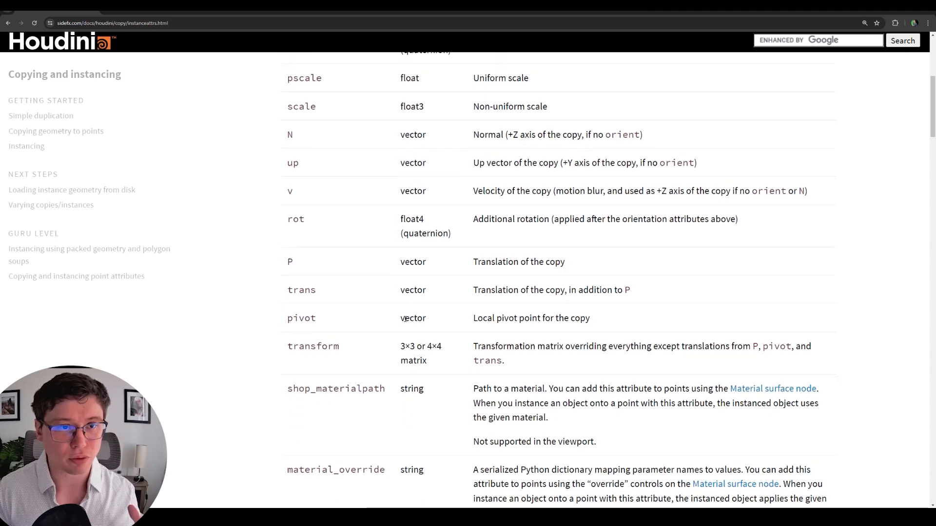
pyautogui.scroll(2, 406, 319)
pyautogui.scroll(3, 407, 320)
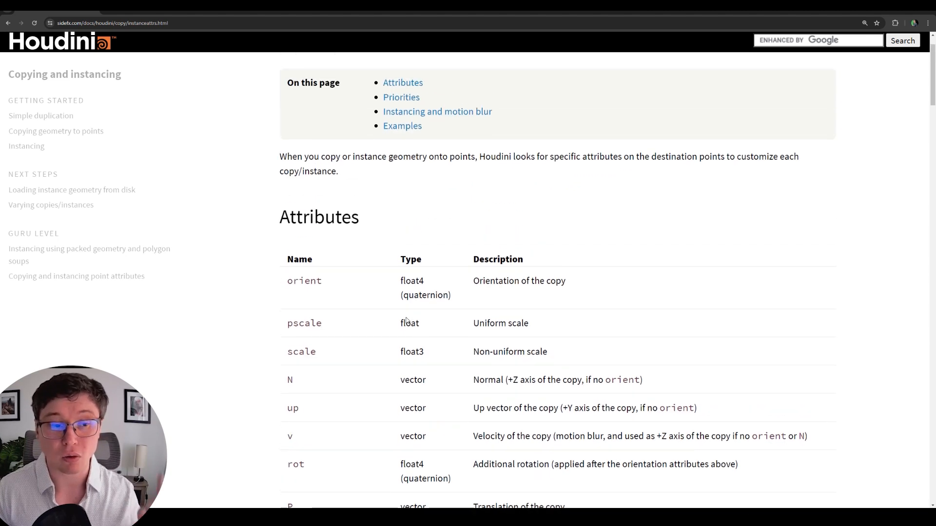
pyautogui.scroll(1, 407, 320)
pyautogui.scroll(-1, 407, 321)
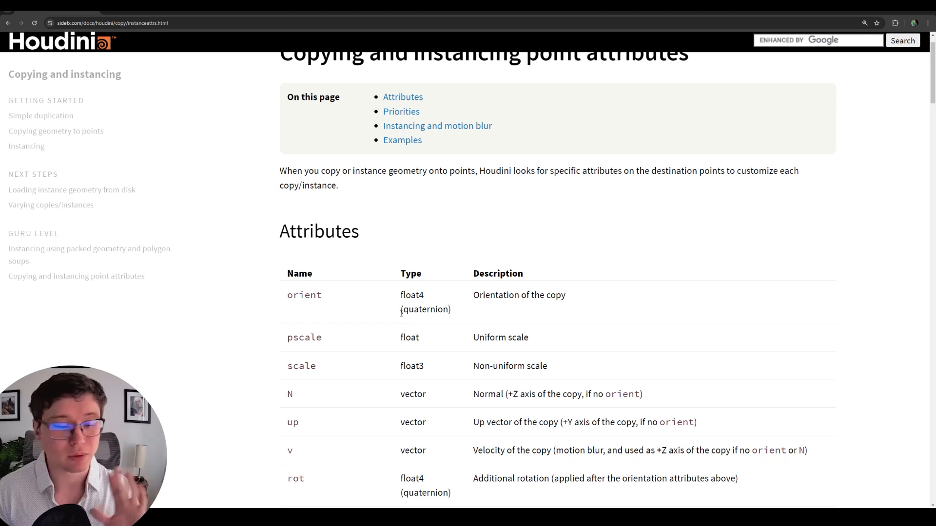
pyautogui.scroll(-1, 401, 312)
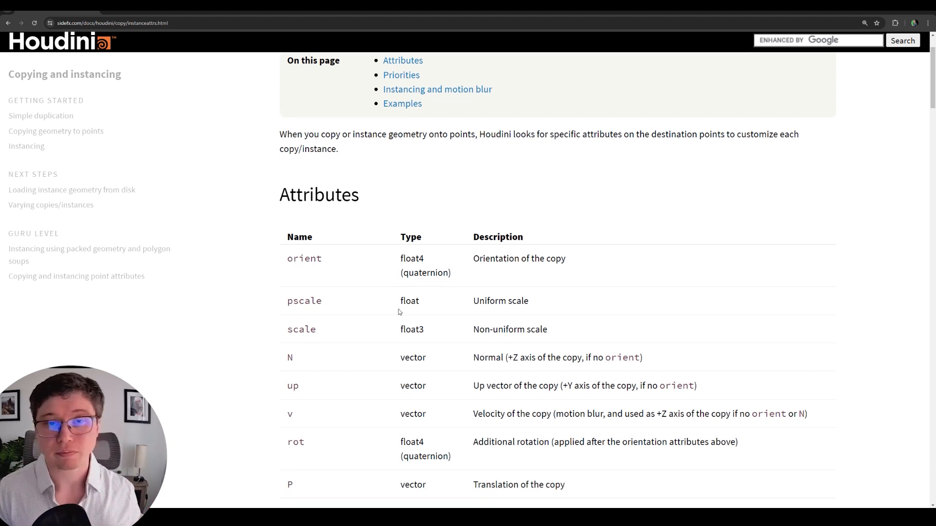
pyautogui.scroll(-1, 394, 306)
# Step: Read the Priorities rules for the pivot and transform attributes, including the 3×3 or 4×4 matrix rule
pyautogui.scroll(-10, 395, 305)
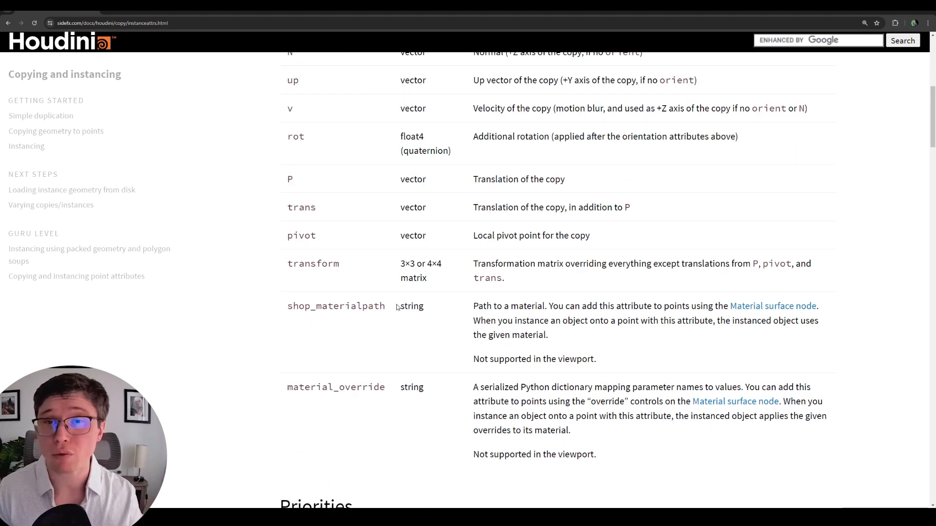
pyautogui.moveTo(276, 234); pyautogui.dragTo(375, 248)
pyautogui.click(374, 266)
pyautogui.scroll(-1, 377, 241)
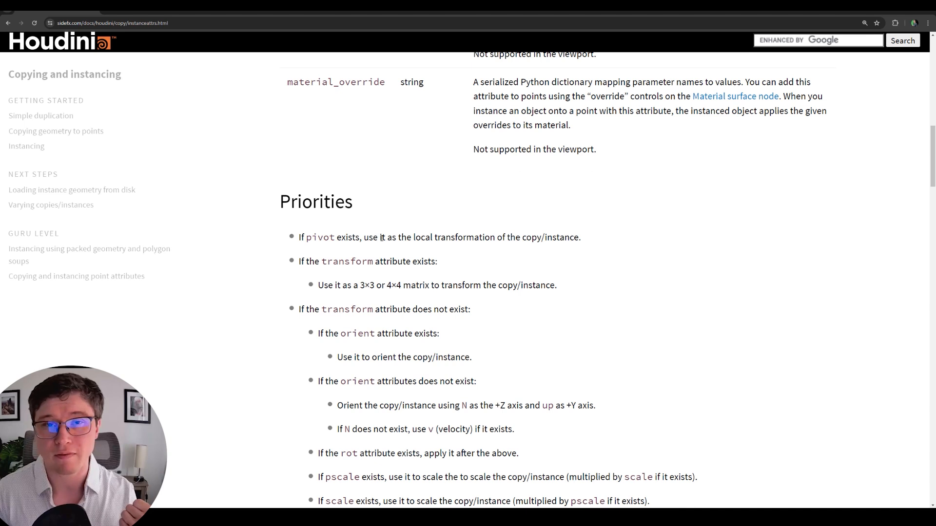
pyautogui.scroll(-1, 387, 244)
pyautogui.scroll(-1, 387, 264)
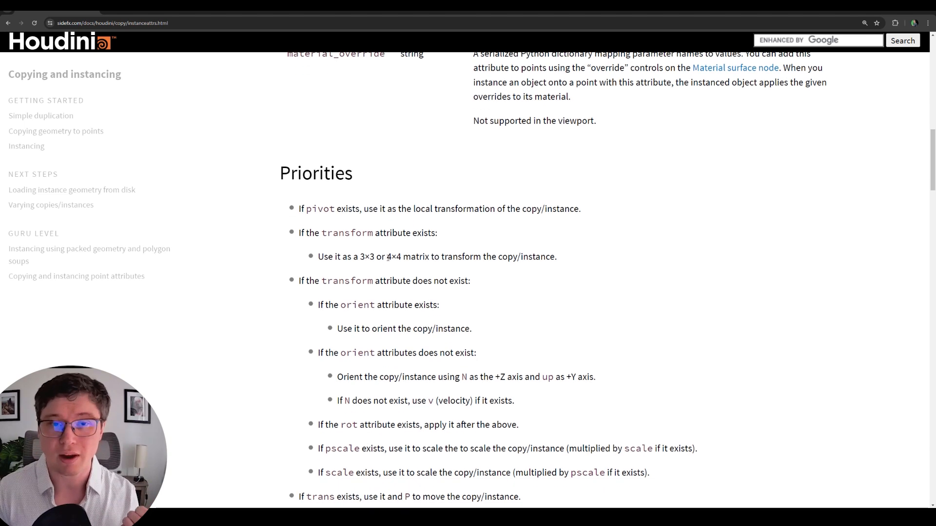
pyautogui.moveTo(439, 234); pyautogui.dragTo(291, 236)
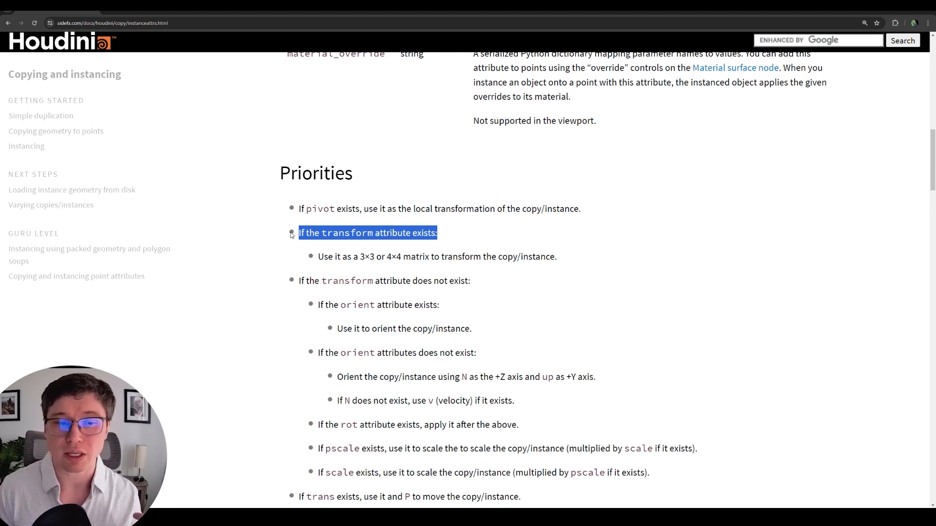
pyautogui.moveTo(291, 235); pyautogui.dragTo(359, 257)
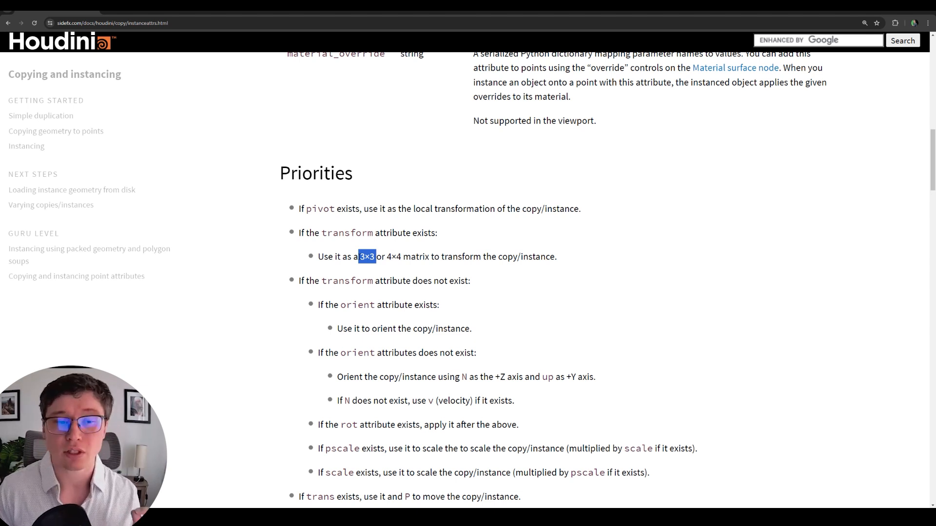
pyautogui.moveTo(401, 257); pyautogui.dragTo(385, 257)
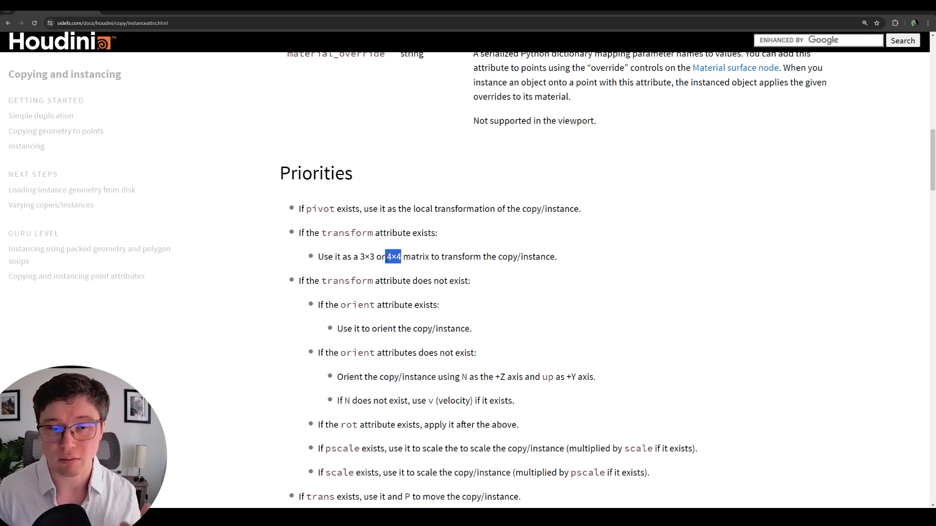
pyautogui.click(473, 258)
pyautogui.scroll(-1, 472, 258)
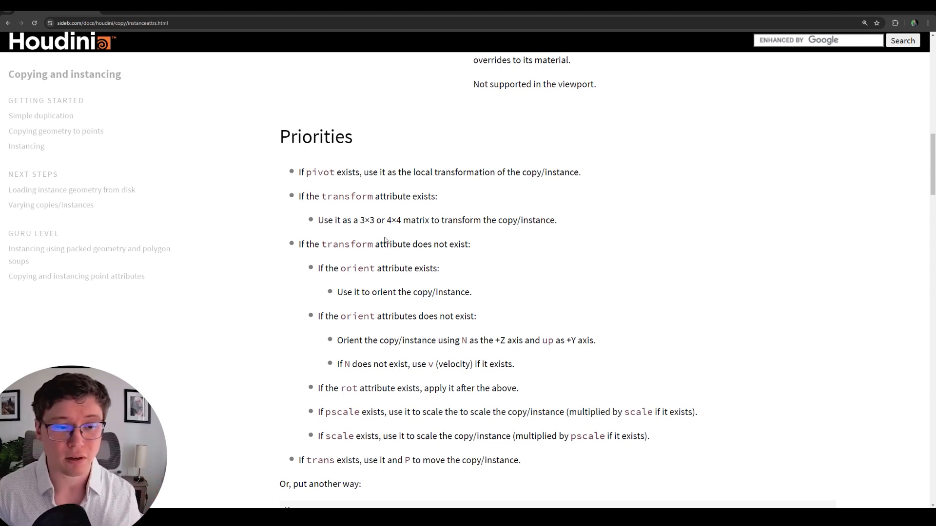
# Step: Study the Priorities rules for orient and the fallback to N, up and v when orient does not exist
pyautogui.moveTo(330, 269); pyautogui.dragTo(438, 269)
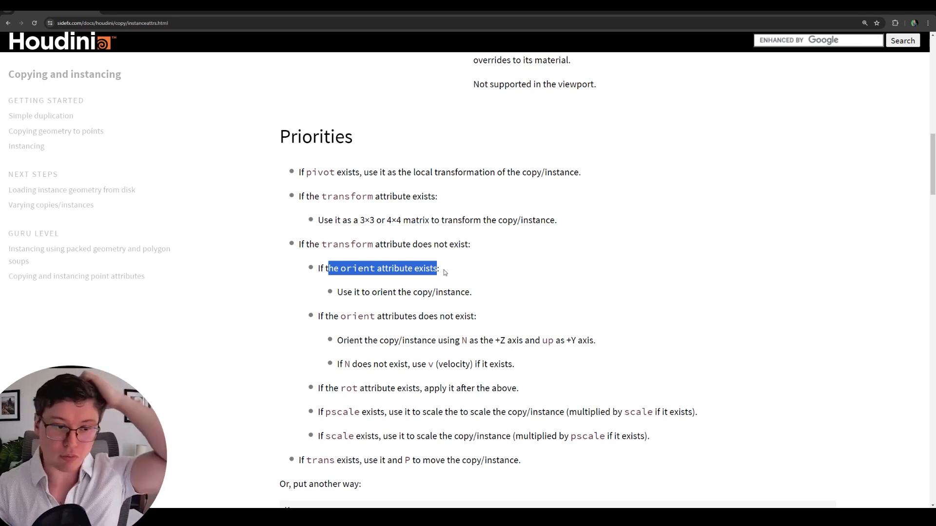
pyautogui.middleClick(456, 300)
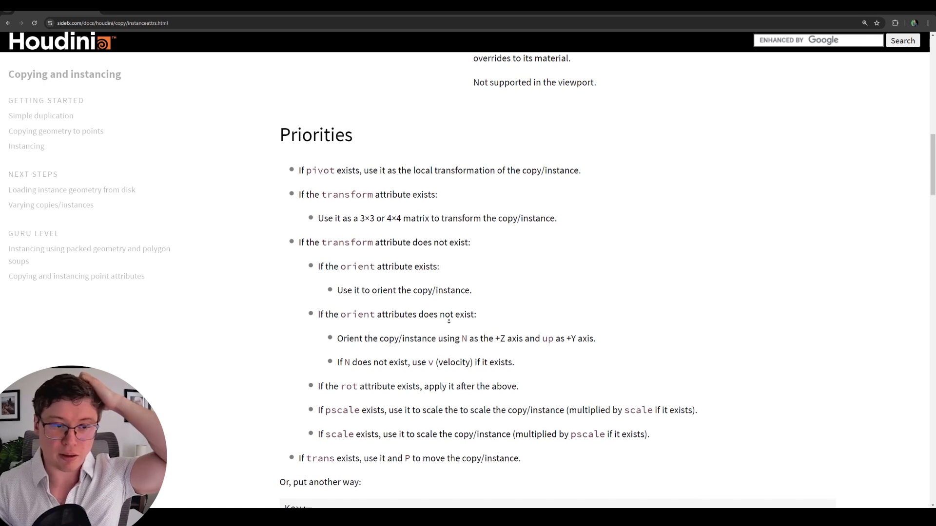
pyautogui.middleClick(442, 328)
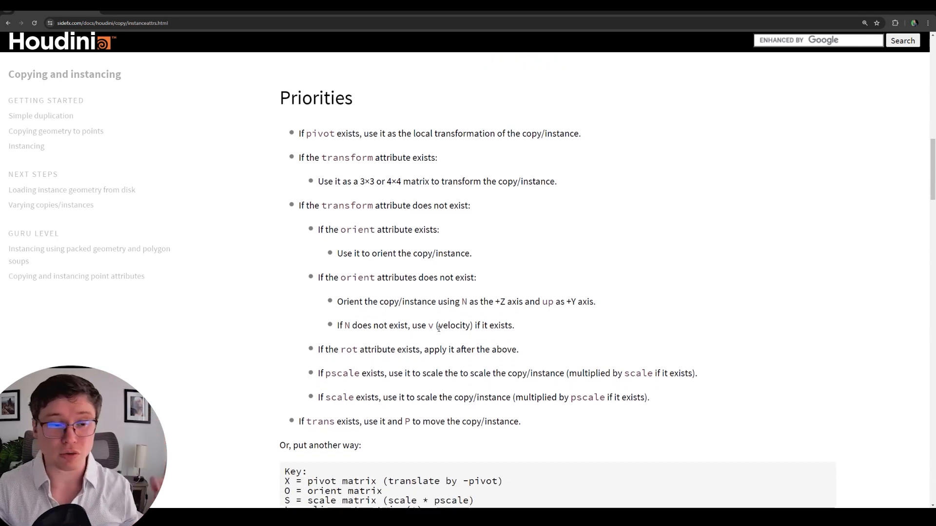
pyautogui.moveTo(347, 301); pyautogui.dragTo(417, 325)
pyautogui.tripleClick(418, 326)
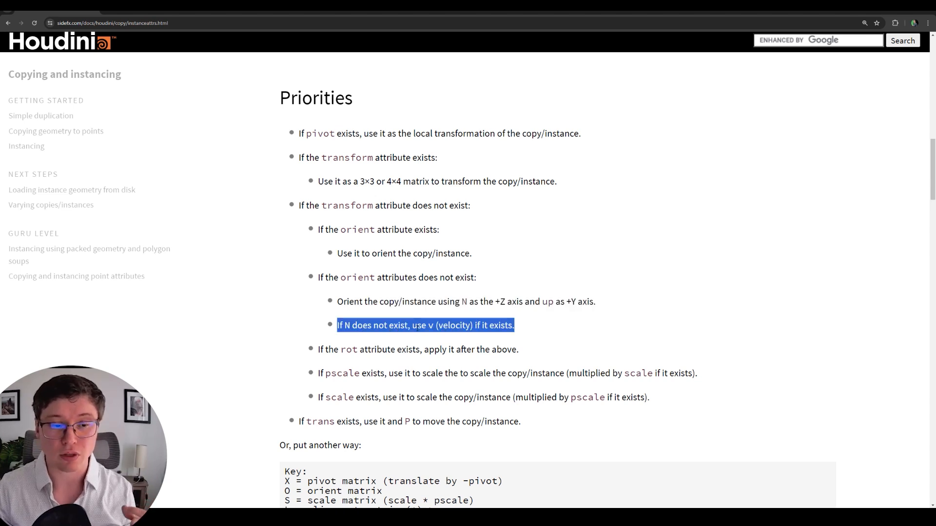
# Step: Study the Priorities rules for orienting copies with N, up and v, and the rule for applying rot after them
pyautogui.click(418, 328)
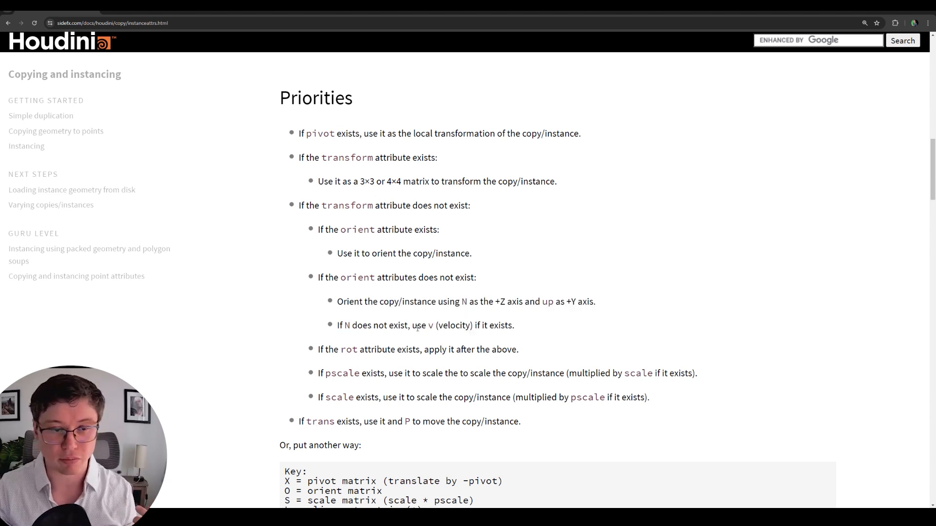
pyautogui.moveTo(365, 302); pyautogui.dragTo(578, 303)
pyautogui.click(593, 304)
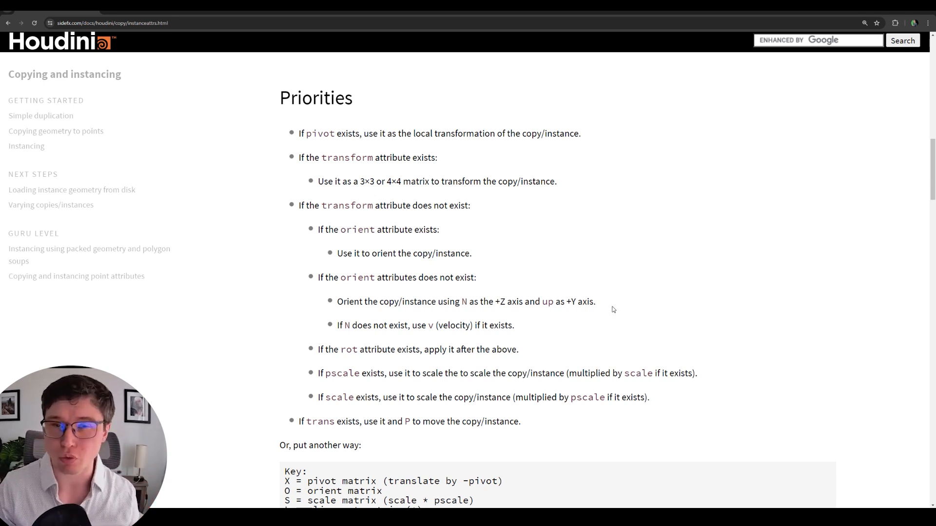
pyautogui.moveTo(613, 308); pyautogui.dragTo(337, 304)
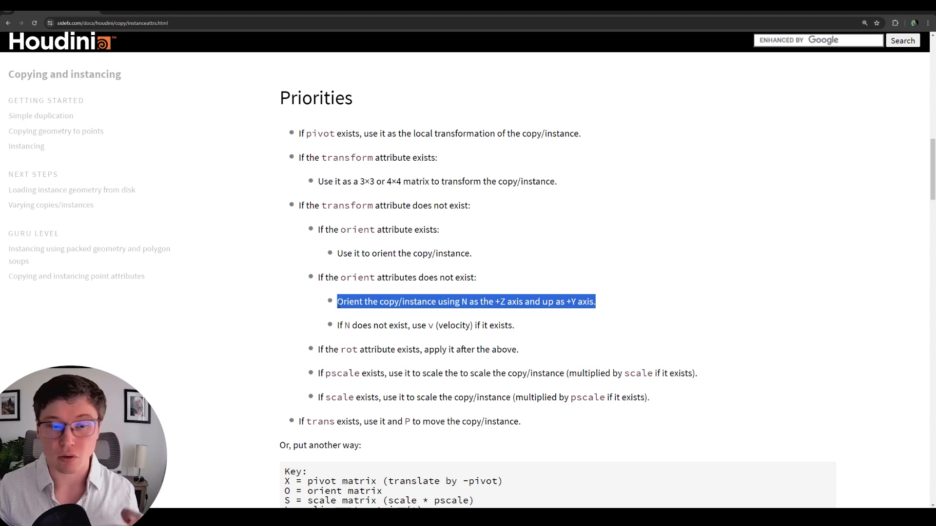
pyautogui.scroll(-1, 377, 286)
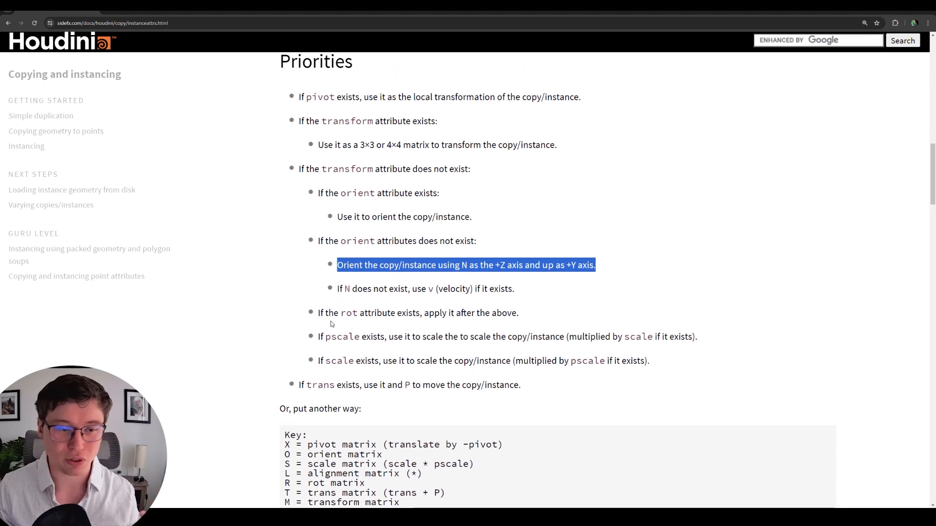
pyautogui.moveTo(326, 316); pyautogui.dragTo(532, 315)
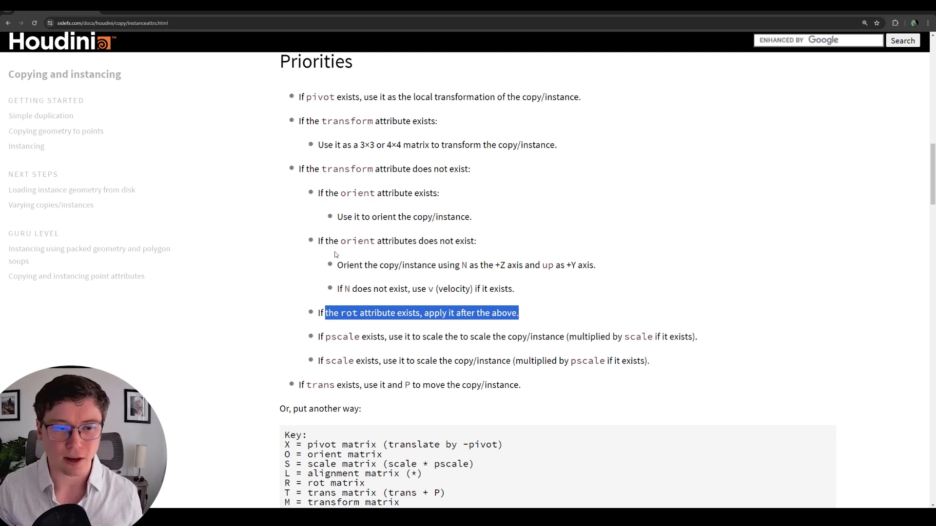
pyautogui.moveTo(335, 242); pyautogui.dragTo(379, 266)
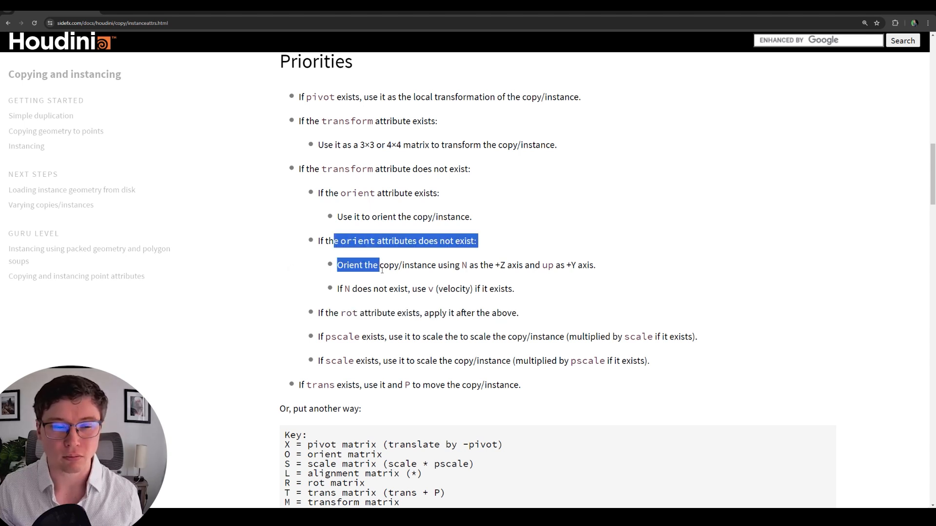
pyautogui.click(406, 293)
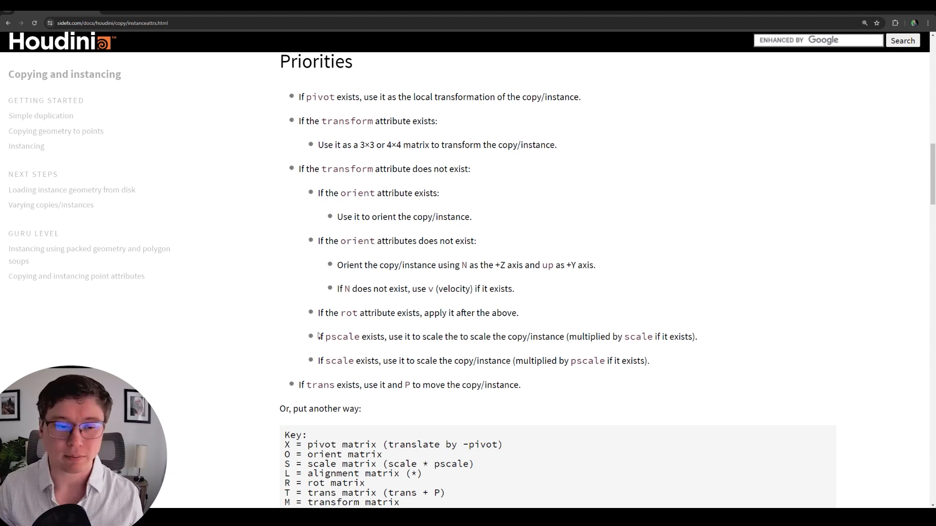
# Step: Read the pscale and scale rules in the Priorities list and compare them with the 4×4 transform matrix rule
pyautogui.moveTo(320, 337); pyautogui.dragTo(440, 338)
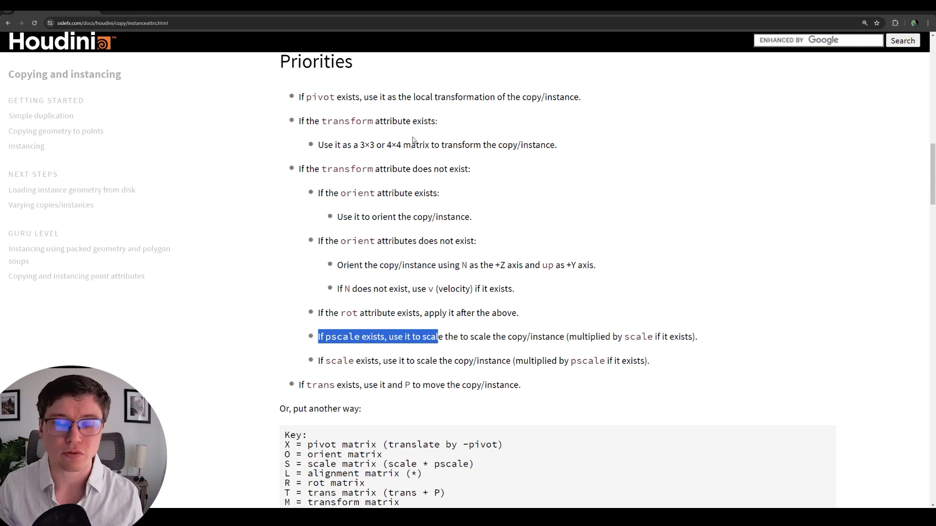
pyautogui.moveTo(314, 121); pyautogui.dragTo(430, 145)
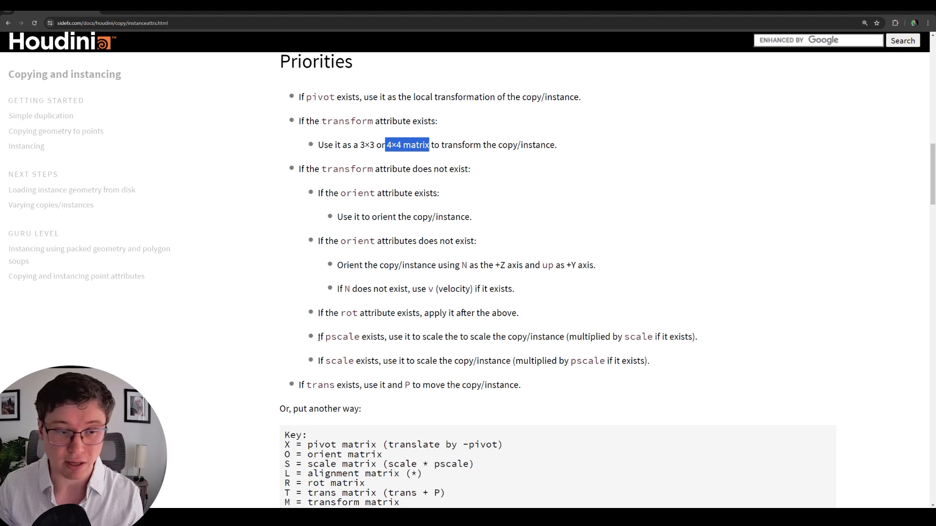
pyautogui.moveTo(319, 337); pyautogui.dragTo(385, 337)
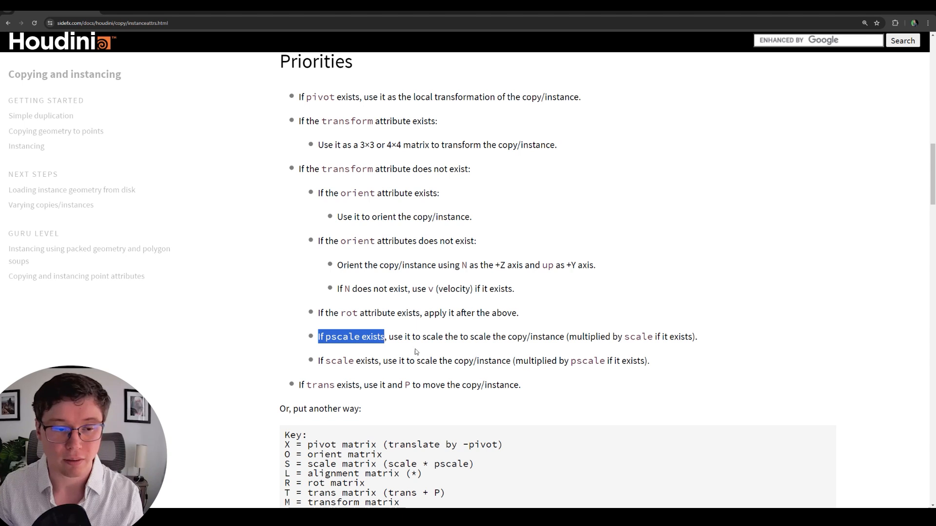
pyautogui.scroll(-2, 433, 339)
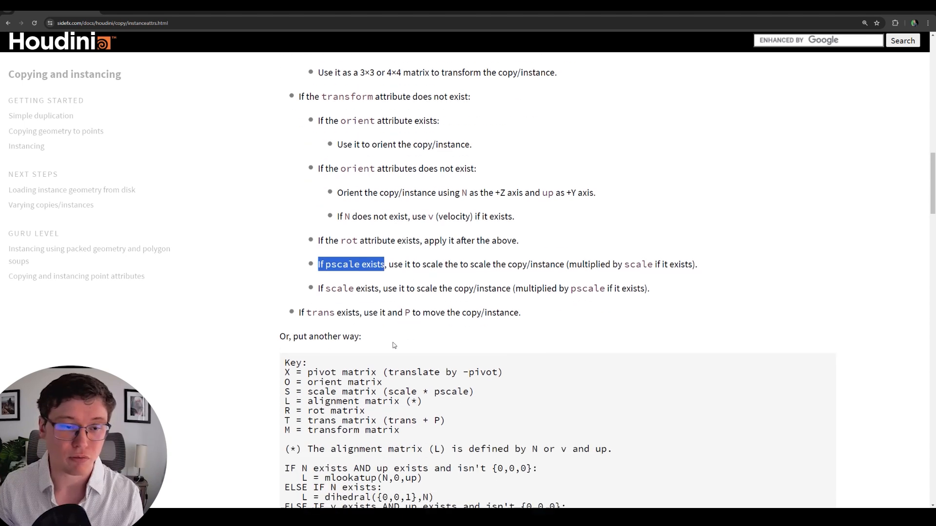
pyautogui.moveTo(399, 288); pyautogui.dragTo(317, 287)
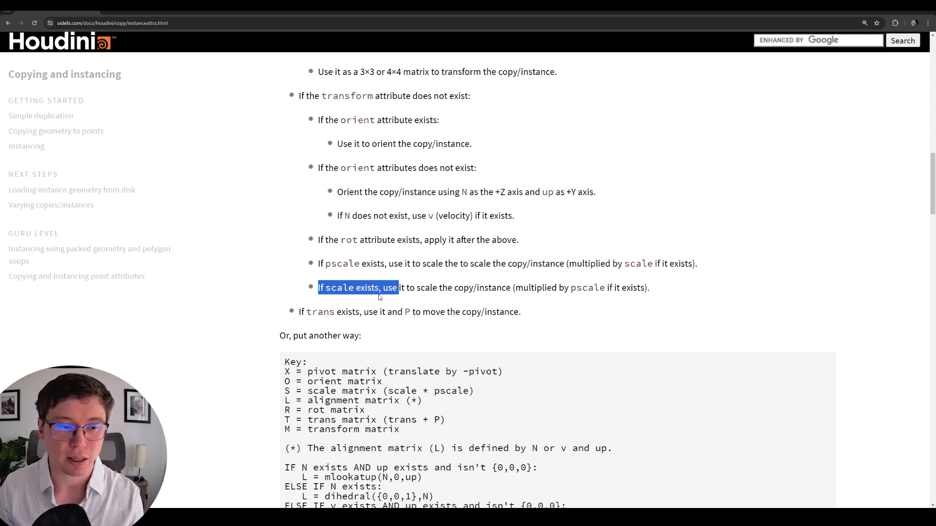
# Step: Review the matrix key and the IF/ELSE transform formulas listed below the Priorities rules
pyautogui.scroll(-1, 381, 297)
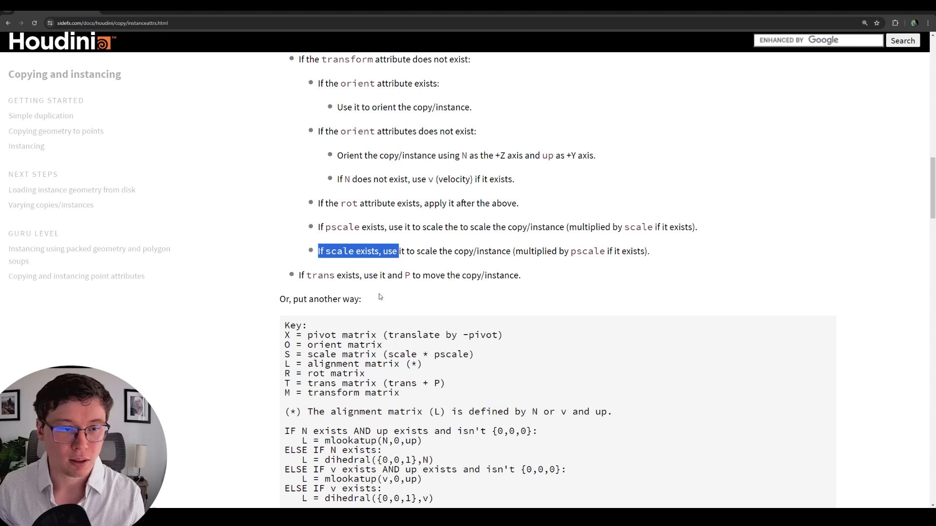
pyautogui.scroll(-2, 380, 296)
pyautogui.scroll(-3, 381, 291)
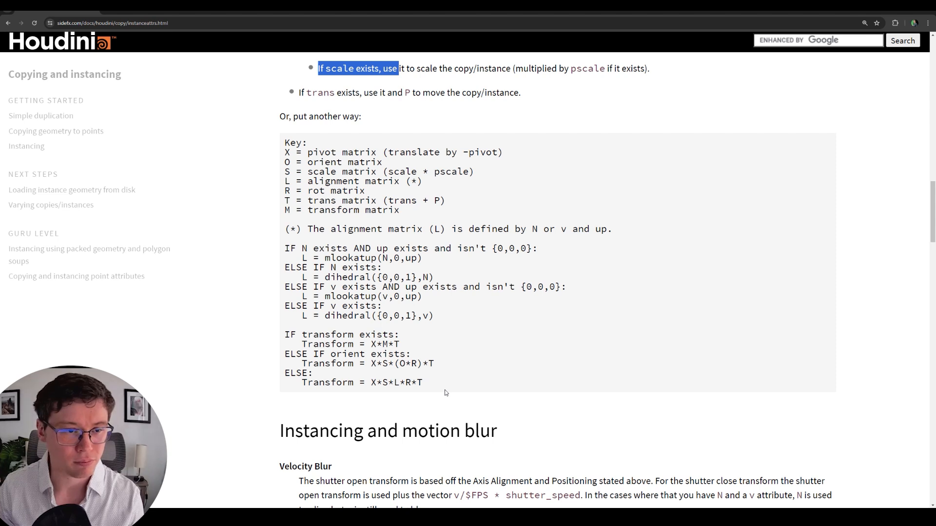
# Step: Look through the Instancing and motion blur section and the Examples images of attribute combinations
pyautogui.scroll(-10, 445, 392)
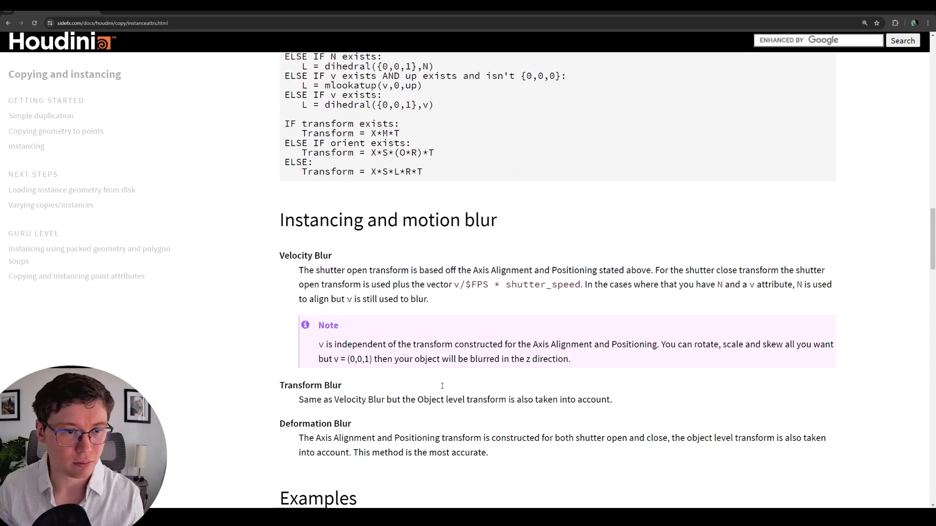
pyautogui.scroll(-2, 442, 386)
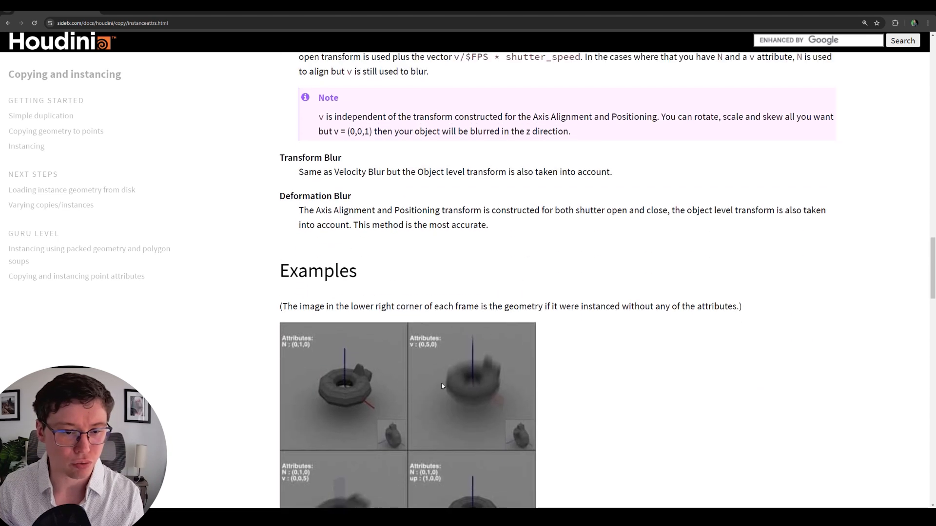
pyautogui.scroll(-4, 443, 387)
pyautogui.scroll(-5, 443, 386)
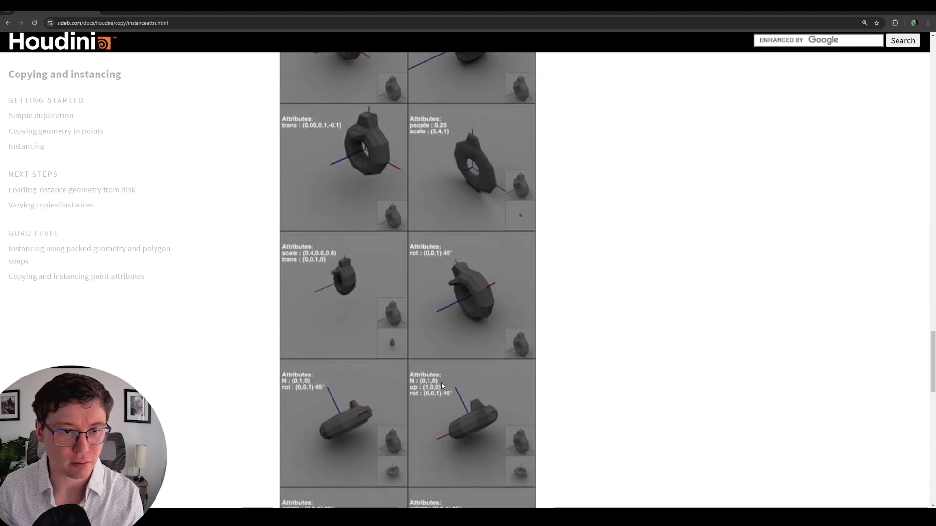
pyautogui.scroll(-5, 443, 386)
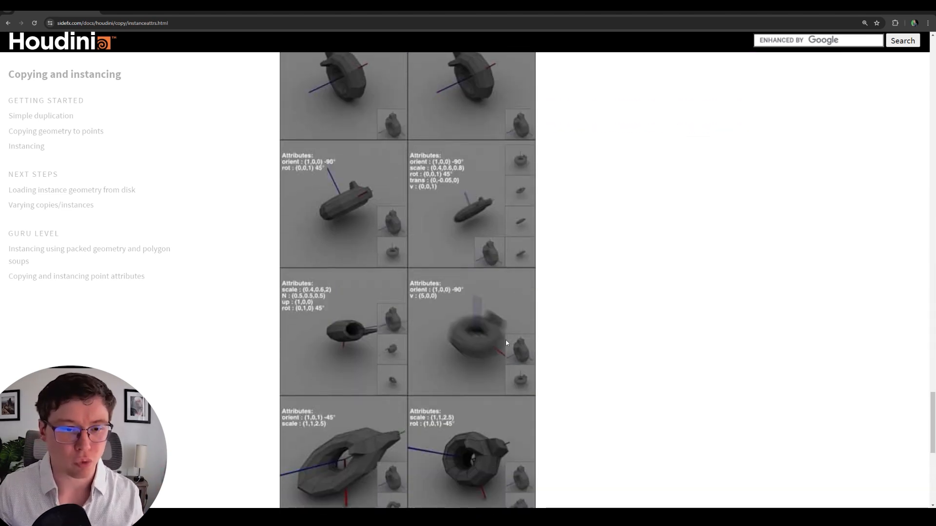
pyautogui.scroll(-7, 543, 317)
pyautogui.scroll(9, 541, 318)
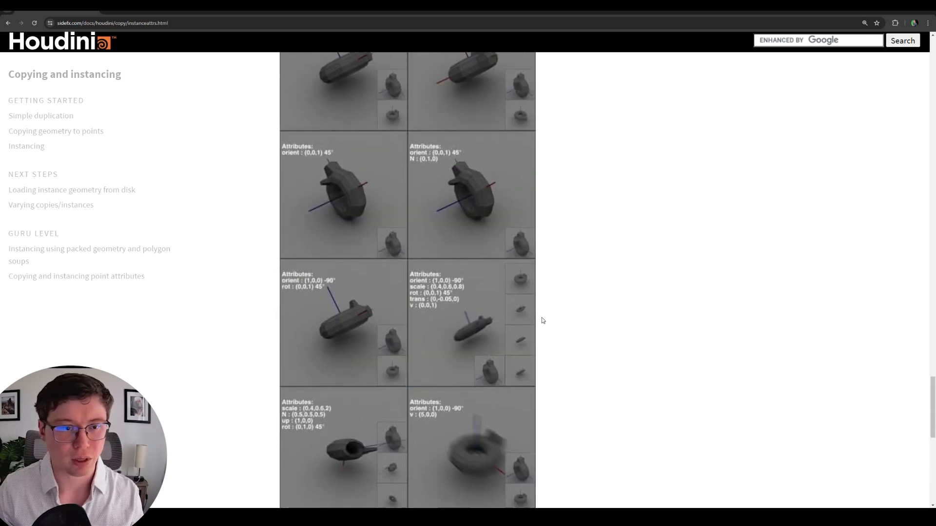
pyautogui.scroll(15, 543, 321)
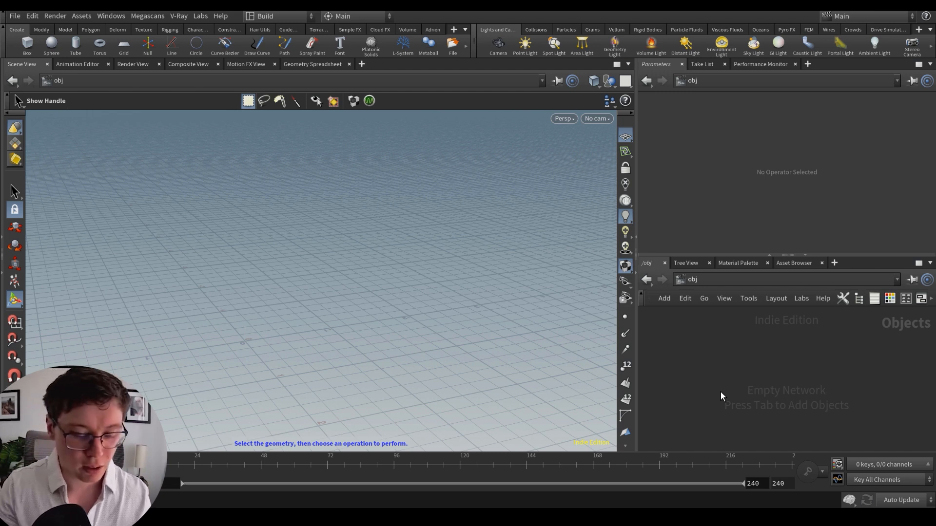
pyautogui.press('Tab')
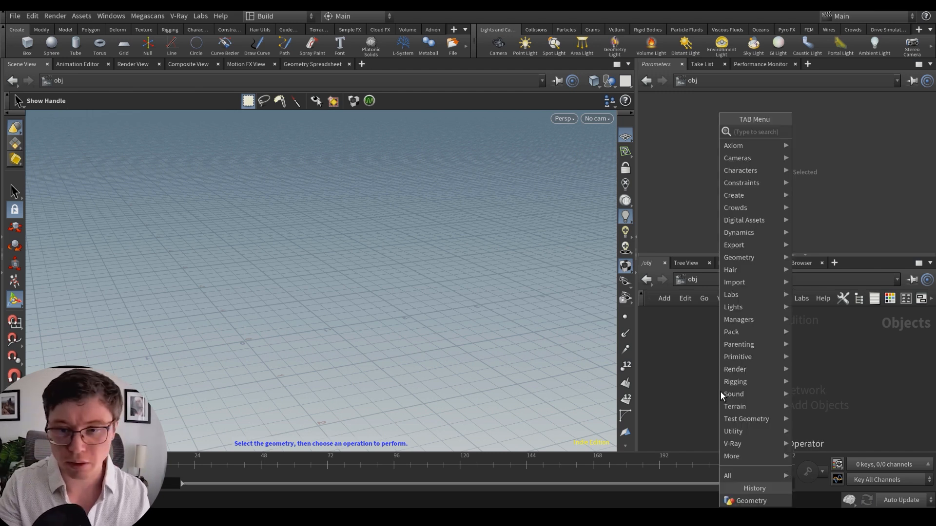
pyautogui.write('tube')
pyautogui.press('Return')
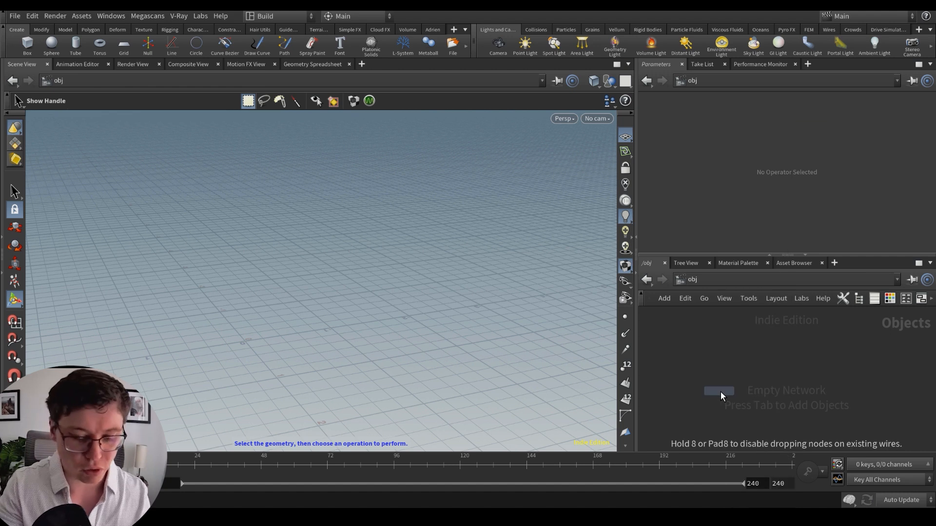
pyautogui.press('Escape')
# Step: Create a Geometry object in the empty object network and enter it
pyautogui.press('Tab')
pyautogui.write('geo')
pyautogui.press('Return')
pyautogui.click(721, 391)
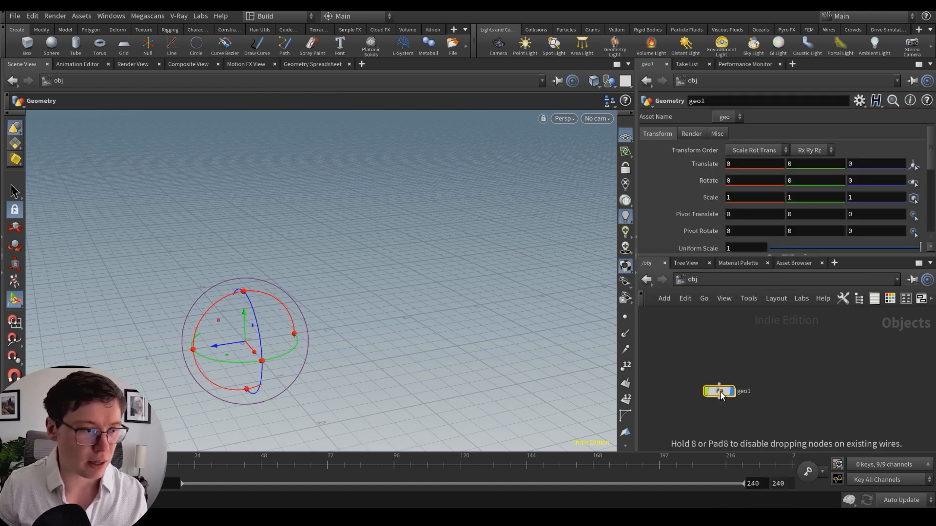
pyautogui.doubleClick(721, 392)
# Step: Add a Curve node inside the Geometry object's network
pyautogui.press('Tab')
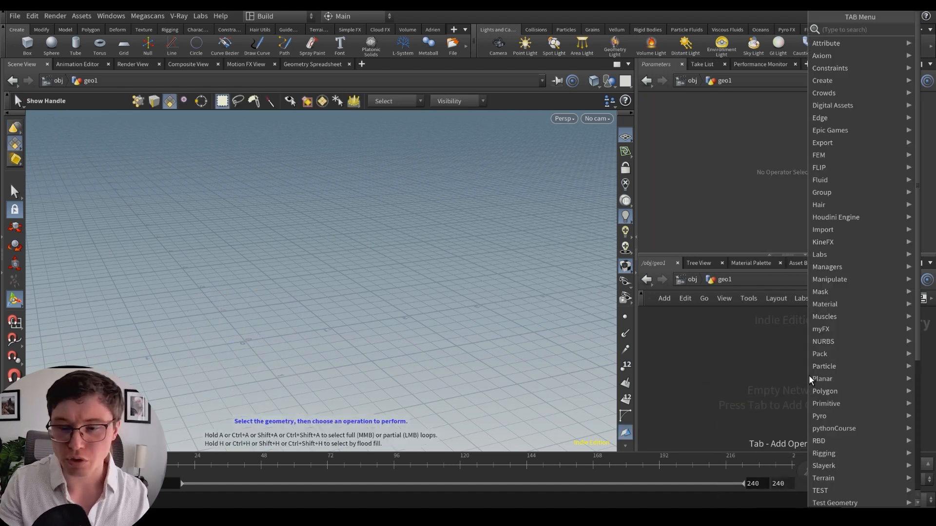
pyautogui.write('curve')
pyautogui.press('Return')
pyautogui.click(809, 376)
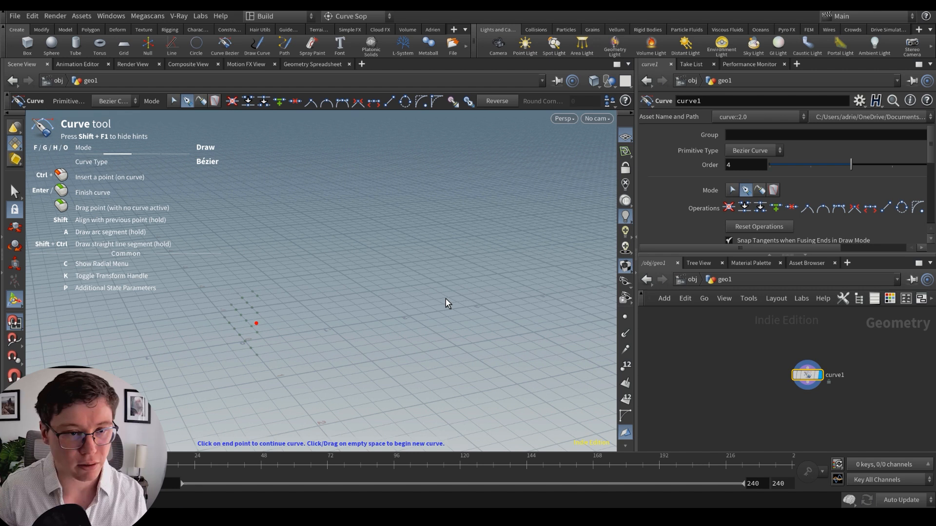
# Step: Draw an open curve with five corner points connected by straight segments on the ground grid and finish it
pyautogui.press('space')
pyautogui.click(410, 216)
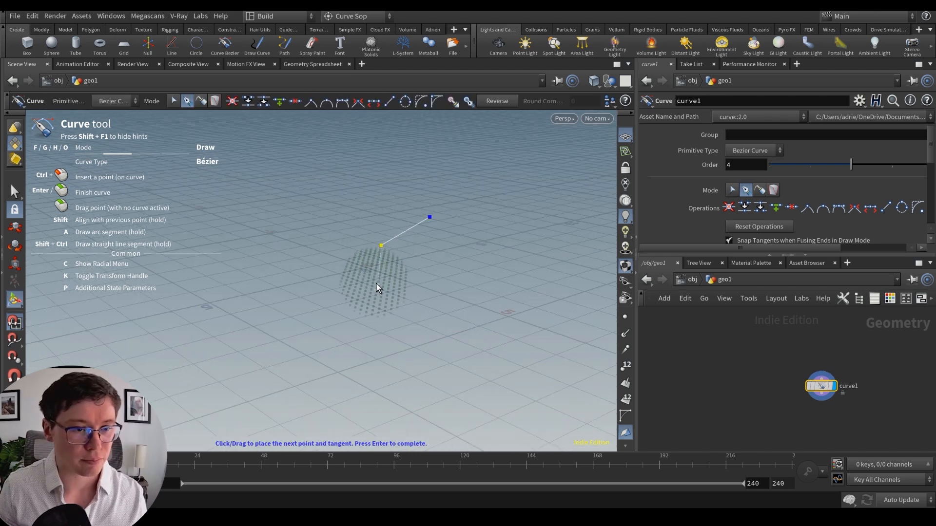
pyautogui.click(375, 288)
pyautogui.keyDown('alt'); pyautogui.moveTo(376, 287); pyautogui.dragTo(279, 297); pyautogui.keyUp('alt')
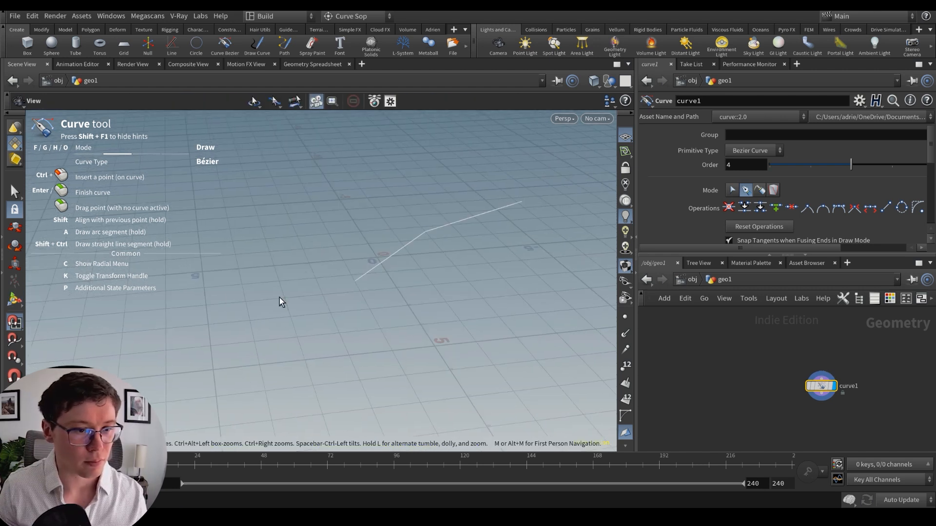
pyautogui.click(212, 286)
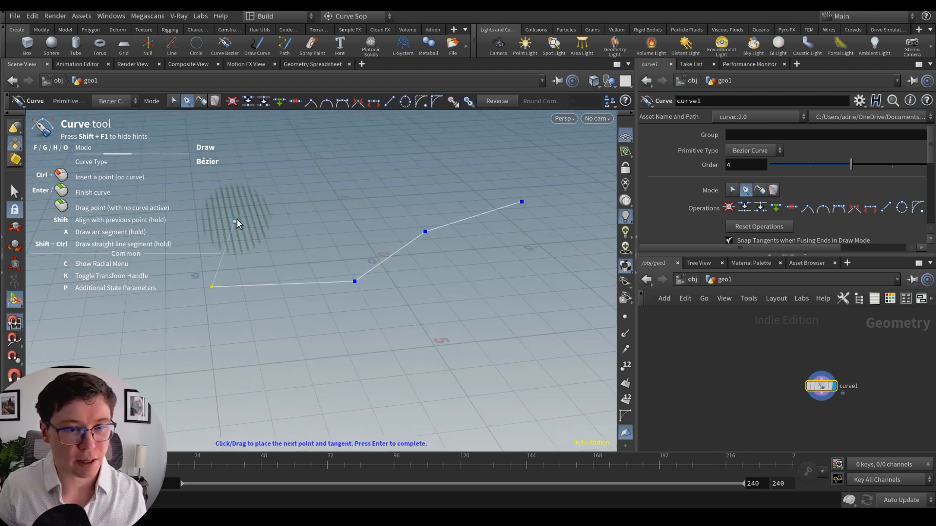
pyautogui.press('Return')
pyautogui.keyDown('alt'); pyautogui.moveTo(351, 240); pyautogui.dragTo(400, 244); pyautogui.keyUp('alt')
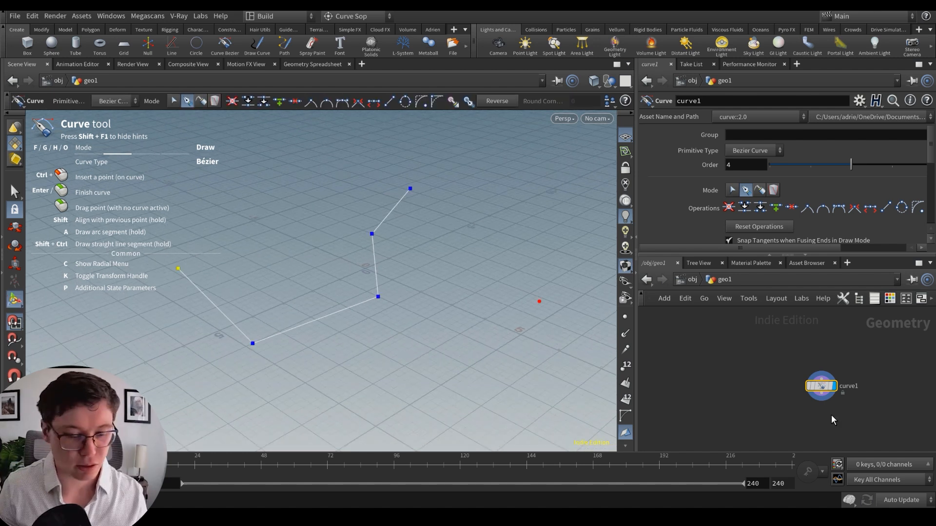
pyautogui.moveTo(822, 394); pyautogui.dragTo(791, 380)
pyautogui.press('Tab')
pyautogui.write('rresa')
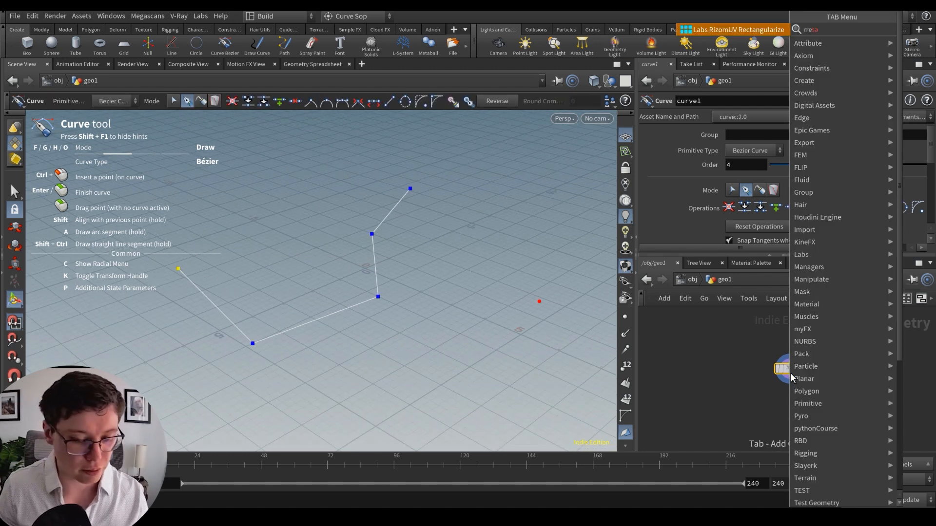
pyautogui.press('Escape')
# Step: Add a Resample node connected below the curve node
pyautogui.press('Tab')
pyautogui.write('resa')
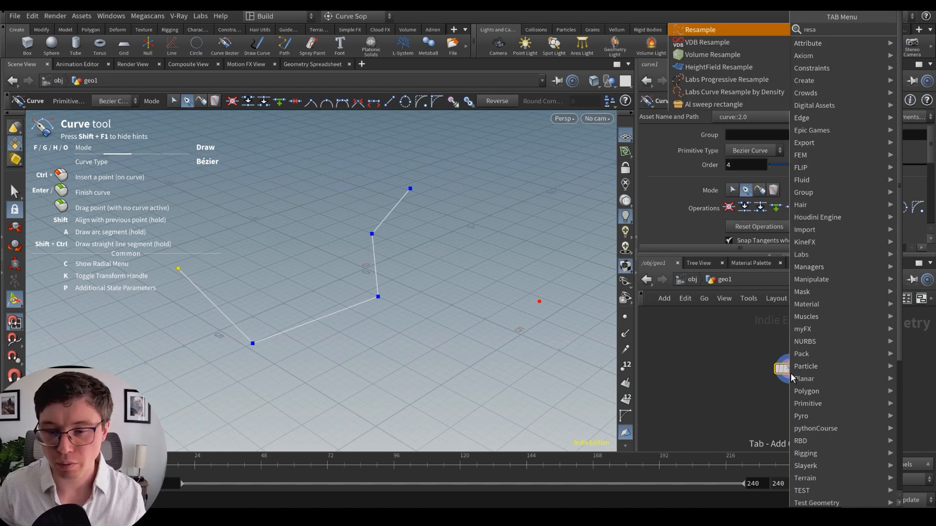
pyautogui.press('Return')
pyautogui.click(798, 396)
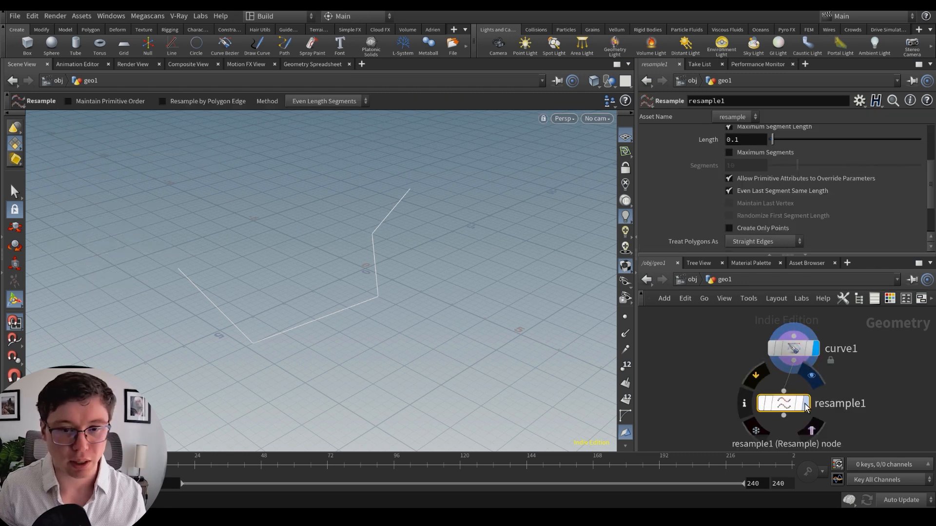
# Step: Display point numbers on the resampled curve and set the Resample node's segment length to 1.17
pyautogui.click(627, 366)
pyautogui.keyDown('alt'); pyautogui.moveTo(346, 280); pyautogui.dragTo(453, 264); pyautogui.keyUp('alt')
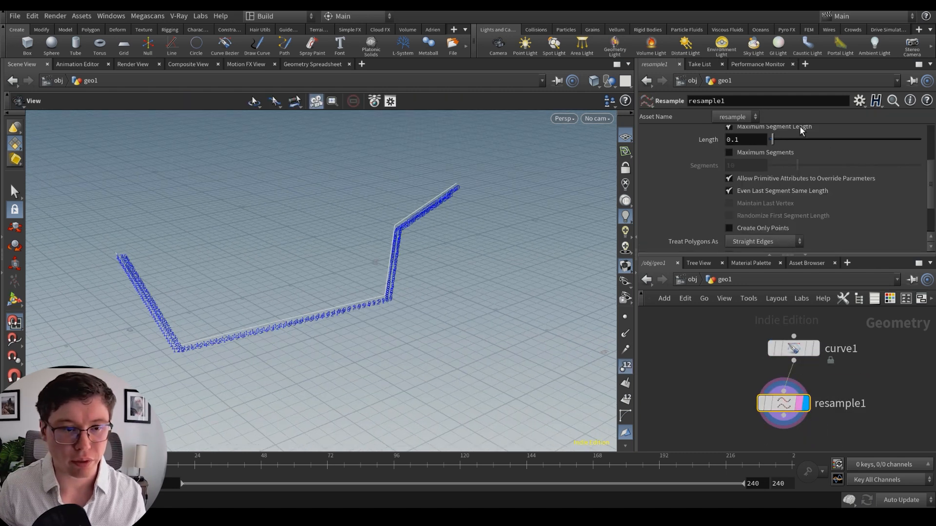
pyautogui.moveTo(775, 144); pyautogui.dragTo(806, 142)
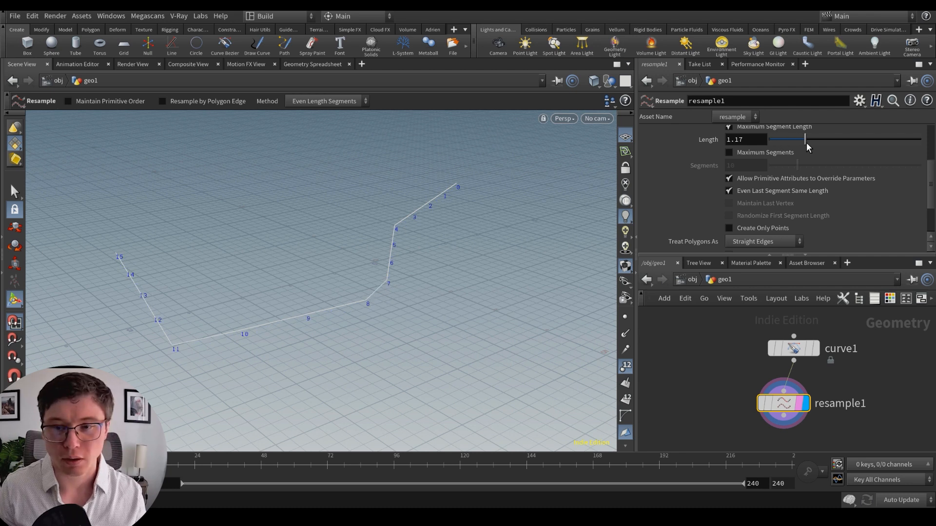
# Step: Treat polygons as Subdivision Curves in the Resample node and set its segment length to 1.14
pyautogui.scroll(-2, 780, 195)
pyautogui.click(761, 212)
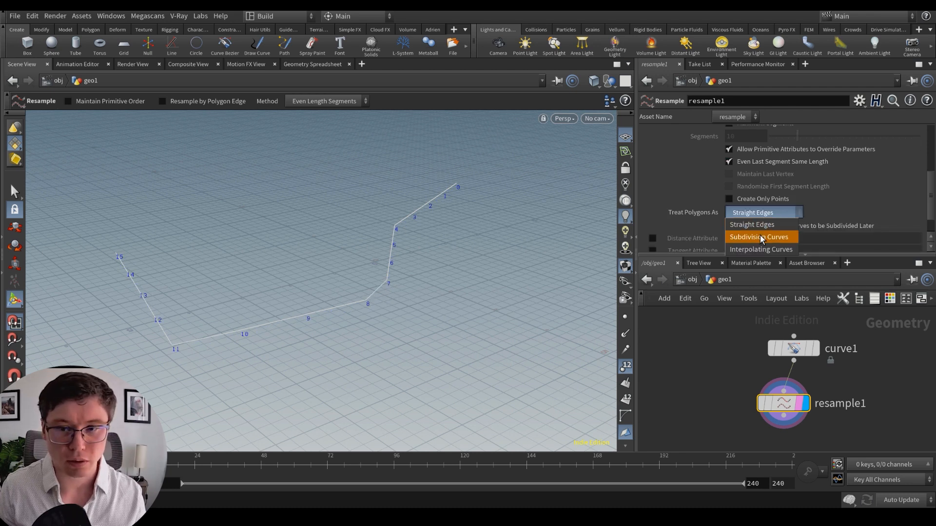
pyautogui.click(762, 237)
pyautogui.scroll(2, 797, 187)
pyautogui.moveTo(806, 185); pyautogui.dragTo(786, 184)
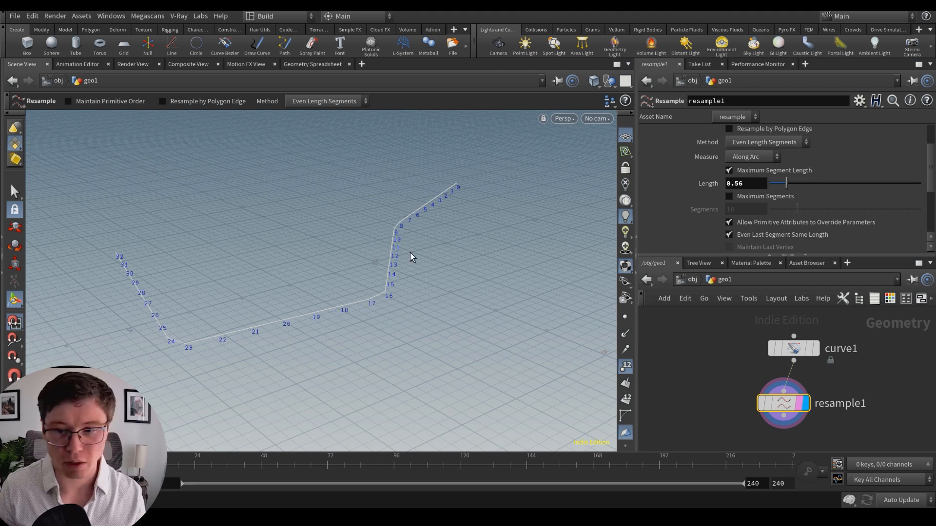
pyautogui.press('Escape')
pyautogui.moveTo(412, 255); pyautogui.dragTo(449, 260)
pyautogui.press('Return')
pyautogui.moveTo(788, 183); pyautogui.dragTo(804, 184)
pyautogui.keyDown('alt'); pyautogui.moveTo(527, 276); pyautogui.dragTo(507, 276); pyautogui.keyUp('alt')
# Step: Add a Copy to Points node below the Resample node and feed the resampled curve into its target points input
pyautogui.moveTo(744, 395); pyautogui.dragTo(765, 353, button='middle')
pyautogui.scroll(-3, 765, 353)
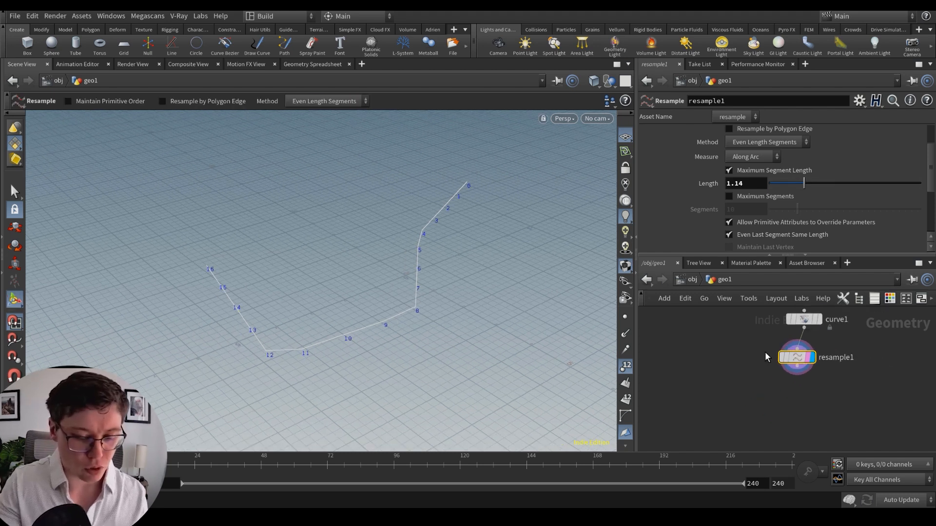
pyautogui.press('Tab')
pyautogui.write('copytopo')
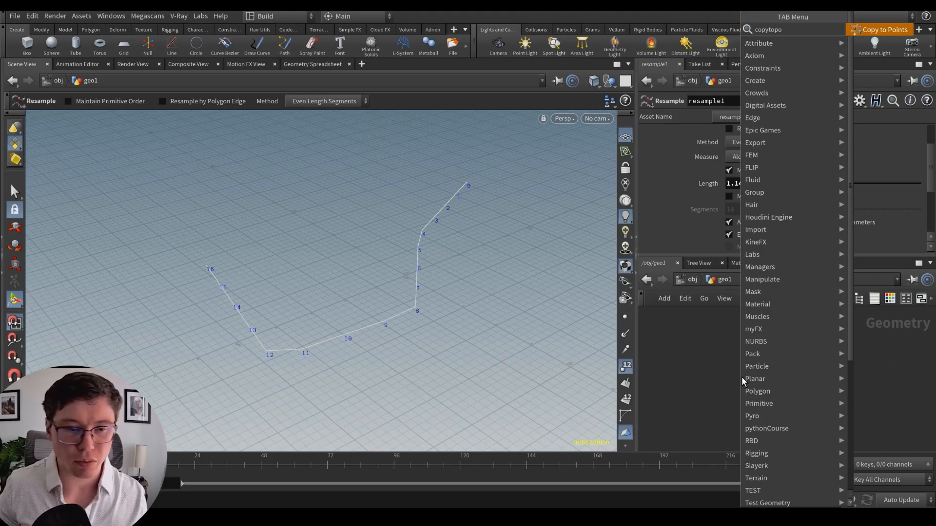
pyautogui.press('Return')
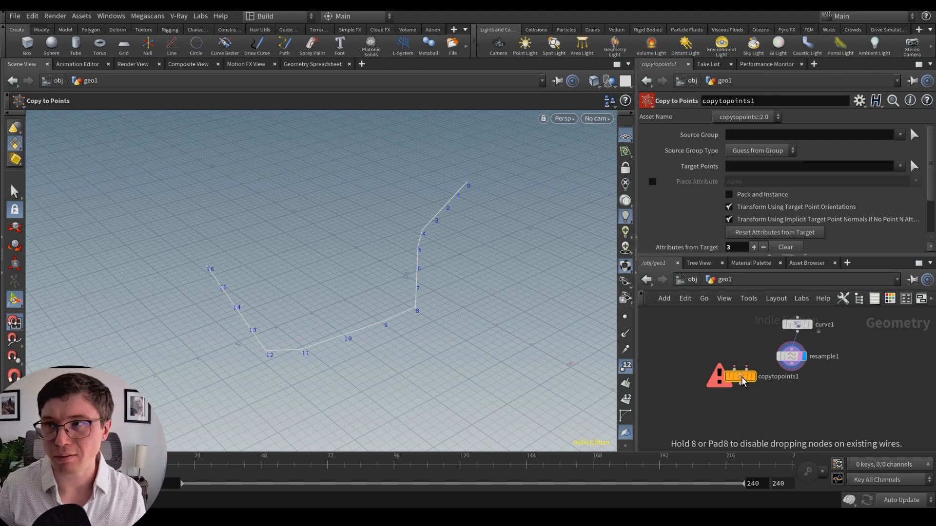
pyautogui.moveTo(743, 381); pyautogui.dragTo(741, 412)
pyautogui.scroll(3, 739, 407)
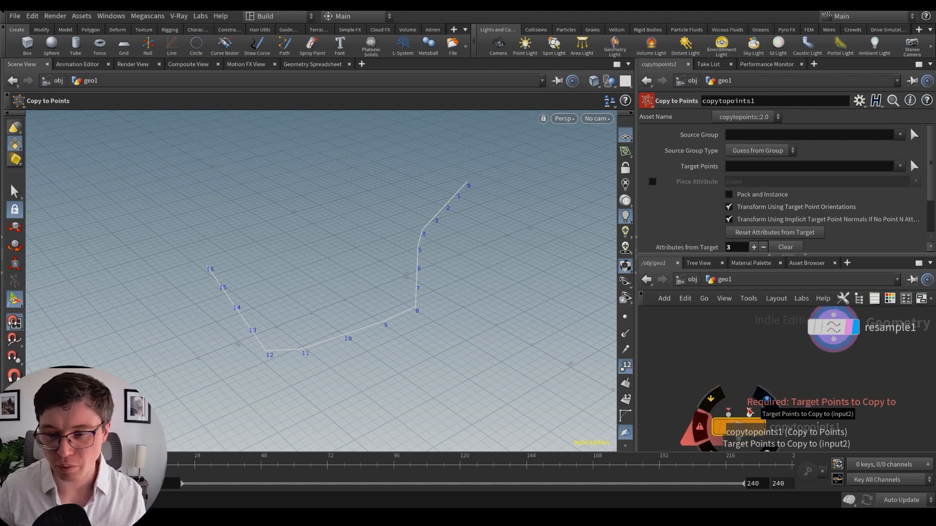
pyautogui.click(750, 411)
pyautogui.click(831, 344)
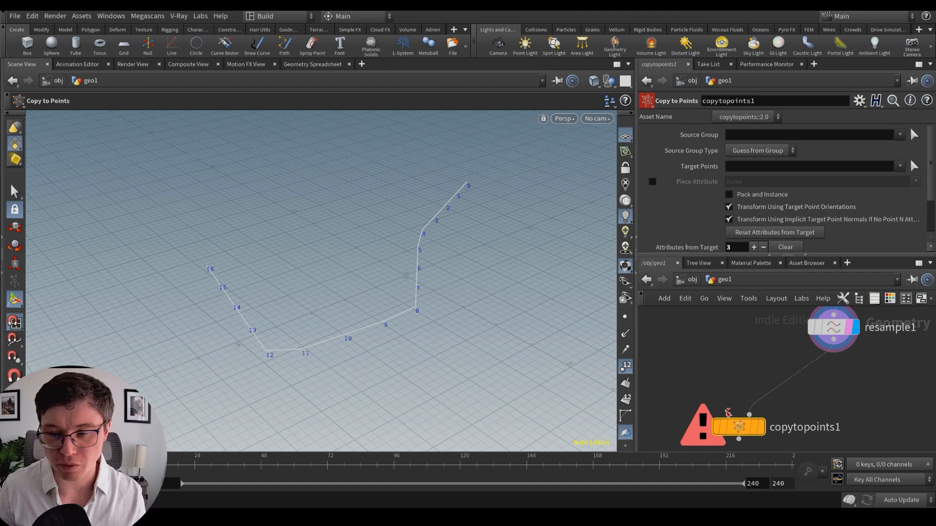
# Step: Add a Test Geometry: Rubber Toy node wired into the Copy to Points node's source geometry input
pyautogui.click(728, 414)
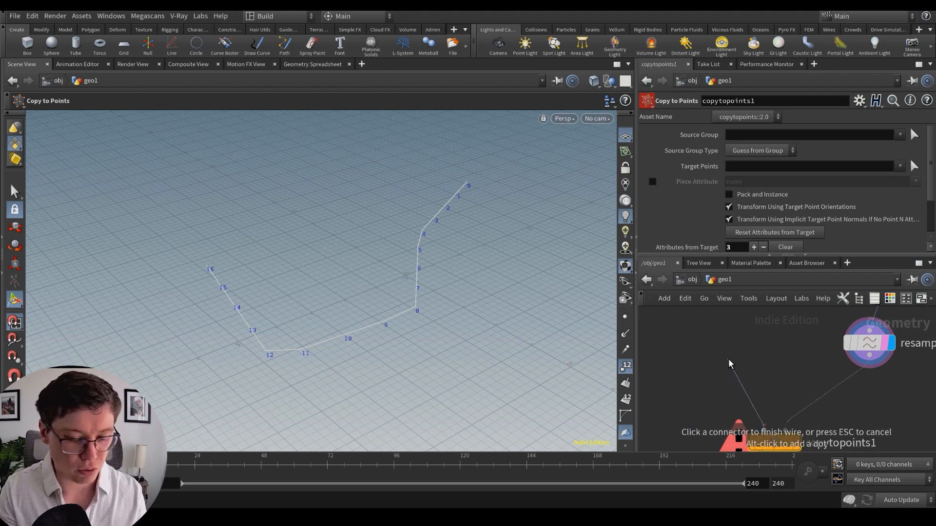
pyautogui.press('Tab')
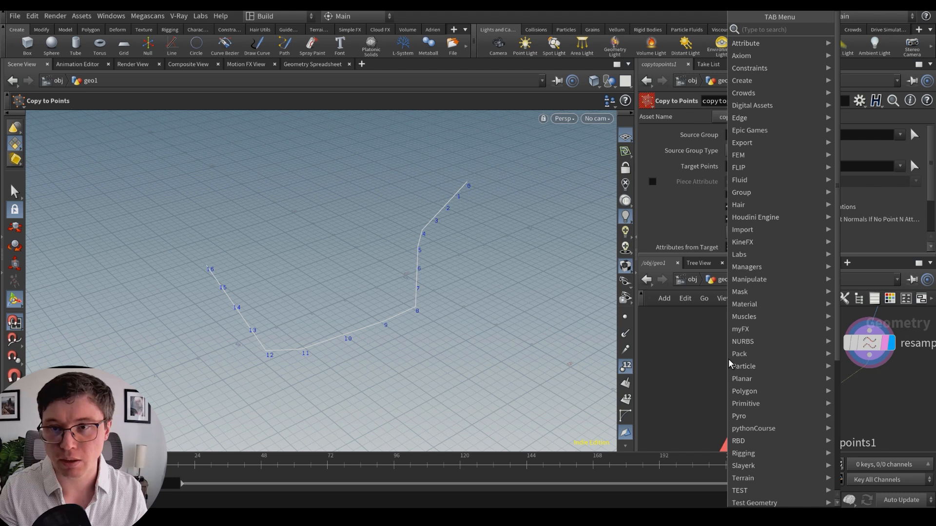
pyautogui.write('testge')
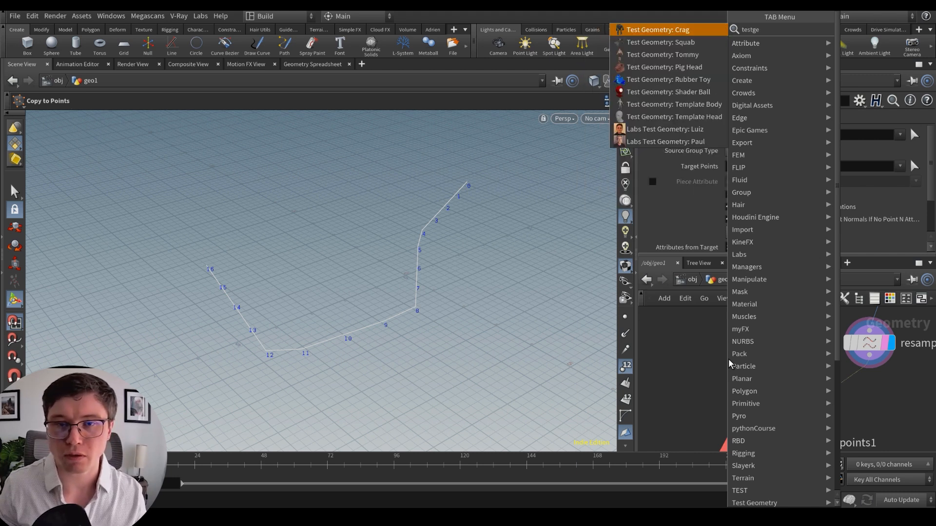
pyautogui.click(700, 80)
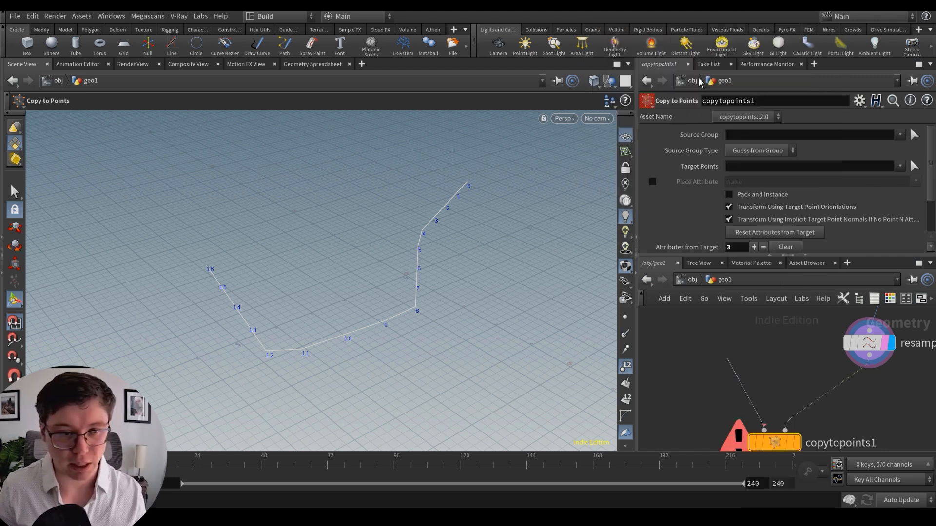
pyautogui.click(726, 359)
pyautogui.keyDown('alt'); pyautogui.moveTo(412, 236); pyautogui.dragTo(439, 244); pyautogui.keyUp('alt')
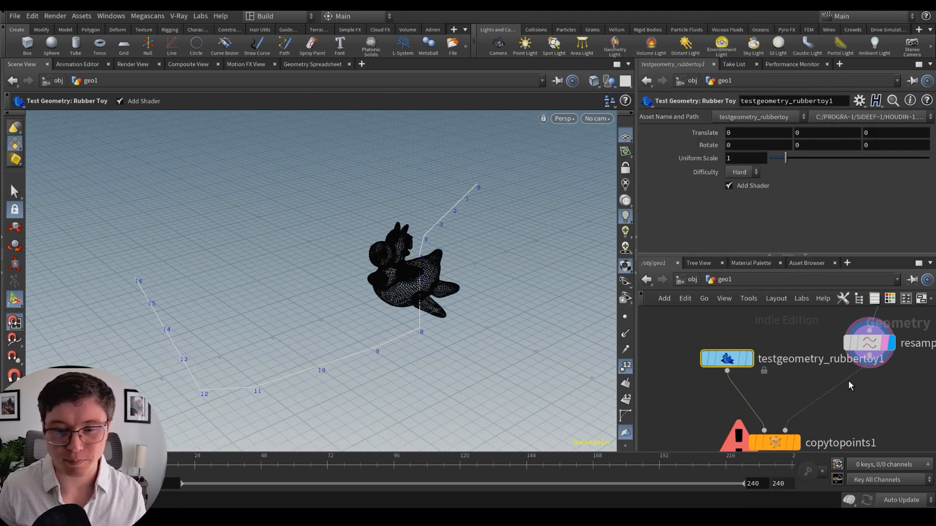
# Step: Display the Copy to Points result in the viewport and view the node's geometry information
pyautogui.moveTo(848, 385); pyautogui.dragTo(827, 342, button='middle')
pyautogui.scroll(1, 778, 402)
pyautogui.click(776, 399)
pyautogui.click(755, 399)
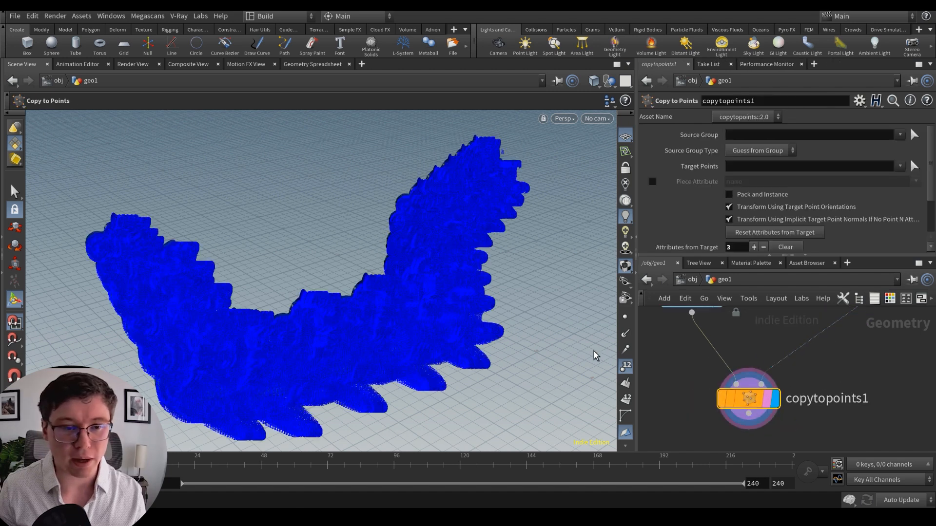
pyautogui.press('space')
pyautogui.moveTo(393, 310)
pyautogui.mouseDown()
pyautogui.moveTo(345, 332)
pyautogui.moveTo(379, 317)
pyautogui.mouseUp()
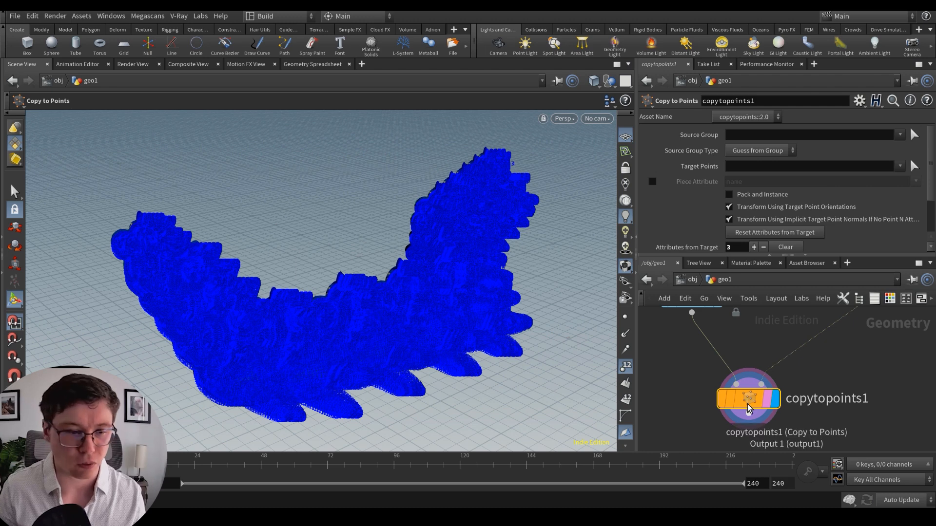
pyautogui.press('space')
pyautogui.moveTo(382, 303); pyautogui.dragTo(281, 337)
pyautogui.moveTo(281, 337); pyautogui.dragTo(312, 325, button='right')
pyautogui.moveTo(312, 326); pyautogui.dragTo(360, 330)
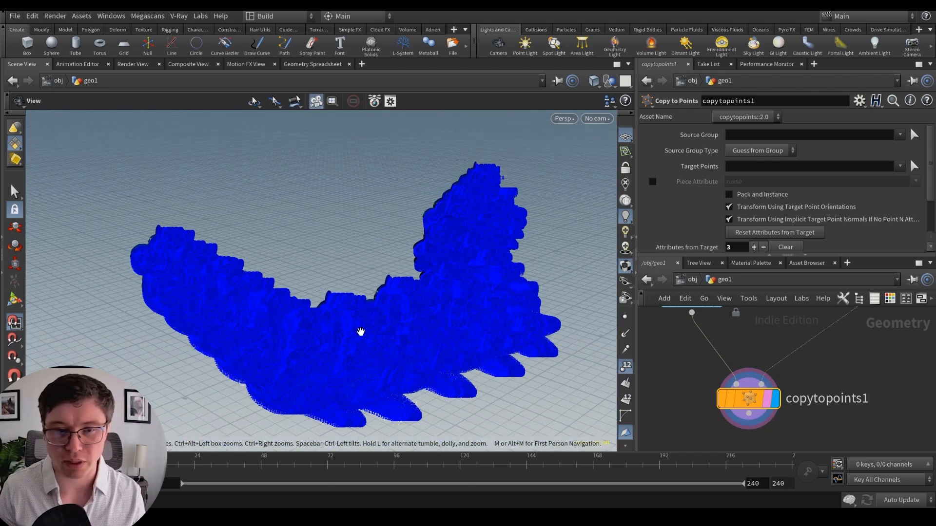
pyautogui.middleClick(752, 403)
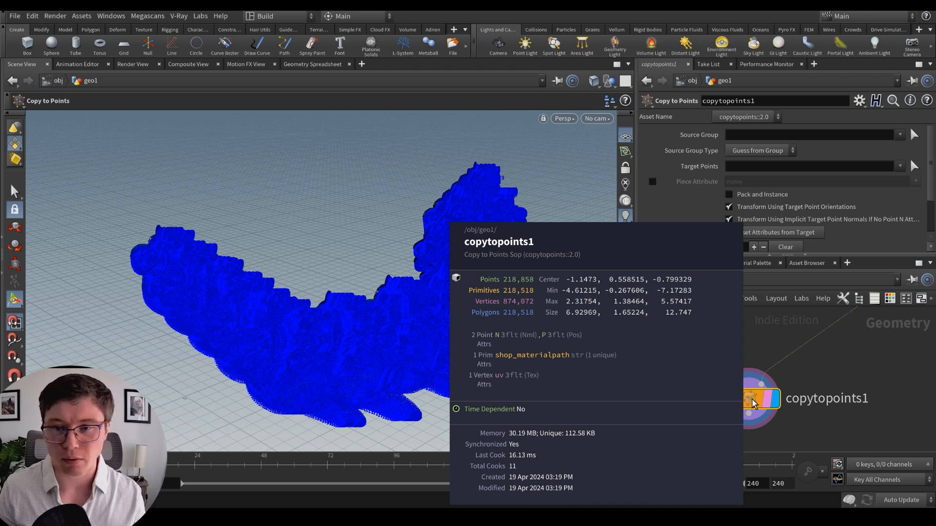
# Step: Enable Pack and Instance on the Copy to Points node and view its geometry information
pyautogui.click(758, 196)
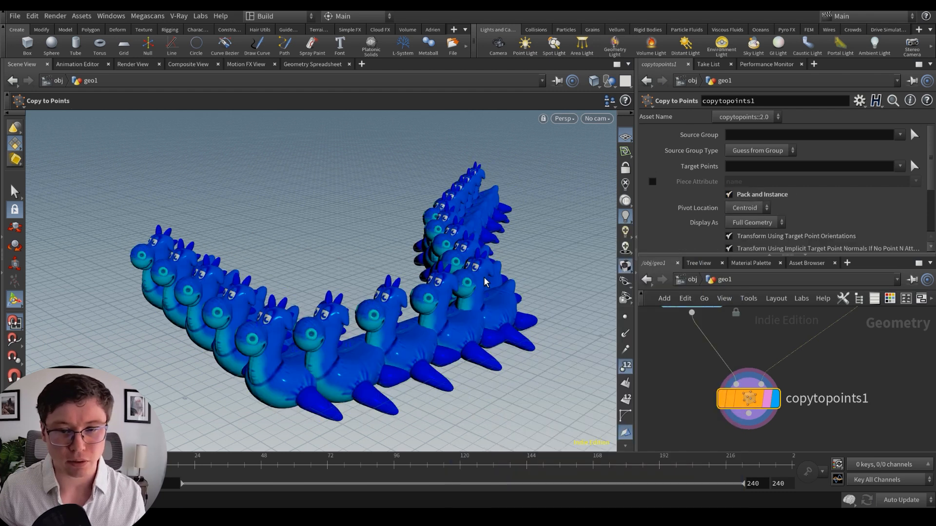
pyautogui.press('Escape')
pyautogui.moveTo(487, 282); pyautogui.dragTo(416, 305)
pyautogui.middleClick(751, 398)
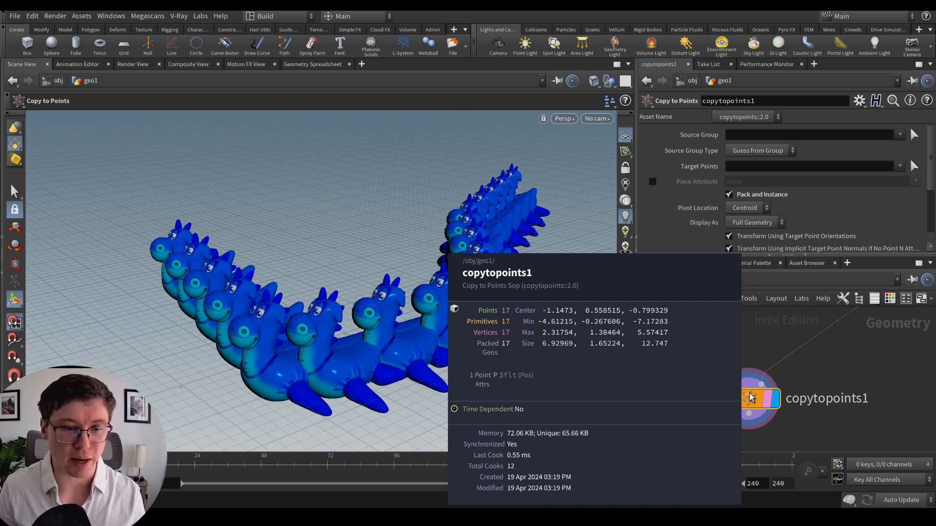
pyautogui.keyDown('alt'); pyautogui.moveTo(347, 289); pyautogui.dragTo(390, 317); pyautogui.keyUp('alt')
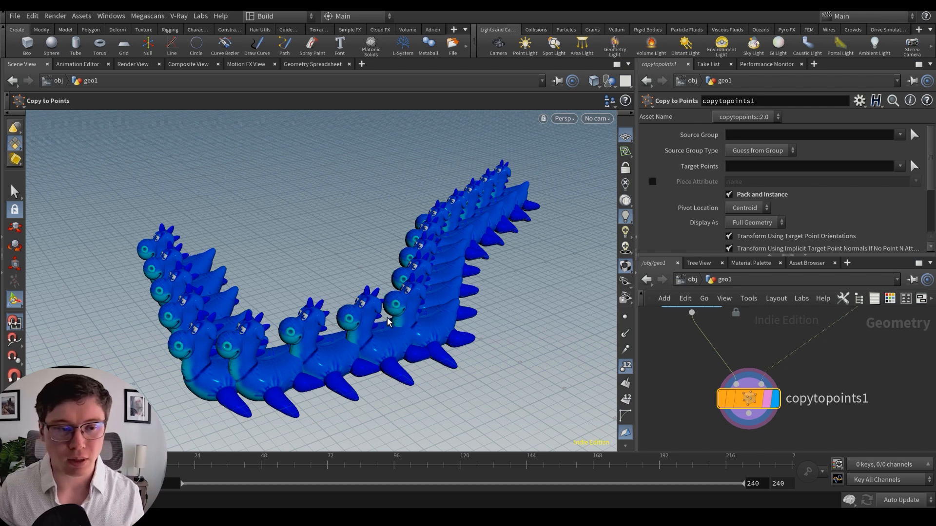
pyautogui.press('alt')
pyautogui.keyDown('alt'); pyautogui.moveTo(354, 303); pyautogui.dragTo(517, 259); pyautogui.keyUp('alt')
# Step: Spread out the Copy to Points, rubber toy and Resample nodes in the network to make room between them
pyautogui.scroll(-3, 778, 376)
pyautogui.scroll(1, 779, 376)
pyautogui.moveTo(778, 376); pyautogui.dragTo(771, 362, button='middle')
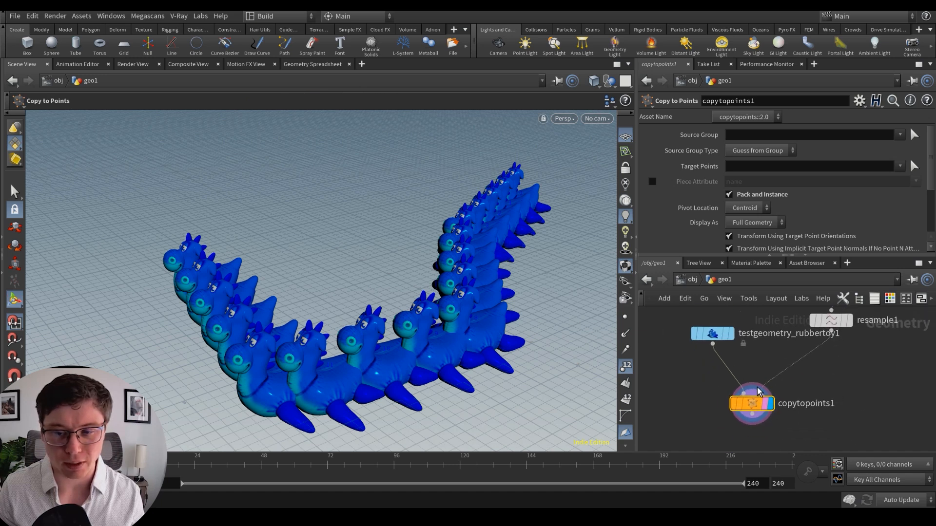
pyautogui.moveTo(740, 407); pyautogui.dragTo(701, 418)
pyautogui.moveTo(712, 336); pyautogui.dragTo(651, 357)
pyautogui.scroll(-2, 802, 363)
pyautogui.moveTo(811, 338); pyautogui.dragTo(826, 348)
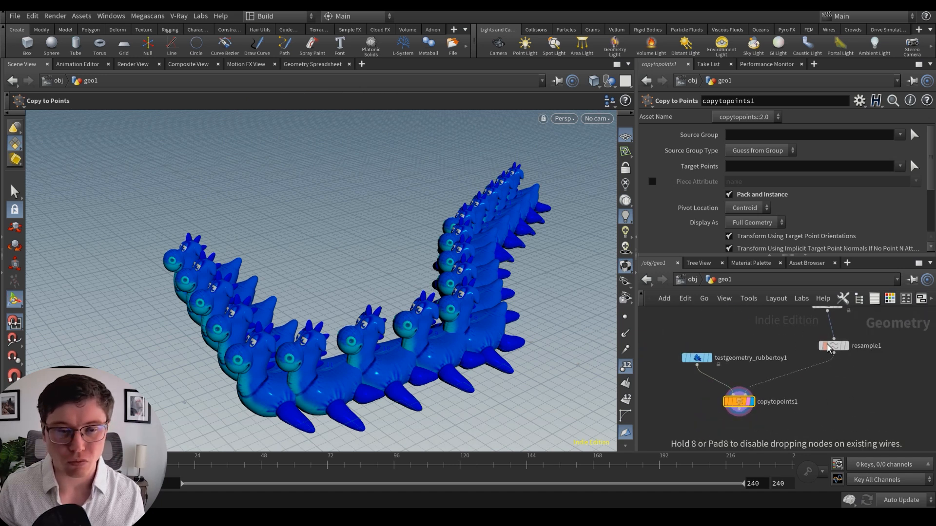
pyautogui.scroll(1, 796, 366)
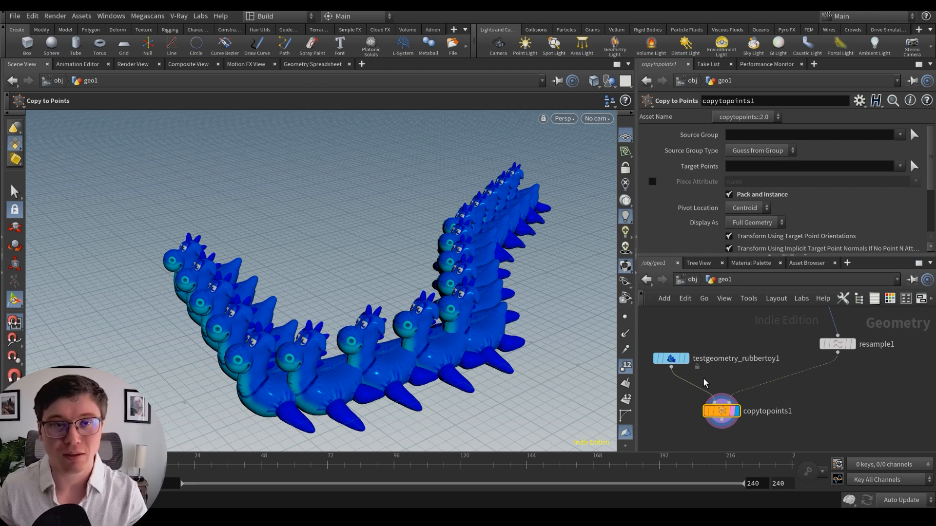
# Step: Insert a Transform node between the rubber toy and the Copy to Points node
pyautogui.press('Tab')
pyautogui.write('tr')
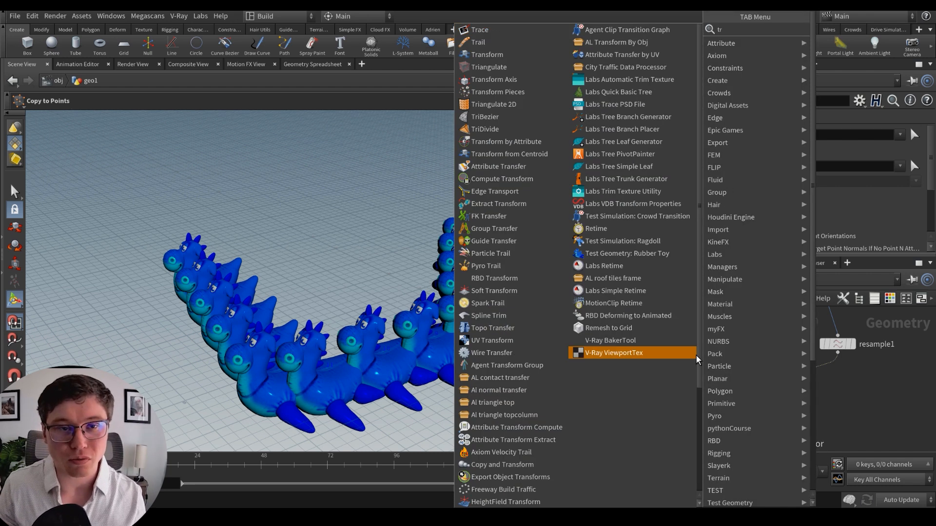
pyautogui.click(498, 58)
pyautogui.click(680, 394)
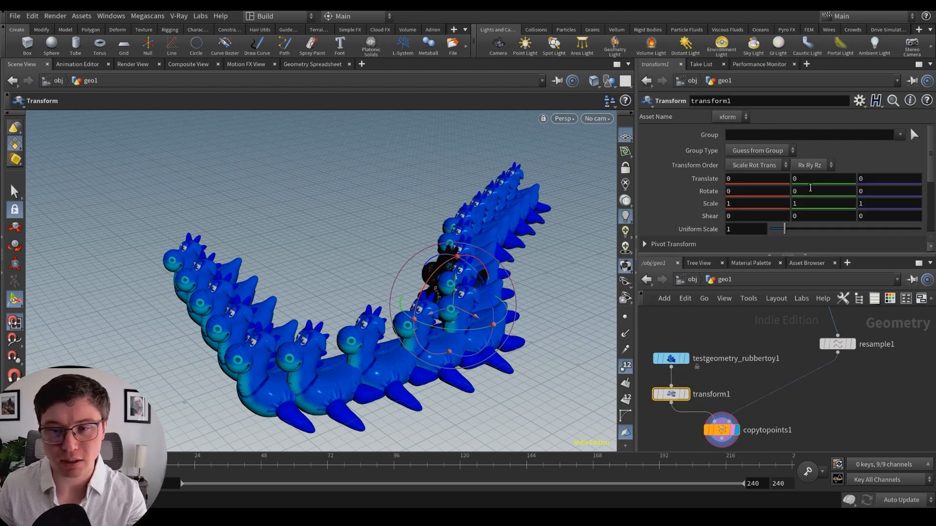
# Step: Try a Y rotation of 90 in the Transform node and delete the node
pyautogui.rightClick(805, 197)
pyautogui.press('Escape')
pyautogui.click(809, 191)
pyautogui.write('90')
pyautogui.press('Return')
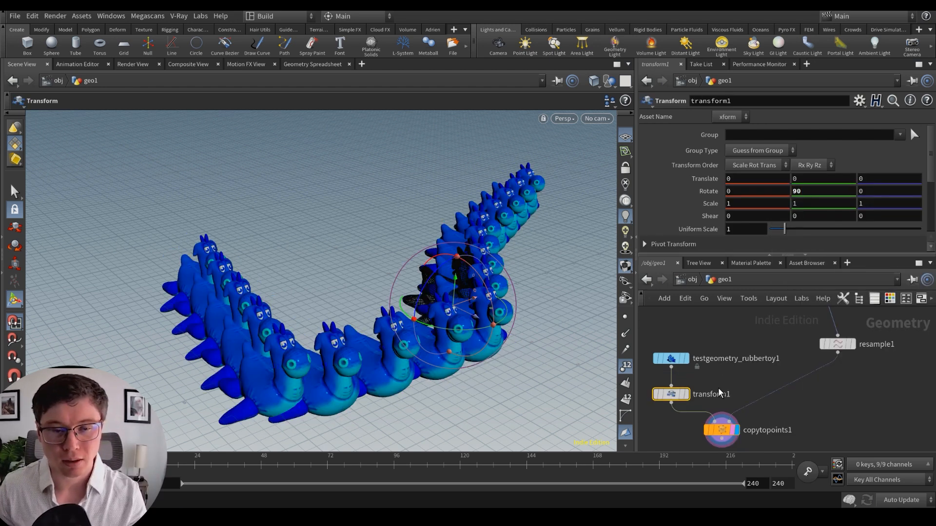
pyautogui.press('Delete')
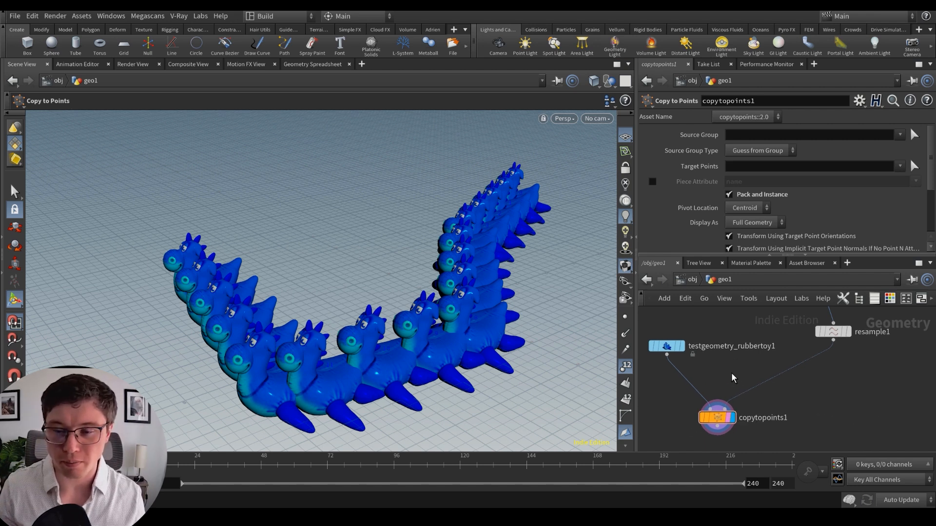
# Step: View the Resample node's information and insert an Orientation Along Curve node between it and Copy to Points
pyautogui.middleClick(833, 333)
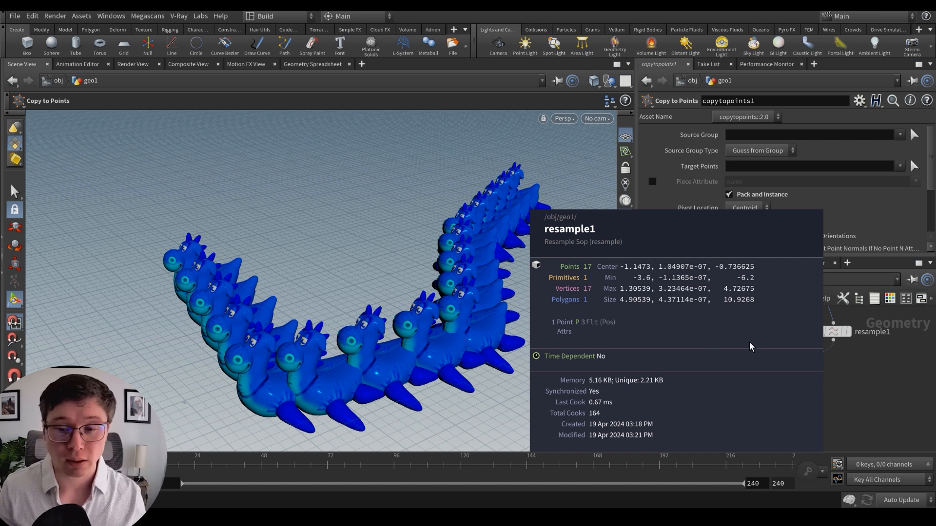
pyautogui.press('Tab')
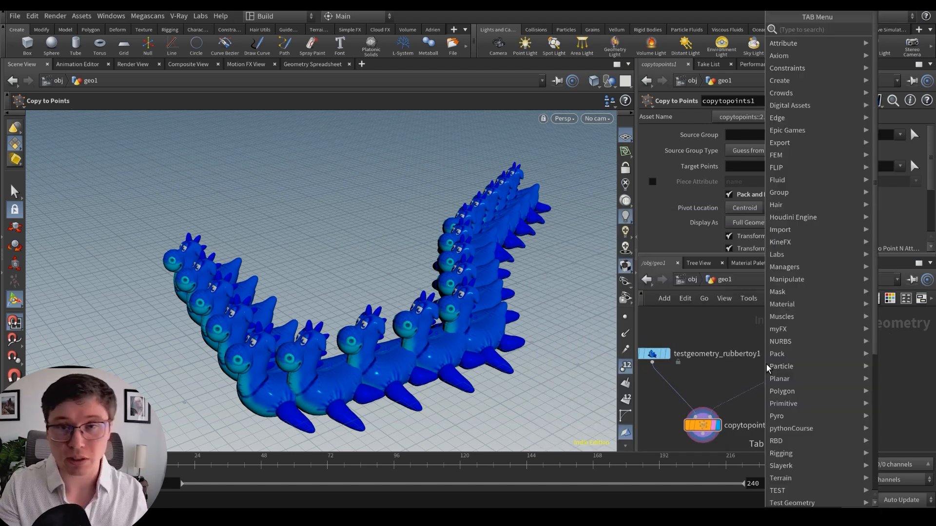
pyautogui.write('orie')
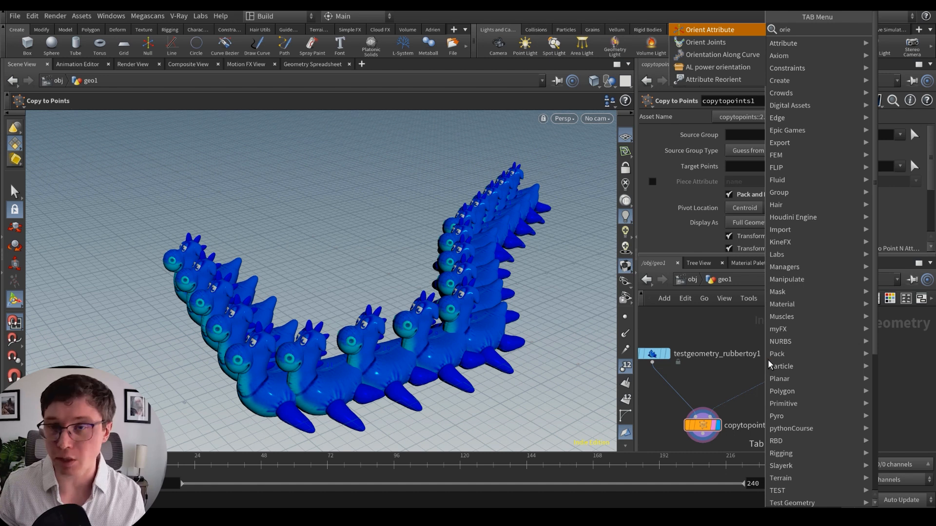
pyautogui.press('Down')
pyautogui.press('Down')
pyautogui.press('Return')
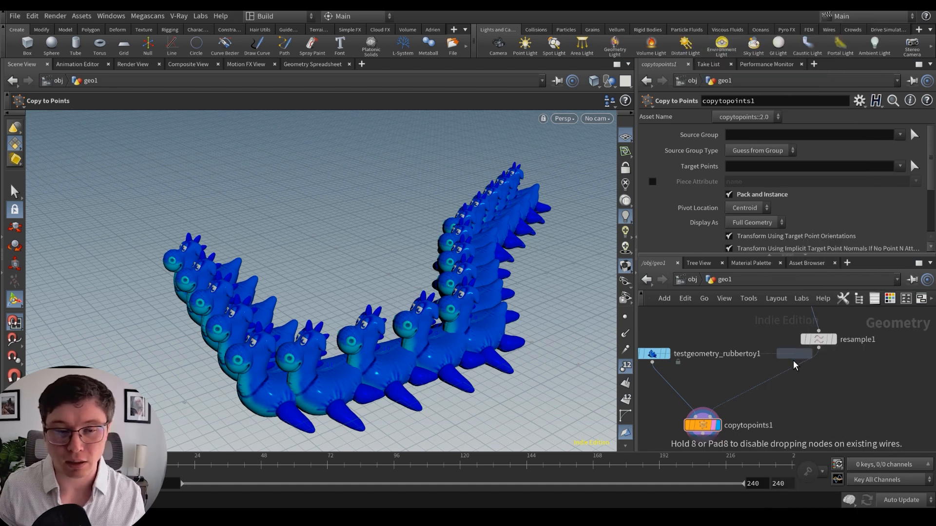
pyautogui.click(797, 373)
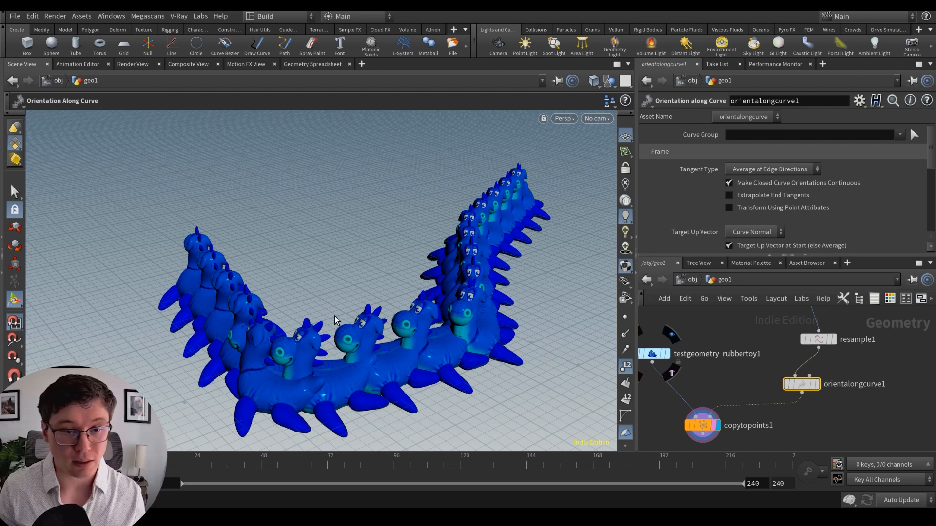
pyautogui.press('Escape')
pyautogui.moveTo(334, 320); pyautogui.dragTo(404, 351)
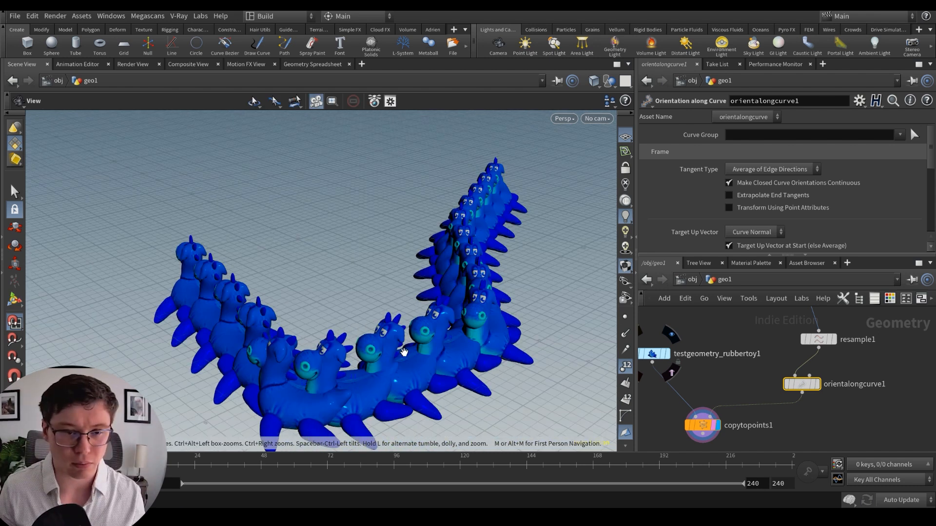
pyautogui.press('Return')
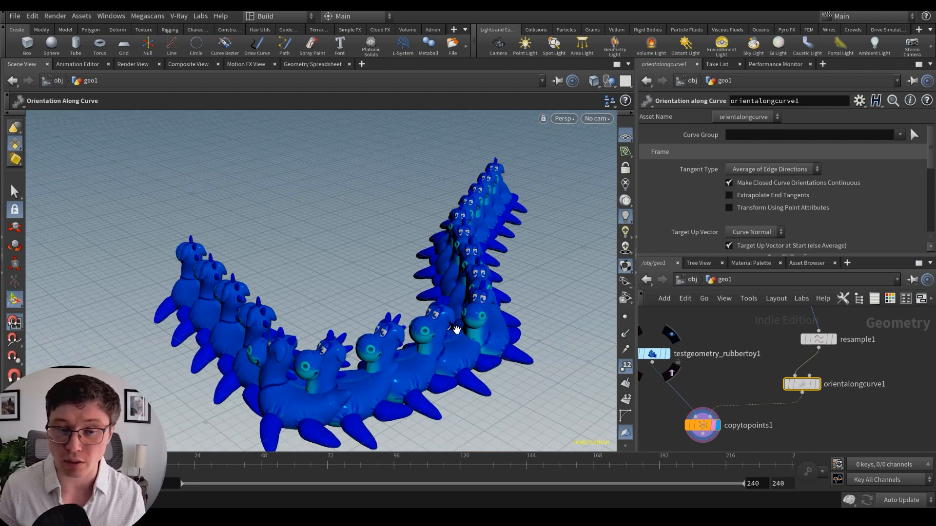
pyautogui.press('Escape')
pyautogui.moveTo(456, 330); pyautogui.dragTo(425, 341)
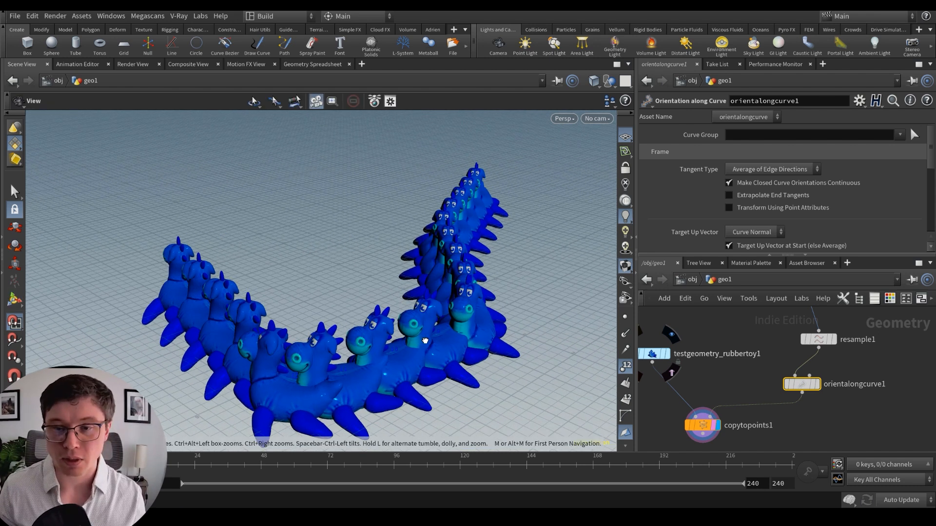
pyautogui.press('Return')
# Step: Try the Central Difference and Z Axis (Ignore Curve) tangent types on the Orientation Along Curve node and return to Average of Edge Directions
pyautogui.click(779, 169)
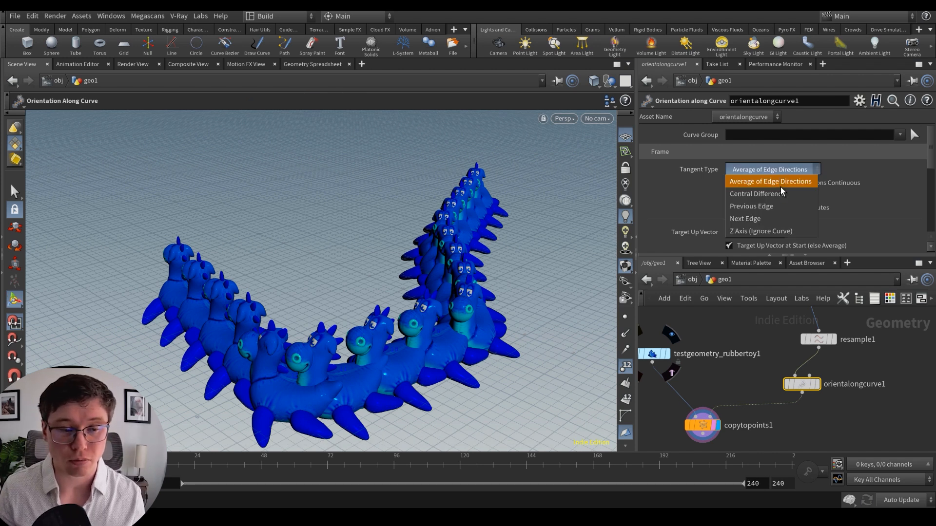
pyautogui.click(780, 192)
pyautogui.click(782, 171)
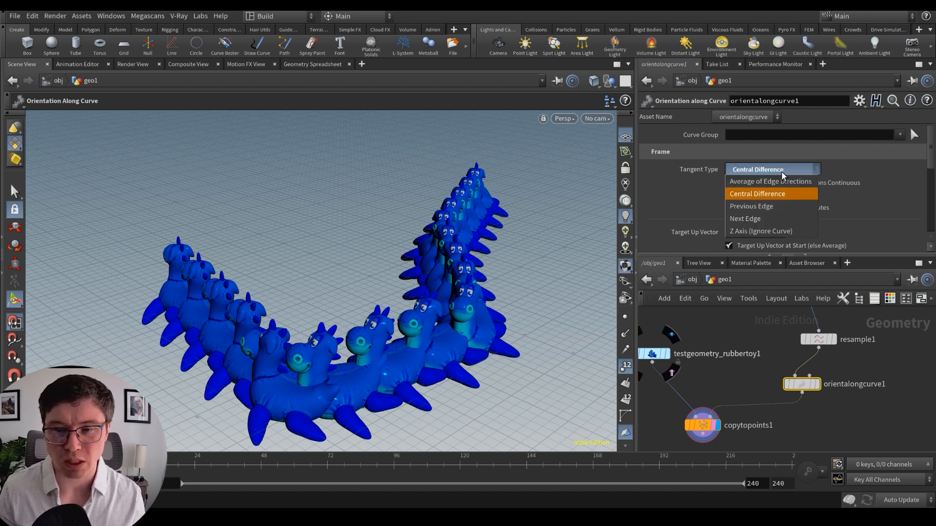
pyautogui.click(771, 229)
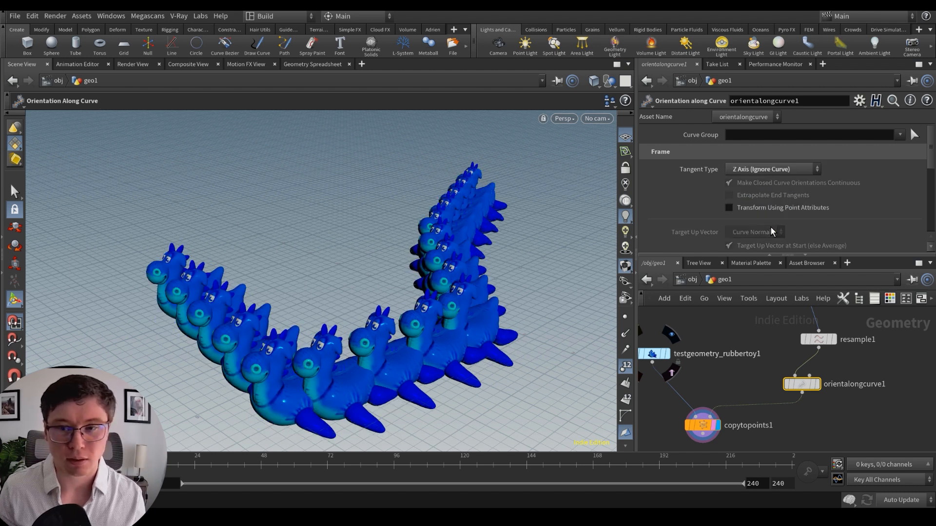
pyautogui.click(781, 169)
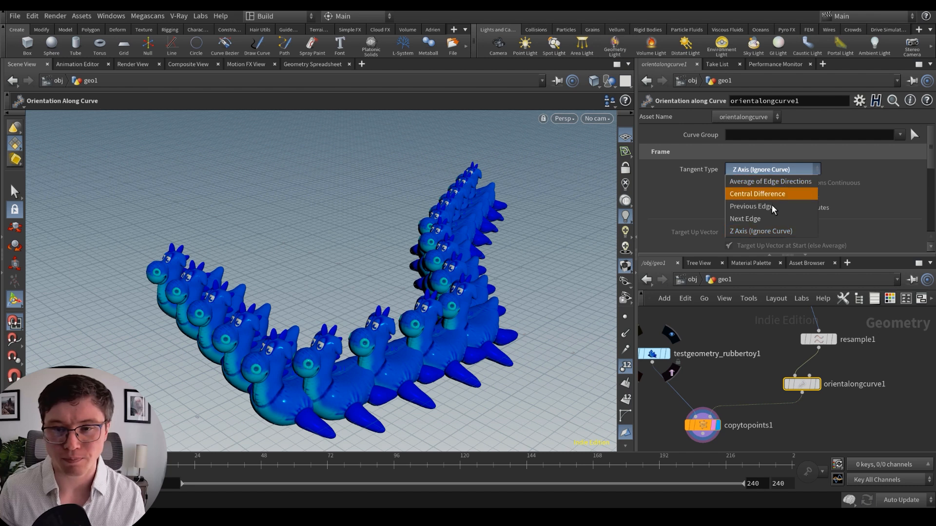
pyautogui.click(768, 181)
# Step: View the Target Up Vector options and compare the point attributes in the Resample and Orientation Along Curve nodes' information
pyautogui.scroll(-3, 775, 202)
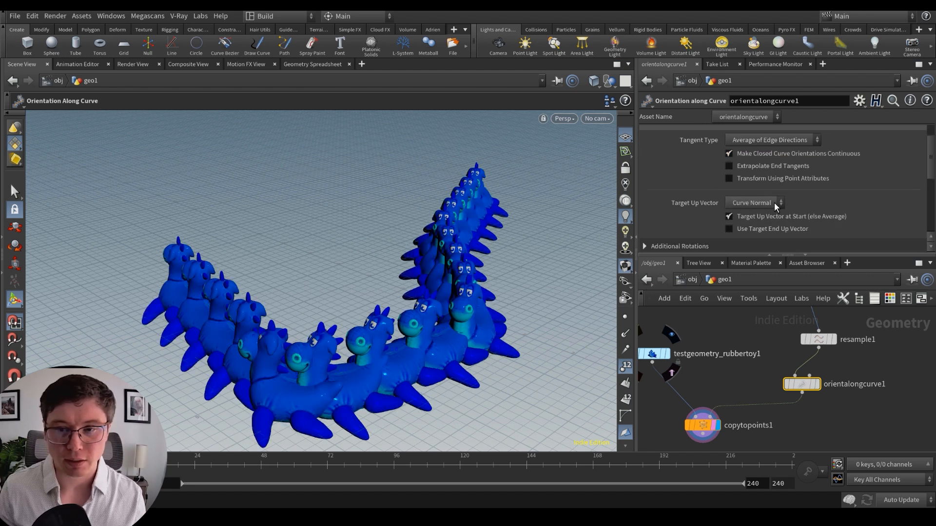
pyautogui.click(770, 189)
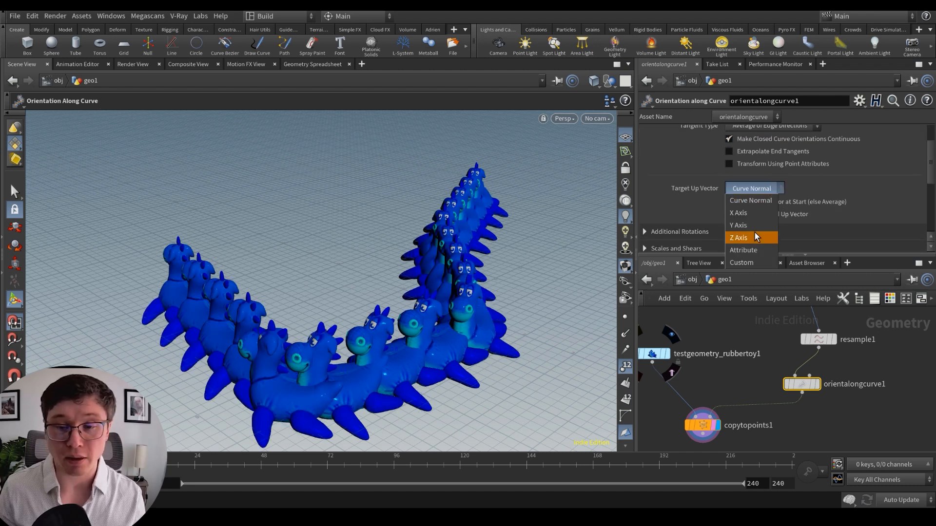
pyautogui.click(731, 200)
pyautogui.middleClick(803, 382)
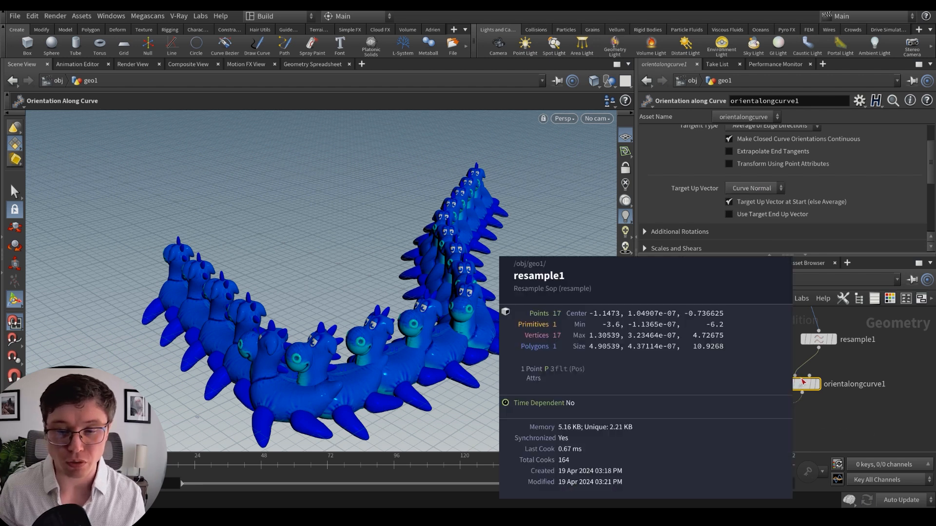
pyautogui.middleClick(803, 387)
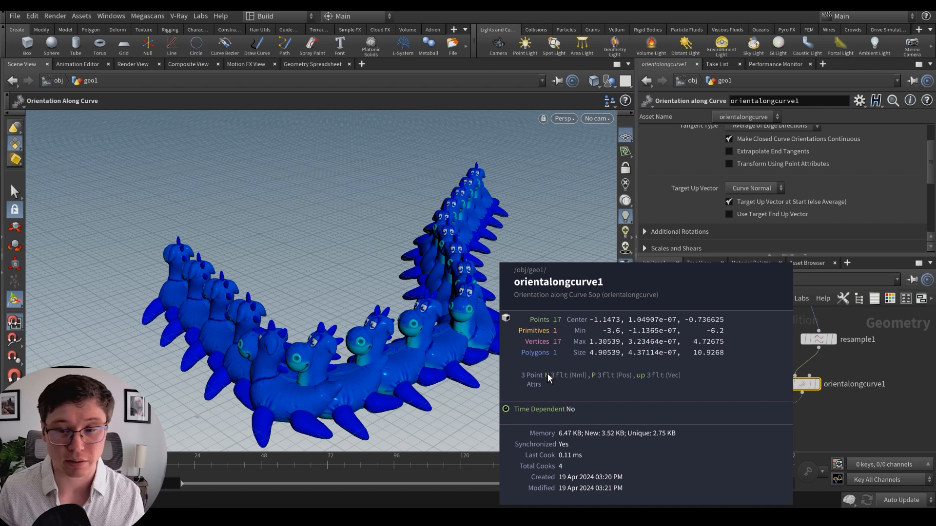
# Step: Try Z Axis and X Axis as the Target Up Vector and inspect the toys' orientation for each
pyautogui.keyDown('alt'); pyautogui.moveTo(518, 340); pyautogui.dragTo(488, 341); pyautogui.keyUp('alt')
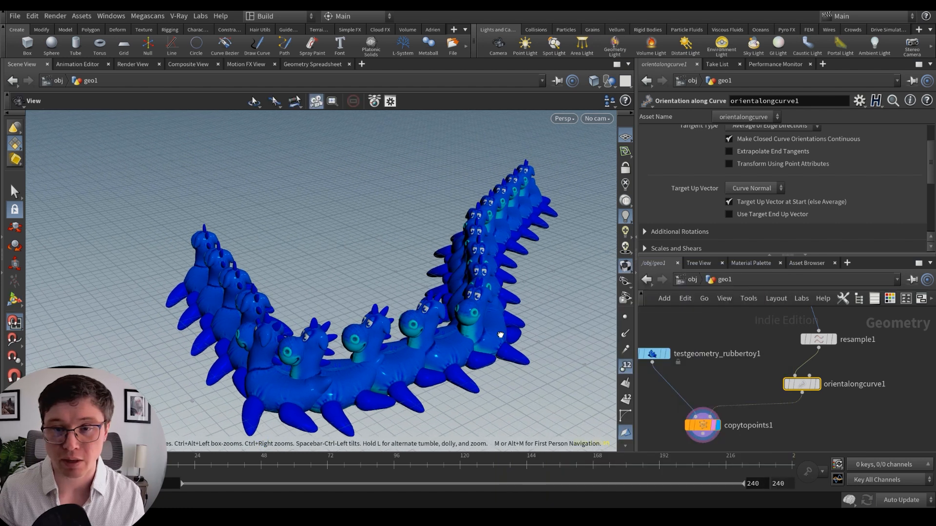
pyautogui.click(760, 188)
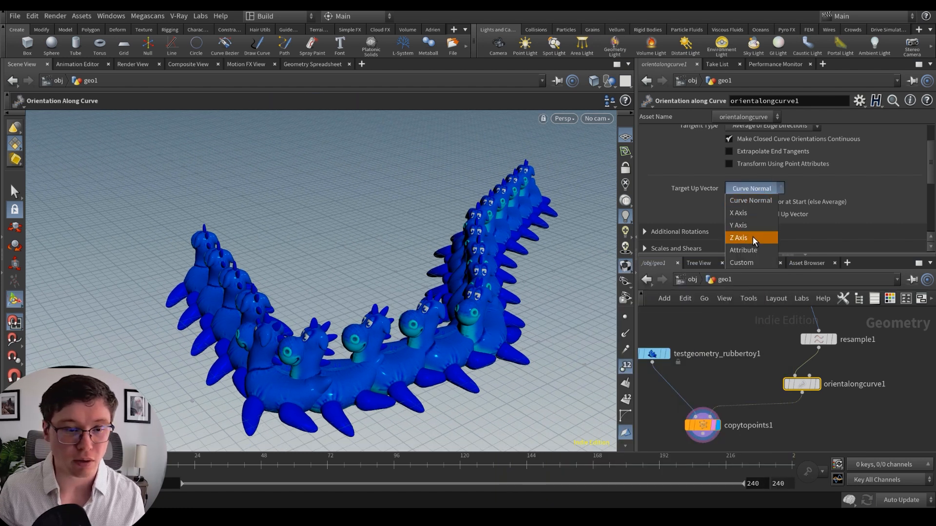
pyautogui.click(754, 237)
pyautogui.keyDown('alt'); pyautogui.moveTo(410, 278); pyautogui.dragTo(278, 380); pyautogui.keyUp('alt')
pyautogui.click(770, 188)
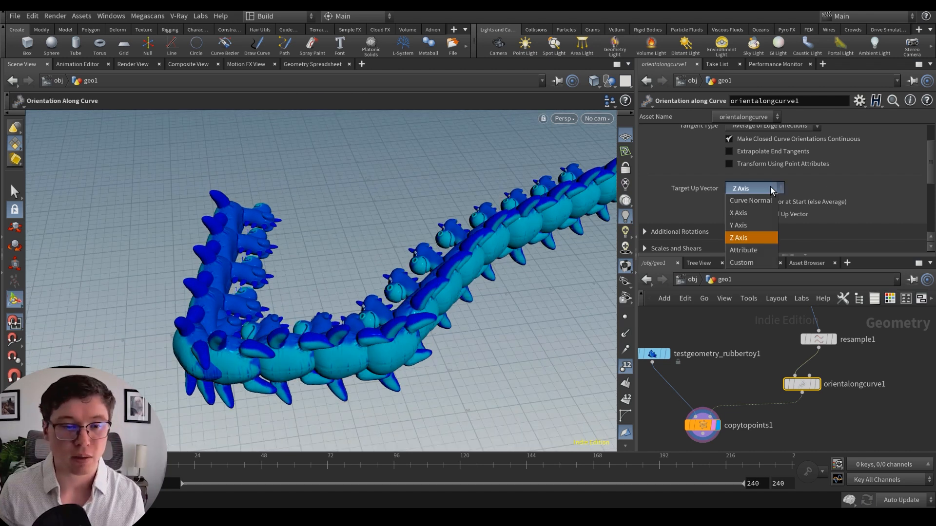
pyautogui.click(751, 213)
pyautogui.keyDown('alt'); pyautogui.moveTo(492, 273); pyautogui.dragTo(436, 277); pyautogui.keyUp('alt')
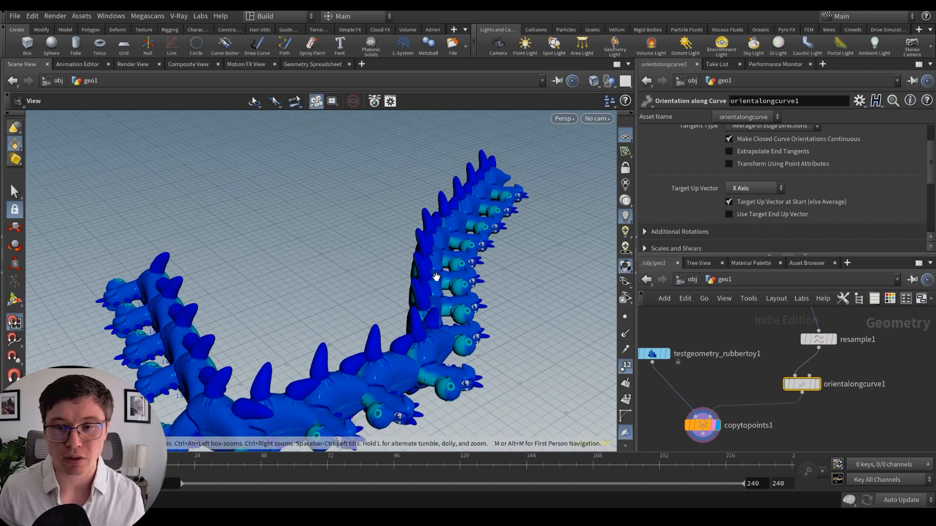
# Step: Set the Target Up Vector to Y Axis and inspect the toys along the curve
pyautogui.click(753, 189)
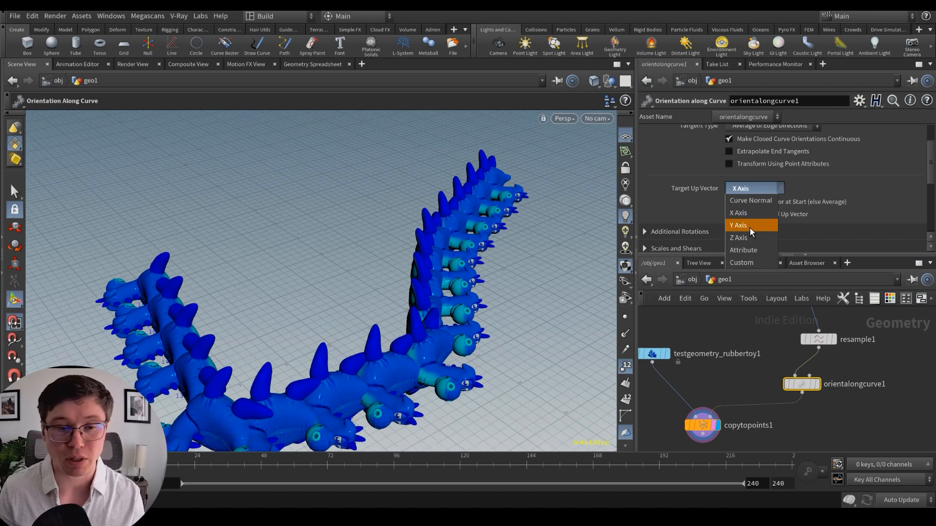
pyautogui.click(753, 225)
pyautogui.moveTo(426, 307); pyautogui.dragTo(489, 281)
pyautogui.click(768, 187)
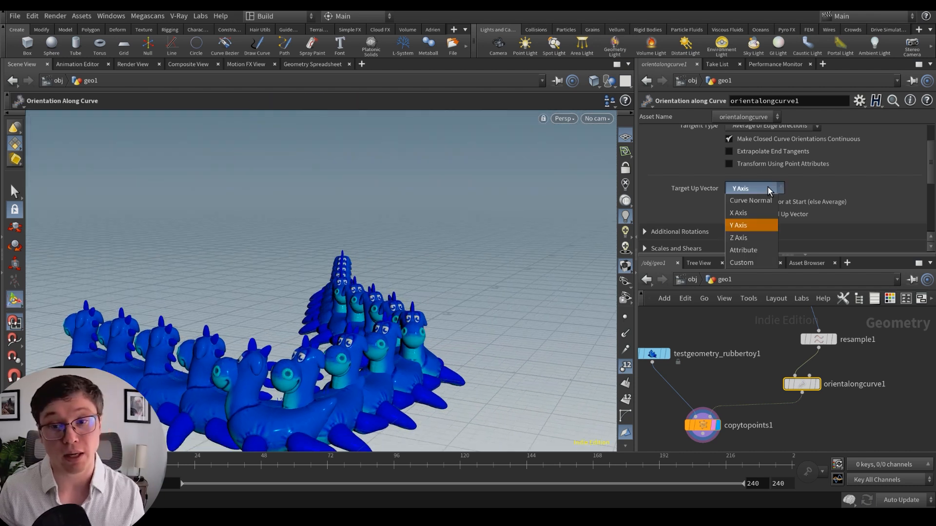
pyautogui.keyDown('alt'); pyautogui.moveTo(303, 291); pyautogui.dragTo(271, 293); pyautogui.keyUp('alt')
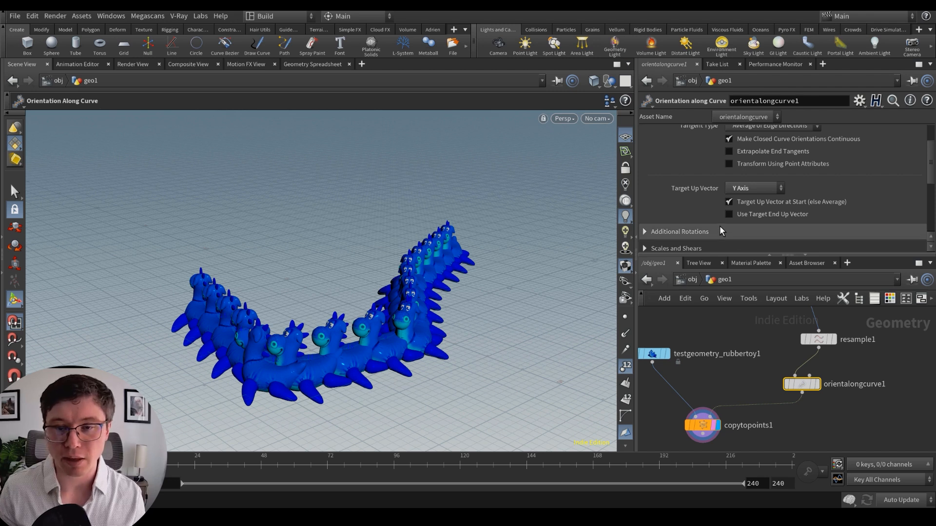
# Step: In the additional rotations, try roll and turn it off, and apply yaw with Yaw 38.8 and Incremental Yaw -20.5
pyautogui.scroll(-2, 702, 222)
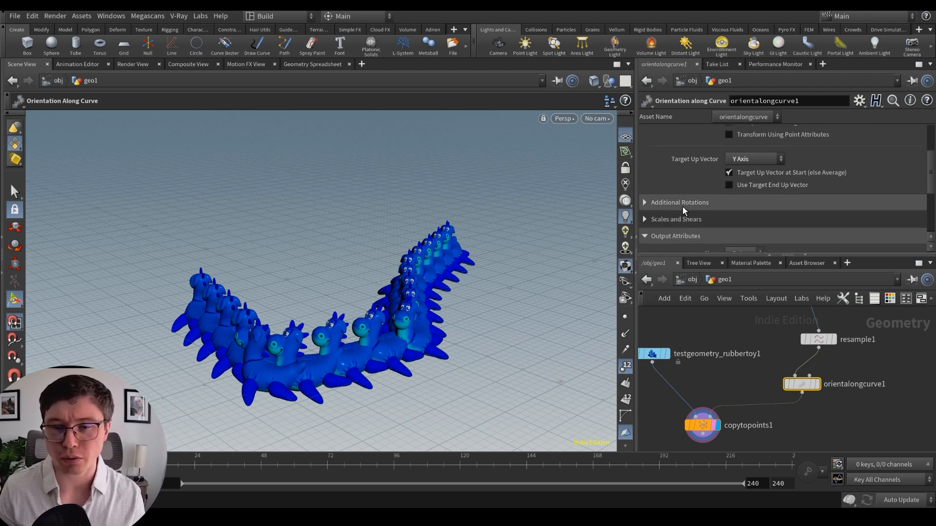
pyautogui.click(688, 202)
pyautogui.scroll(-2, 690, 199)
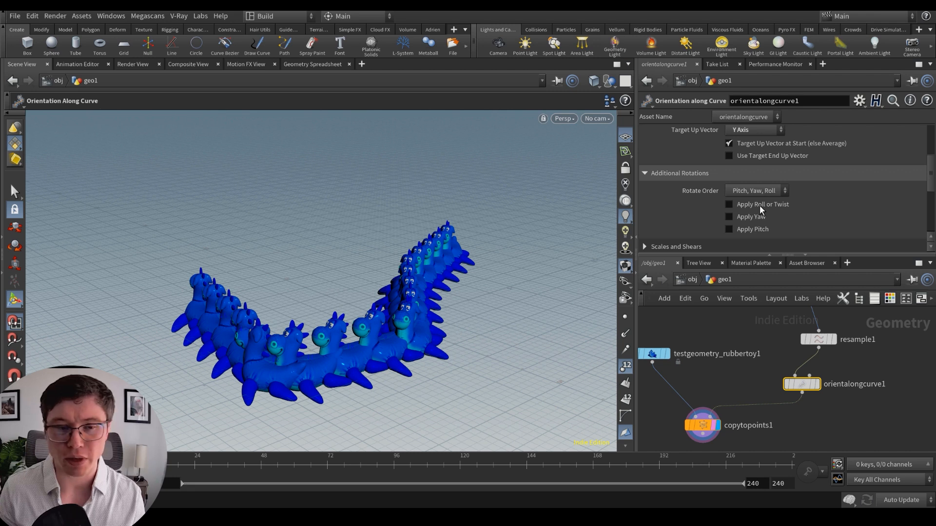
pyautogui.click(760, 206)
pyautogui.moveTo(844, 218); pyautogui.dragTo(838, 201)
pyautogui.click(756, 205)
pyautogui.click(758, 190)
pyautogui.scroll(-2, 803, 201)
# Step: In Scales and Shears, set the Uniform Scale to 0.184 and turn off Normalize Scales
pyautogui.scroll(-3, 774, 187)
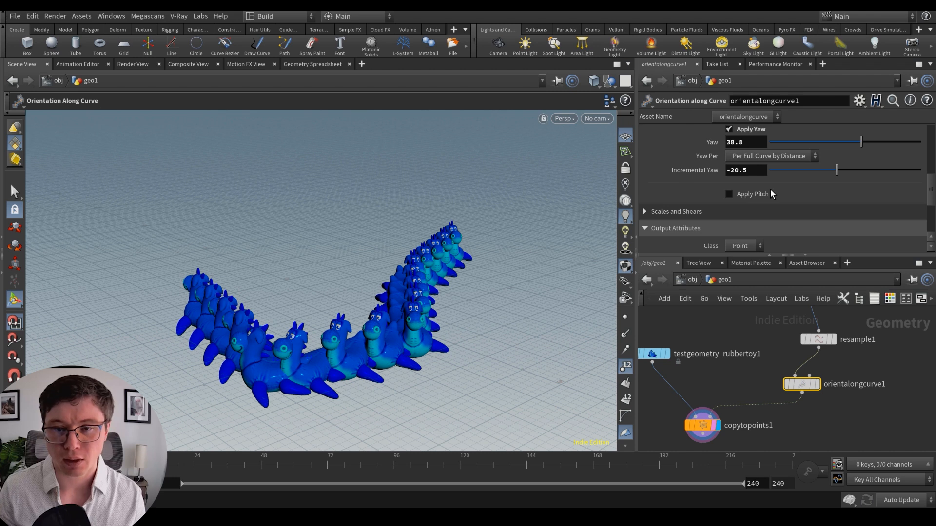
pyautogui.scroll(-2, 771, 194)
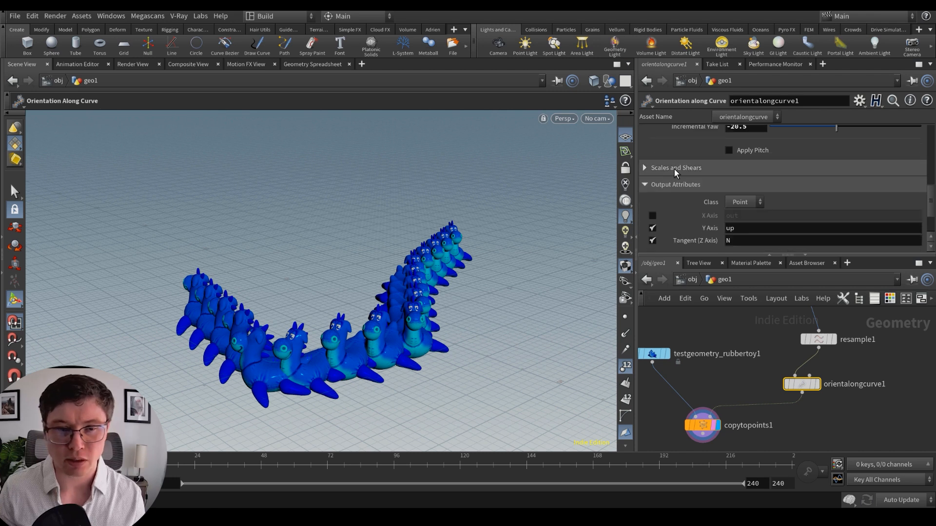
pyautogui.click(675, 169)
pyautogui.moveTo(807, 197); pyautogui.dragTo(846, 206)
pyautogui.moveTo(806, 200); pyautogui.dragTo(776, 198)
pyautogui.click(768, 186)
pyautogui.scroll(3, 754, 185)
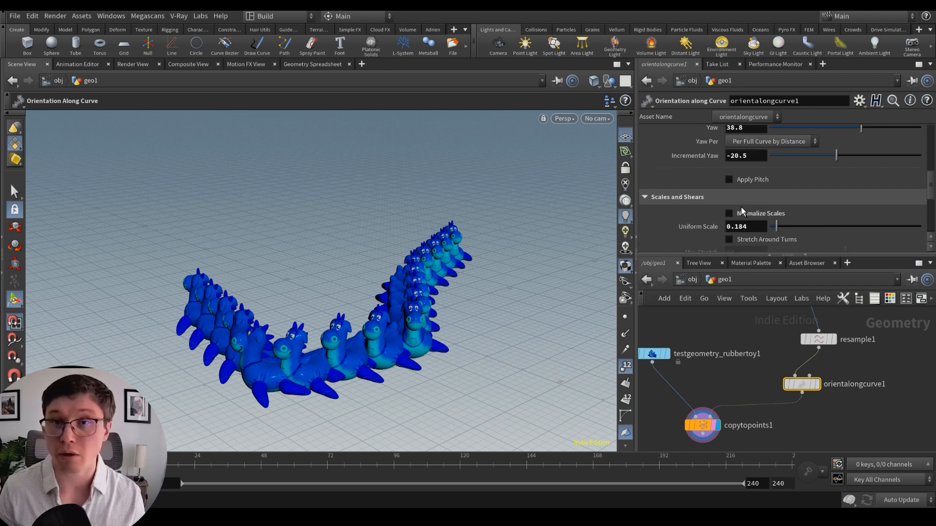
# Step: Move the Copy to Points node down and insert an Attribute Create node between it and Orientation Along Curve
pyautogui.moveTo(739, 355); pyautogui.dragTo(742, 346, button='middle')
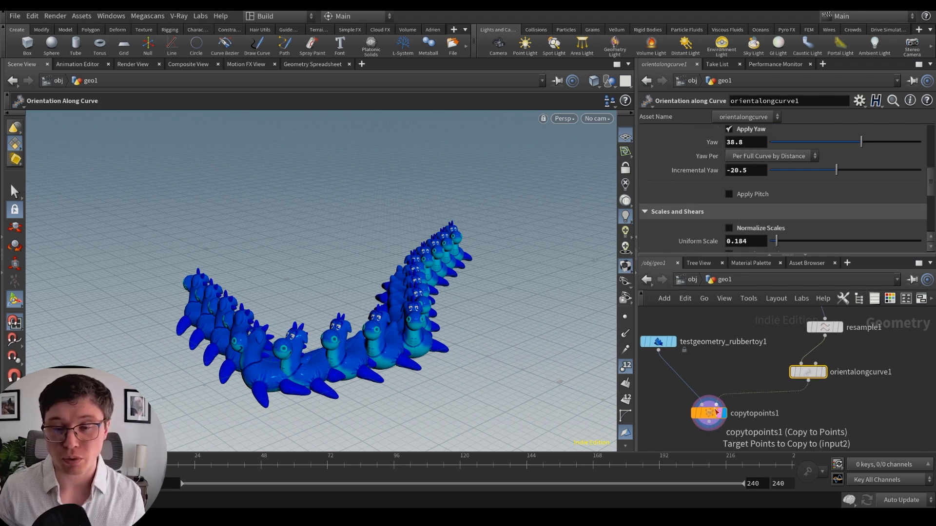
pyautogui.moveTo(713, 413); pyautogui.dragTo(705, 434)
pyautogui.click(764, 382)
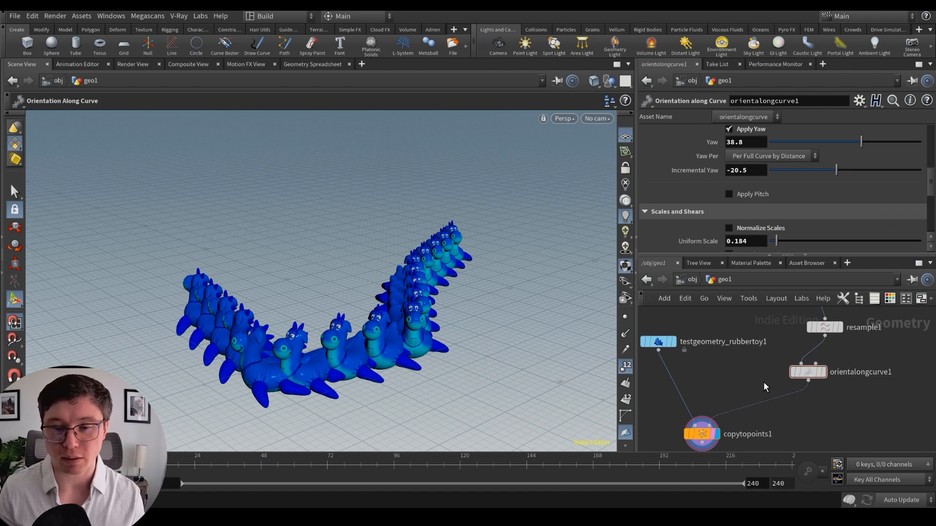
pyautogui.middleClick(809, 375)
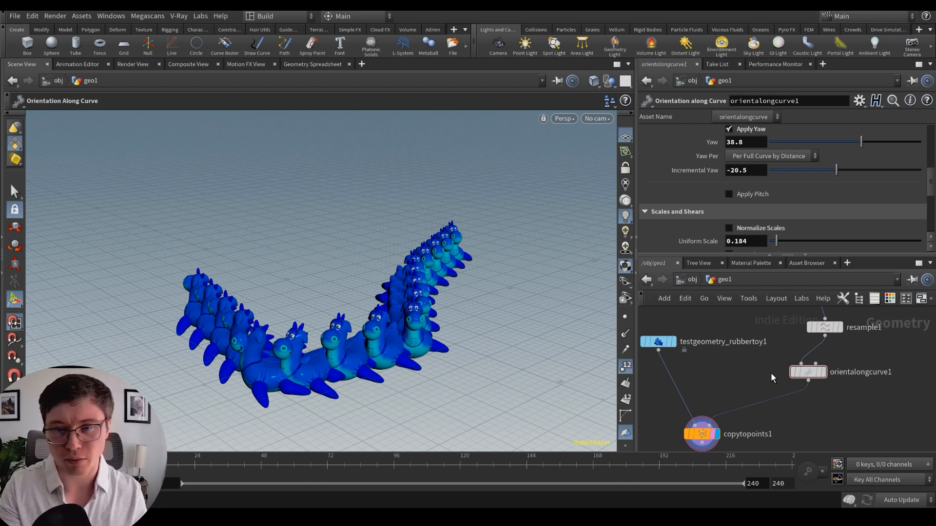
pyautogui.press('Tab')
pyautogui.write('attribu')
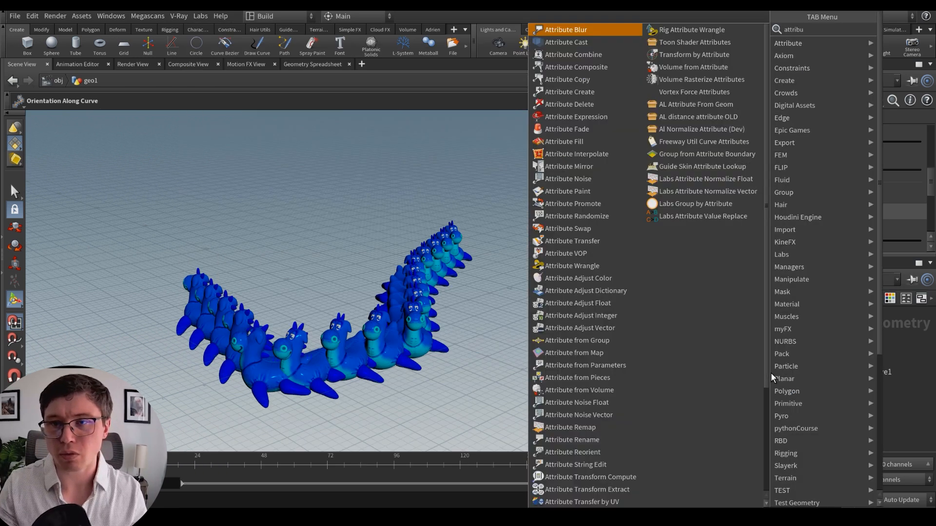
pyautogui.press('Return')
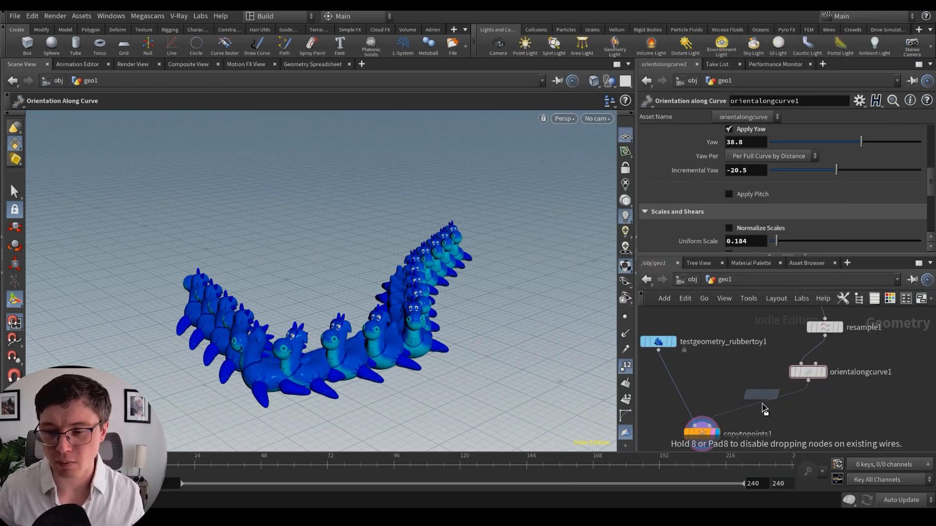
pyautogui.click(765, 409)
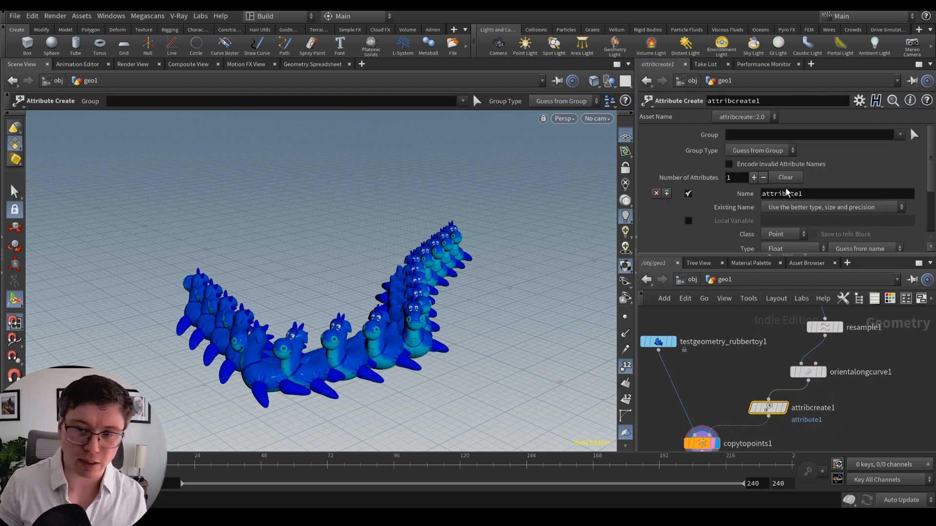
# Step: Name the new attribute pscale, keeping the Point class and Float type
pyautogui.doubleClick(787, 193)
pyautogui.write('pscale')
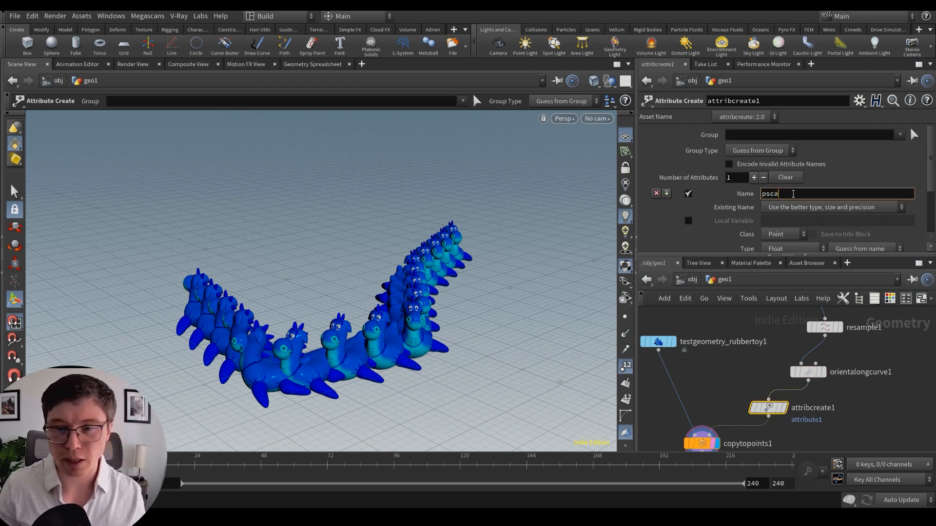
pyautogui.press('Return')
pyautogui.scroll(-2, 811, 214)
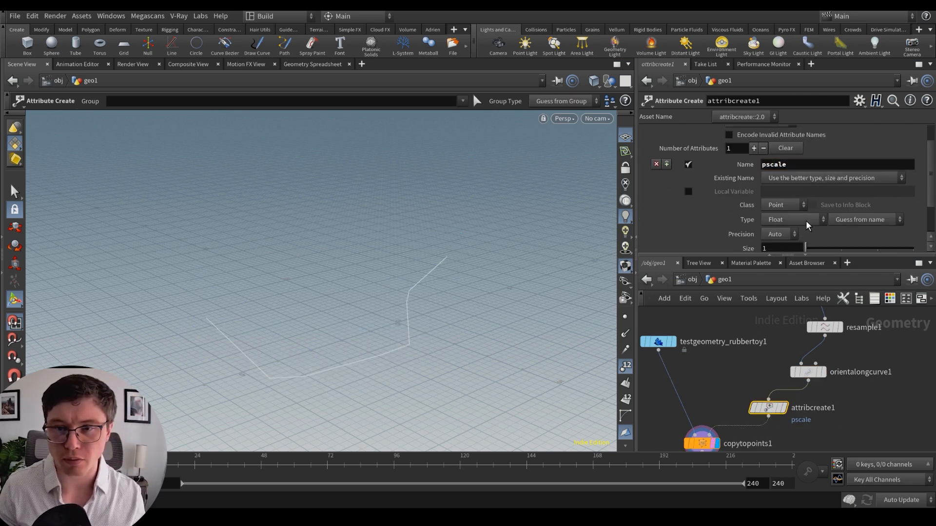
pyautogui.click(808, 225)
pyautogui.click(809, 225)
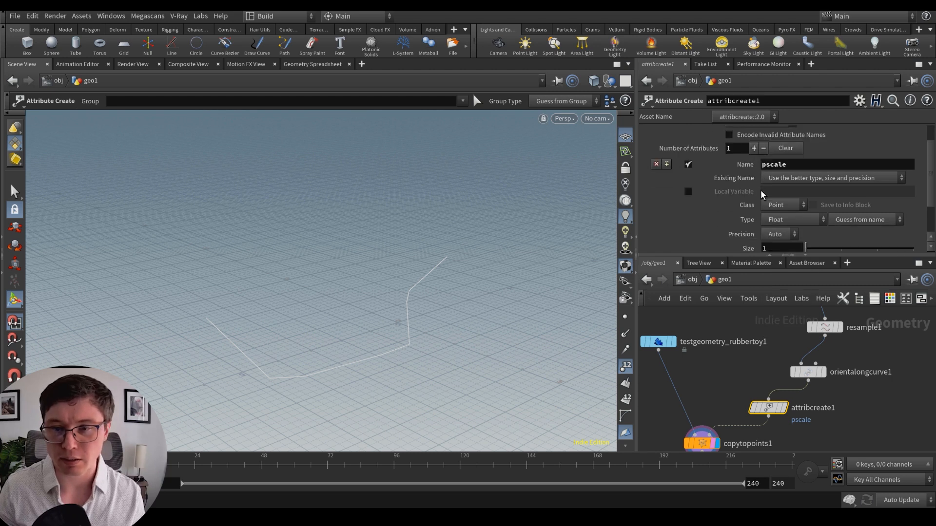
# Step: Set the first value component of the pscale attribute to 1
pyautogui.scroll(-2, 784, 209)
pyautogui.scroll(-1, 795, 225)
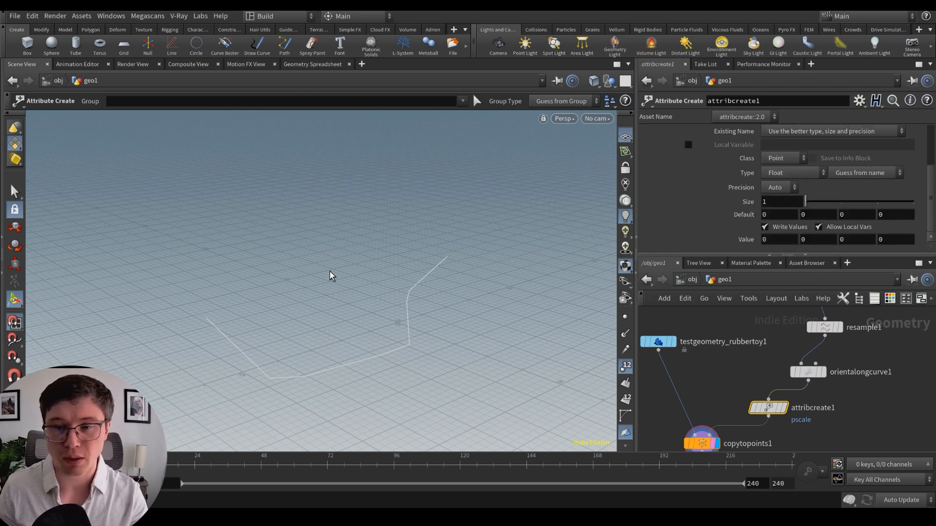
pyautogui.click(781, 240)
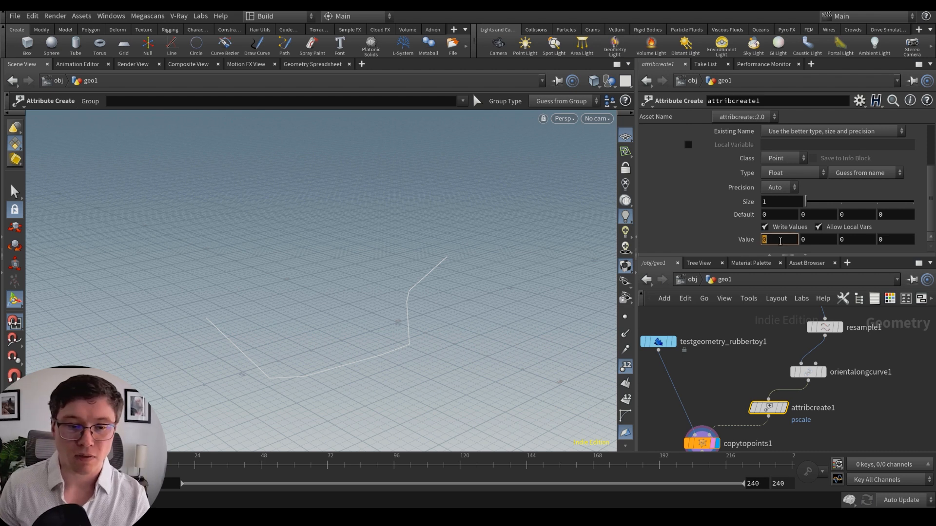
pyautogui.write('1')
pyautogui.press('Return')
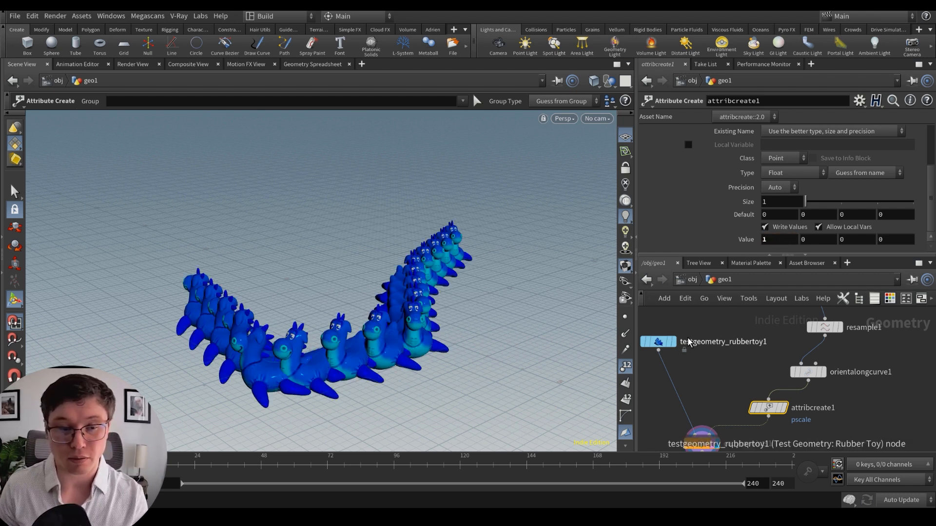
# Step: Display the rubber toy geometry on its own, switch the display back to Copy to Points, and select the pscale Attribute Create node
pyautogui.click(673, 343)
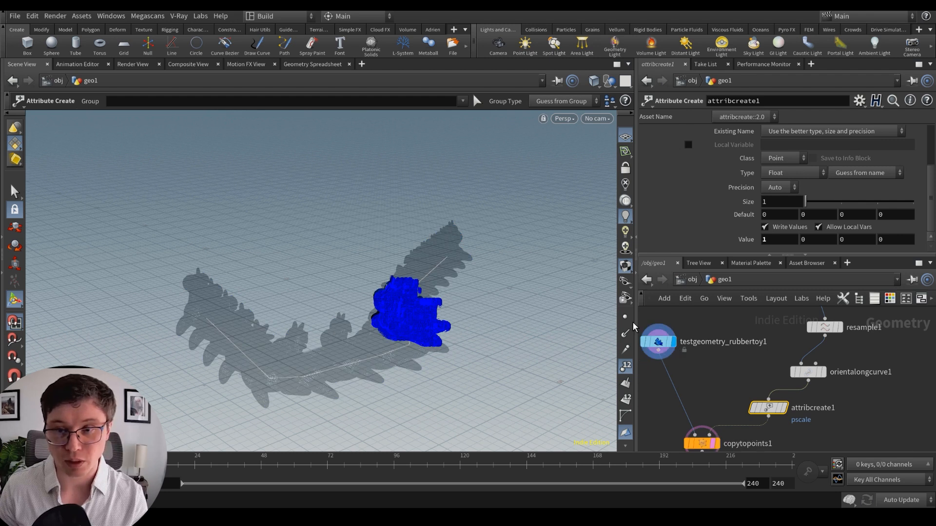
pyautogui.click(702, 445)
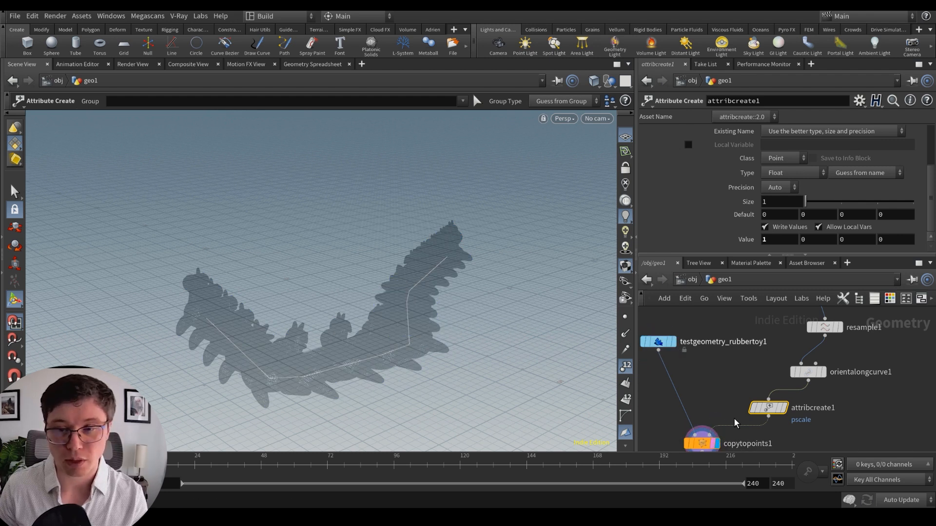
pyautogui.click(702, 443)
pyautogui.click(769, 408)
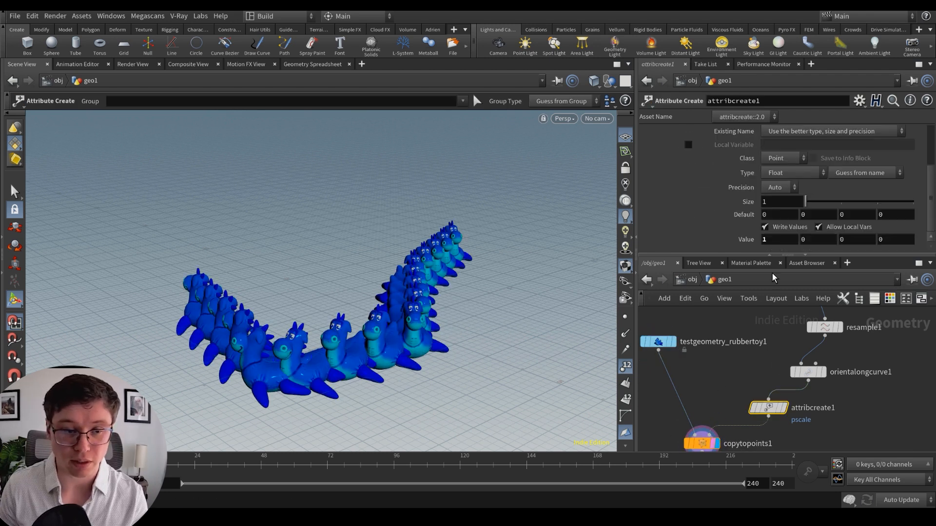
# Step: Set the first value component of the pscale attribute to 0.5
pyautogui.moveTo(768, 239); pyautogui.dragTo(819, 242, button='middle')
pyautogui.doubleClick(777, 239)
pyautogui.write('.5')
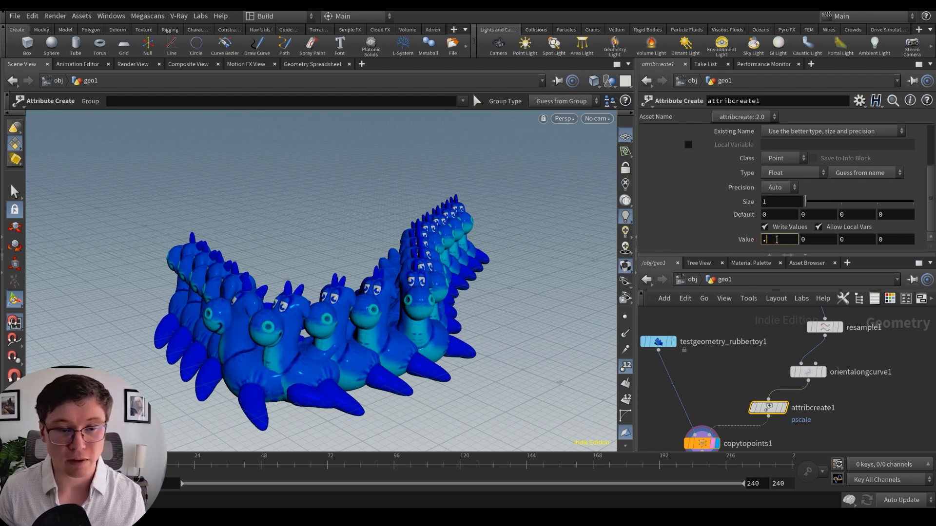
pyautogui.press('Return')
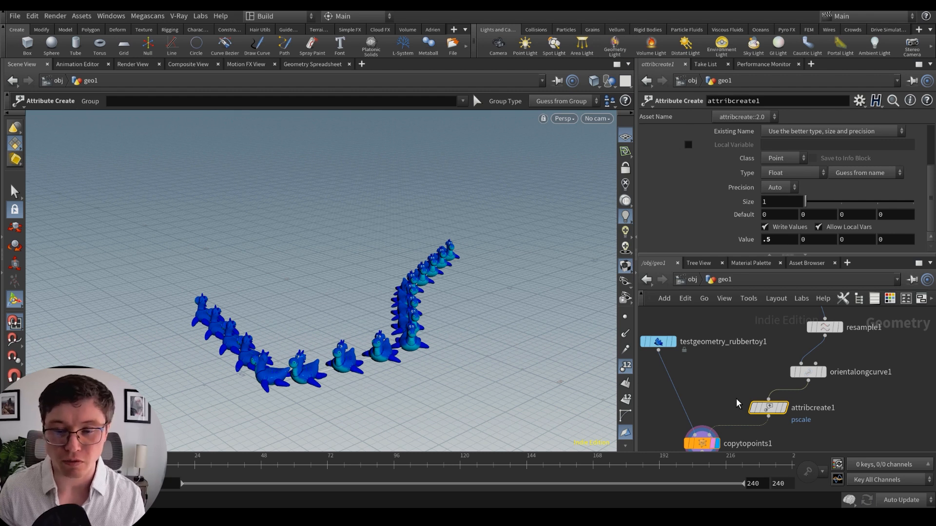
# Step: Move the Attribute Create node down slightly and enable the Curve U Attribute, named curveu, on the Resample node
pyautogui.scroll(-1, 741, 398)
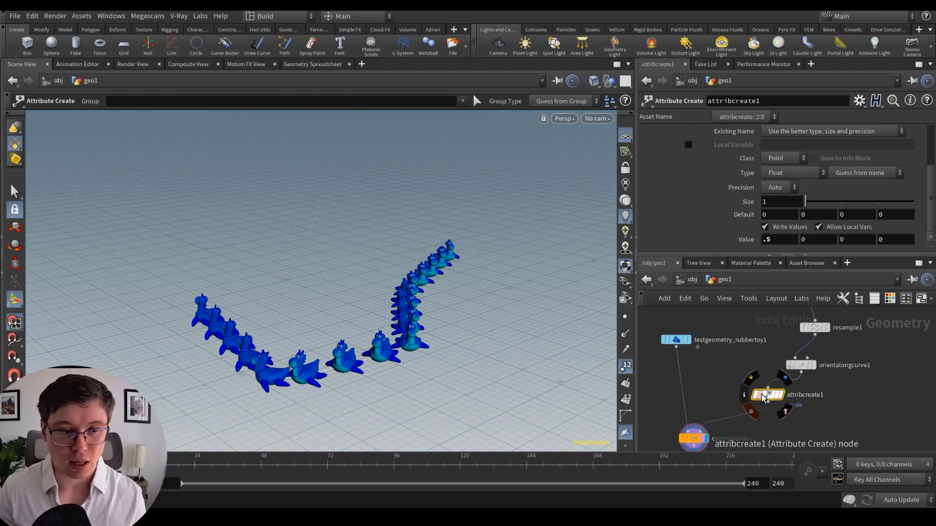
pyautogui.moveTo(764, 398); pyautogui.dragTo(768, 411)
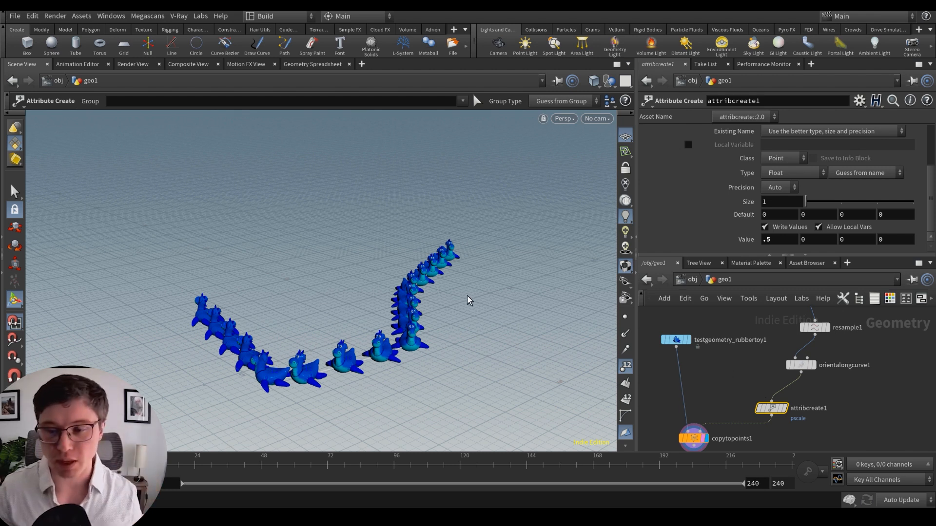
pyautogui.moveTo(759, 326); pyautogui.dragTo(762, 342, button='middle')
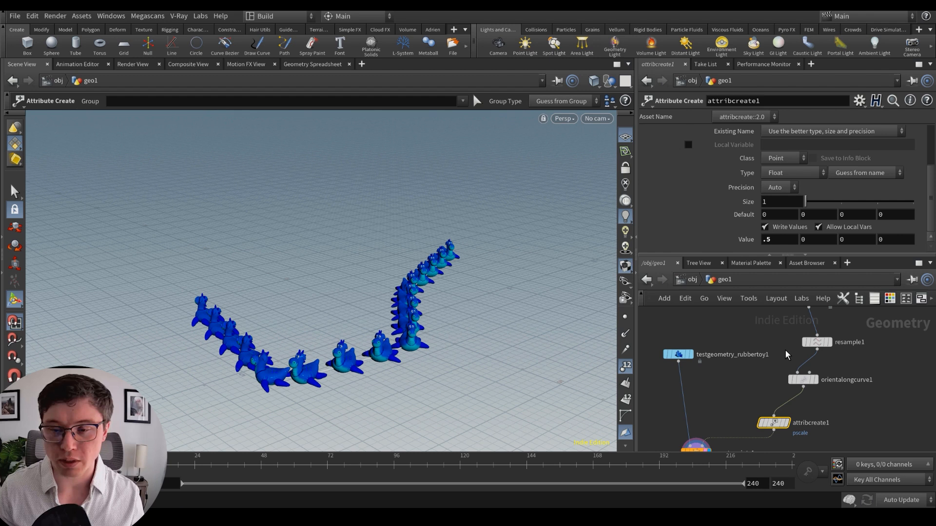
pyautogui.moveTo(817, 343); pyautogui.dragTo(807, 341)
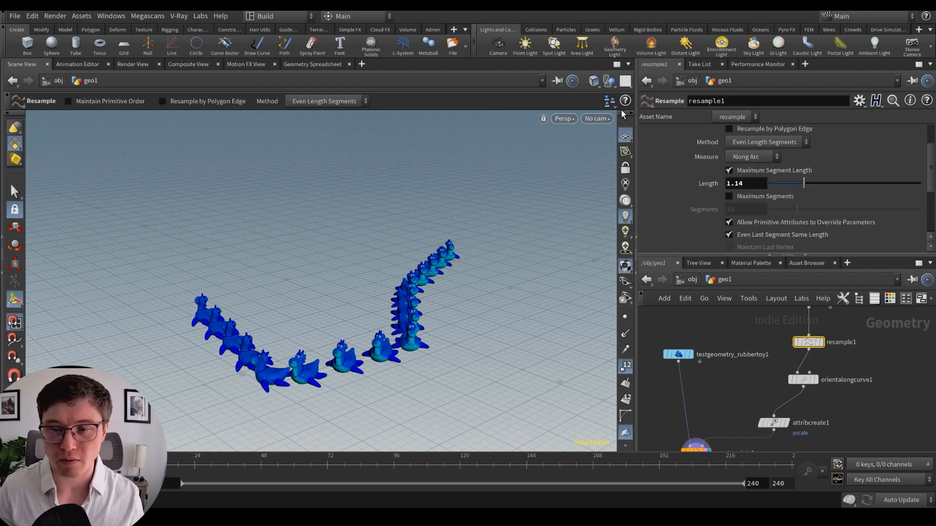
pyautogui.scroll(-5, 683, 180)
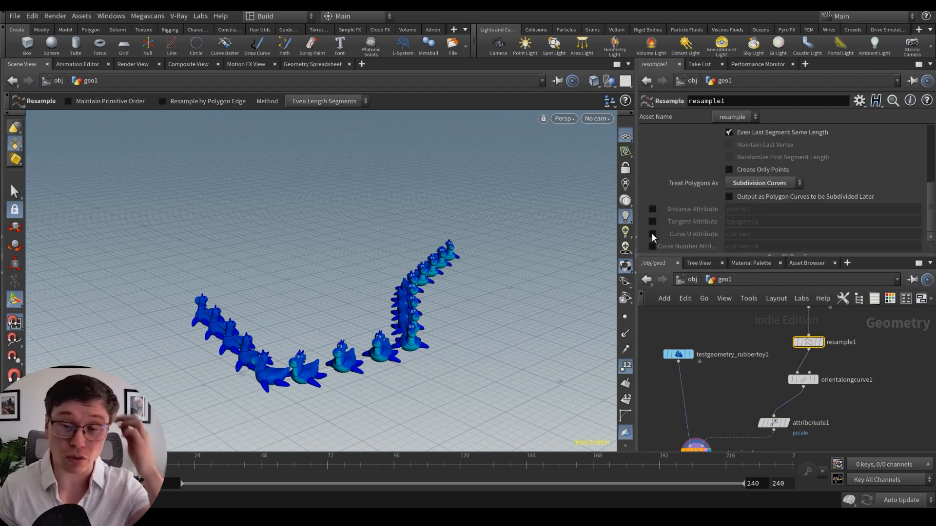
pyautogui.click(653, 234)
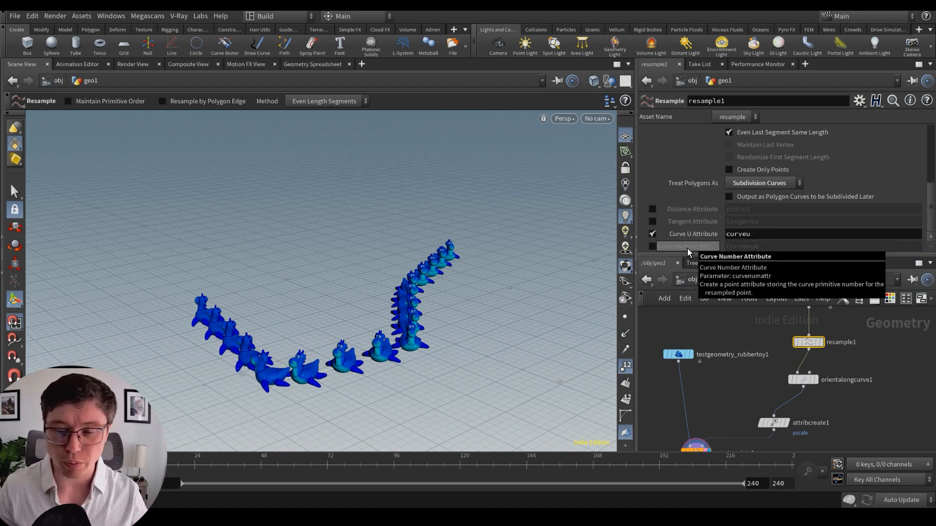
pyautogui.moveTo(775, 422); pyautogui.dragTo(787, 410)
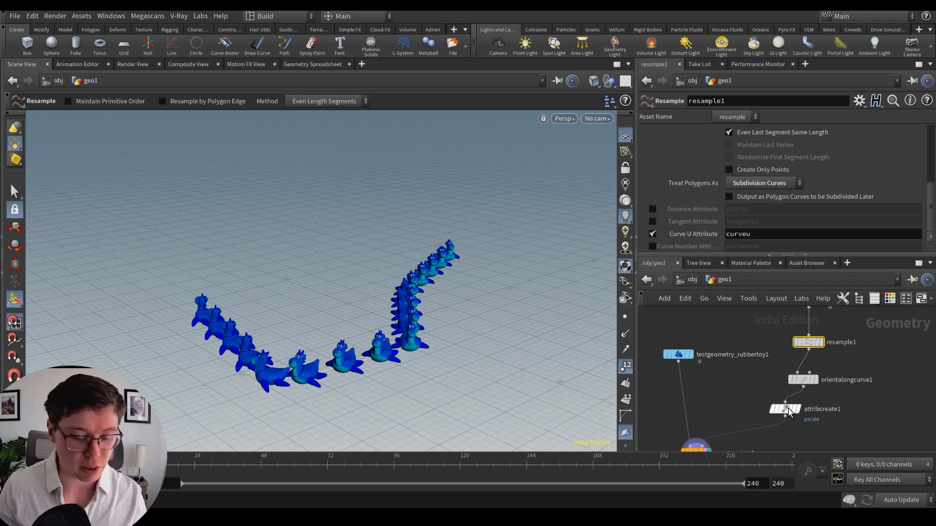
pyautogui.press('Tab')
pyautogui.write('attr')
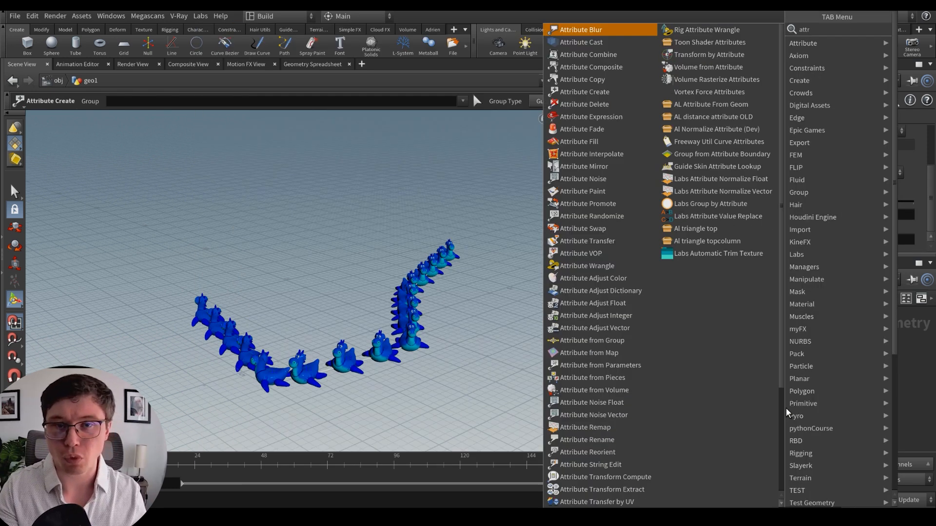
pyautogui.write('ibutemo')
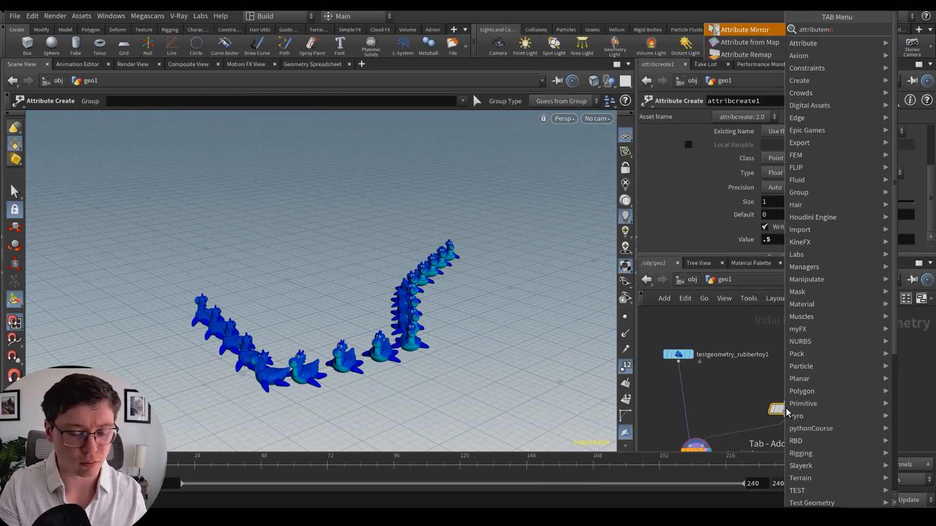
pyautogui.press('Escape')
# Step: Find the Attribute Remap node among the attribute nodes and insert it between Attribute Create and Copy to Points
pyautogui.press('Tab')
pyautogui.write('at')
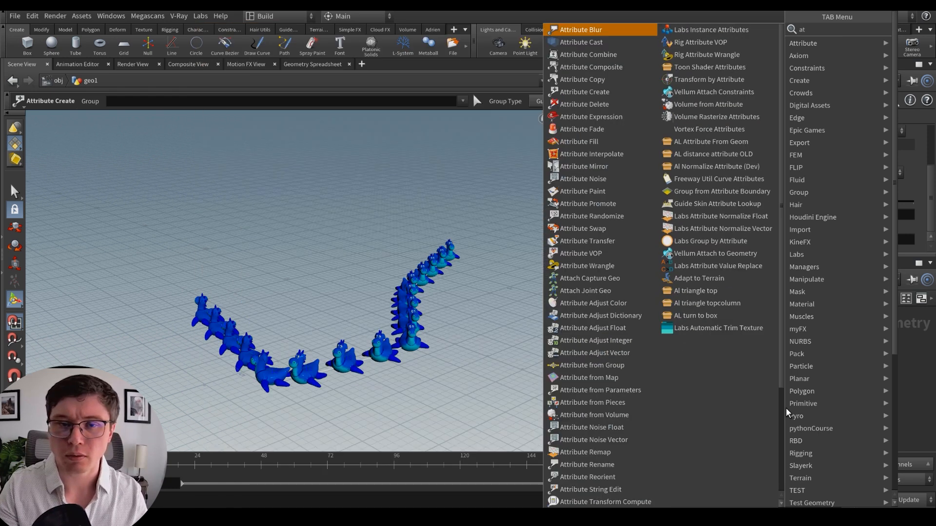
pyautogui.write('tribute')
pyautogui.press('Down')
pyautogui.press('Down')
pyautogui.press('Down')
pyautogui.press('Down')
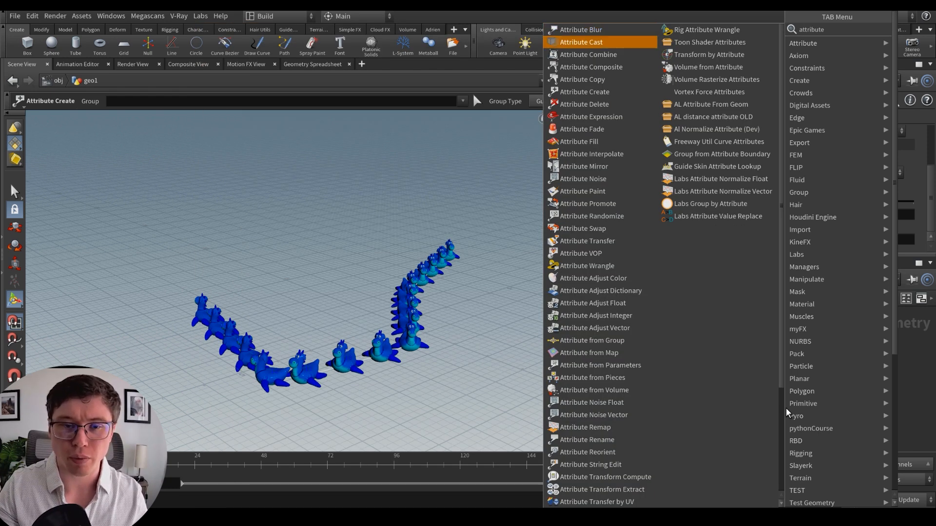
pyautogui.press('Down')
pyautogui.press('Down')
pyautogui.press('Down')
pyautogui.press('Down')
pyautogui.press('Down')
pyautogui.press('Down')
pyautogui.press('Down')
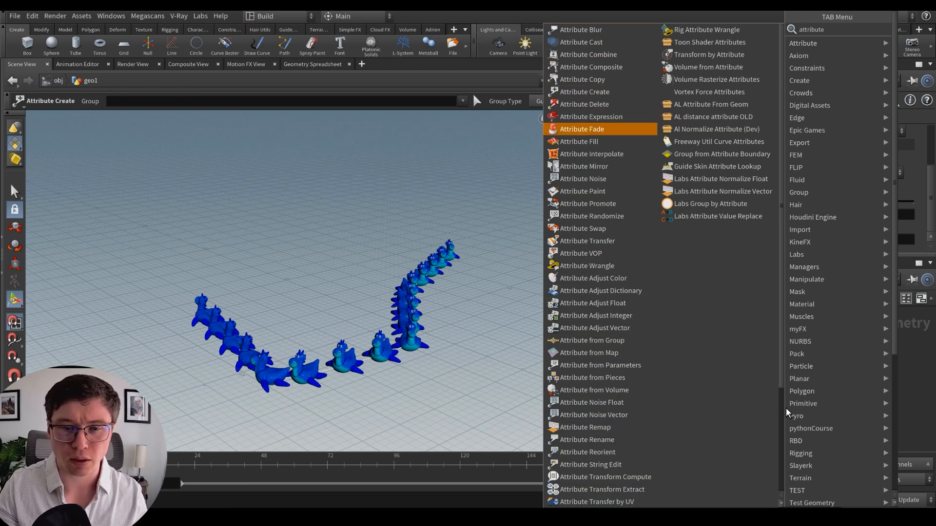
pyautogui.press('Down')
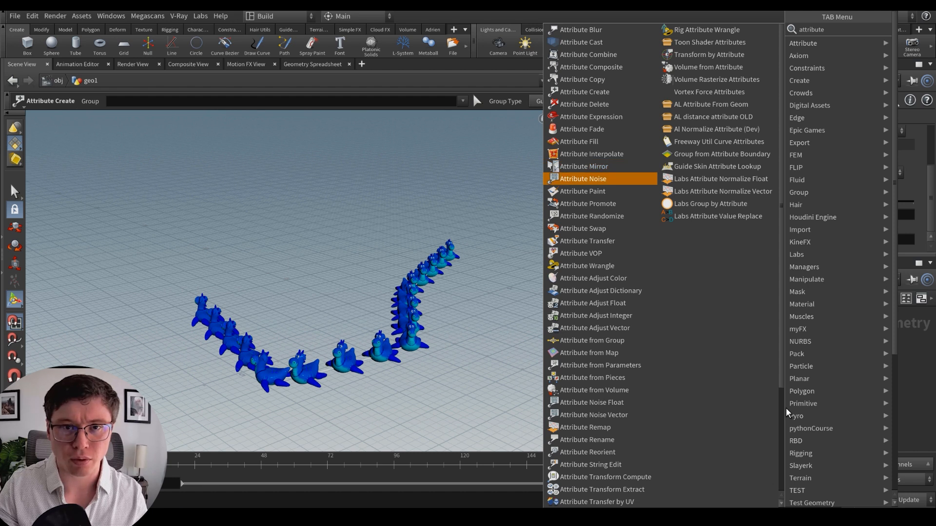
pyautogui.press('Down')
pyautogui.press('Up')
pyautogui.press('Up')
pyautogui.press('Up')
pyautogui.press('Up')
pyautogui.press('Up')
pyautogui.press('Up')
pyautogui.press('Up')
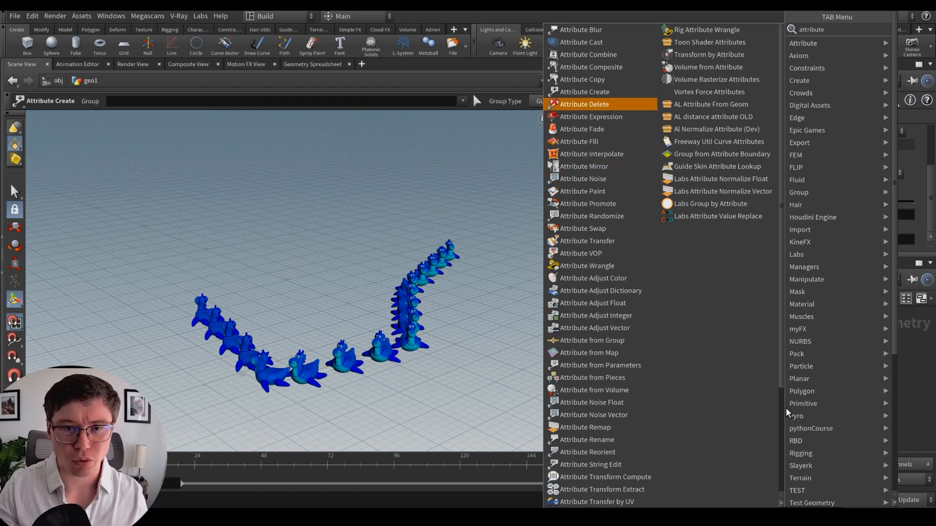
pyautogui.press('Up')
pyautogui.press('Up')
pyautogui.press('Up')
pyautogui.press('Down')
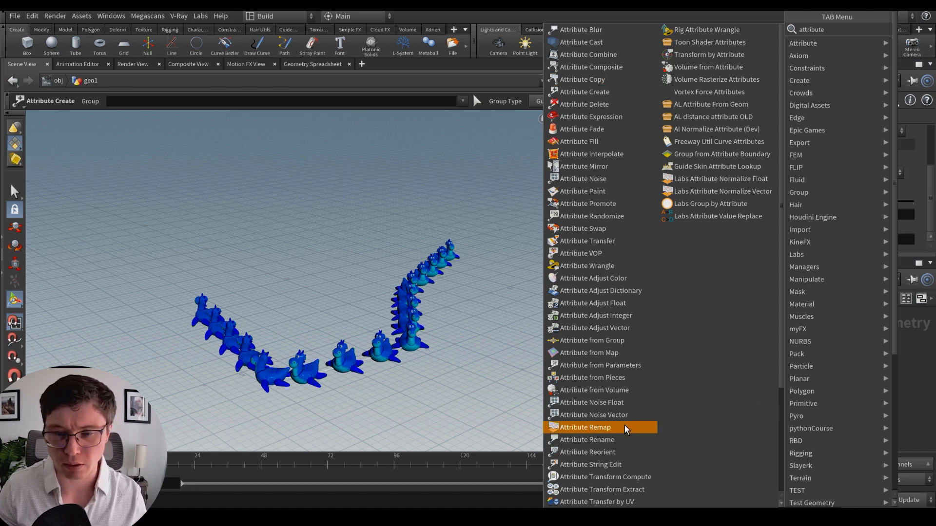
pyautogui.click(590, 428)
pyautogui.click(759, 390)
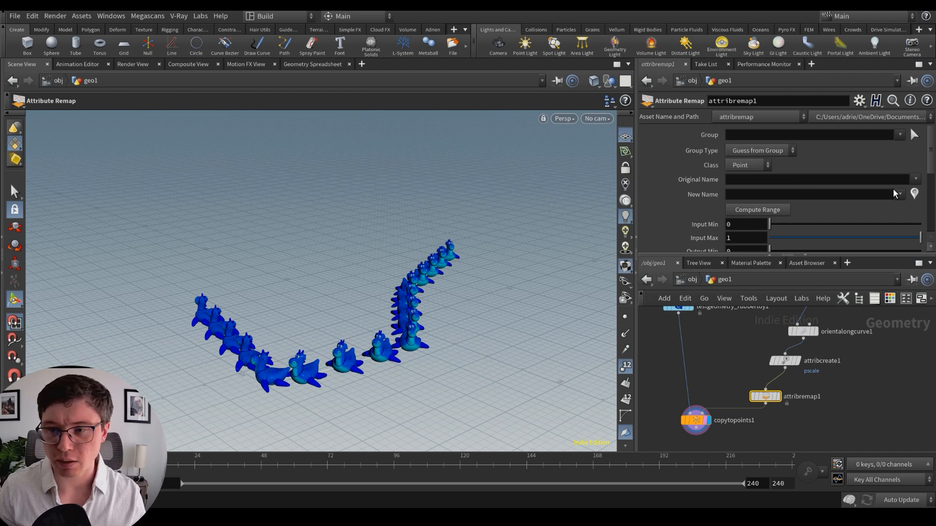
# Step: Remap the curveu attribute to pscale by setting it as the original name and pscale as the new name
pyautogui.click(916, 179)
pyautogui.click(905, 204)
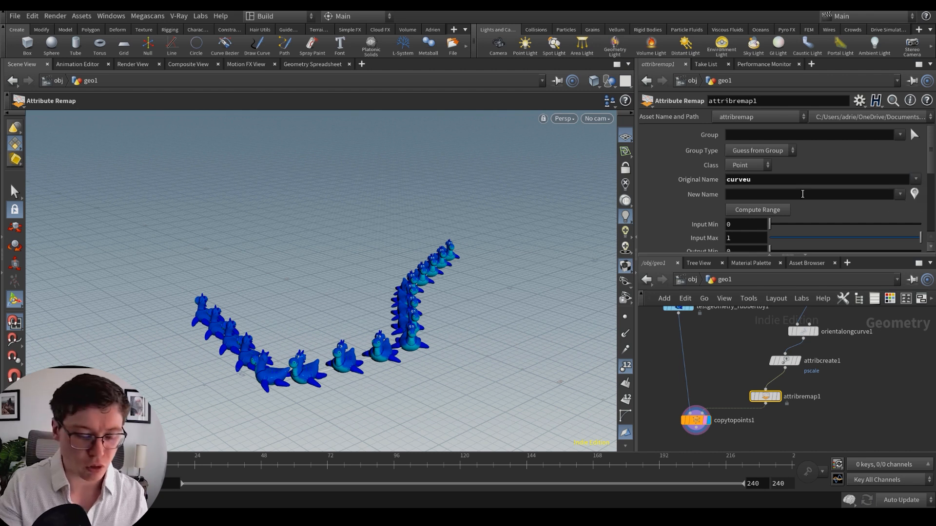
pyautogui.click(803, 194)
pyautogui.write('pscale')
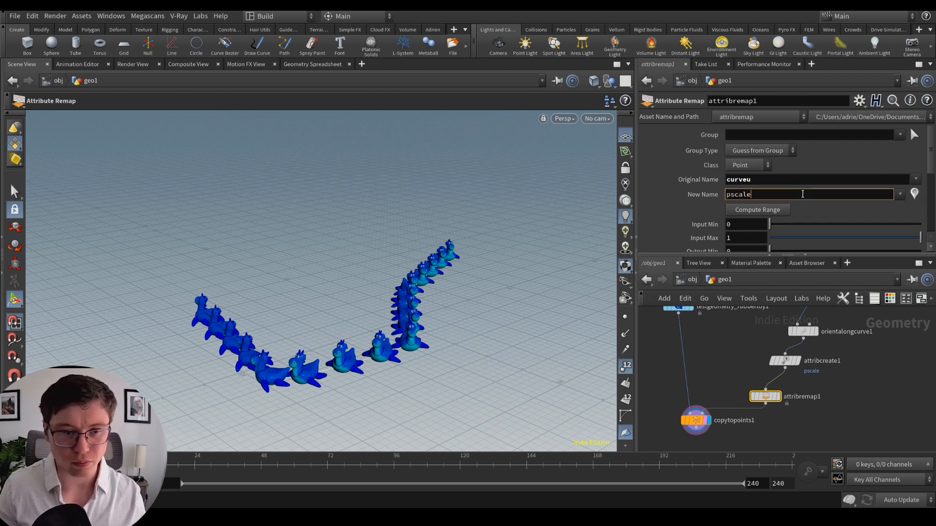
pyautogui.press('Return')
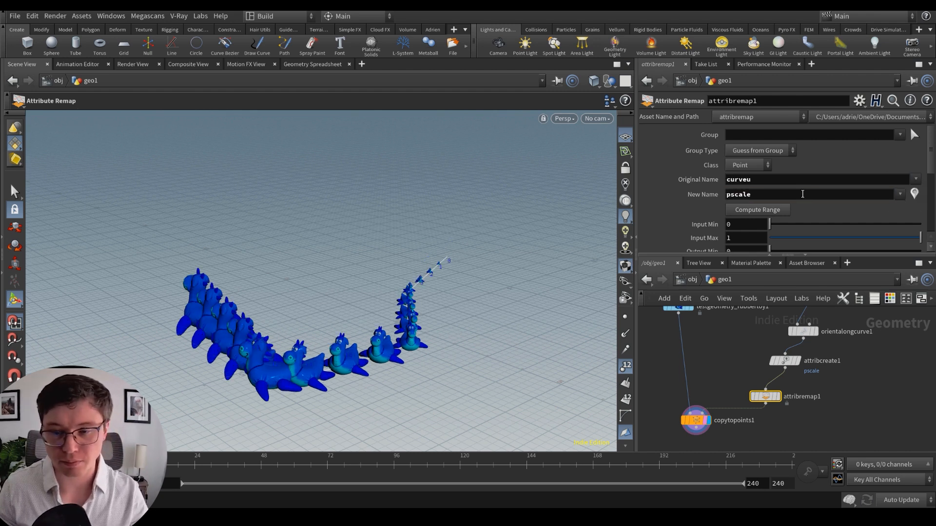
# Step: Delete the Attribute Create node and reposition the Attribute Remap node beneath Orientation Along Curve
pyautogui.click(785, 361)
pyautogui.press('Delete')
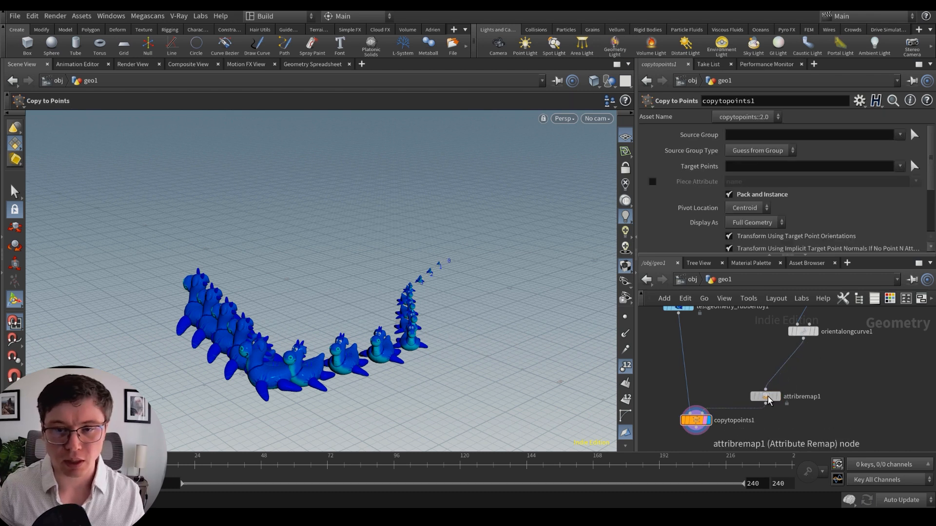
pyautogui.moveTo(766, 396); pyautogui.dragTo(777, 387)
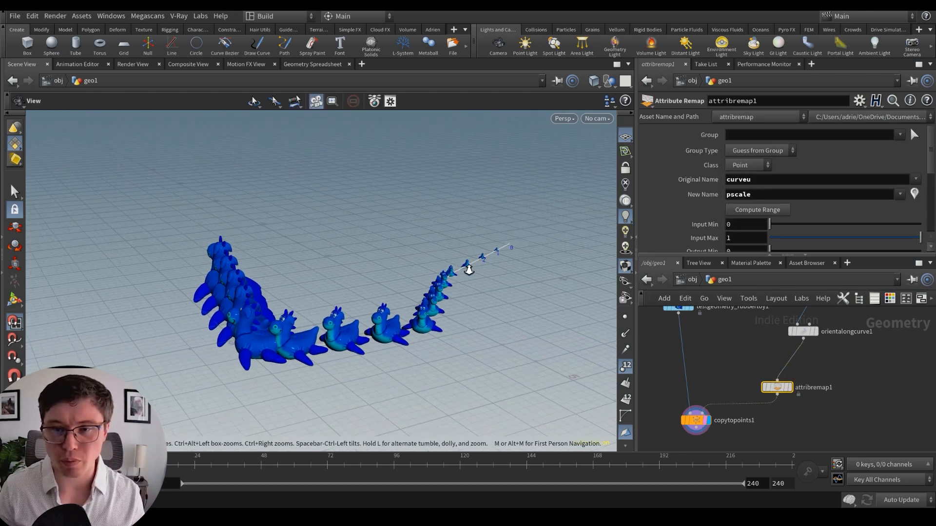
# Step: Try lowering the Attribute Remap's Input Max to 0.758 and restore it to 1
pyautogui.scroll(-3, 776, 195)
pyautogui.scroll(-1, 870, 189)
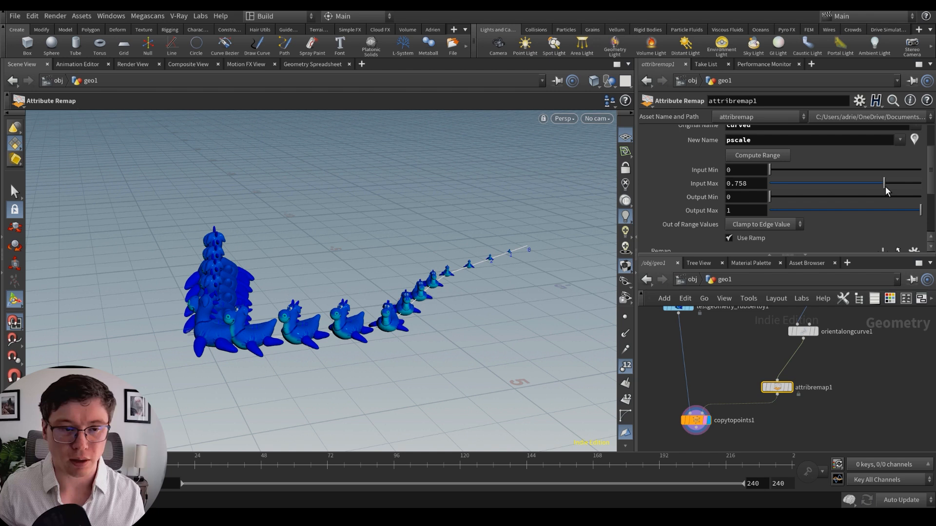
pyautogui.moveTo(885, 186); pyautogui.dragTo(926, 190)
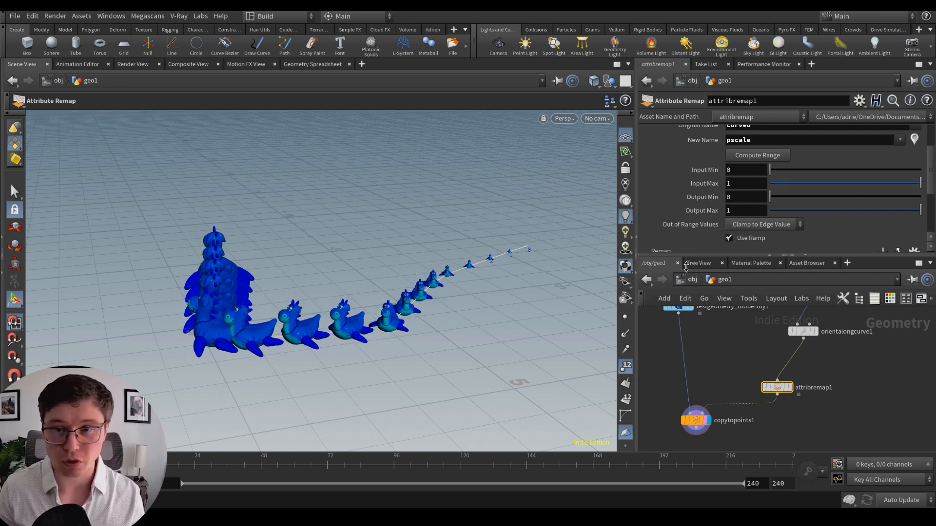
# Step: Try an Input Min of 0.5 on the Attribute Remap, inspect the copies from several angles, and return it to 0
pyautogui.moveTo(793, 170); pyautogui.dragTo(843, 174)
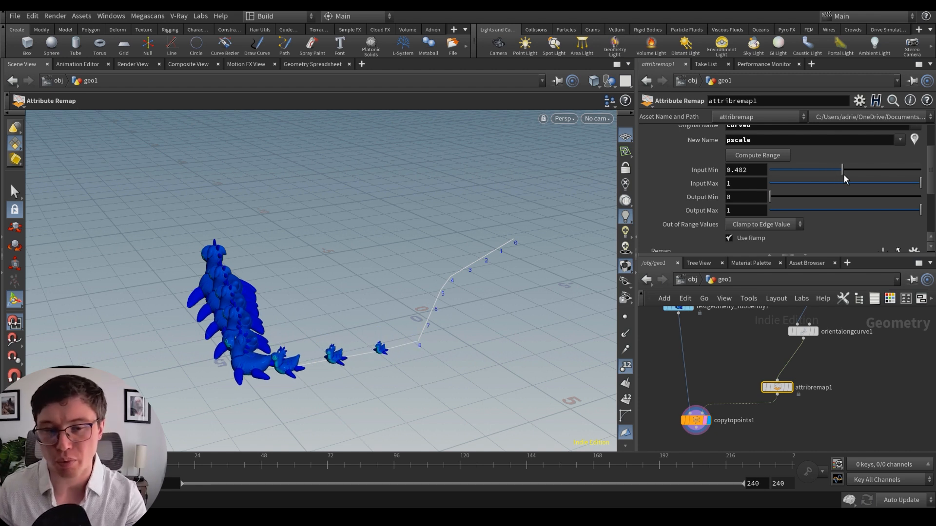
pyautogui.doubleClick(740, 169)
pyautogui.write('.5')
pyautogui.press('Return')
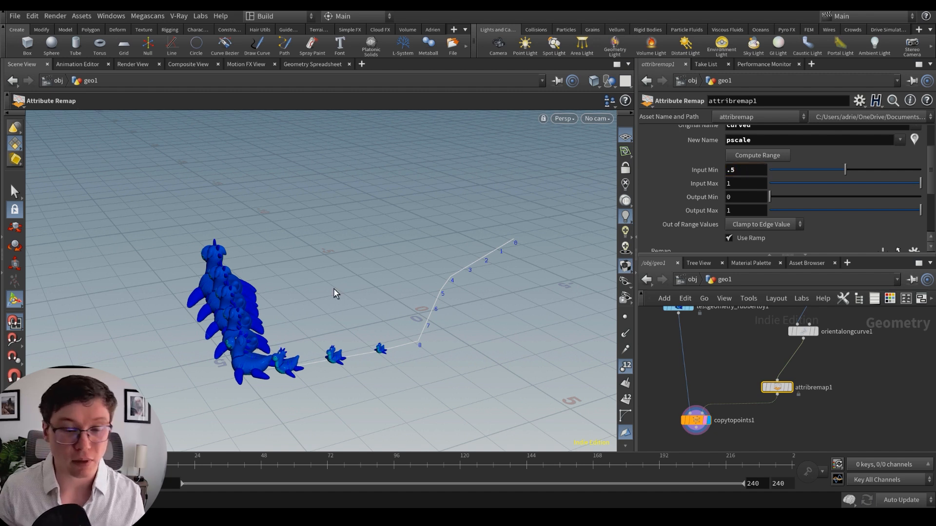
pyautogui.keyDown('alt'); pyautogui.moveTo(348, 368); pyautogui.dragTo(368, 355); pyautogui.keyUp('alt')
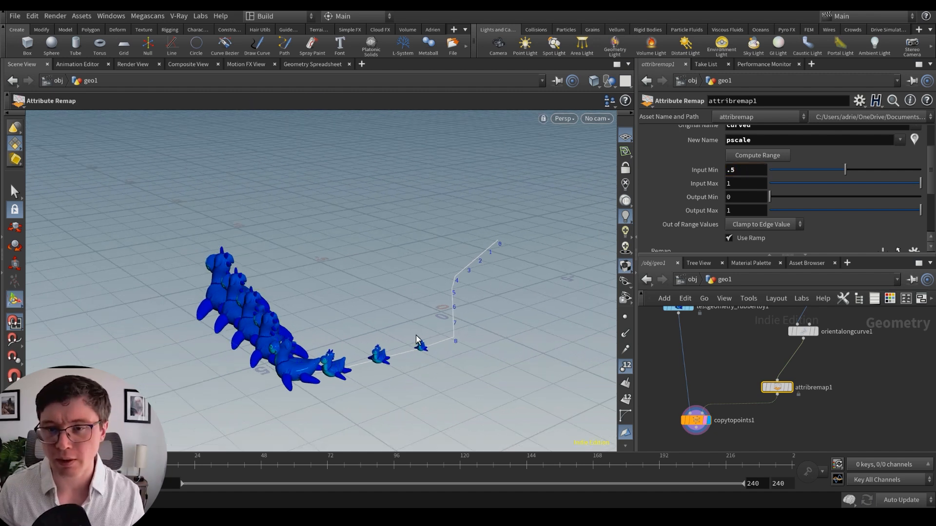
pyautogui.keyDown('alt'); pyautogui.moveTo(420, 333); pyautogui.dragTo(396, 335); pyautogui.keyUp('alt')
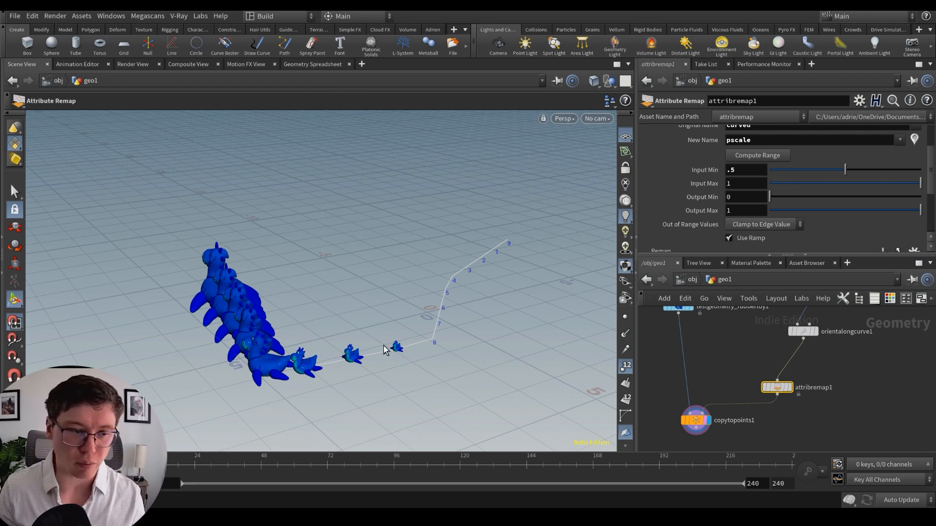
pyautogui.keyDown('alt'); pyautogui.moveTo(312, 348); pyautogui.dragTo(325, 340); pyautogui.keyUp('alt')
pyautogui.moveTo(844, 170); pyautogui.dragTo(715, 174)
# Step: Try an Output Min of 0.538 on the Attribute Remap and reduce it to 0.123
pyautogui.moveTo(771, 197); pyautogui.dragTo(852, 194)
pyautogui.scroll(-4, 775, 194)
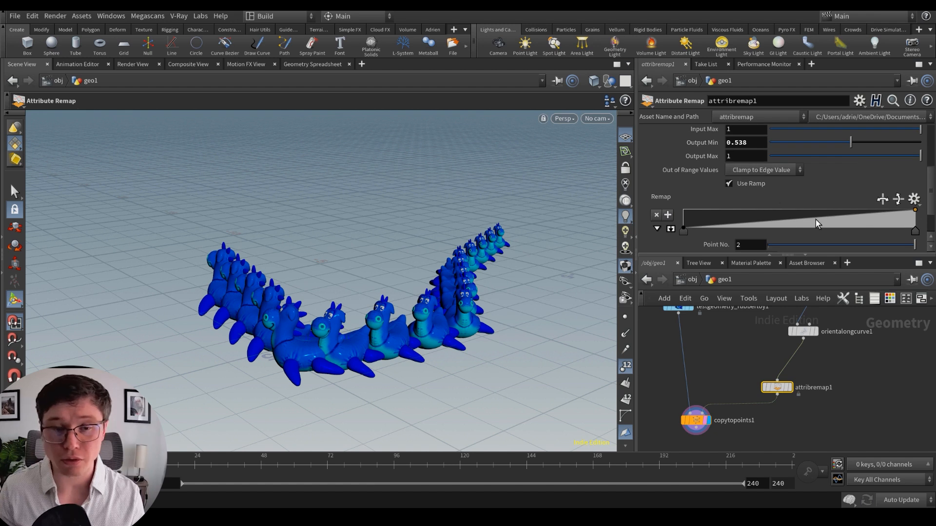
pyautogui.moveTo(783, 142); pyautogui.dragTo(790, 143)
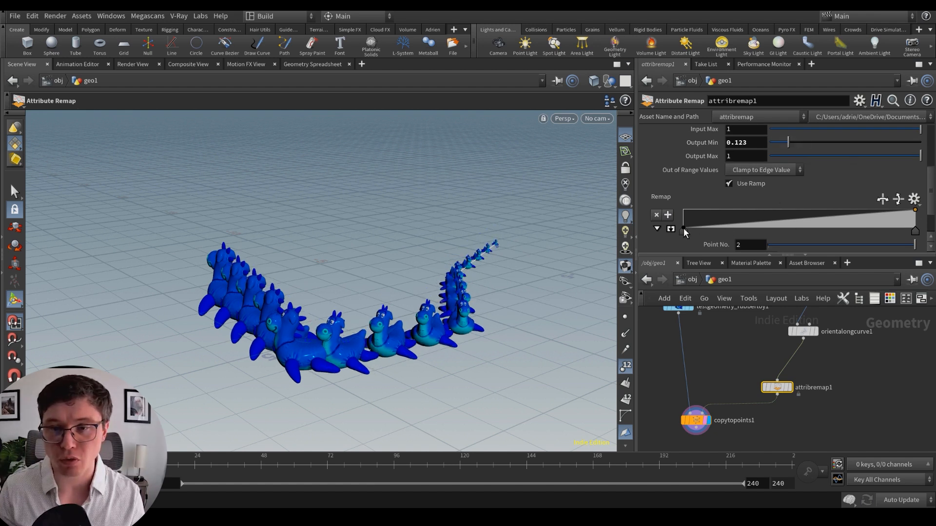
# Step: Enlarge the Remap ramp and add a peak of about 0.75 near position 0.16 and a dip to 0 near 0.35
pyautogui.click(670, 229)
pyautogui.scroll(-1, 755, 204)
pyautogui.scroll(1, 755, 205)
pyautogui.moveTo(752, 223); pyautogui.dragTo(720, 171)
pyautogui.moveTo(765, 174); pyautogui.dragTo(764, 250)
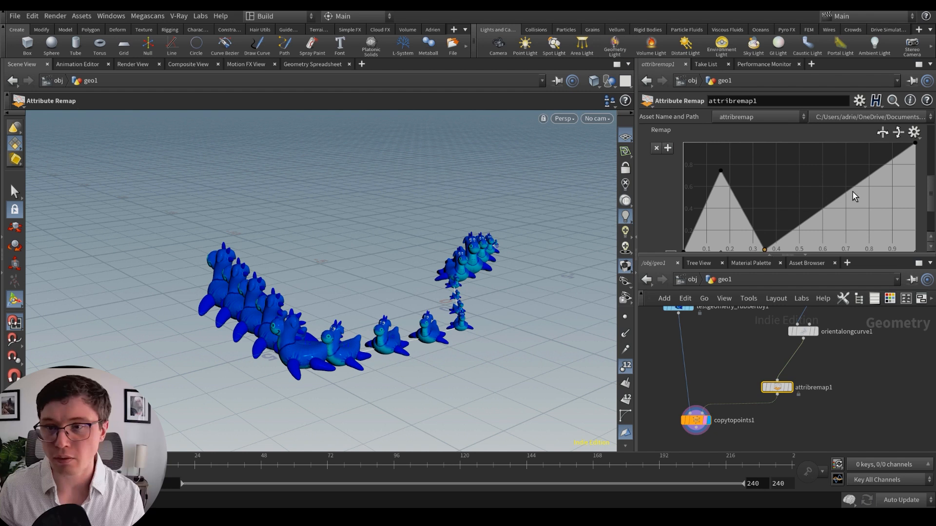
# Step: Add a peak of about 0.9 near position 0.58 and a dip to about 0.3 near 0.84 to the Remap ramp
pyautogui.moveTo(819, 210); pyautogui.dragTo(819, 151)
pyautogui.moveTo(884, 157); pyautogui.dragTo(881, 219)
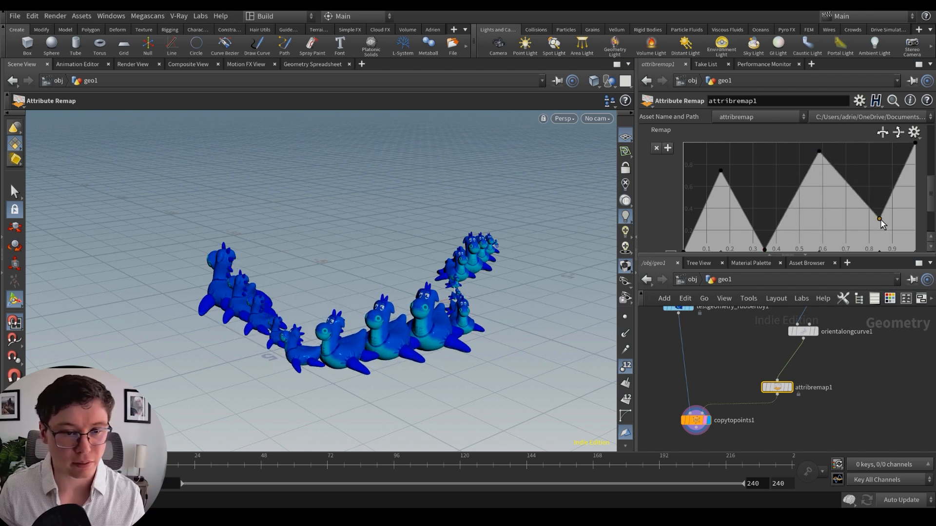
pyautogui.keyDown('alt'); pyautogui.moveTo(367, 244); pyautogui.dragTo(408, 239); pyautogui.keyUp('alt')
pyautogui.keyDown('alt'); pyautogui.moveTo(407, 238); pyautogui.dragTo(351, 268, button='middle'); pyautogui.keyUp('alt')
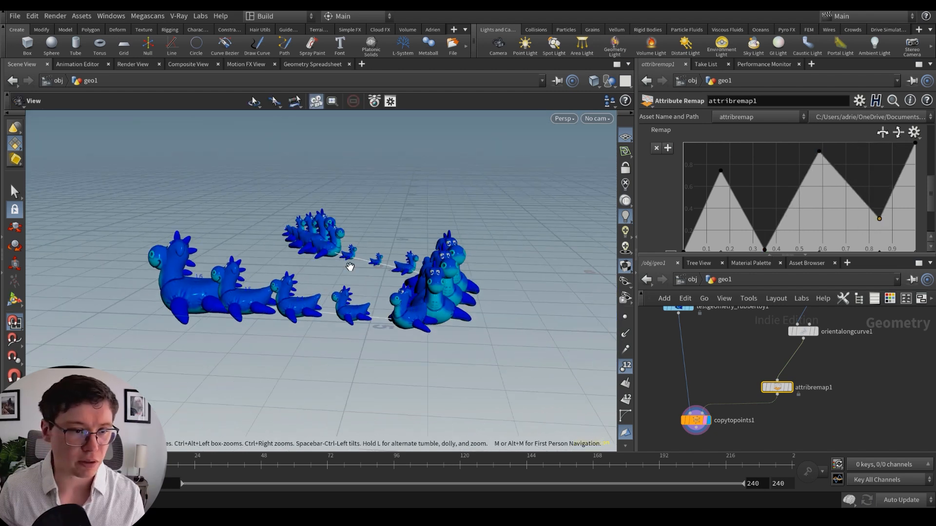
pyautogui.keyDown('alt'); pyautogui.moveTo(351, 267); pyautogui.dragTo(345, 272, button='right'); pyautogui.keyUp('alt')
pyautogui.moveTo(344, 272); pyautogui.dragTo(380, 296)
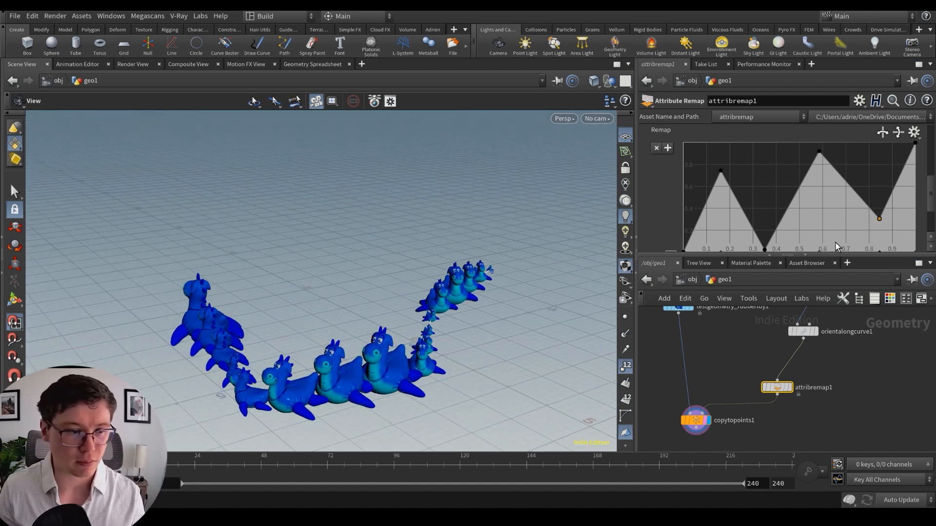
# Step: Add another Remap ramp point at about position 0.88 with a value of about 0.43
pyautogui.moveTo(892, 188)
pyautogui.mouseDown()
pyautogui.moveTo(884, 172)
pyautogui.moveTo(888, 205)
pyautogui.mouseUp()
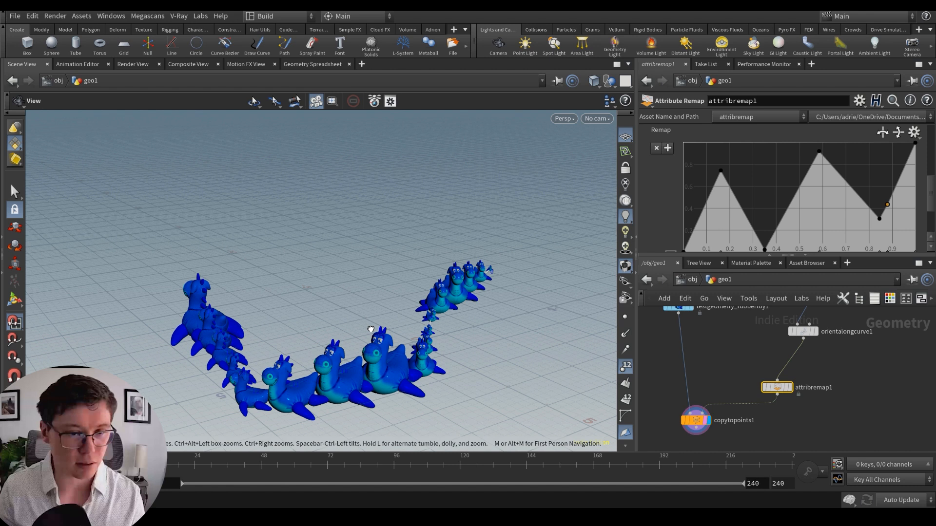
pyautogui.keyDown('alt'); pyautogui.moveTo(372, 329); pyautogui.dragTo(399, 333); pyautogui.keyUp('alt')
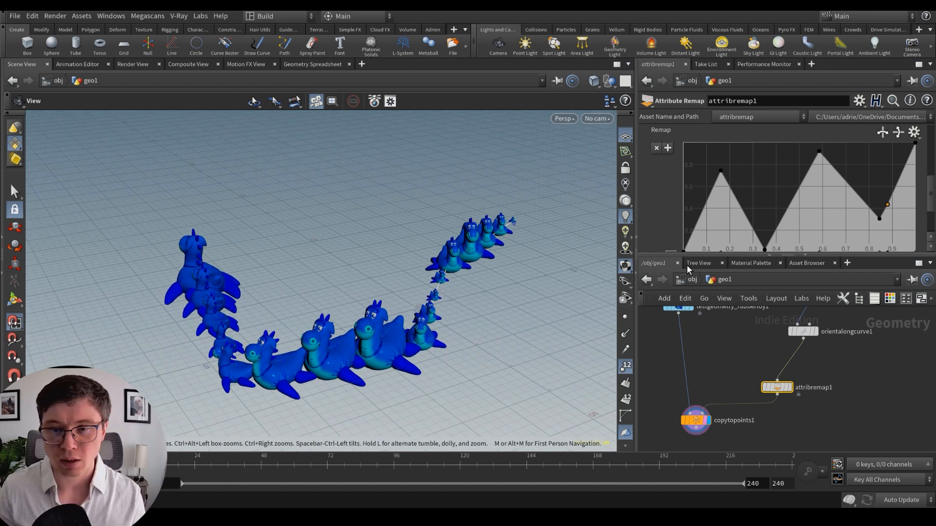
pyautogui.scroll(-3, 825, 180)
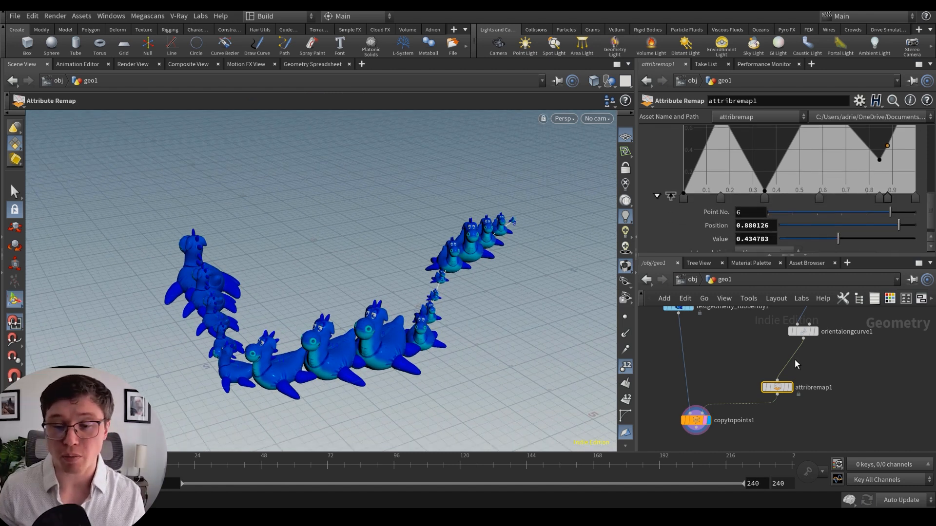
# Step: Insert an Attribute Randomize node between attribremap1 and copytopoints1
pyautogui.moveTo(767, 423); pyautogui.dragTo(784, 409, button='middle')
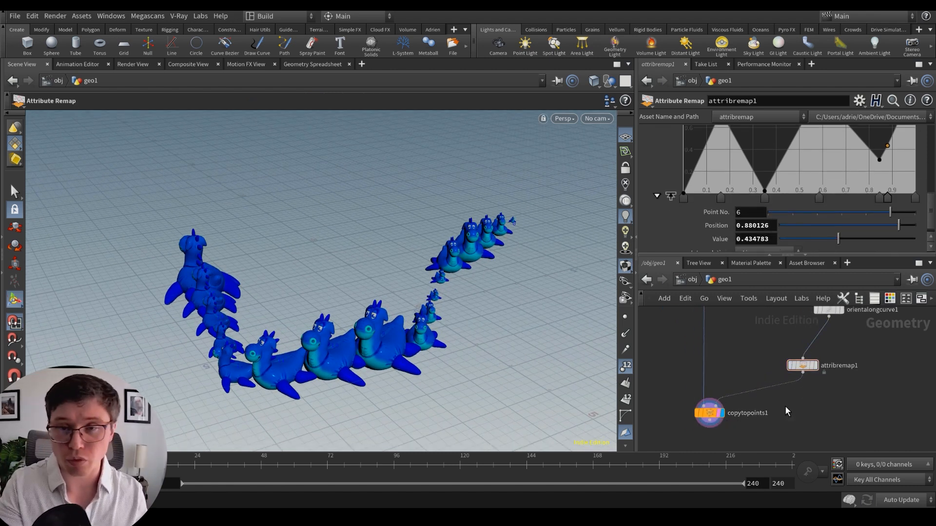
pyautogui.press('Tab')
pyautogui.write('attribute ra')
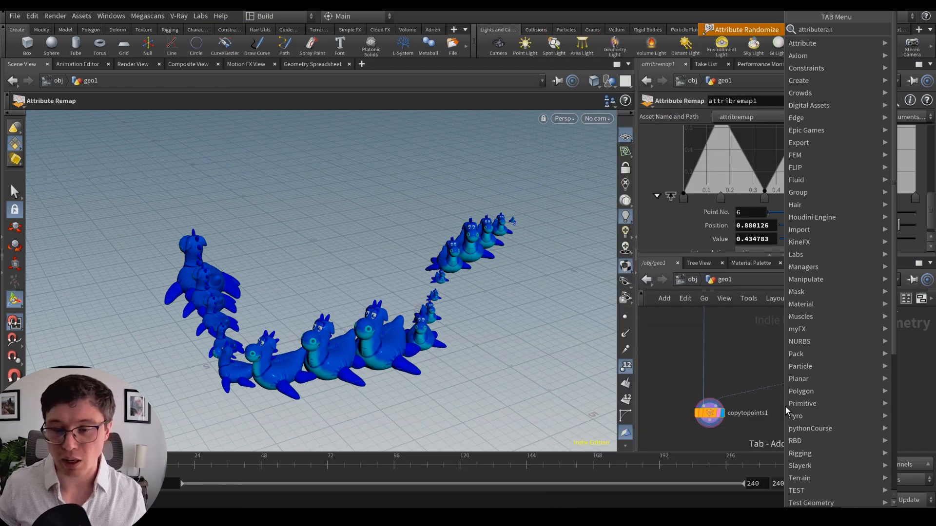
pyautogui.press('Return')
pyautogui.click(785, 407)
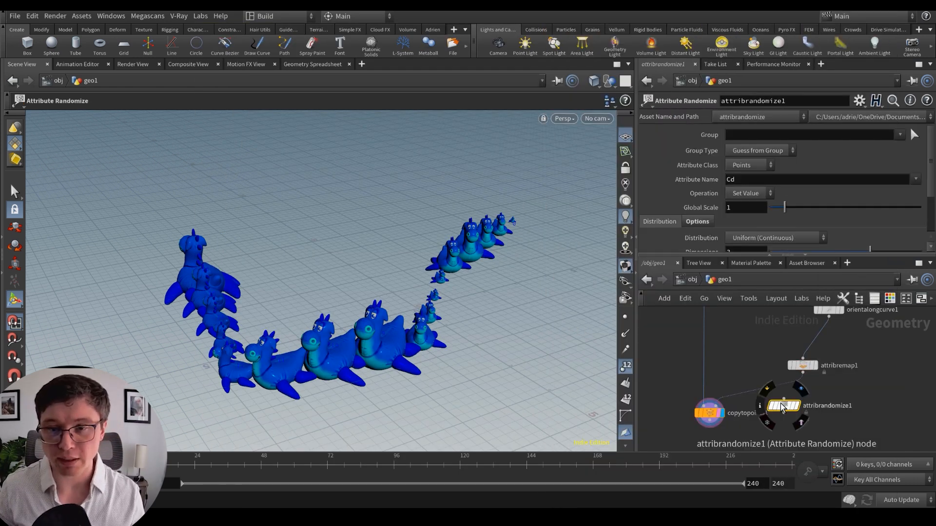
# Step: Make the Attribute Randomize target the pscale attribute, keeping the Set Value operation
pyautogui.click(763, 195)
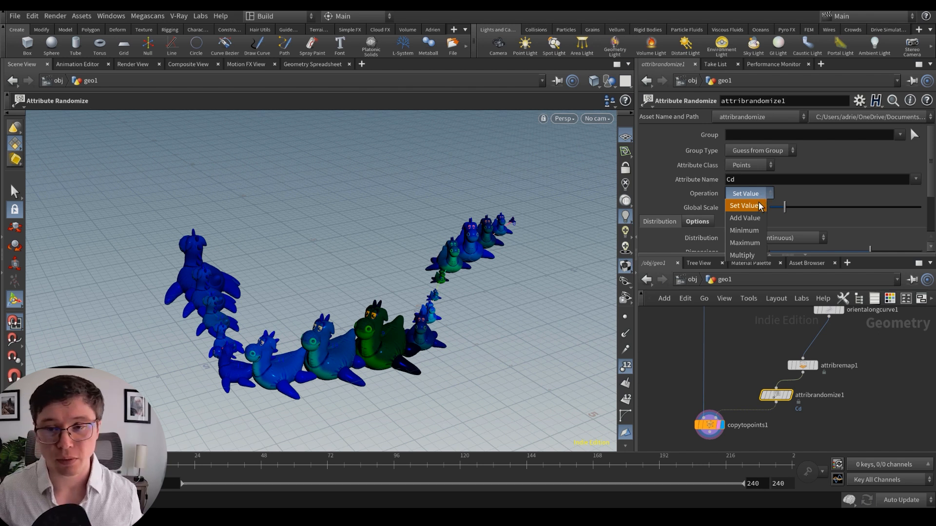
pyautogui.click(758, 205)
pyautogui.click(749, 181)
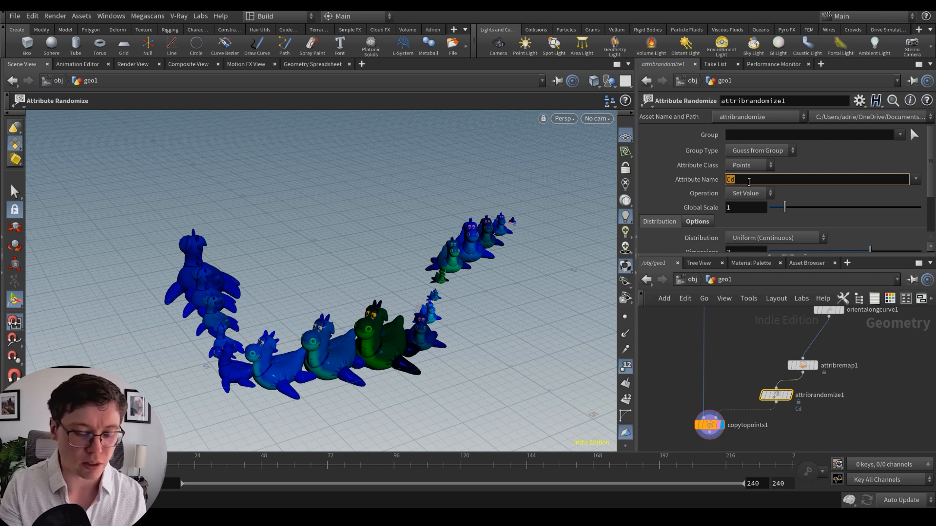
pyautogui.write('pscale')
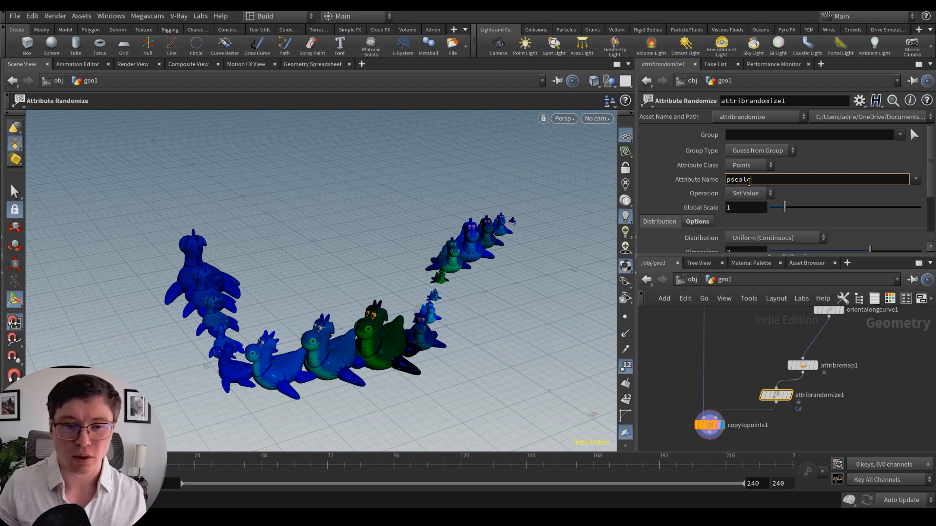
pyautogui.press('Return')
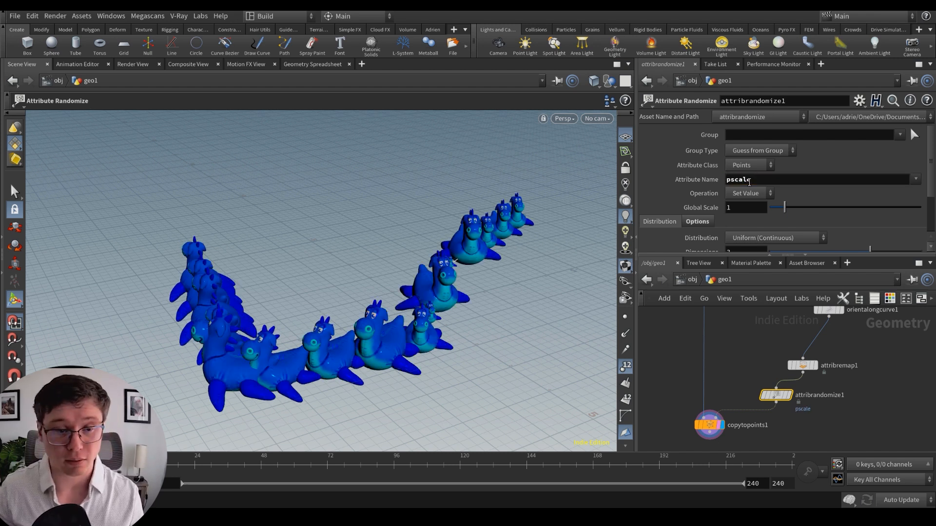
pyautogui.keyDown('alt'); pyautogui.moveTo(452, 235); pyautogui.dragTo(490, 241); pyautogui.keyUp('alt')
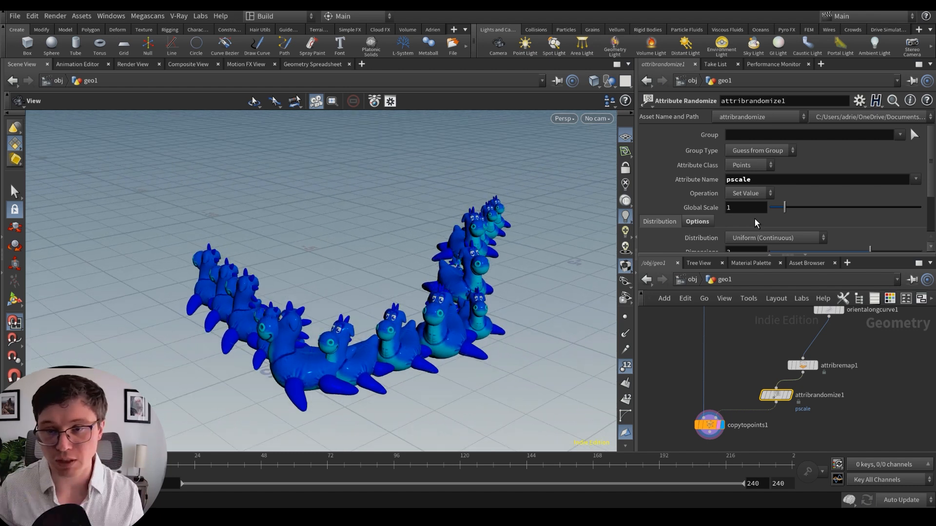
# Step: Try a Global Scale of 0.77 on the Attribute Randomize and restore it to 1
pyautogui.moveTo(784, 206); pyautogui.dragTo(780, 208)
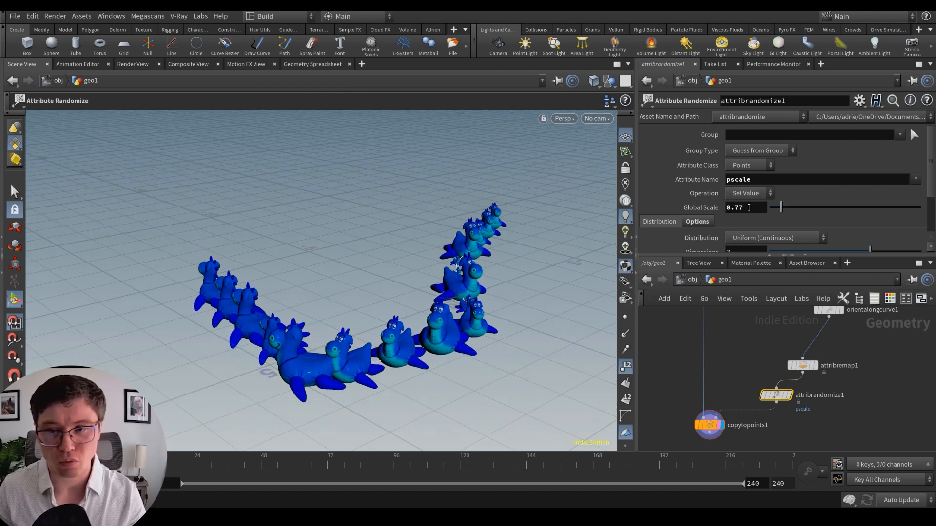
pyautogui.doubleClick(747, 207)
pyautogui.write('1')
pyautogui.press('Return')
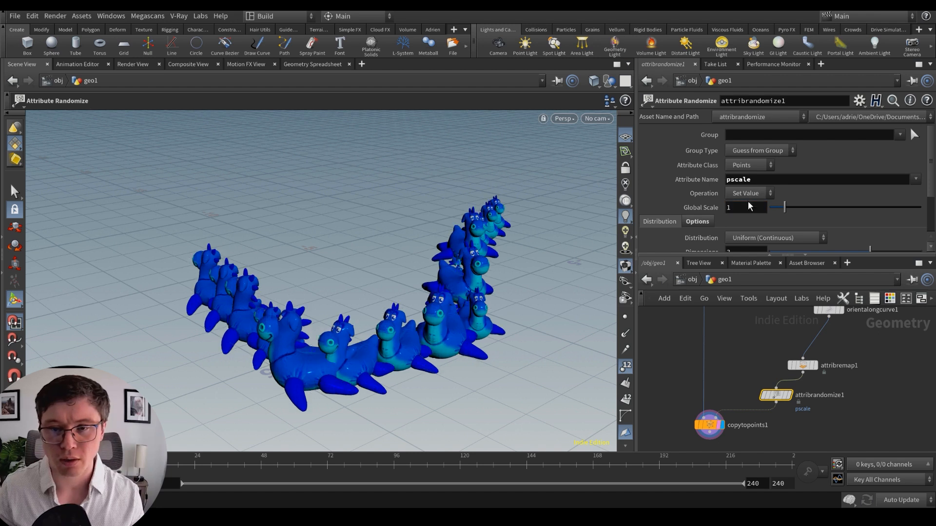
# Step: Change the Attribute Randomize operation to Add Value and inspect the copies from another angle
pyautogui.click(754, 194)
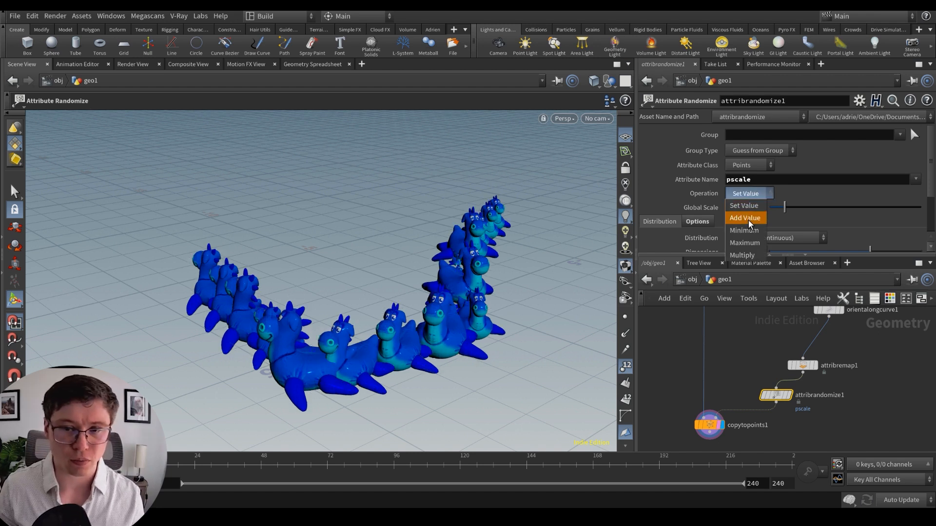
pyautogui.click(745, 218)
pyautogui.scroll(-3, 768, 188)
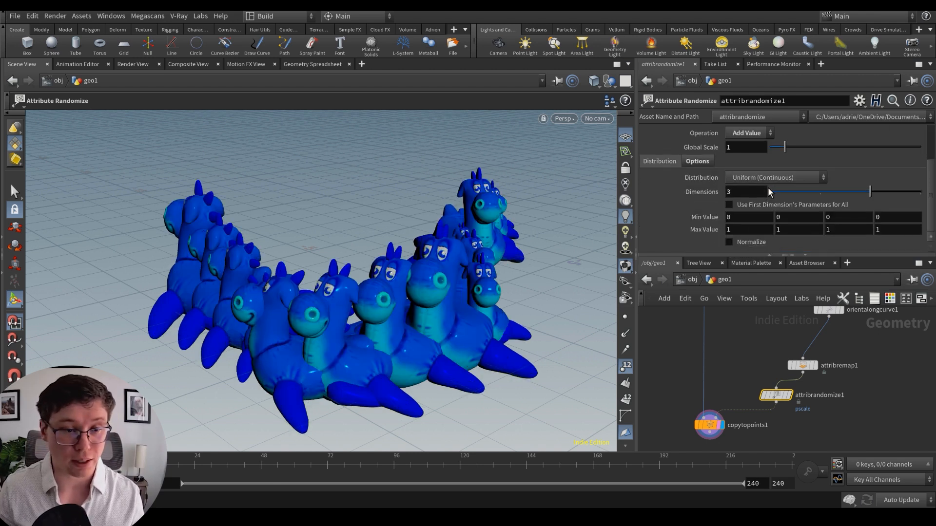
pyautogui.moveTo(316, 305); pyautogui.dragTo(333, 305)
pyautogui.moveTo(415, 300); pyautogui.dragTo(492, 288)
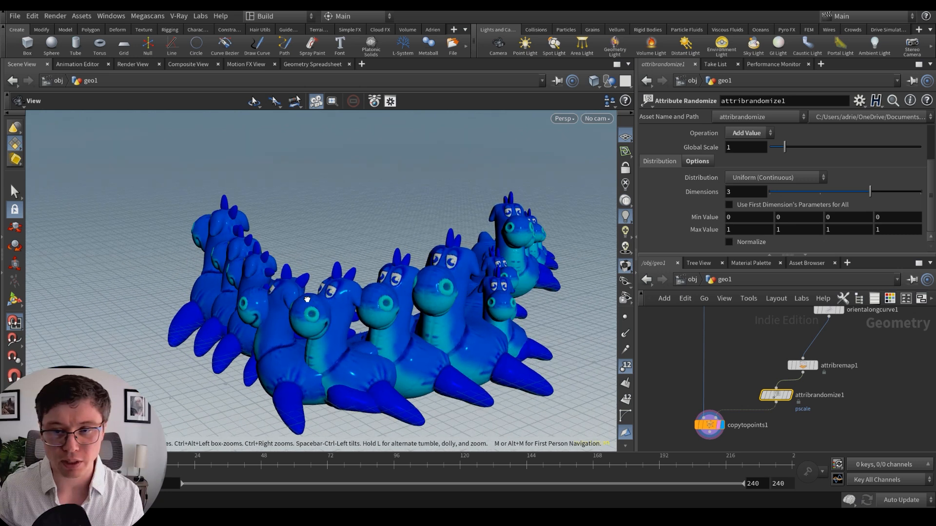
# Step: Try a first Max Value of 0.1 on the Attribute Randomize and raise it to 0.3
pyautogui.click(746, 233)
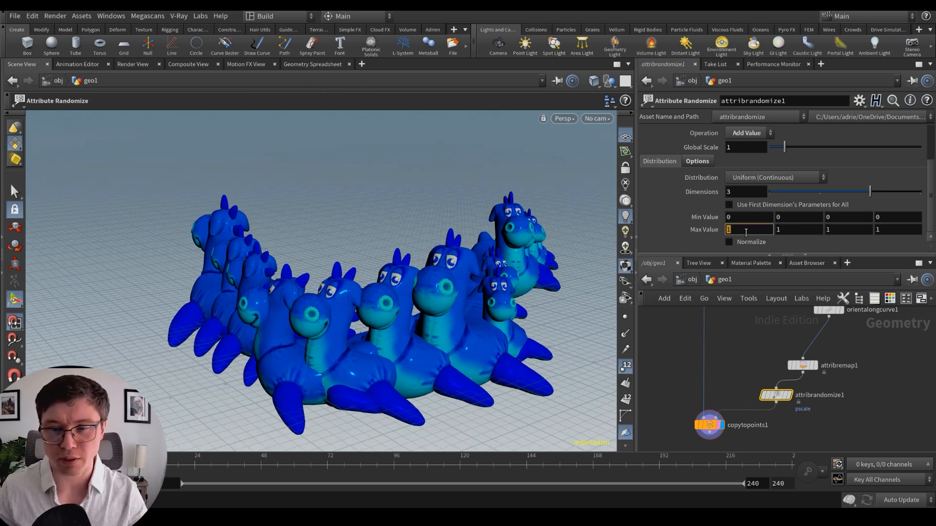
pyautogui.write('.1')
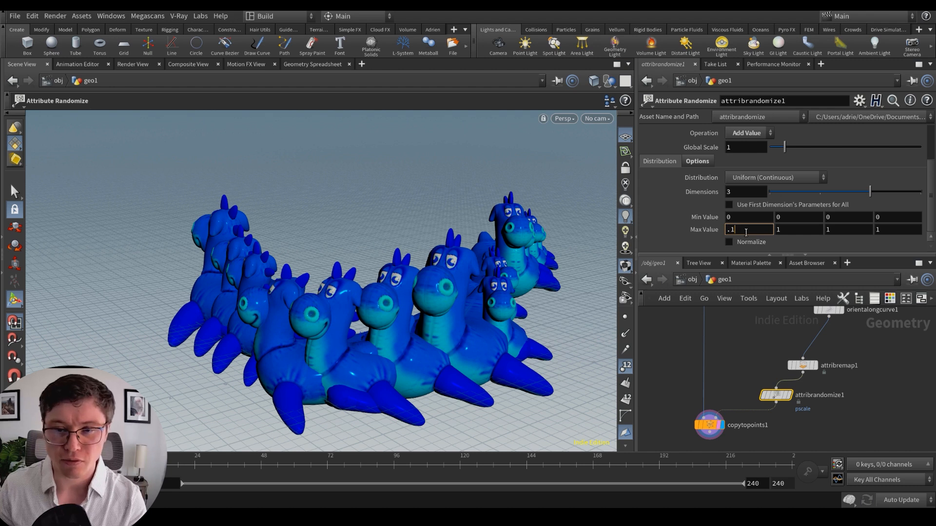
pyautogui.press('Return')
pyautogui.click(738, 218)
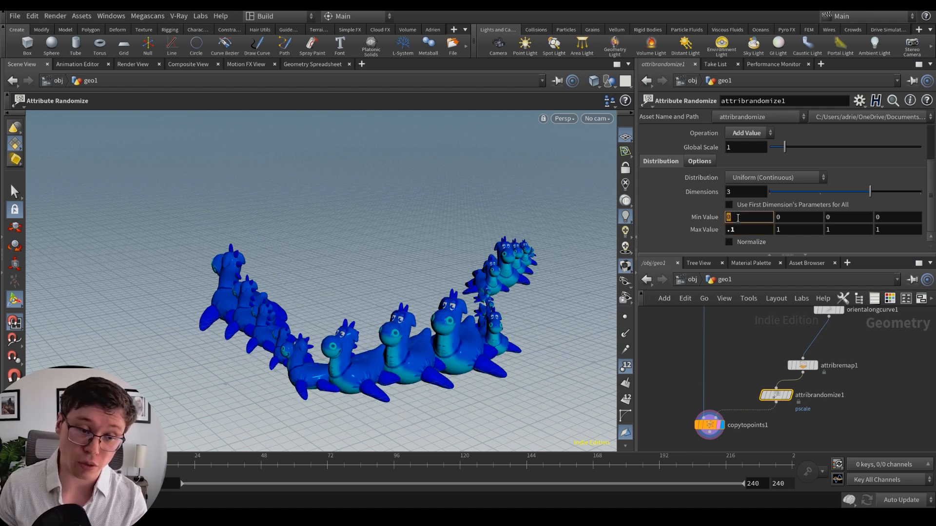
pyautogui.click(741, 231)
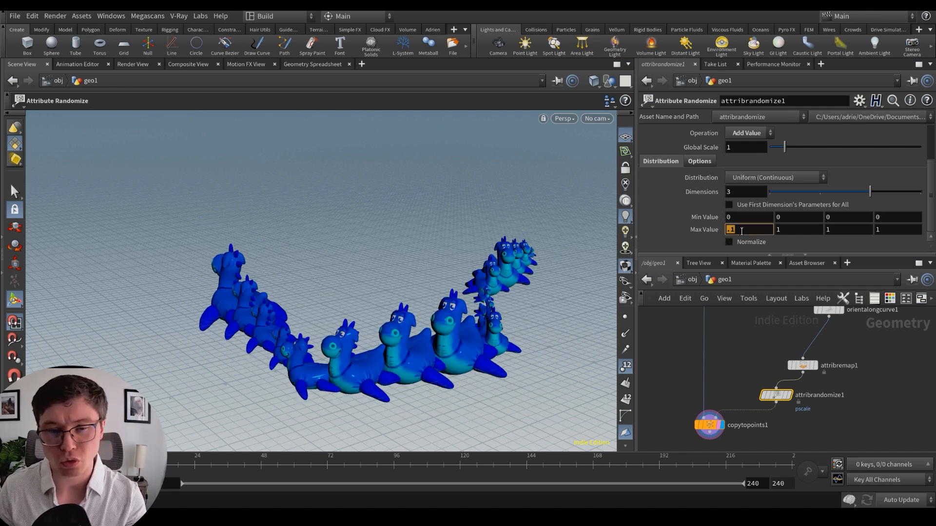
pyautogui.write('.3')
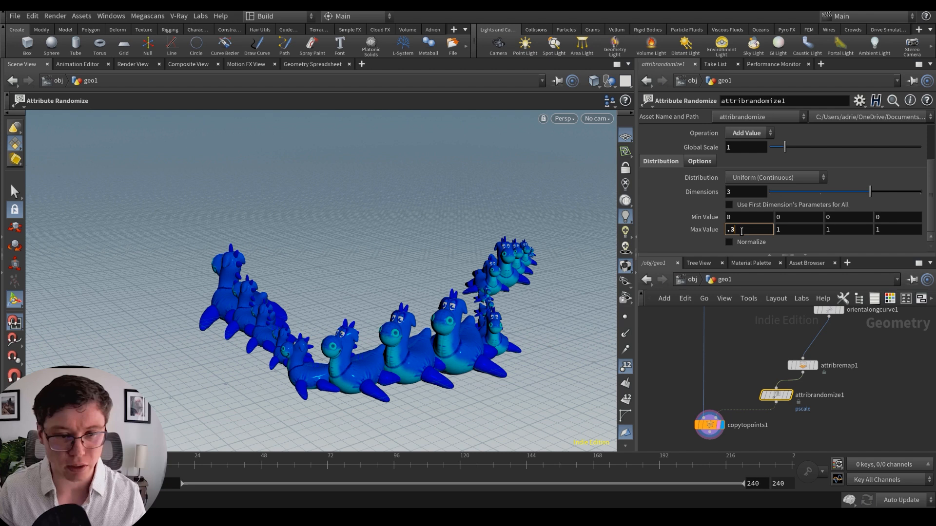
pyautogui.press('Return')
pyautogui.moveTo(468, 327); pyautogui.dragTo(442, 322)
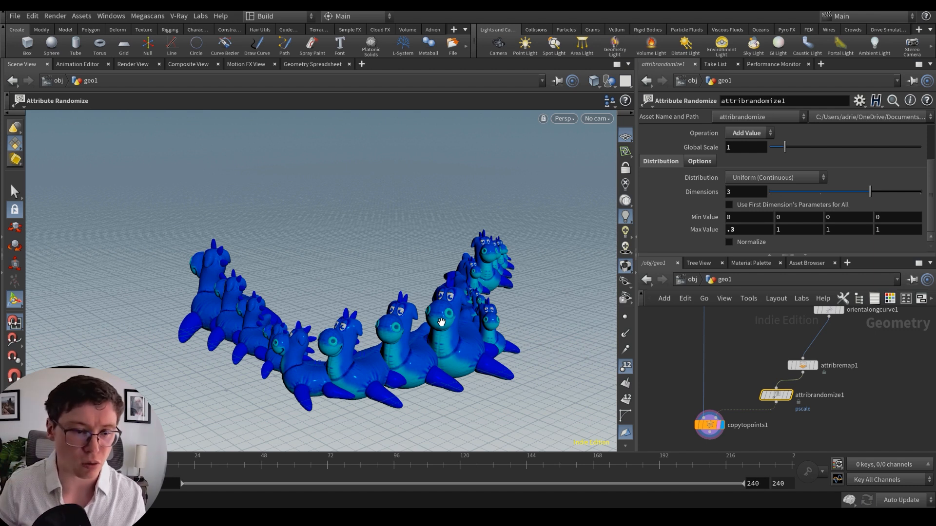
pyautogui.keyDown('alt'); pyautogui.moveTo(351, 303); pyautogui.dragTo(361, 306); pyautogui.keyUp('alt')
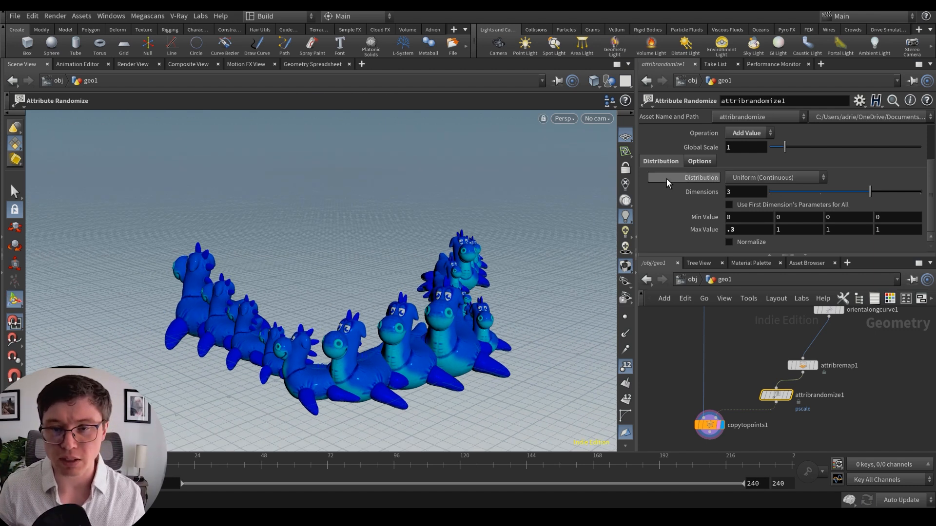
# Step: Try different Global Seed values on the Attribute Randomize and settle on 2.08
pyautogui.click(700, 162)
pyautogui.moveTo(875, 202); pyautogui.dragTo(819, 202)
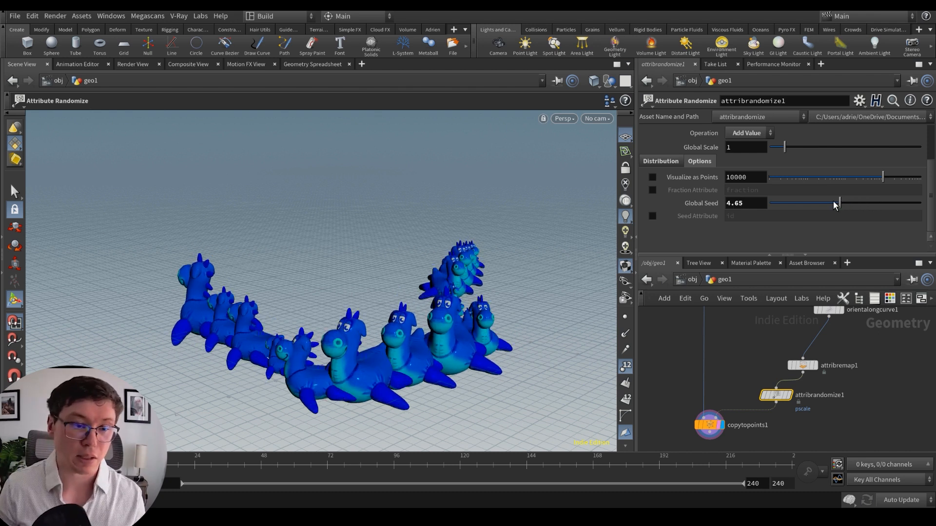
pyautogui.click(802, 203)
pyautogui.keyDown('alt'); pyautogui.moveTo(468, 283); pyautogui.dragTo(436, 303); pyautogui.keyUp('alt')
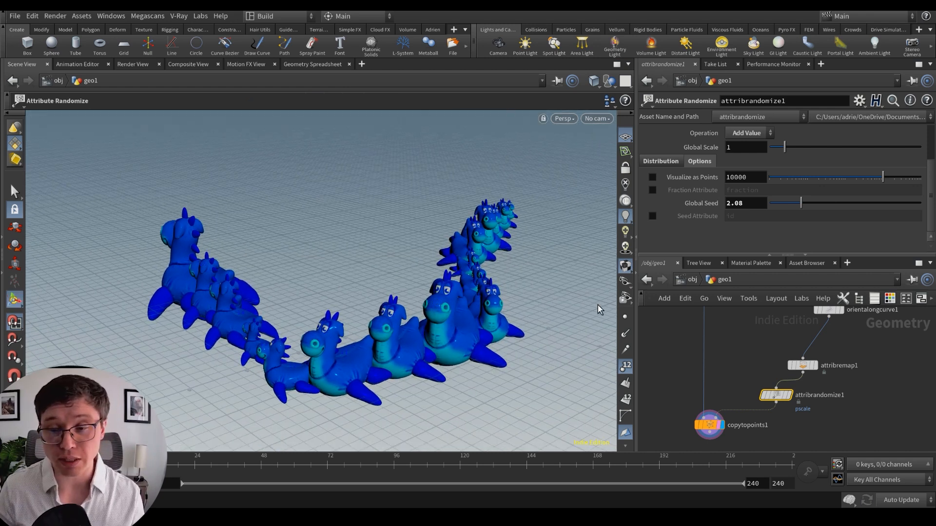
# Step: Duplicate attribrandomize1 and insert the copy between it and copytopoints1
pyautogui.moveTo(827, 364); pyautogui.dragTo(815, 384, button='middle')
pyautogui.moveTo(797, 388); pyautogui.dragTo(802, 378)
pyautogui.moveTo(772, 417); pyautogui.dragTo(793, 407)
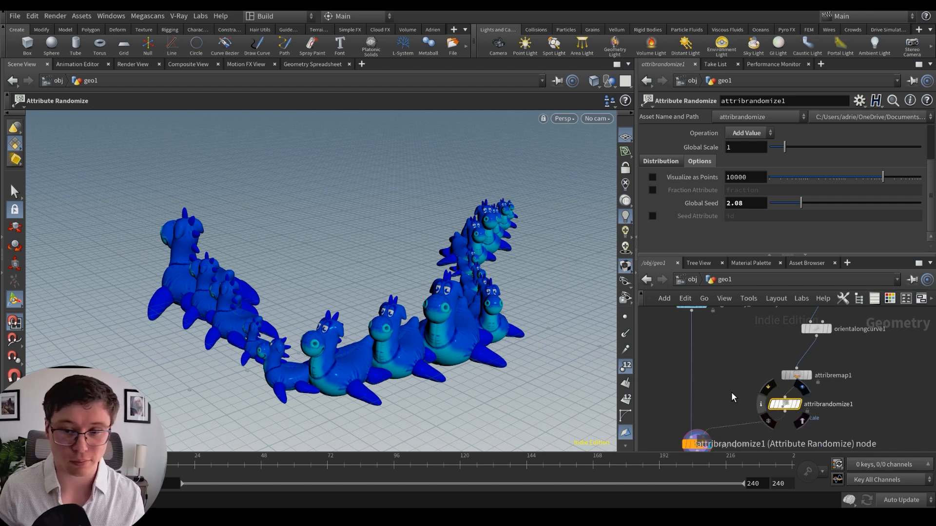
pyautogui.moveTo(719, 384); pyautogui.dragTo(710, 357, button='middle')
pyautogui.scroll(2, 738, 414)
pyautogui.hotkey('ctrl', 'c')
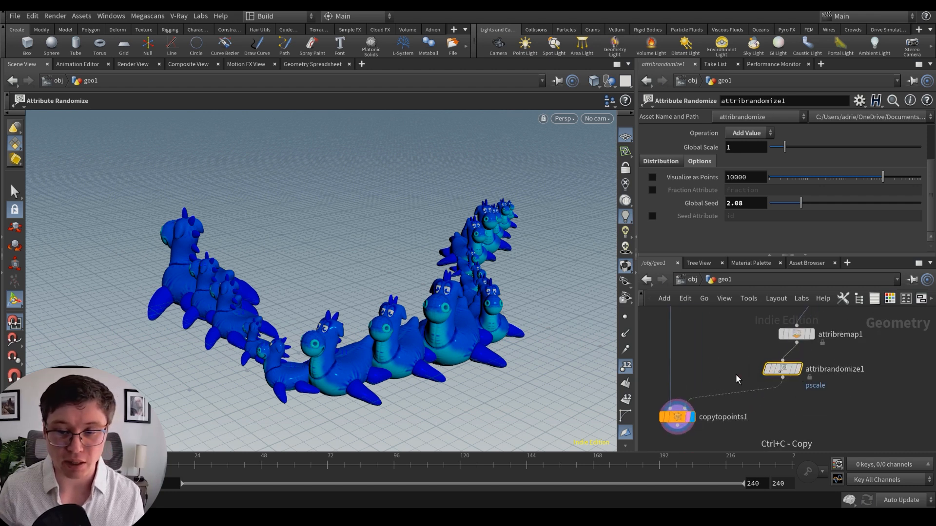
pyautogui.hotkey('ctrl', 'v')
pyautogui.moveTo(736, 380); pyautogui.dragTo(752, 410)
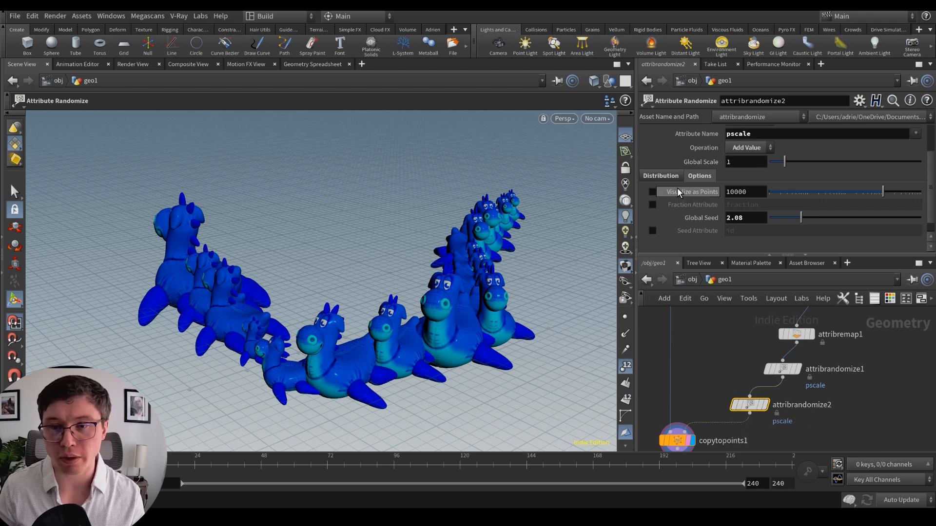
# Step: Change the duplicated Attribute Randomize's attribute name to scale
pyautogui.scroll(2, 670, 211)
pyautogui.click(670, 209)
pyautogui.doubleClick(757, 165)
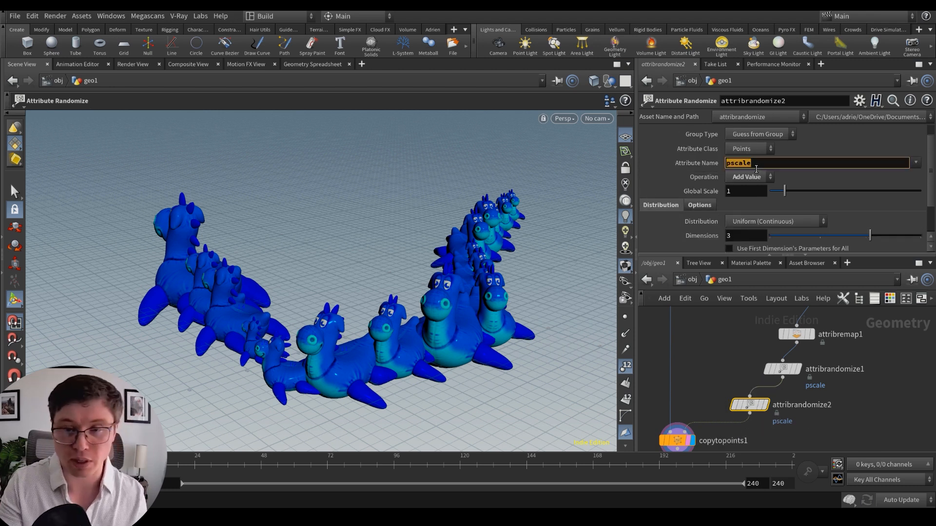
pyautogui.write('scale')
pyautogui.press('Return')
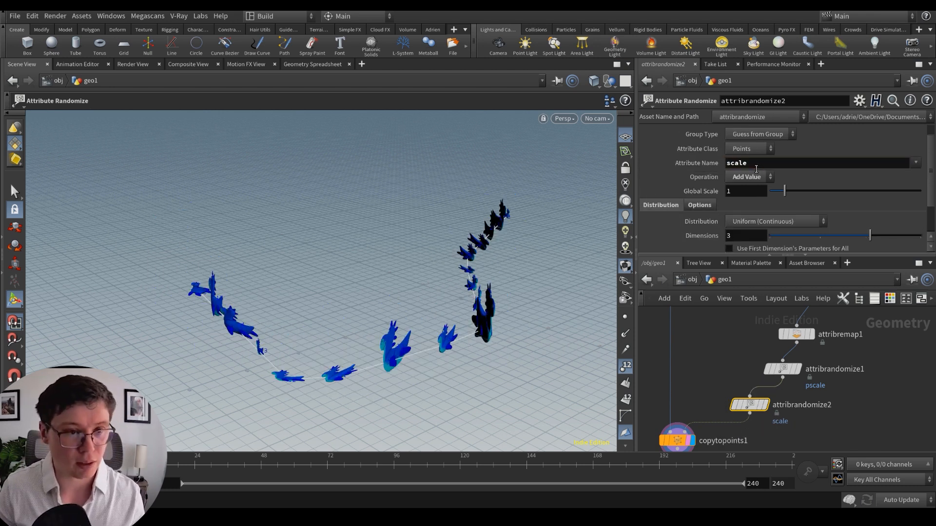
# Step: Switch to the Houdini documentation in the browser and look up the scale entry in the instancing attributes table
pyautogui.hotkey('alt', 'Tab')
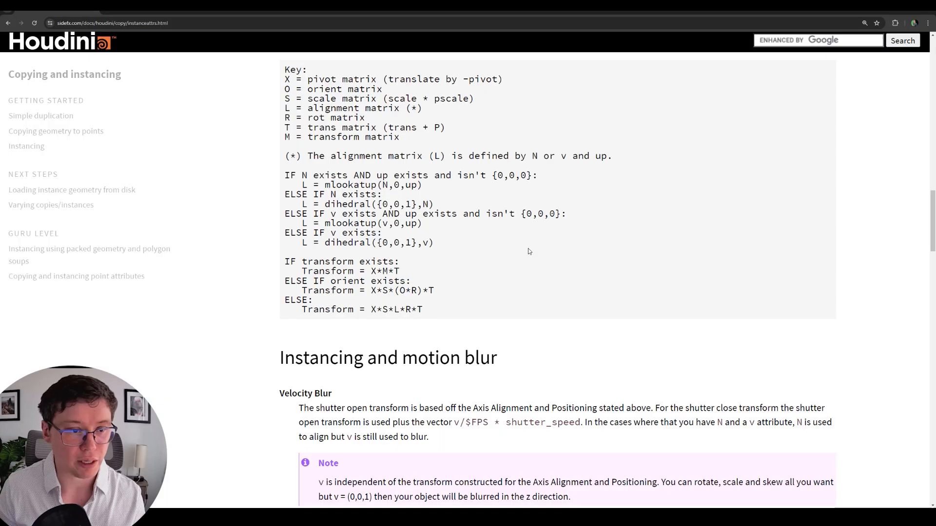
pyautogui.scroll(7, 524, 258)
pyautogui.scroll(10, 520, 271)
pyautogui.scroll(-3, 518, 272)
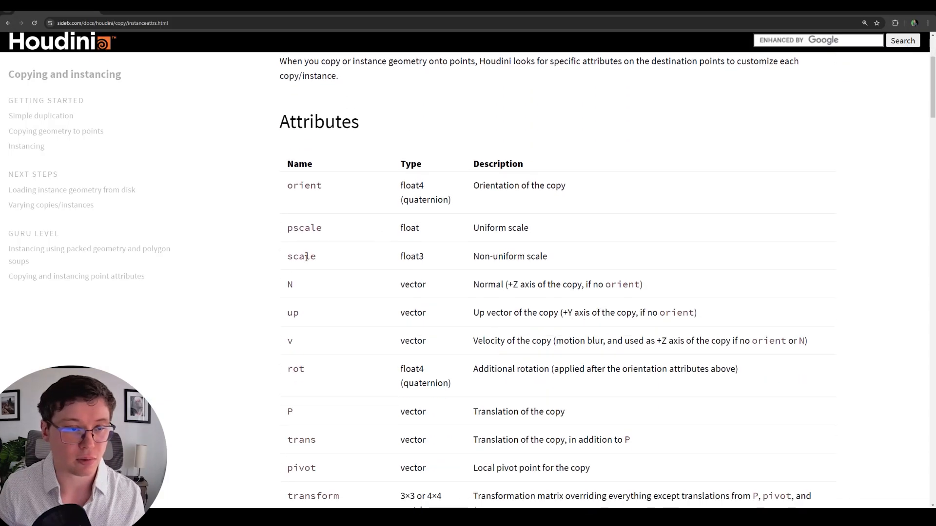
# Step: Check the scale attribute's type and description in the instancing attributes table and switch back to Houdini
pyautogui.moveTo(293, 257); pyautogui.dragTo(557, 267)
pyautogui.click(557, 268)
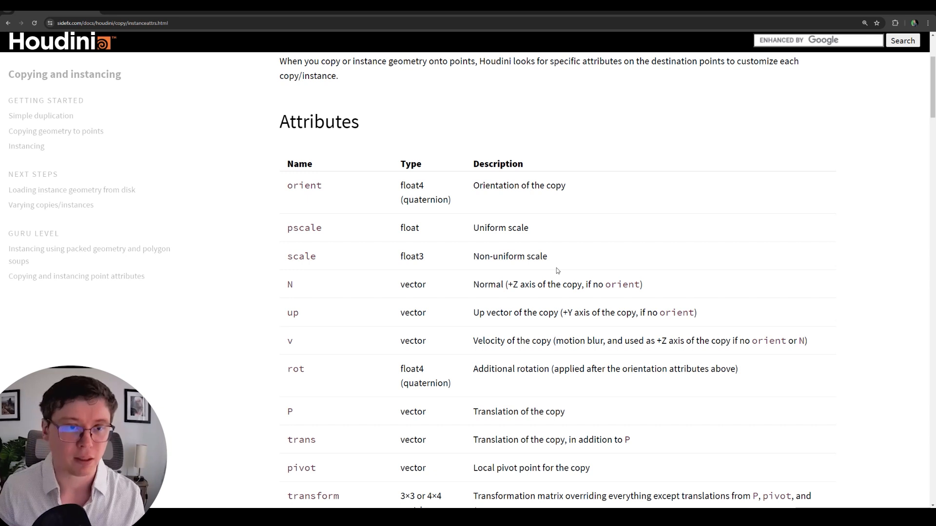
pyautogui.hotkey('alt', 'Tab')
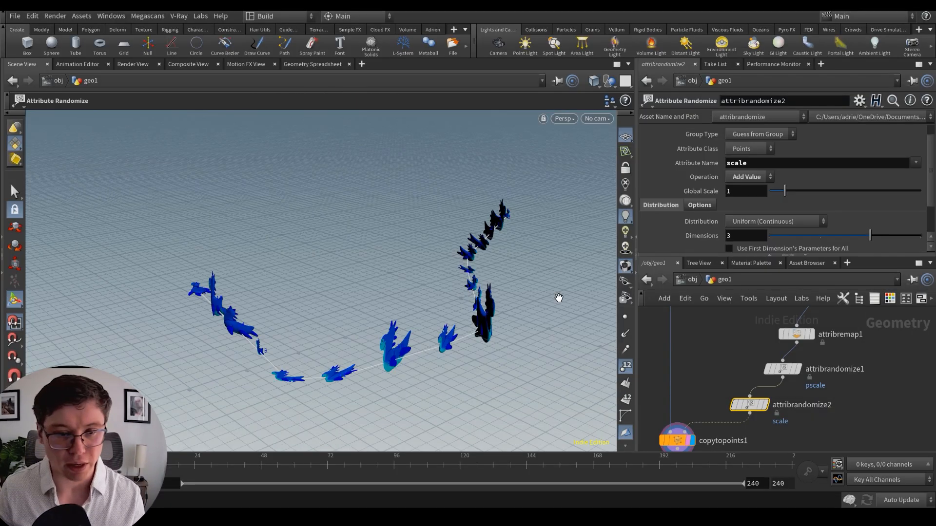
# Step: Set the operation of the scale Attribute Randomize node to Set Value
pyautogui.moveTo(432, 306)
pyautogui.mouseDown()
pyautogui.moveTo(475, 293)
pyautogui.moveTo(434, 304)
pyautogui.mouseUp()
pyautogui.scroll(-3, 726, 195)
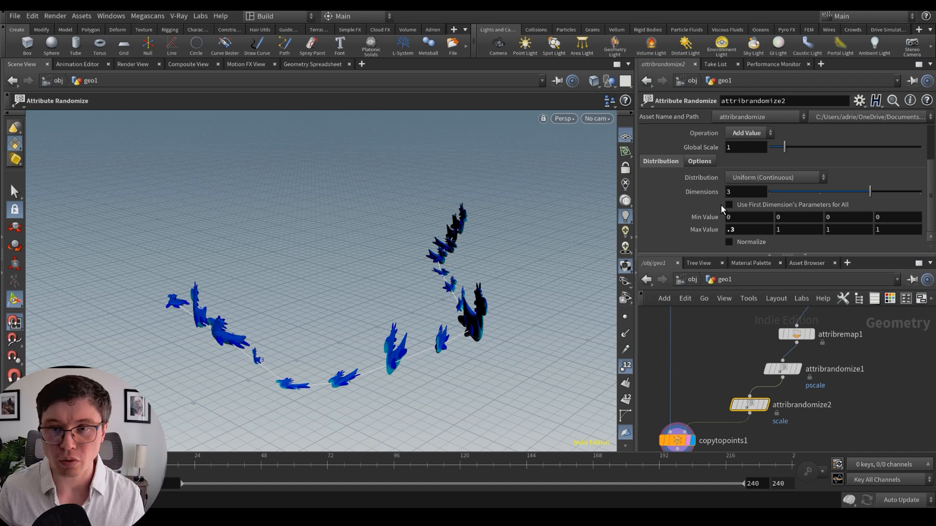
pyautogui.moveTo(761, 407); pyautogui.dragTo(768, 409)
pyautogui.scroll(4, 756, 205)
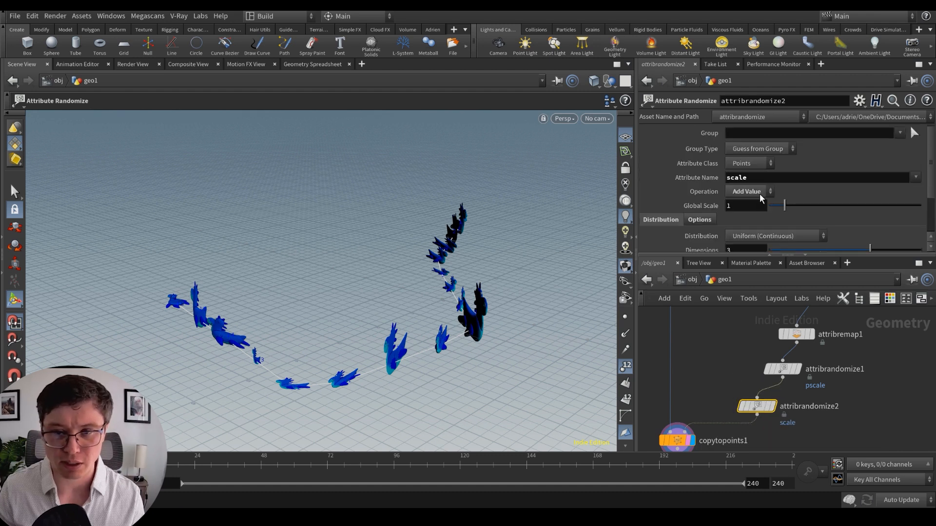
pyautogui.click(751, 192)
pyautogui.click(745, 204)
# Step: Set the first component of the scale randomization's Max Value to 1
pyautogui.scroll(-4, 751, 190)
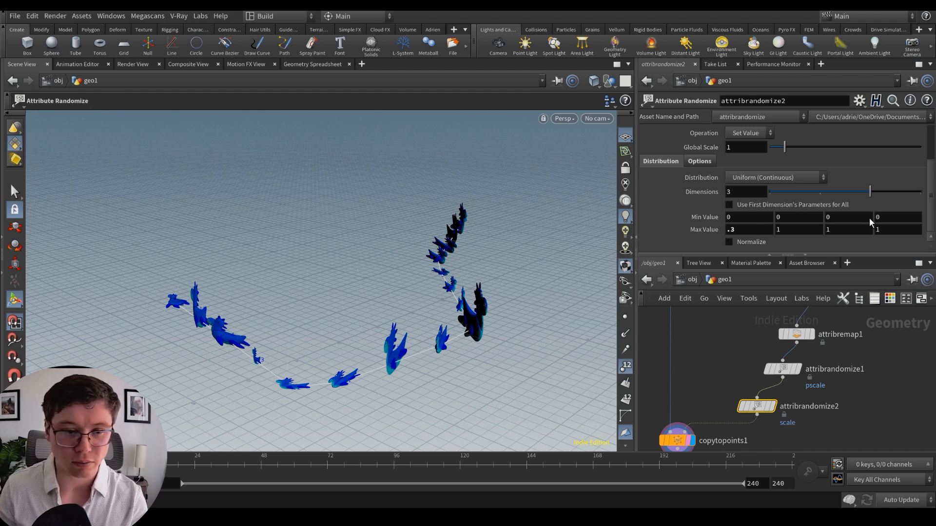
pyautogui.doubleClick(746, 231)
pyautogui.write('1')
pyautogui.press('Return')
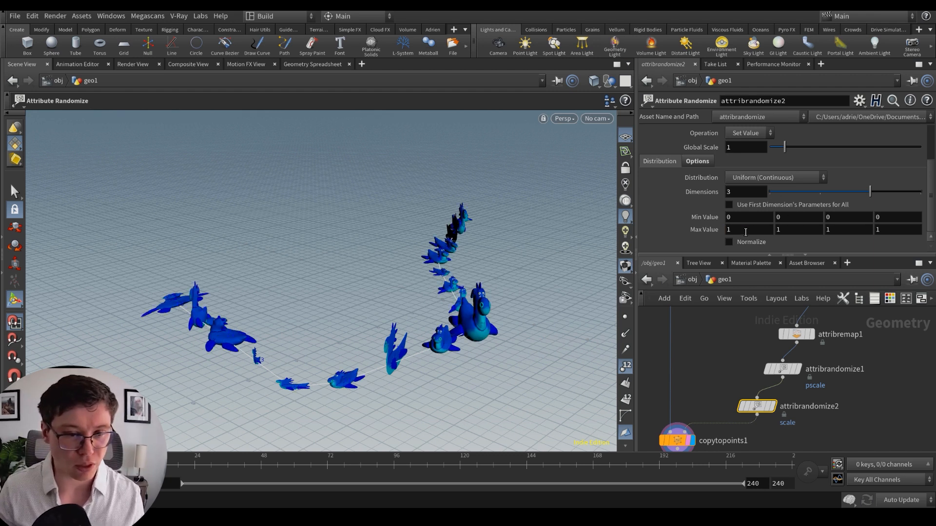
pyautogui.press('Escape')
pyautogui.moveTo(388, 354); pyautogui.dragTo(359, 347)
# Step: Set the first and third components of the scale randomization's Min Value to 1
pyautogui.doubleClick(746, 217)
pyautogui.write('.5')
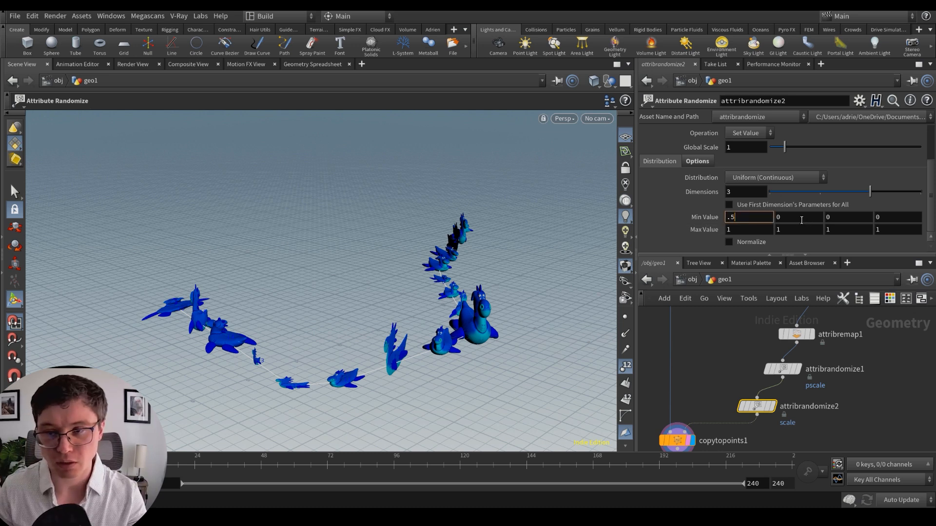
pyautogui.press('BackSpace')
pyautogui.write('1')
pyautogui.press('Return')
pyautogui.doubleClick(836, 218)
pyautogui.write('1')
pyautogui.press('Return')
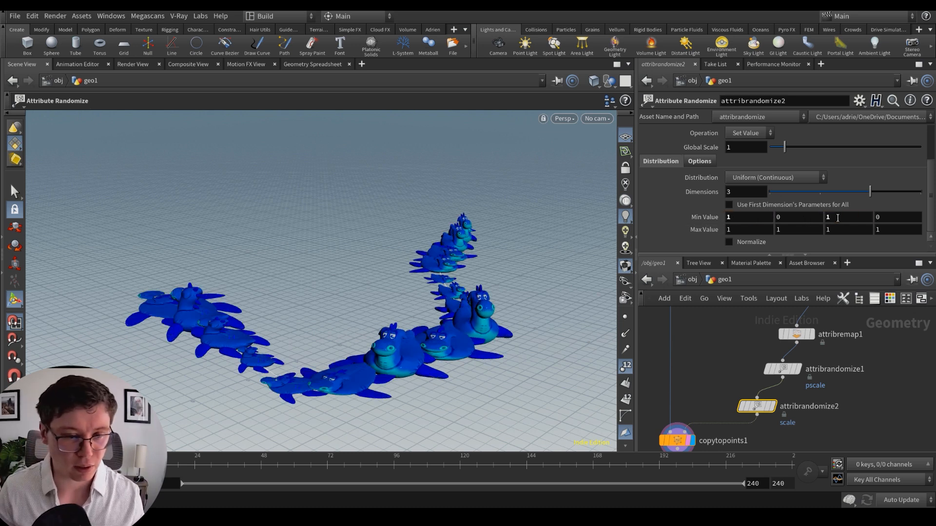
pyautogui.press('Escape')
pyautogui.moveTo(359, 351); pyautogui.dragTo(393, 338)
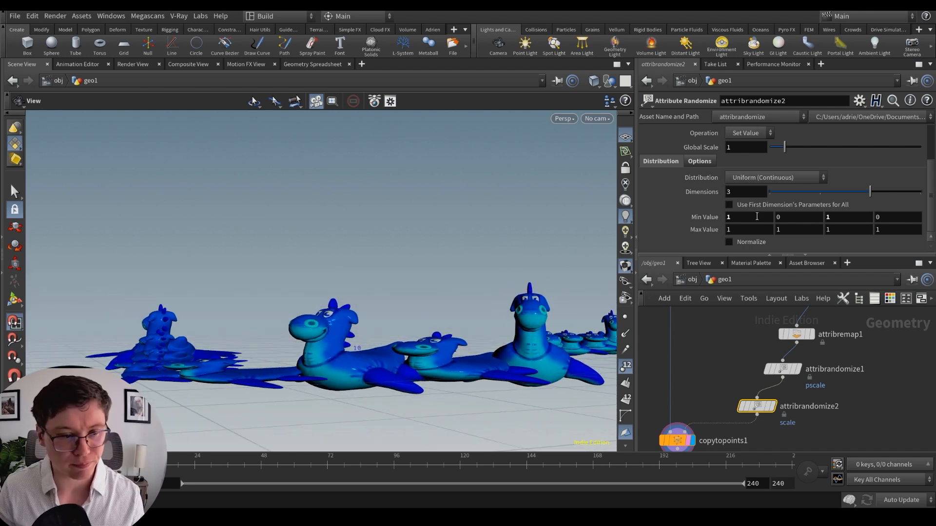
# Step: Set the second component of the scale randomization's Min Value to 0.6
pyautogui.press('Return')
pyautogui.moveTo(799, 218); pyautogui.dragTo(774, 221, button='middle')
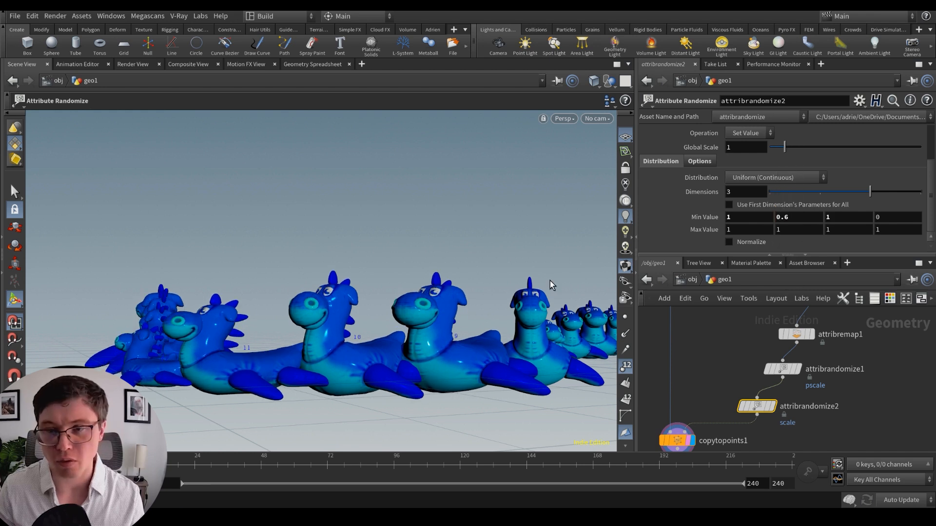
pyautogui.keyDown('alt'); pyautogui.moveTo(489, 281); pyautogui.dragTo(486, 300); pyautogui.keyUp('alt')
pyautogui.doubleClick(782, 217)
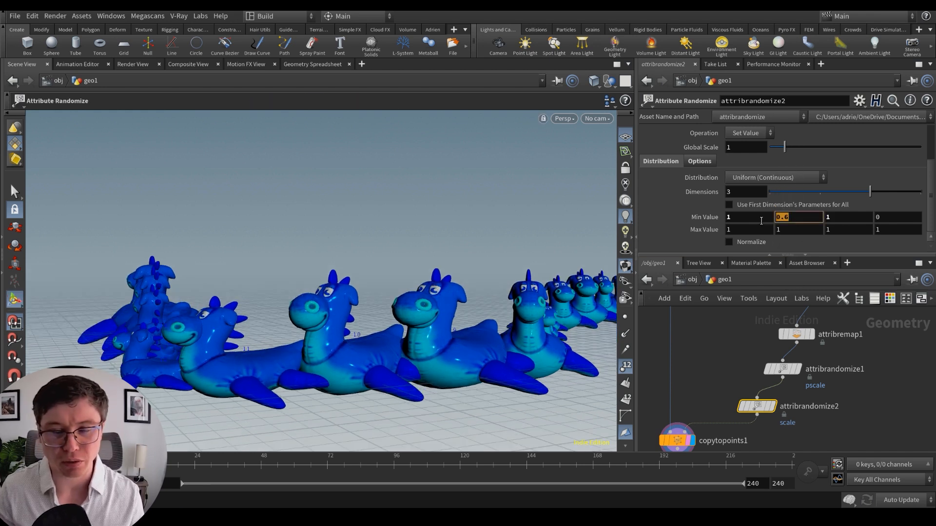
pyautogui.press('Return')
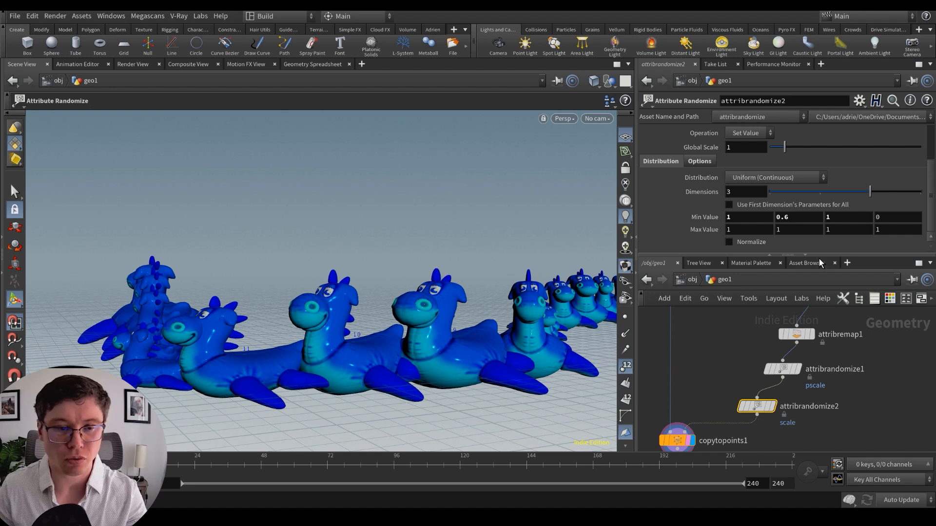
# Step: Set the second component of the scale Max Value to 2 and inspect the copies along the curve
pyautogui.doubleClick(801, 231)
pyautogui.write('2')
pyautogui.press('Return')
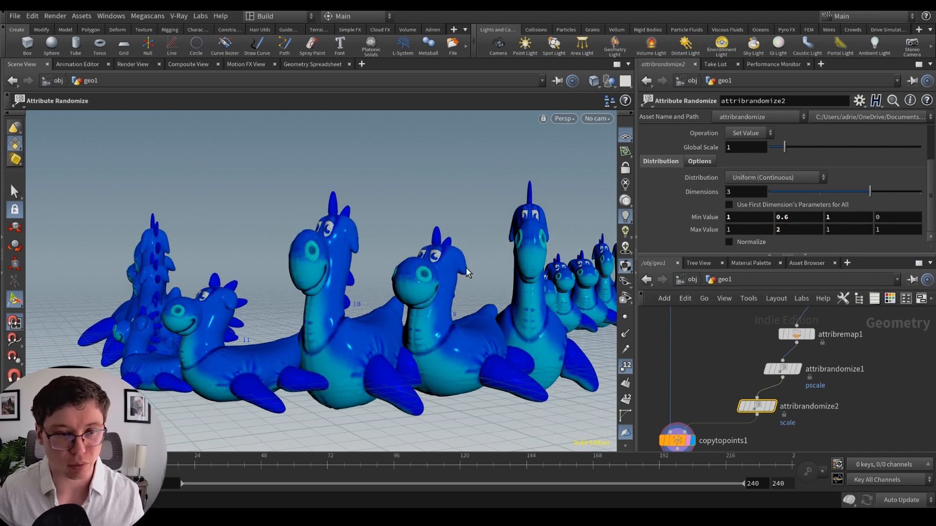
pyautogui.keyDown('alt'); pyautogui.moveTo(390, 272); pyautogui.dragTo(419, 339); pyautogui.keyUp('alt')
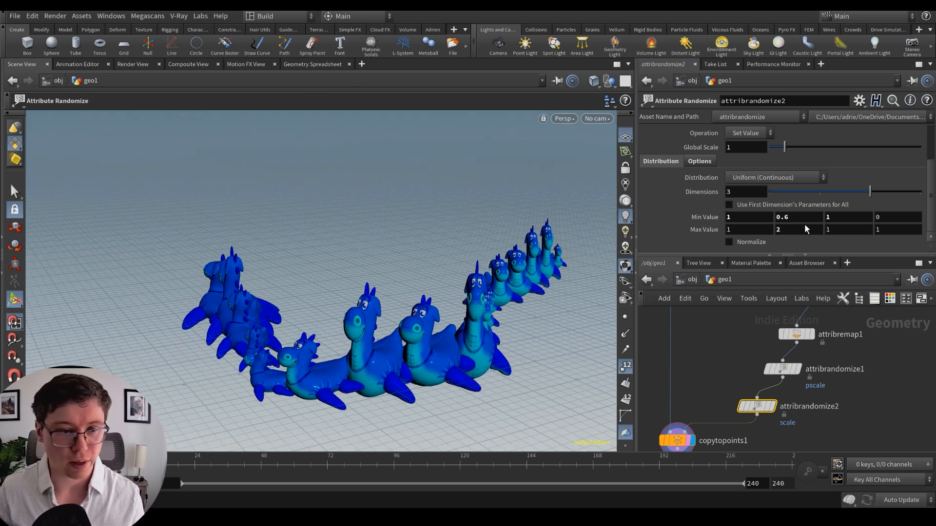
pyautogui.keyDown('alt'); pyautogui.moveTo(396, 302); pyautogui.dragTo(412, 356); pyautogui.keyUp('alt')
pyautogui.keyDown('alt'); pyautogui.moveTo(513, 251); pyautogui.dragTo(477, 291, button='middle'); pyautogui.keyUp('alt')
pyautogui.scroll(-3, 390, 271)
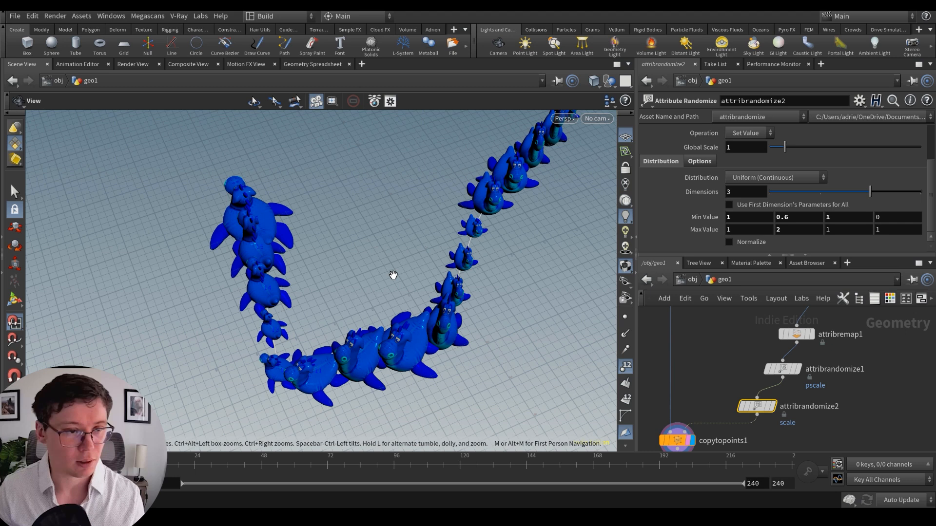
# Step: Switch to the browser documentation, look over the instancing attributes table, and return to Houdini
pyautogui.hotkey('alt', 'Tab')
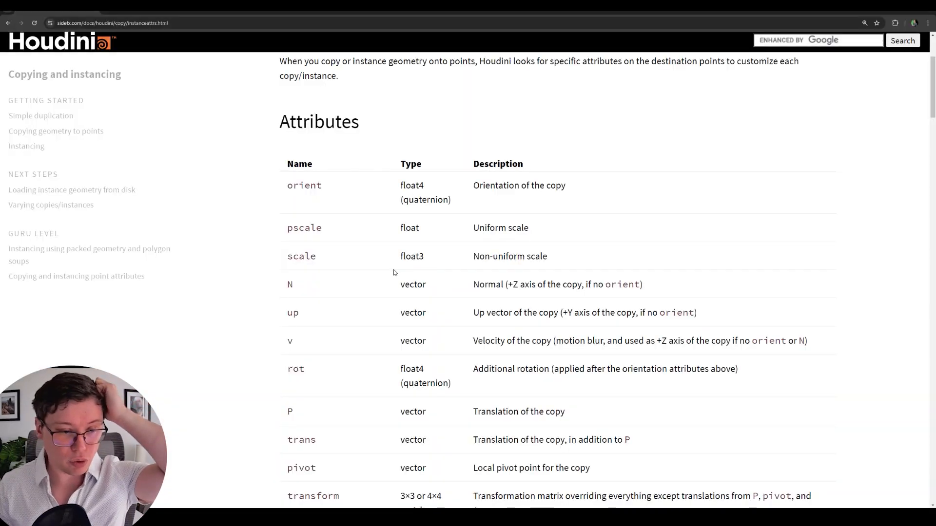
pyautogui.scroll(-1, 393, 273)
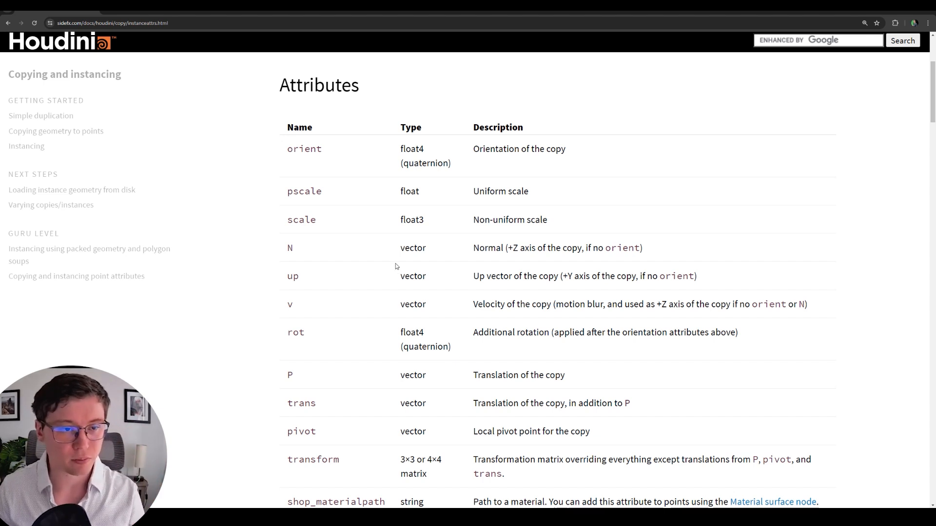
pyautogui.hotkey('alt', 'Tab')
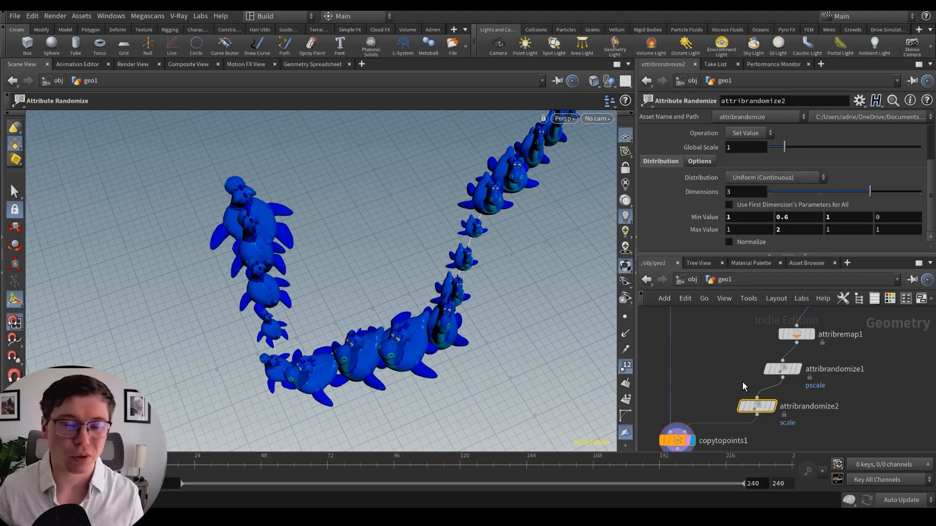
pyautogui.moveTo(732, 396); pyautogui.dragTo(738, 365, button='middle')
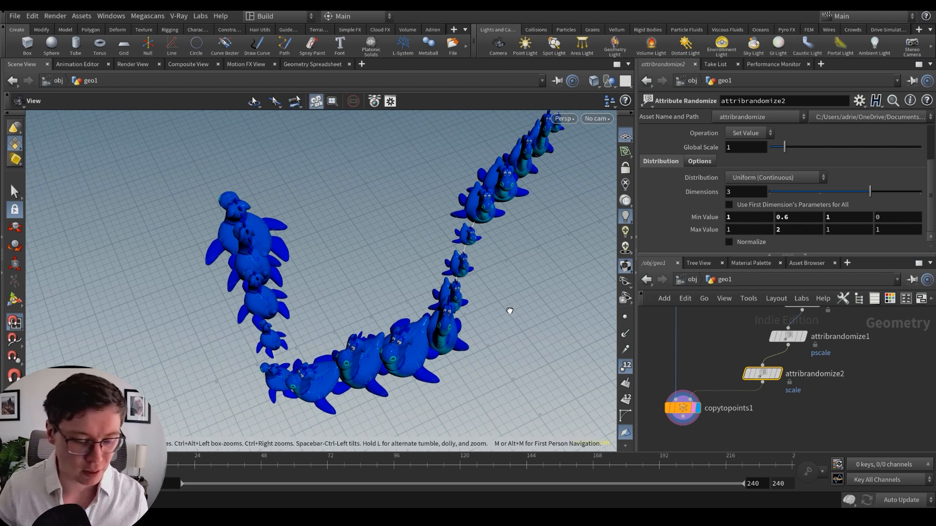
pyautogui.press('Tab')
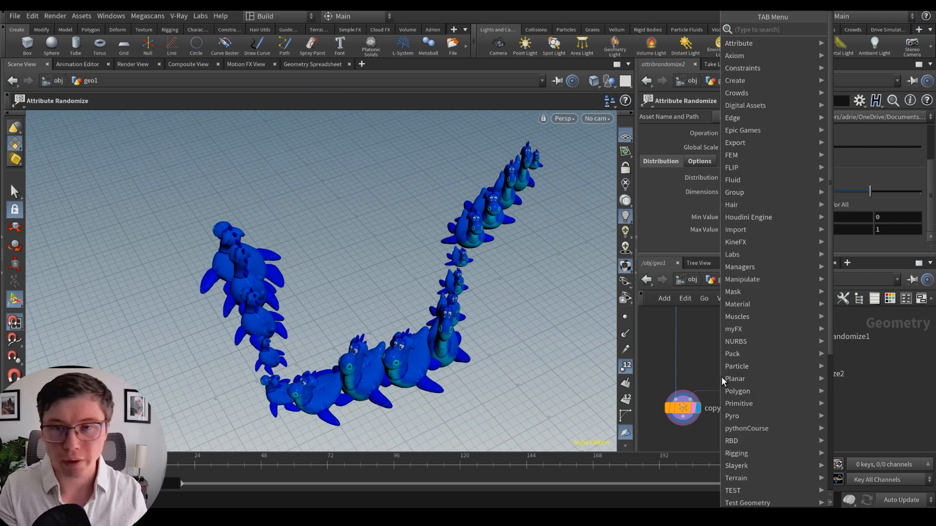
pyautogui.write('orien')
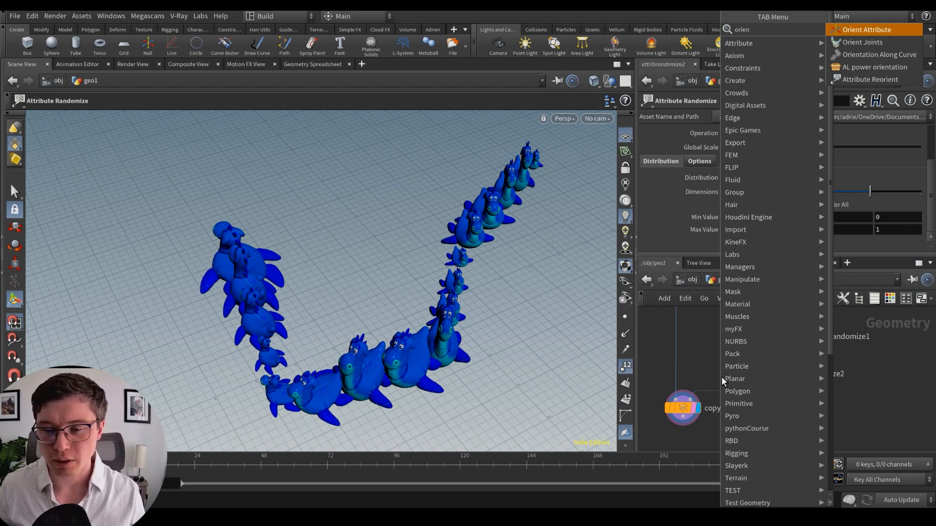
pyautogui.press('Escape')
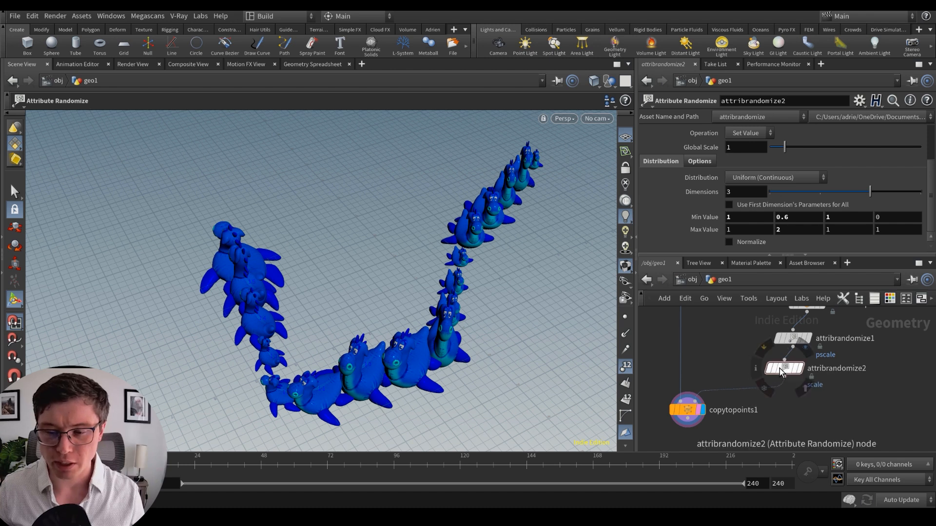
# Step: Insert a duplicated Attribute Randomize between attribrandomize2 and copytopoints1 and set its attribute name to N
pyautogui.hotkey('ctrl', 'c')
pyautogui.hotkey('ctrl', 'v')
pyautogui.click(749, 400)
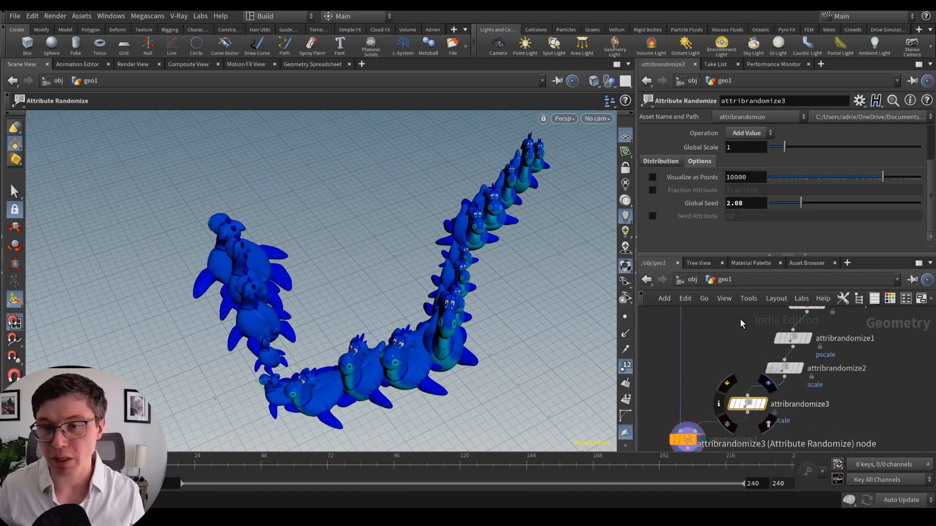
pyautogui.click(667, 161)
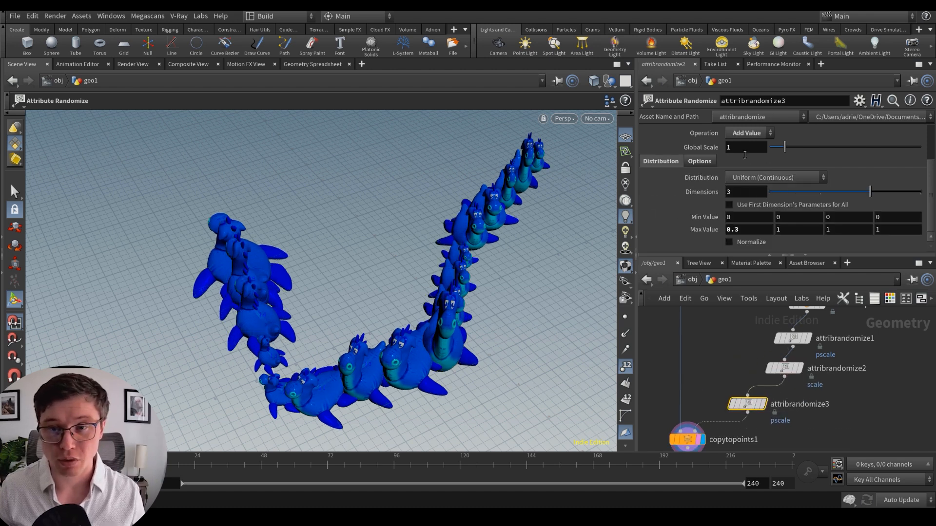
pyautogui.scroll(3, 721, 156)
pyautogui.doubleClick(753, 180)
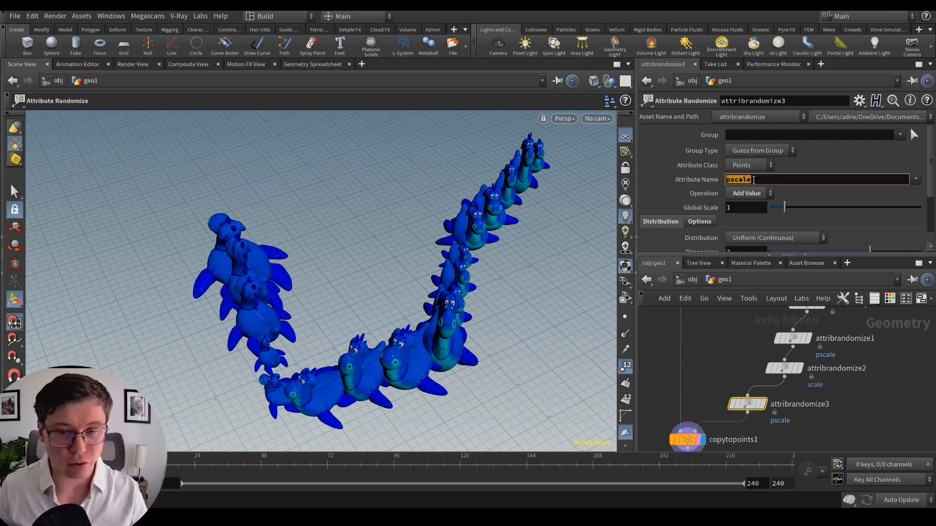
pyautogui.write('N')
pyautogui.press('Return')
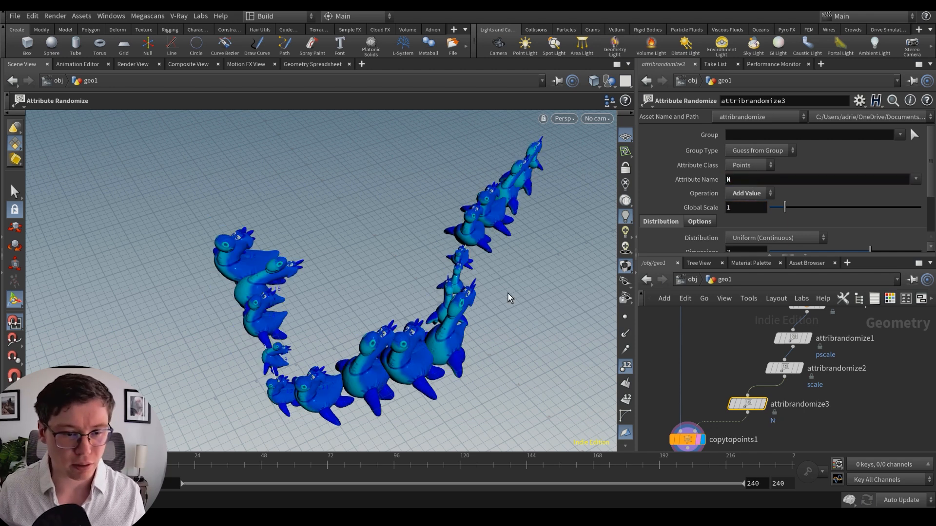
# Step: Set the first component of the N randomization's Max Value to 1
pyautogui.scroll(-1, 806, 190)
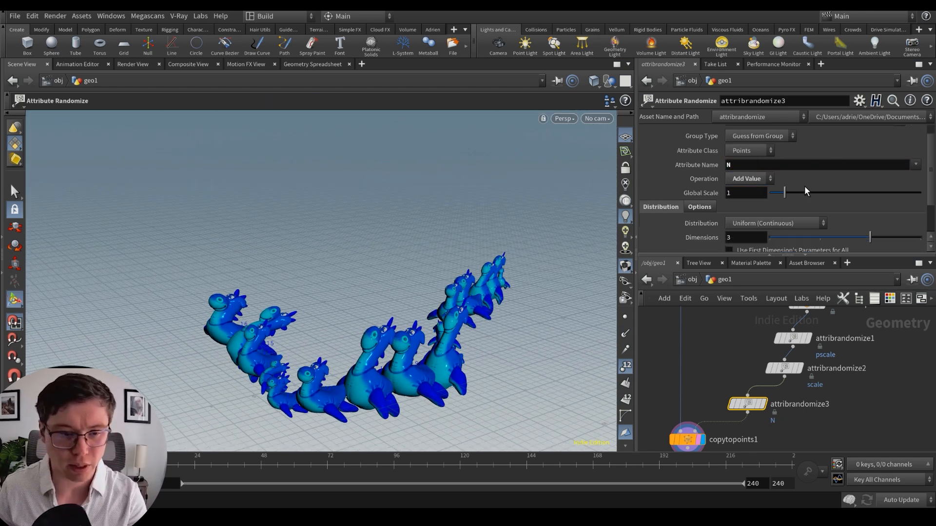
pyautogui.scroll(-3, 805, 190)
pyautogui.doubleClick(749, 230)
pyautogui.write('1')
pyautogui.press('Return')
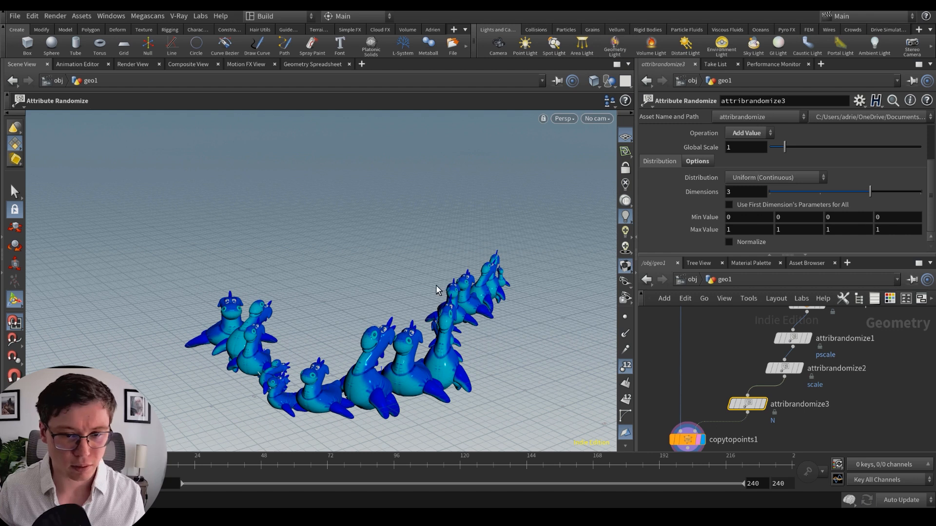
# Step: Try different Global Seed values, including 3.37, on the N randomization and inspect the copies' orientations
pyautogui.click(712, 163)
pyautogui.moveTo(805, 202); pyautogui.dragTo(822, 202)
pyautogui.keyDown('alt'); pyautogui.moveTo(428, 280); pyautogui.dragTo(455, 322); pyautogui.keyUp('alt')
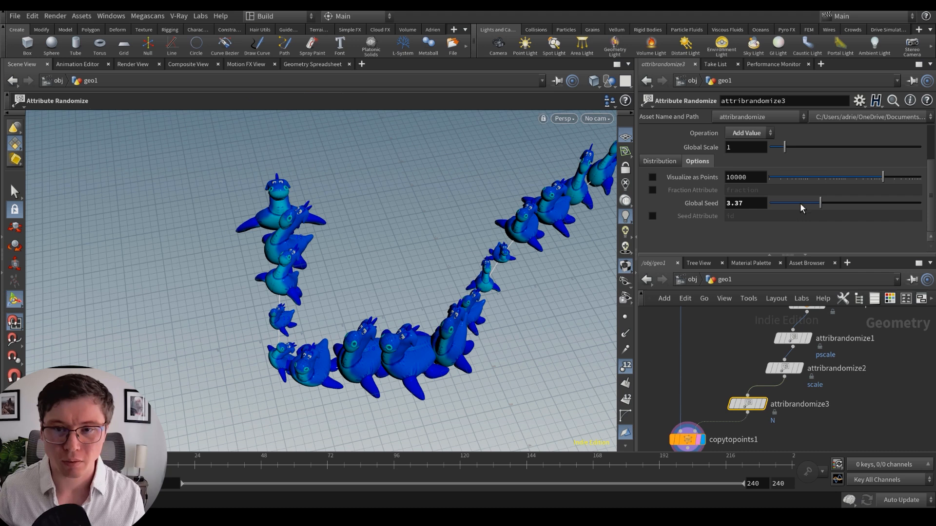
pyautogui.moveTo(812, 202); pyautogui.dragTo(816, 202)
# Step: Try 0 and 2 as the first component of the N randomization's Max Value, and set it back to 1
pyautogui.click(658, 162)
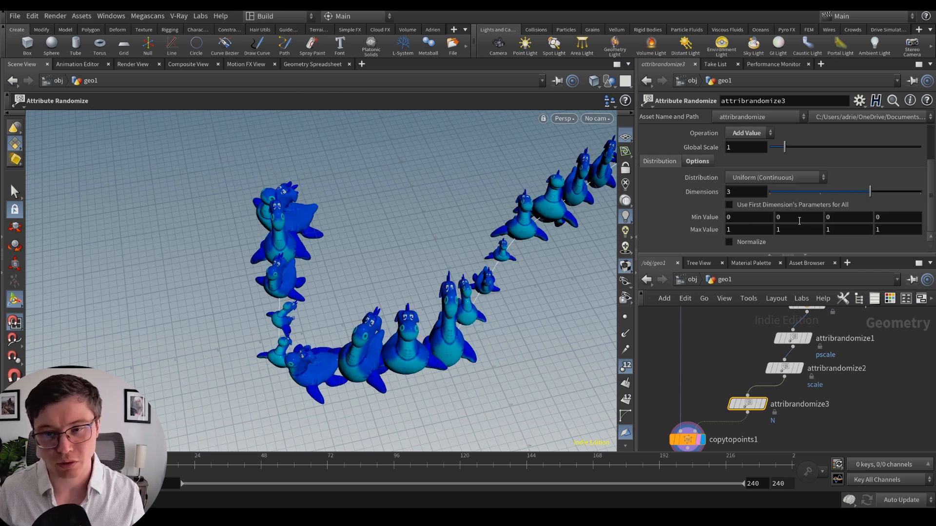
pyautogui.click(755, 231)
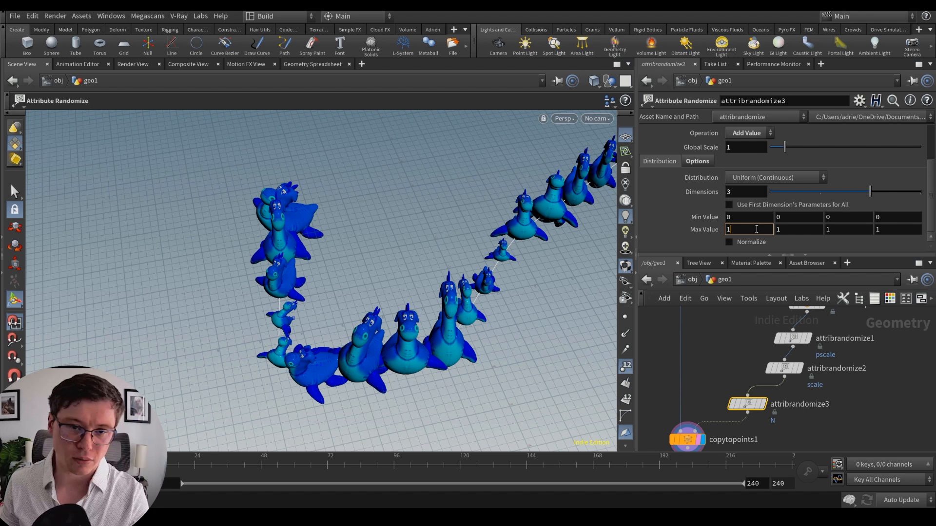
pyautogui.write('0')
pyautogui.press('Return')
pyautogui.doubleClick(758, 231)
pyautogui.write('1')
pyautogui.press('Return')
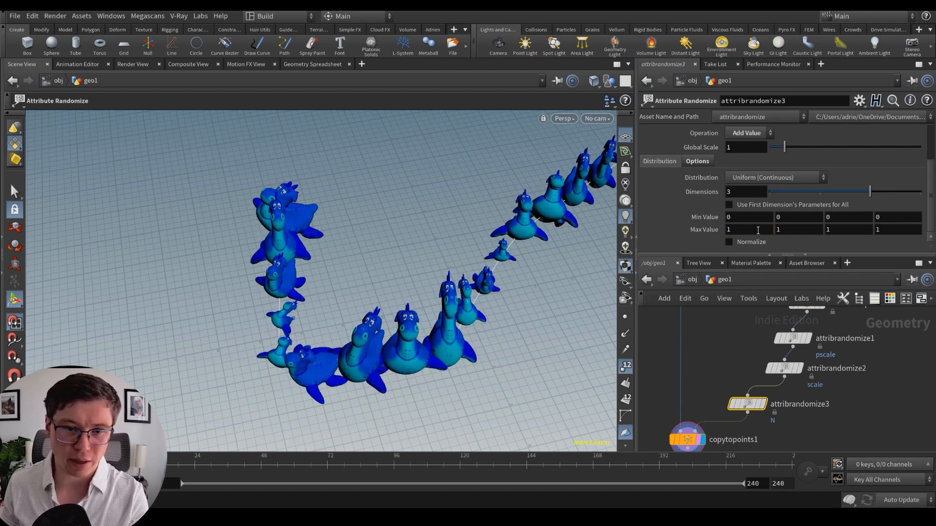
pyautogui.press('BackSpace')
pyautogui.write('2')
pyautogui.press('Return')
pyautogui.press('BackSpace')
pyautogui.write('1')
pyautogui.press('Return')
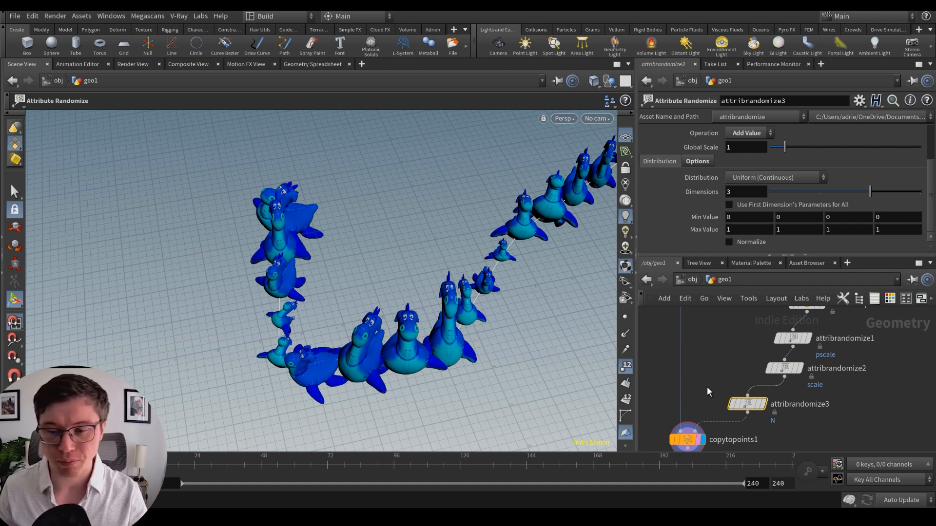
# Step: Replace attribrandomize3 with an Orient Attribute node wired between attribrandomize2 and copytopoints1
pyautogui.press('Delete')
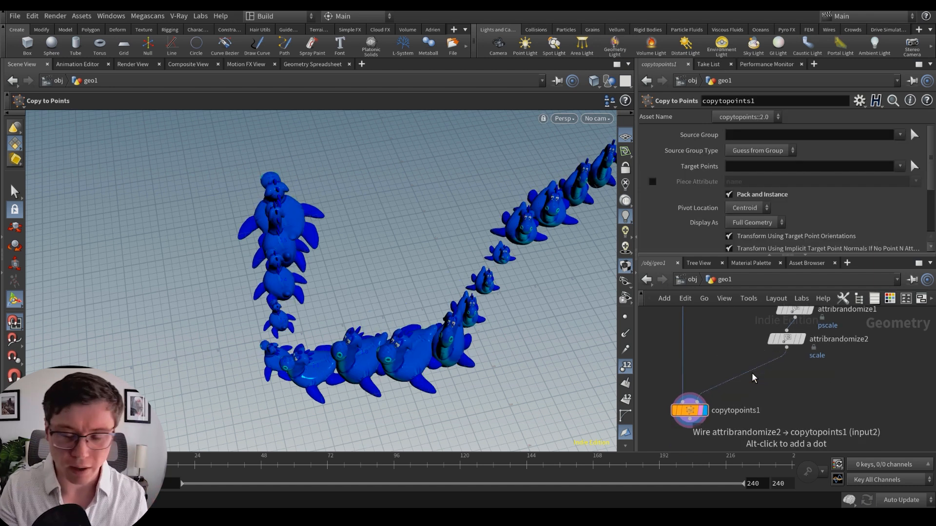
pyautogui.press('Tab')
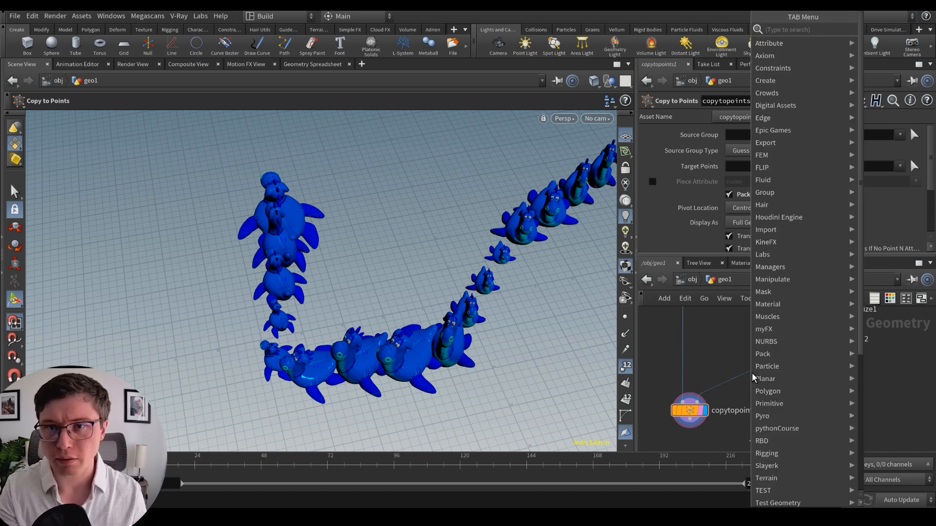
pyautogui.write('orien')
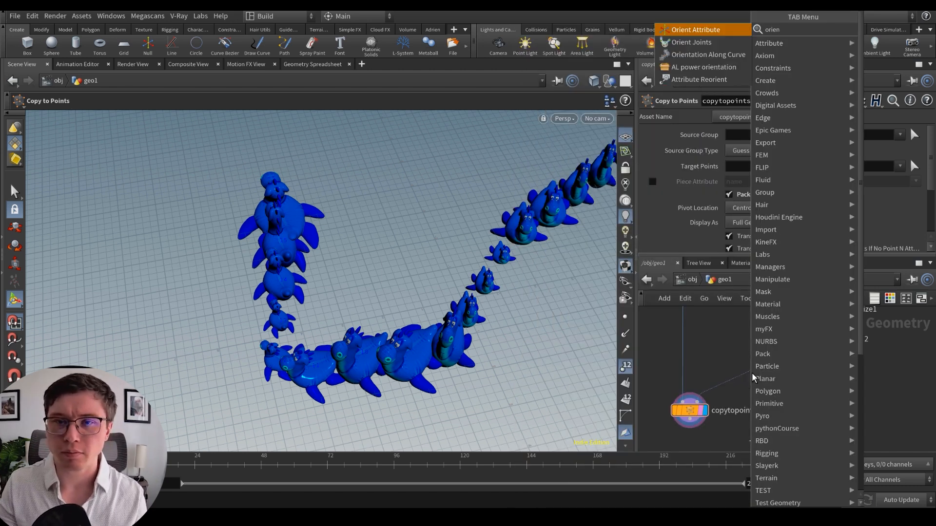
pyautogui.press('Down')
pyautogui.press('Up')
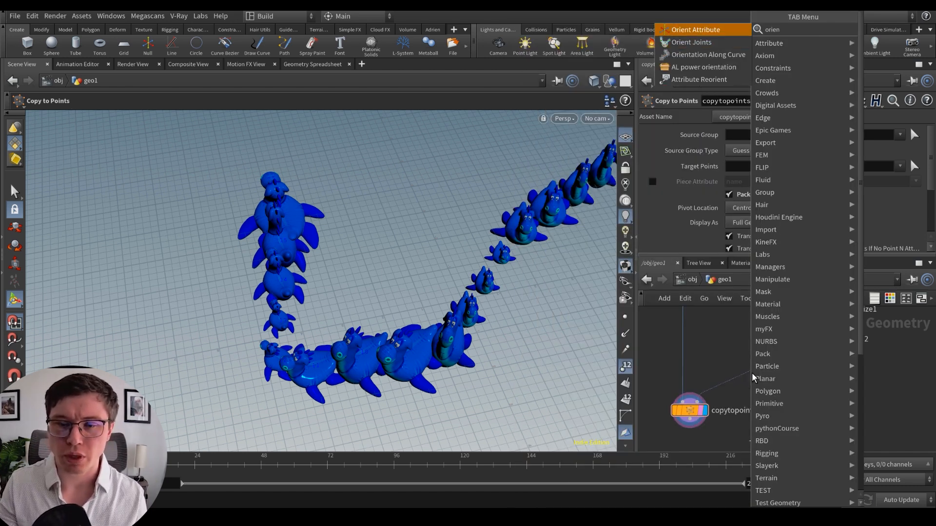
pyautogui.press('Return')
pyautogui.click(750, 375)
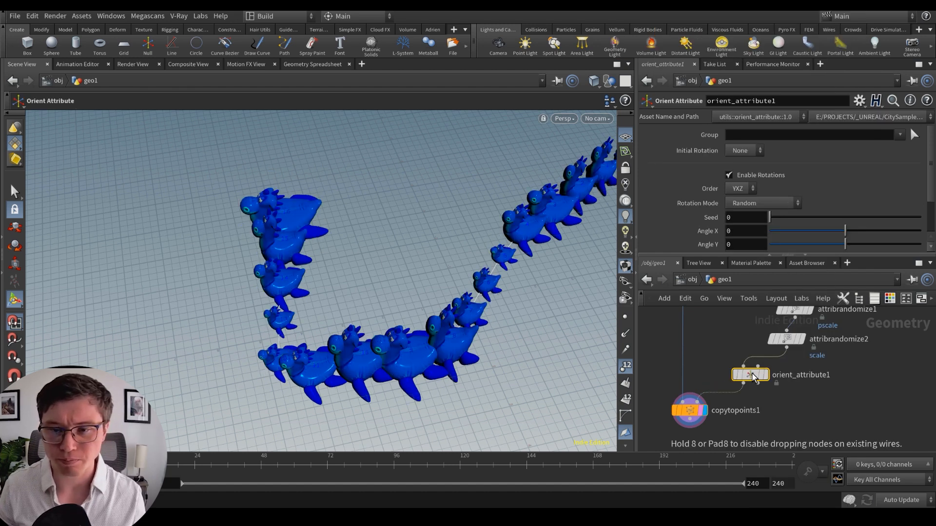
pyautogui.press('Escape')
# Step: Set the Orient Attribute's Seed to 0.12 and Initial Rotation to N + up, with Force Y Up enabled
pyautogui.moveTo(425, 276); pyautogui.dragTo(451, 252)
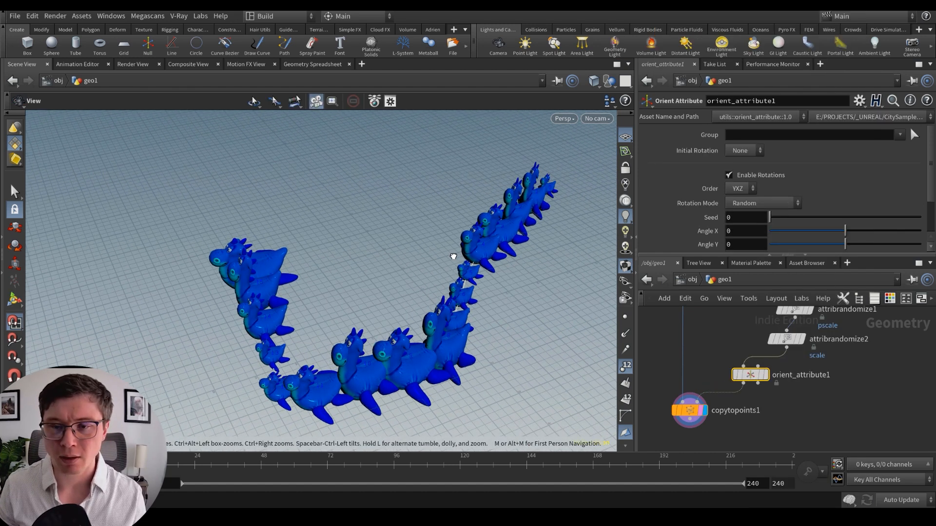
pyautogui.scroll(-1, 858, 174)
pyautogui.moveTo(801, 204); pyautogui.dragTo(771, 204)
pyautogui.scroll(1, 771, 204)
pyautogui.click(745, 151)
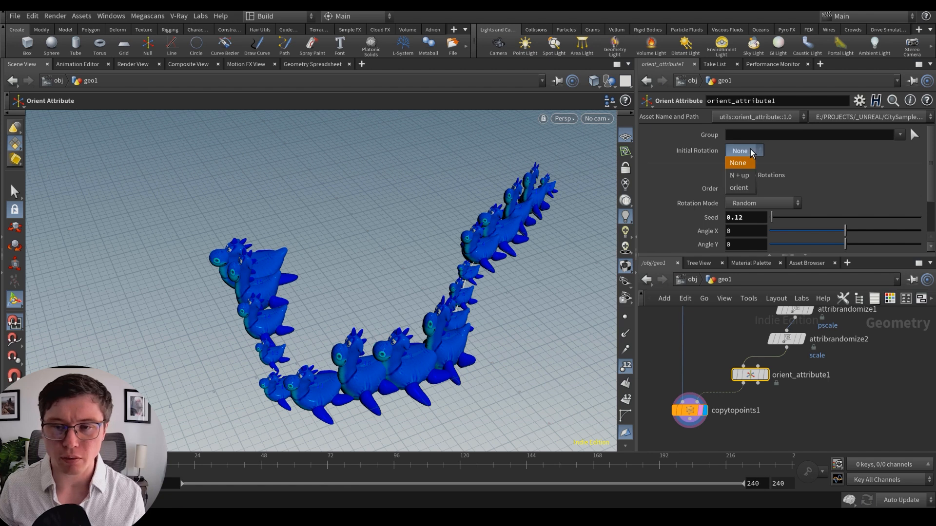
pyautogui.click(749, 175)
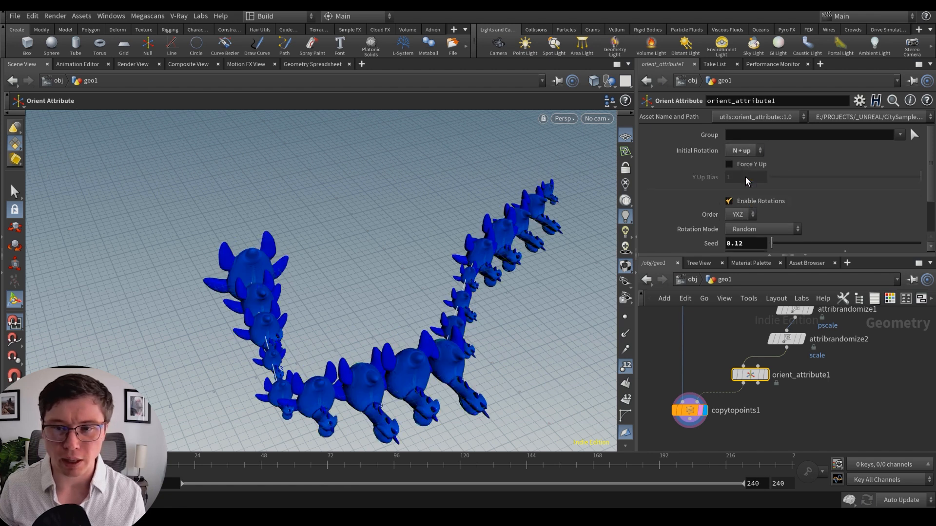
pyautogui.keyDown('alt'); pyautogui.moveTo(434, 298); pyautogui.dragTo(469, 266); pyautogui.keyUp('alt')
pyautogui.click(729, 164)
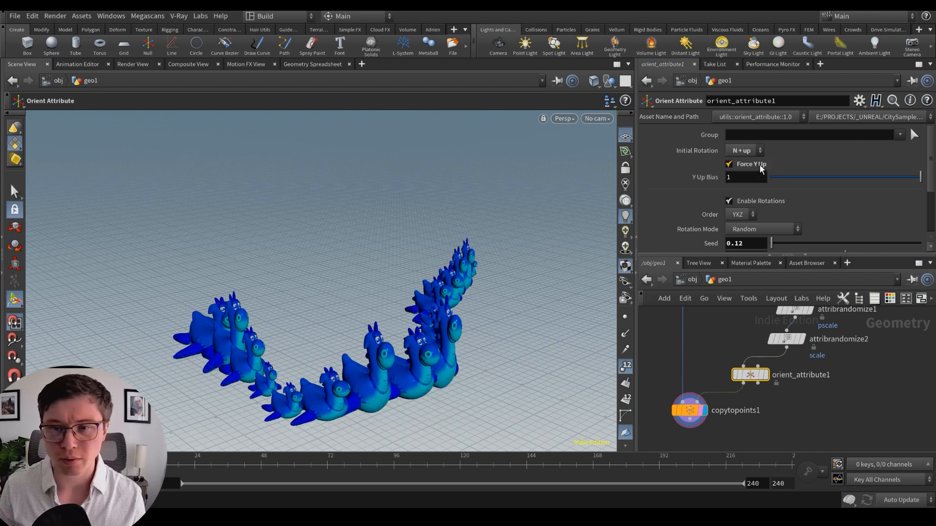
# Step: Try lower Y Up Bias values on the Orient Attribute node and set the bias back to 1
pyautogui.scroll(-1, 867, 183)
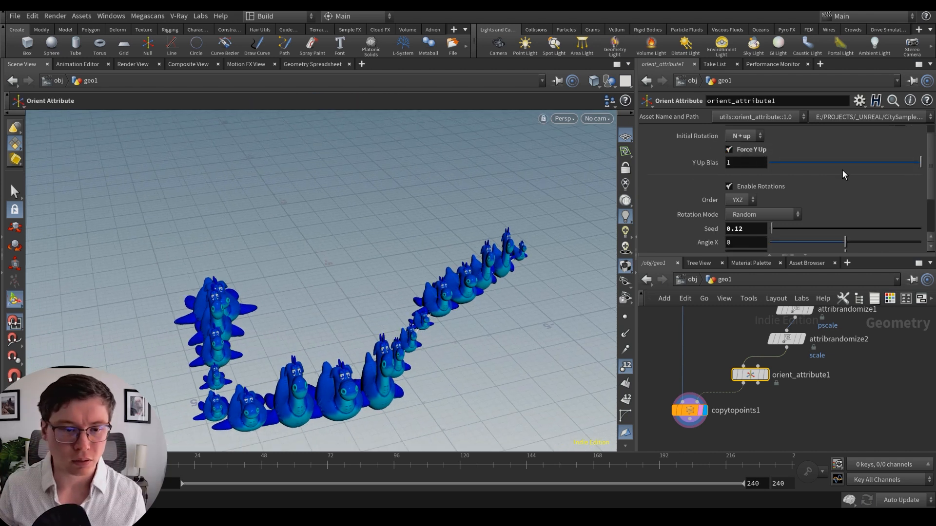
pyautogui.moveTo(842, 162); pyautogui.dragTo(771, 162)
pyautogui.moveTo(834, 162); pyautogui.dragTo(922, 163)
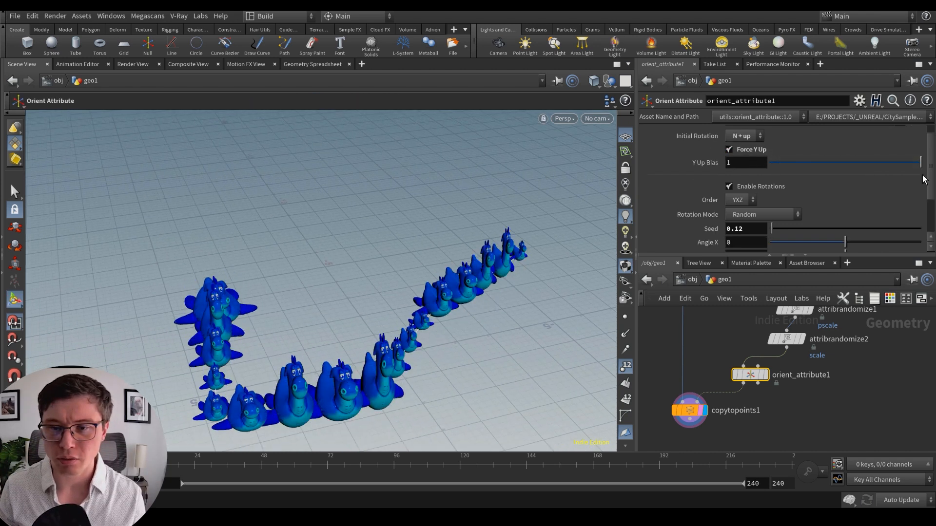
# Step: Set the random rotation's Angle Y to -117.2 and Angle X to 0
pyautogui.scroll(-2, 802, 195)
pyautogui.moveTo(823, 214); pyautogui.dragTo(795, 226)
pyautogui.click(757, 213)
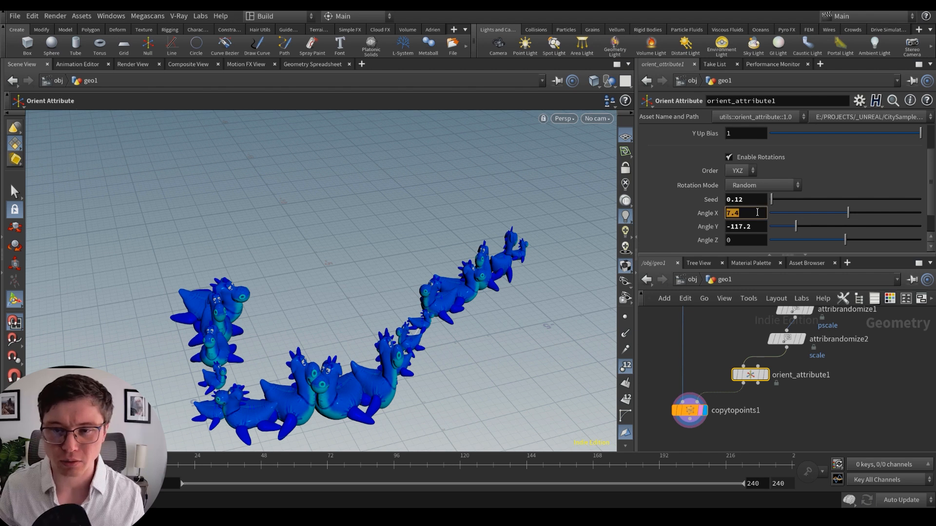
pyautogui.write('0')
# Step: Switch the Rotation Mode to Absolute and set Angle Y to -85.9
pyautogui.click(762, 184)
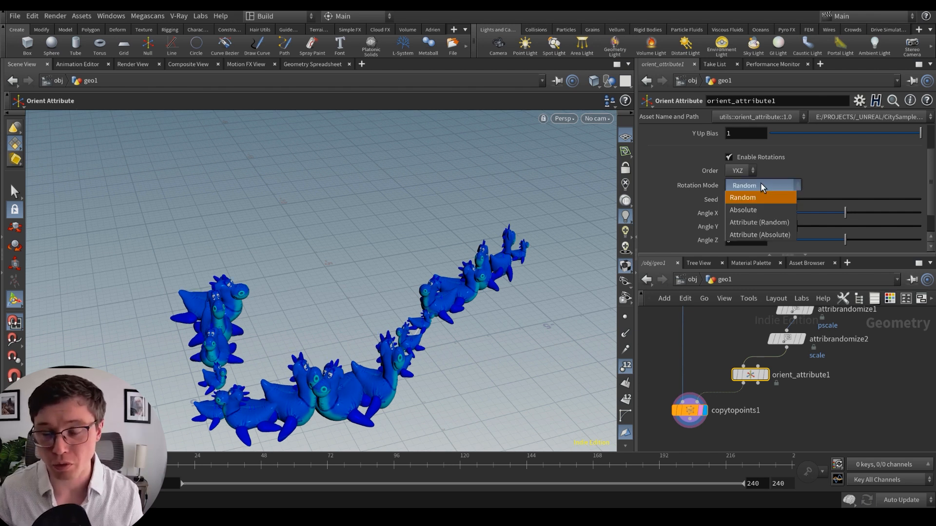
pyautogui.click(768, 211)
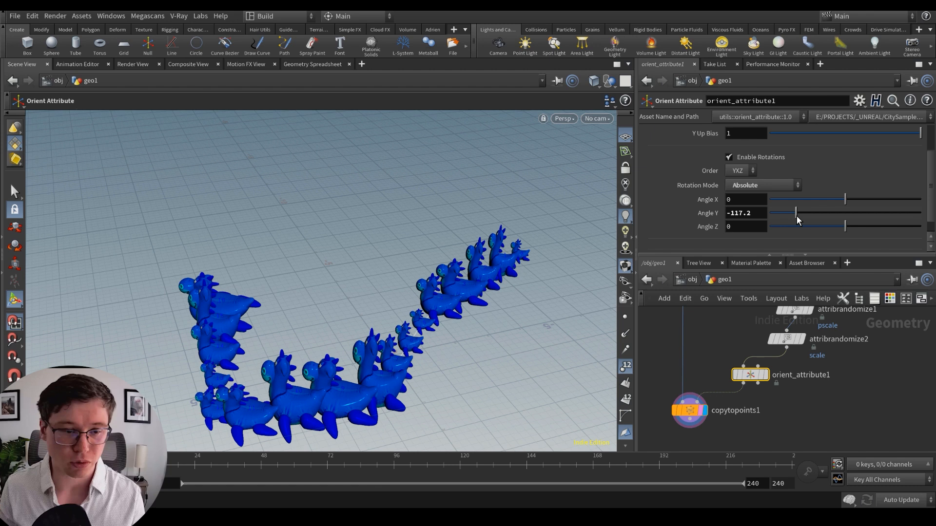
pyautogui.moveTo(799, 212)
pyautogui.mouseDown()
pyautogui.moveTo(890, 216)
pyautogui.moveTo(780, 212)
pyautogui.moveTo(810, 213)
pyautogui.mouseUp()
pyautogui.keyDown('alt'); pyautogui.moveTo(323, 256); pyautogui.dragTo(369, 264); pyautogui.keyUp('alt')
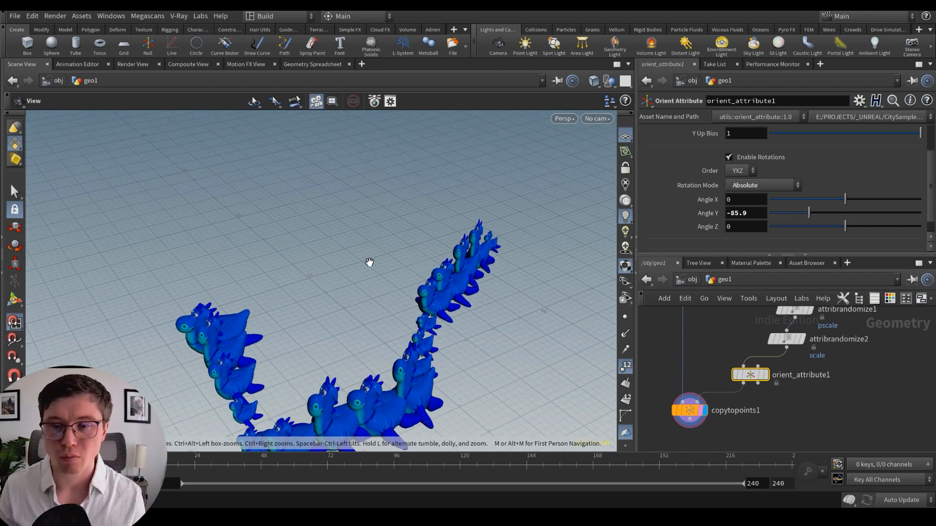
# Step: Switch the Rotation Mode to Random and set Angle X to -50.1, Angle Y to 139.9 and Angle Z to -45.8
pyautogui.click(755, 190)
pyautogui.click(758, 207)
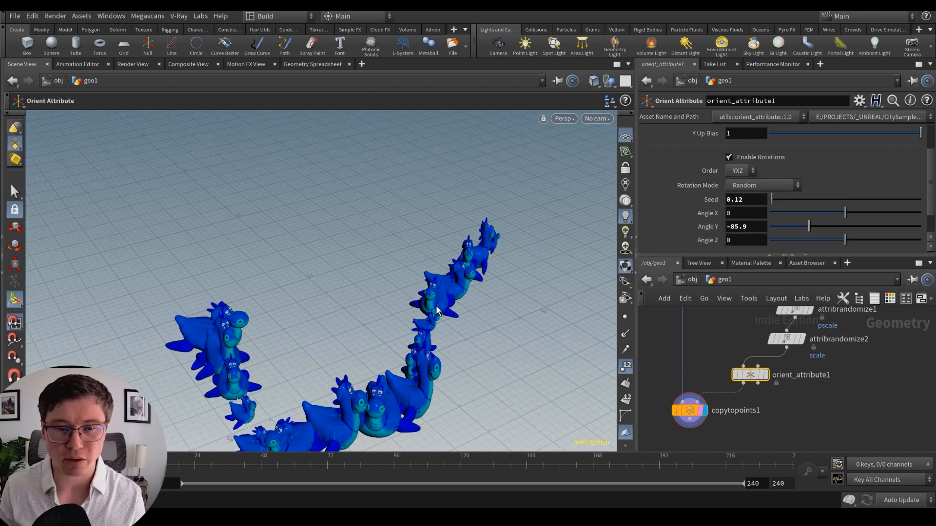
pyautogui.keyDown('alt'); pyautogui.moveTo(429, 234); pyautogui.dragTo(475, 228); pyautogui.keyUp('alt')
pyautogui.keyDown('alt'); pyautogui.moveTo(475, 228); pyautogui.dragTo(450, 270, button='right'); pyautogui.keyUp('alt')
pyautogui.keyDown('alt'); pyautogui.moveTo(449, 271); pyautogui.dragTo(439, 274); pyautogui.keyUp('alt')
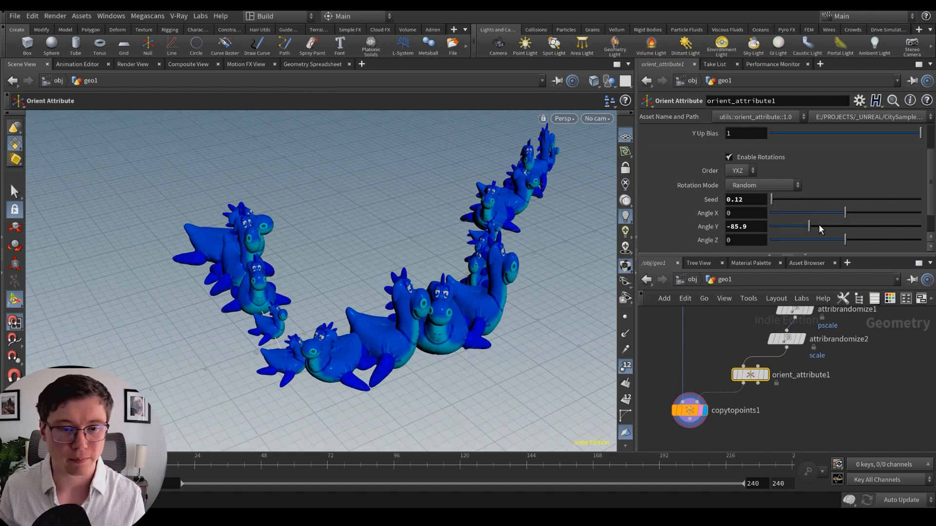
pyautogui.moveTo(811, 228); pyautogui.dragTo(904, 227)
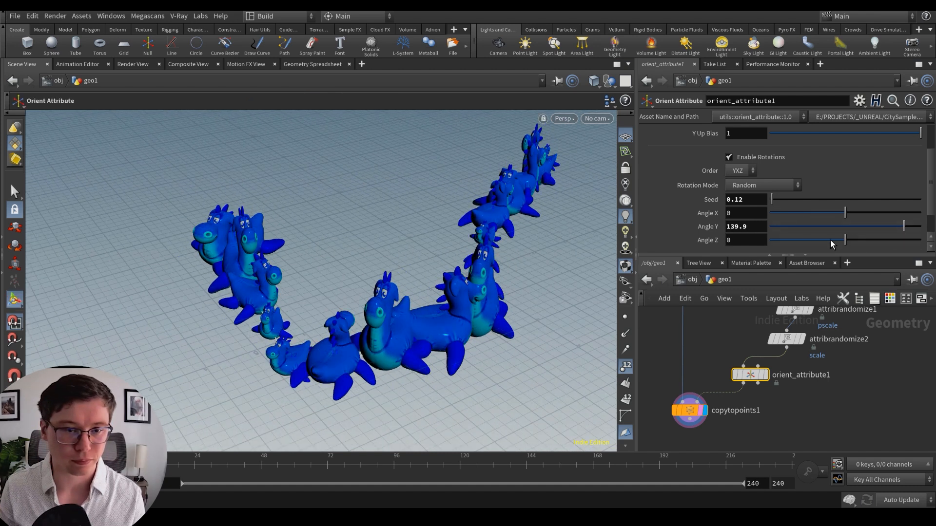
pyautogui.moveTo(829, 239); pyautogui.dragTo(824, 213)
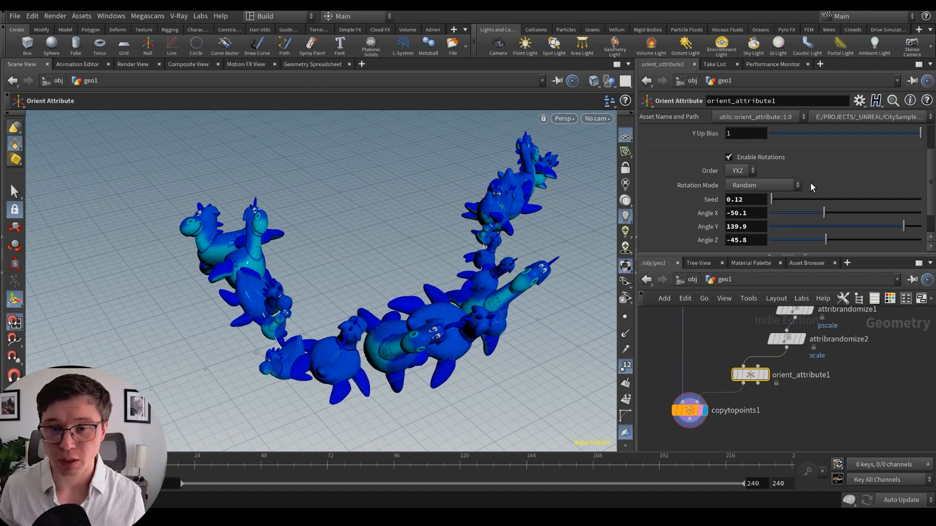
# Step: Set the Initial Rotation to orient and inspect the point attributes that orient_attribute1 outputs
pyautogui.scroll(-2, 810, 182)
pyautogui.scroll(3, 811, 182)
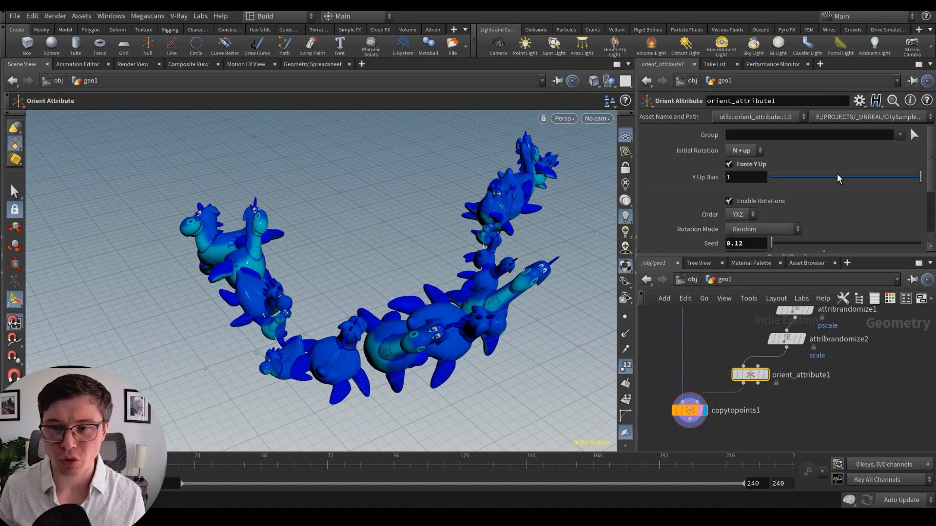
pyautogui.click(755, 151)
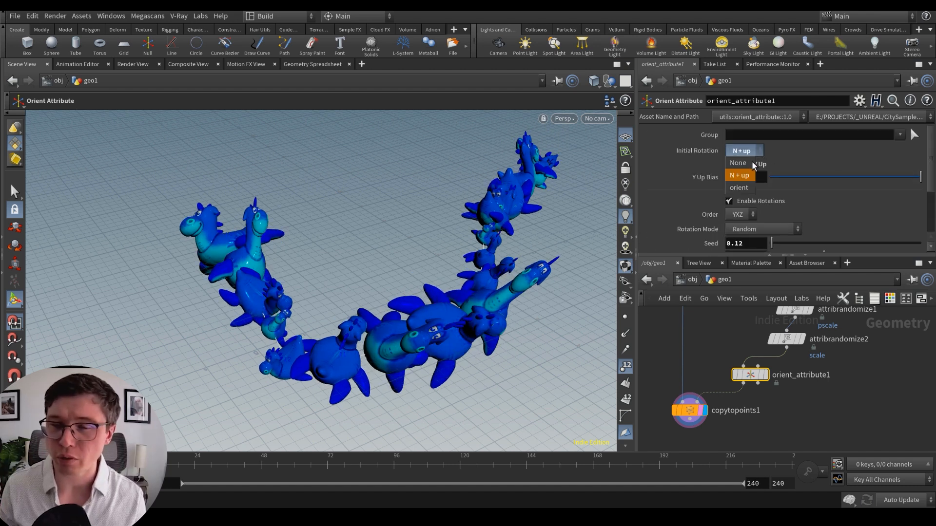
pyautogui.click(745, 185)
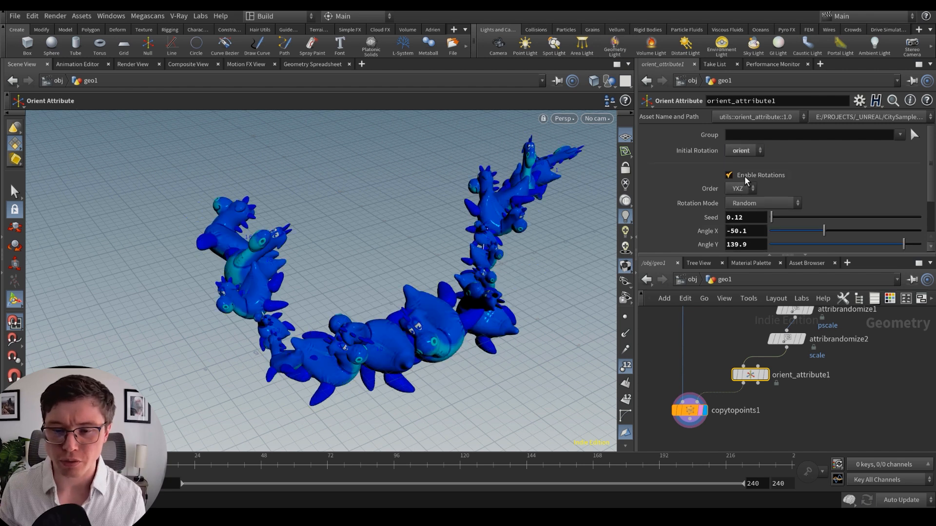
pyautogui.middleClick(753, 376)
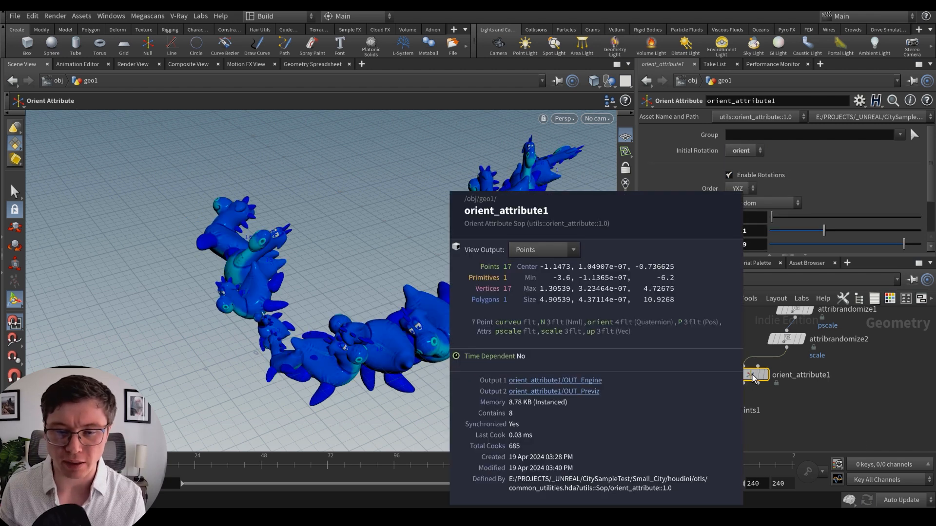
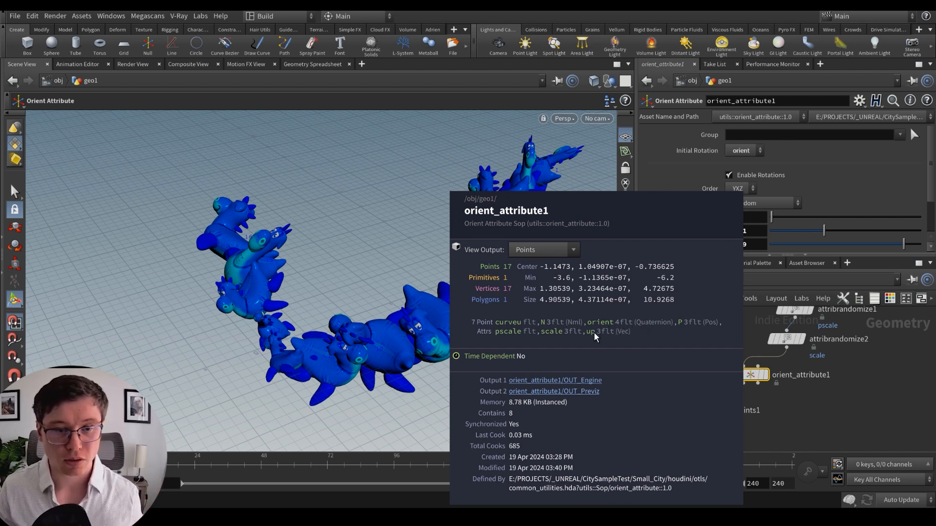
pyautogui.moveTo(594, 334); pyautogui.dragTo(593, 333, button='middle')
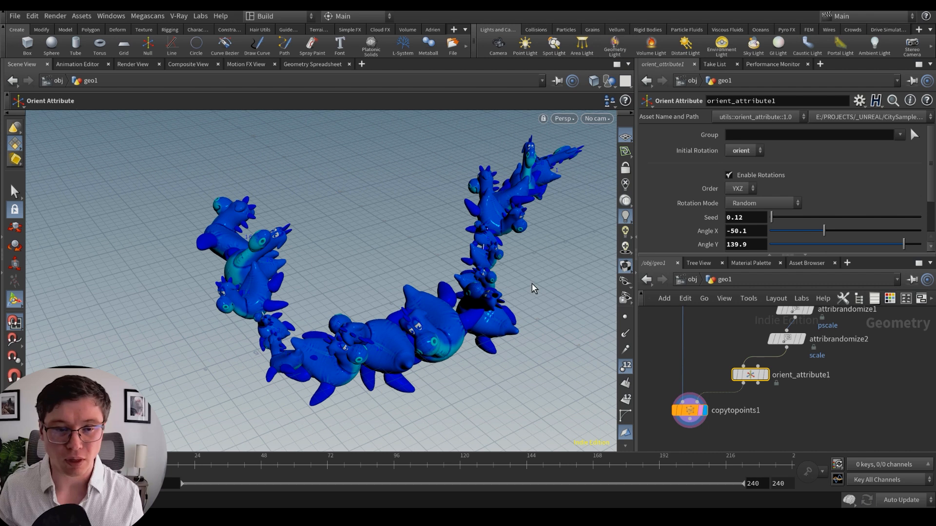
# Step: Set Seed to 0, Angle X to -61.5, Angle Y to 41.4 and Angle Z to 0, and review the node's orient attribute
pyautogui.moveTo(802, 229); pyautogui.dragTo(807, 231)
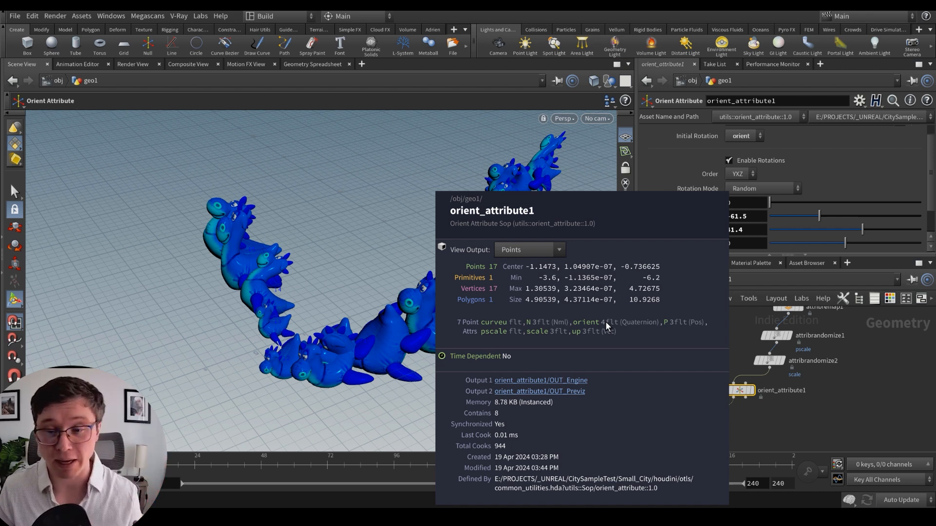
pyautogui.press('Escape')
pyautogui.moveTo(802, 369); pyautogui.dragTo(789, 405, button='middle')
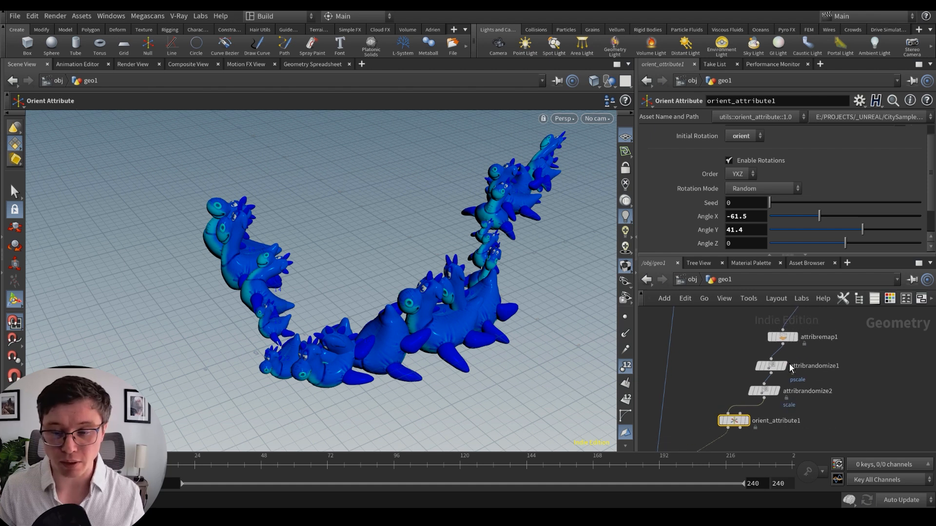
pyautogui.middleClick(790, 366)
# Step: Replace orient_attribute1 with an Attribute Wrangle wired between attribrandomize2 and copytopoints1
pyautogui.press('Delete')
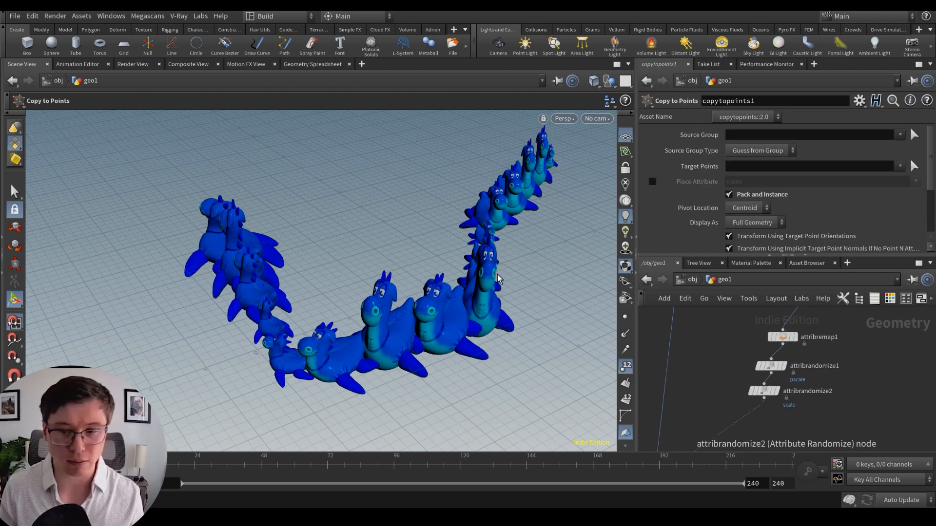
pyautogui.keyDown('alt'); pyautogui.moveTo(399, 306); pyautogui.dragTo(465, 291); pyautogui.keyUp('alt')
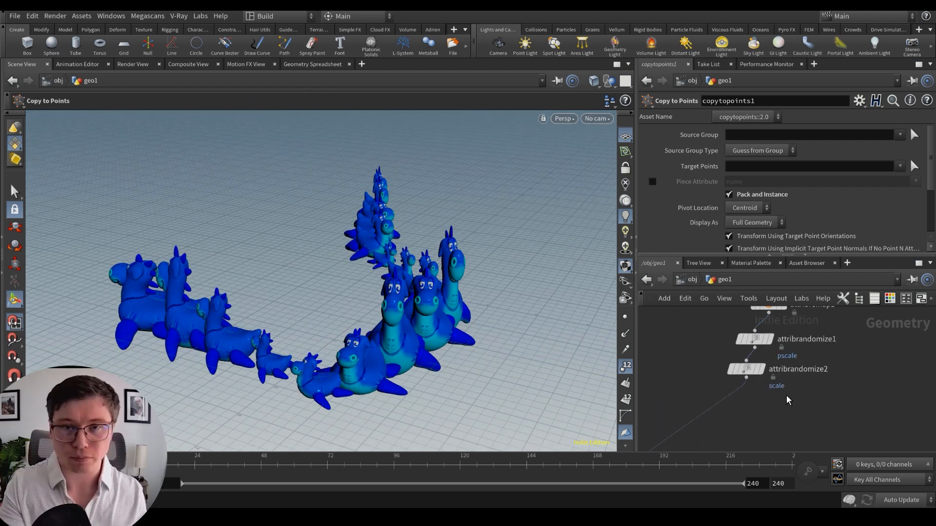
pyautogui.press('Tab')
pyautogui.write('attributewr')
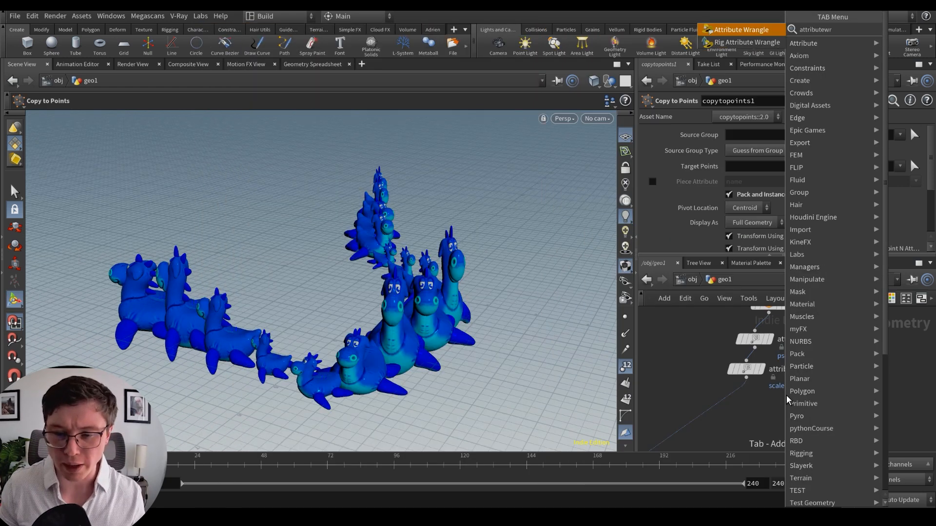
pyautogui.press('Return')
pyautogui.click(738, 410)
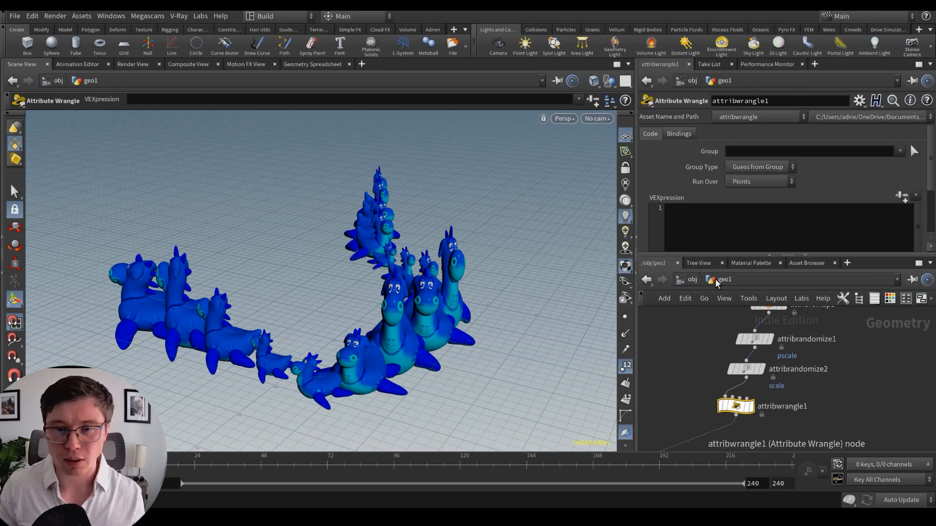
pyautogui.click(720, 224)
pyautogui.write('@orient = quaternion(maketransform(@N, @up));')
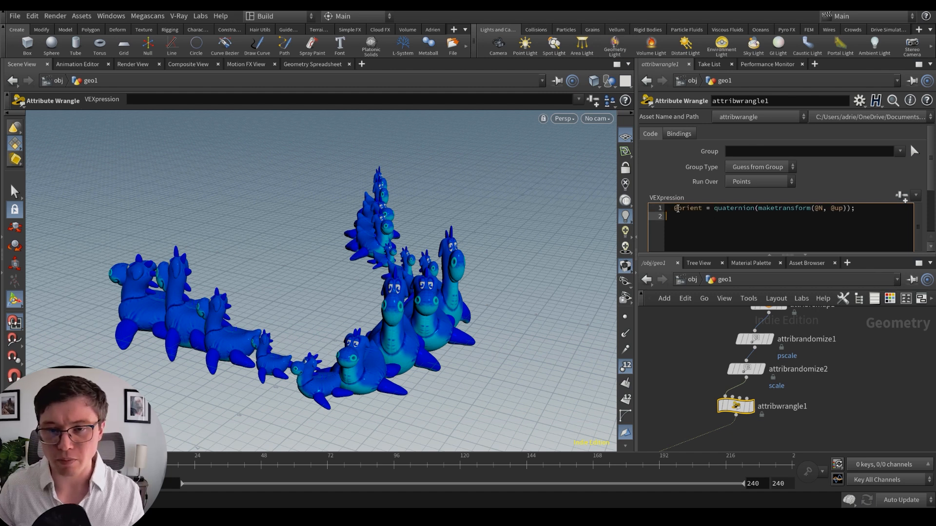
pyautogui.press('Return')
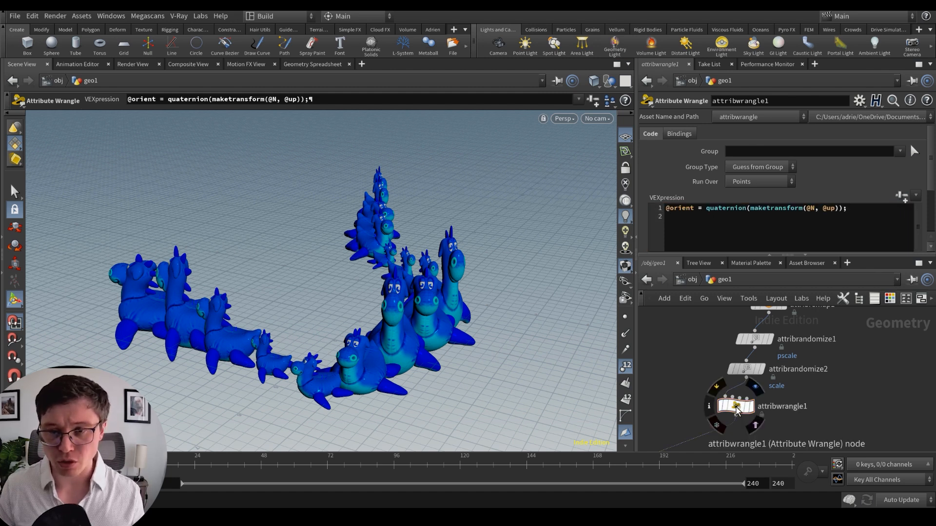
pyautogui.scroll(-1, 739, 369)
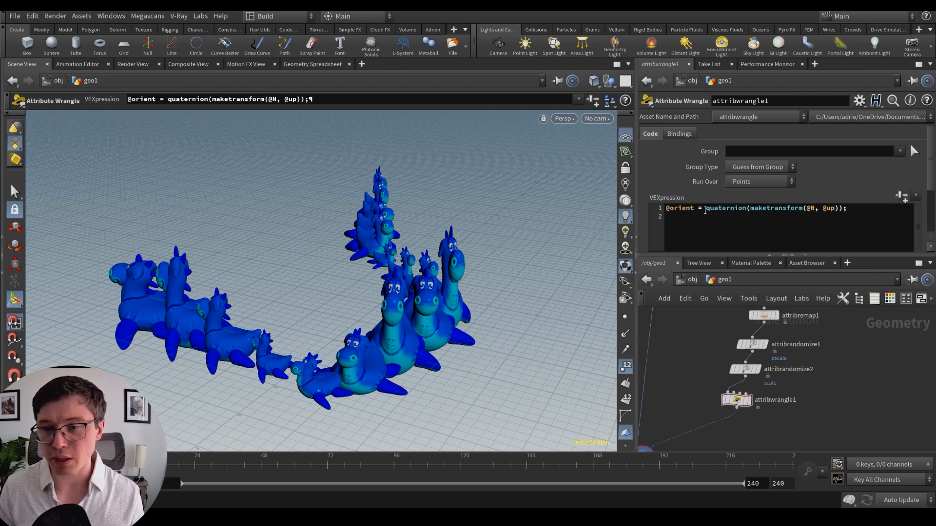
pyautogui.moveTo(749, 208); pyautogui.dragTo(840, 211)
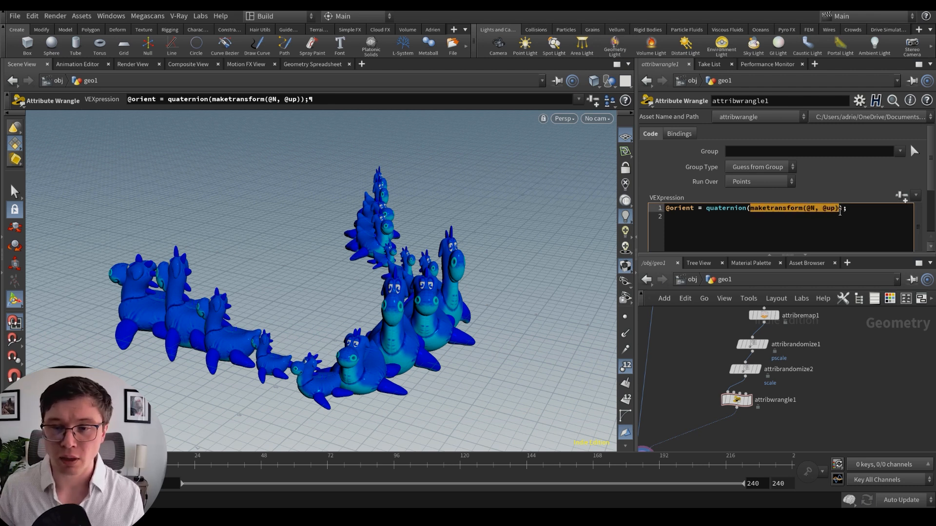
# Step: Highlight the maketransform and quaternion calls in attribwrangle1's VEXpression and check the node's information
pyautogui.click(831, 208)
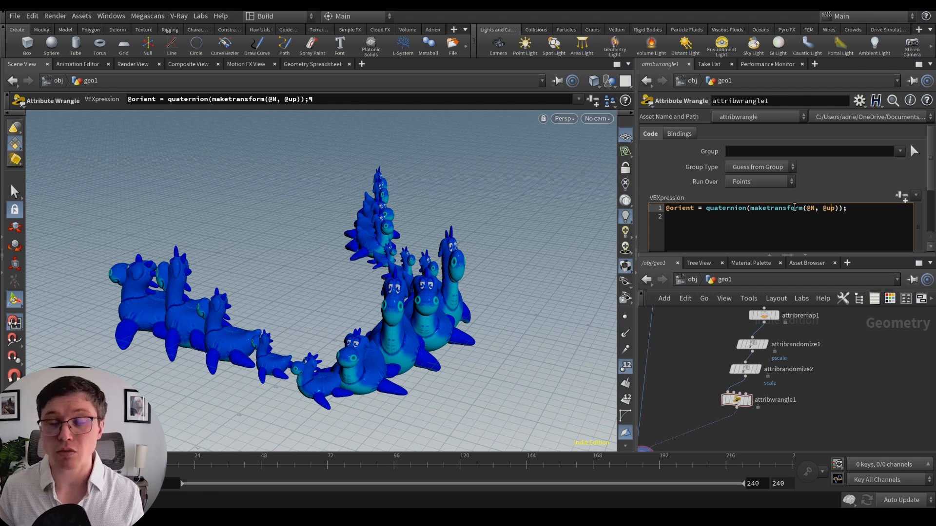
pyautogui.moveTo(704, 209); pyautogui.dragTo(806, 215)
pyautogui.click(807, 215)
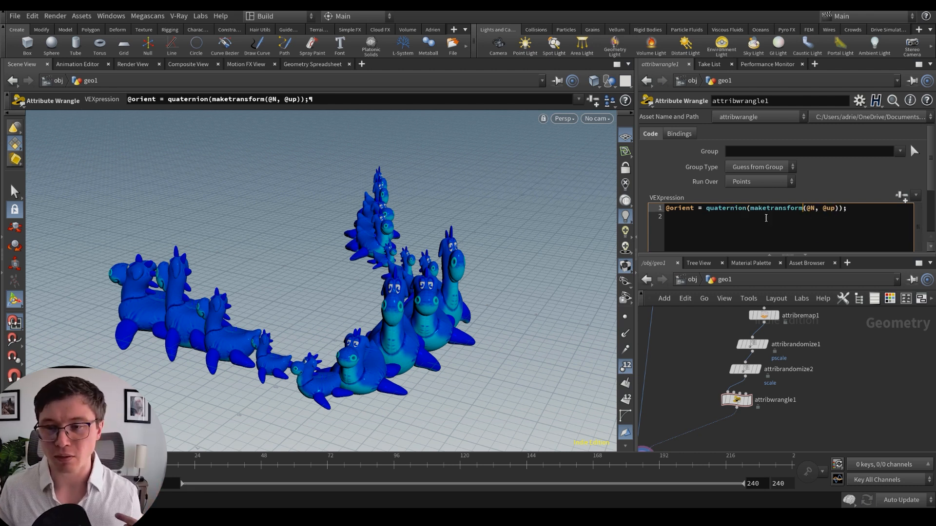
pyautogui.moveTo(839, 209)
pyautogui.mouseDown()
pyautogui.moveTo(788, 208)
pyautogui.moveTo(848, 209)
pyautogui.moveTo(837, 208)
pyautogui.mouseUp()
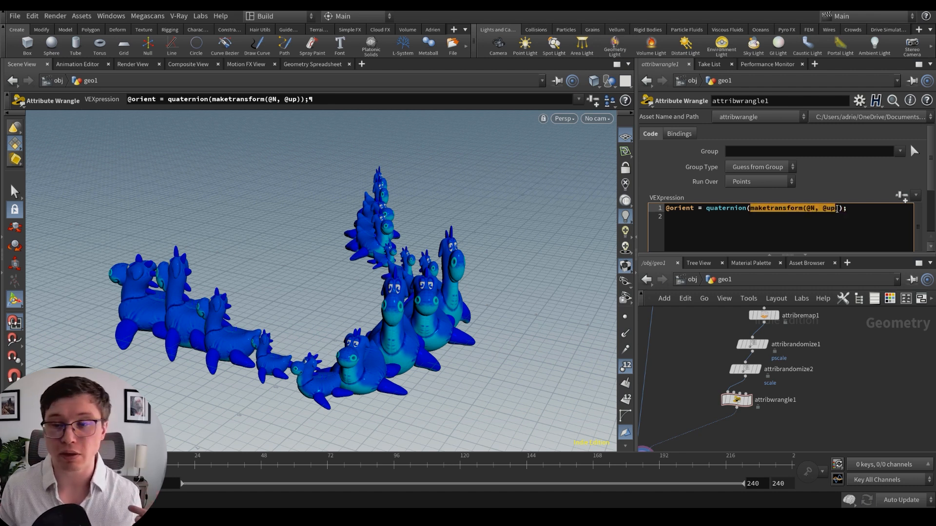
pyautogui.click(739, 207)
pyautogui.moveTo(706, 209); pyautogui.dragTo(821, 218)
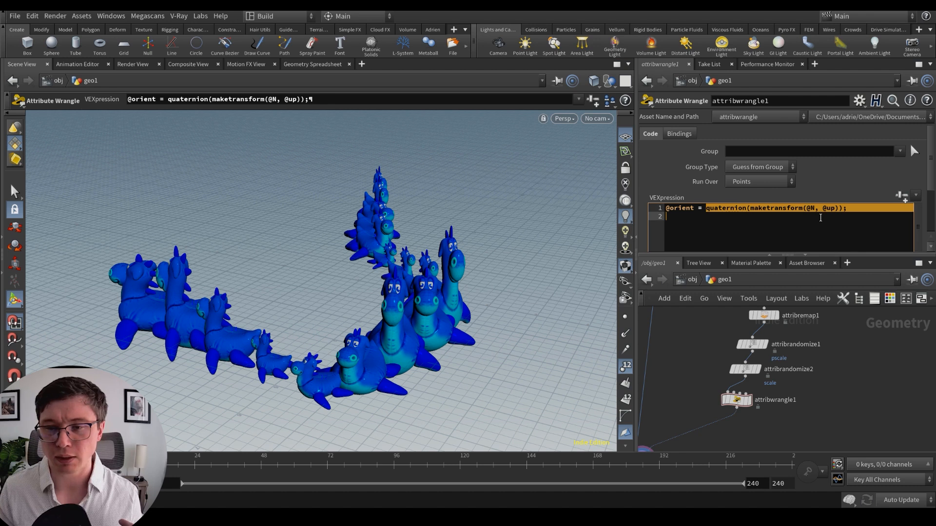
pyautogui.click(820, 218)
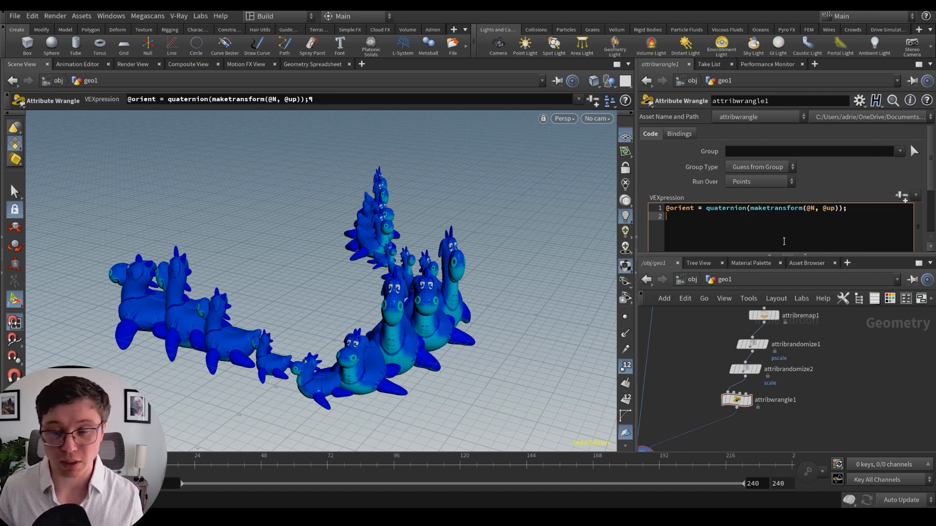
pyautogui.click(737, 401)
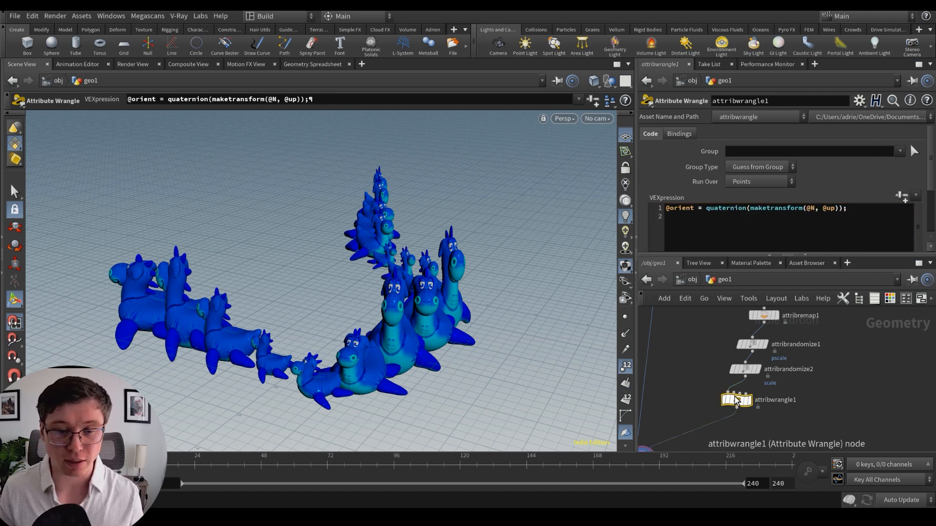
pyautogui.middleClick(736, 398)
# Step: Insert an Attribute Delete node on the wire between attribwrangle1 and copytopoints1
pyautogui.moveTo(699, 413); pyautogui.dragTo(716, 378, button='middle')
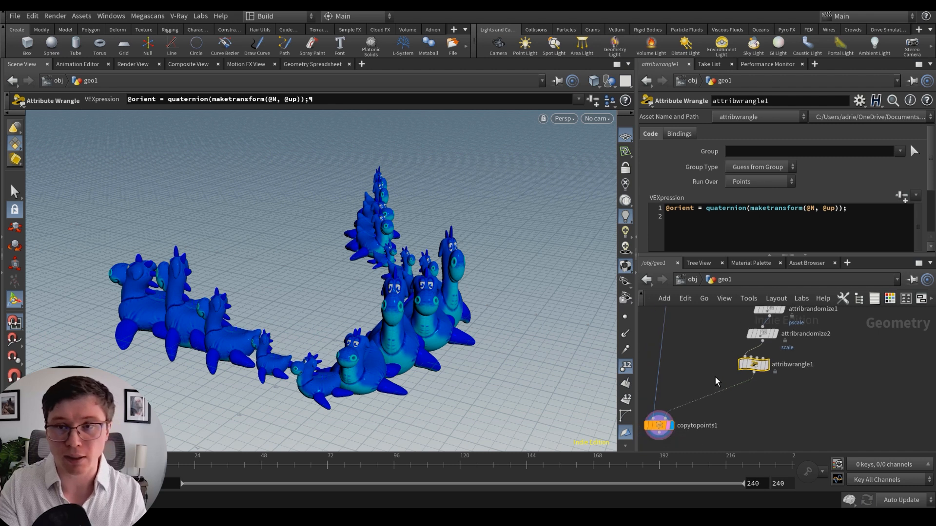
pyautogui.scroll(3, 715, 377)
pyautogui.press('Tab')
pyautogui.write('deletea')
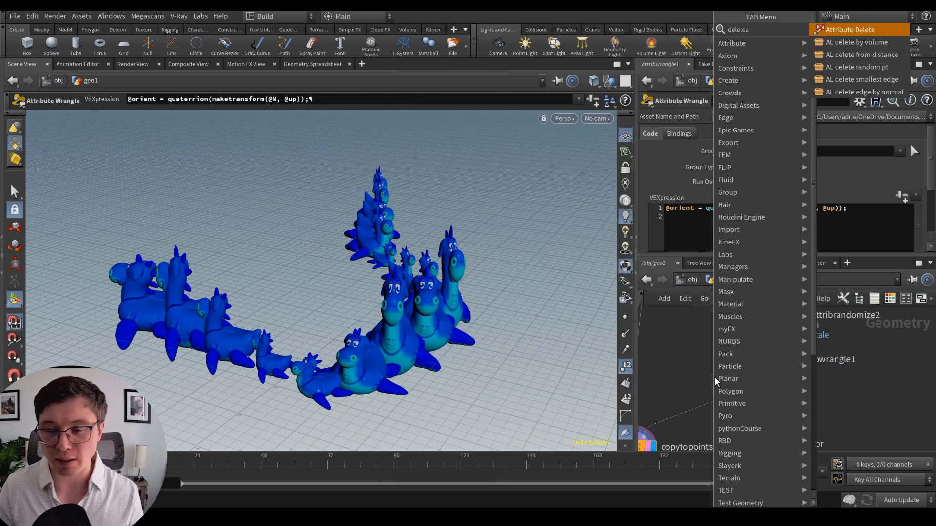
pyautogui.press('Return')
pyautogui.click(743, 403)
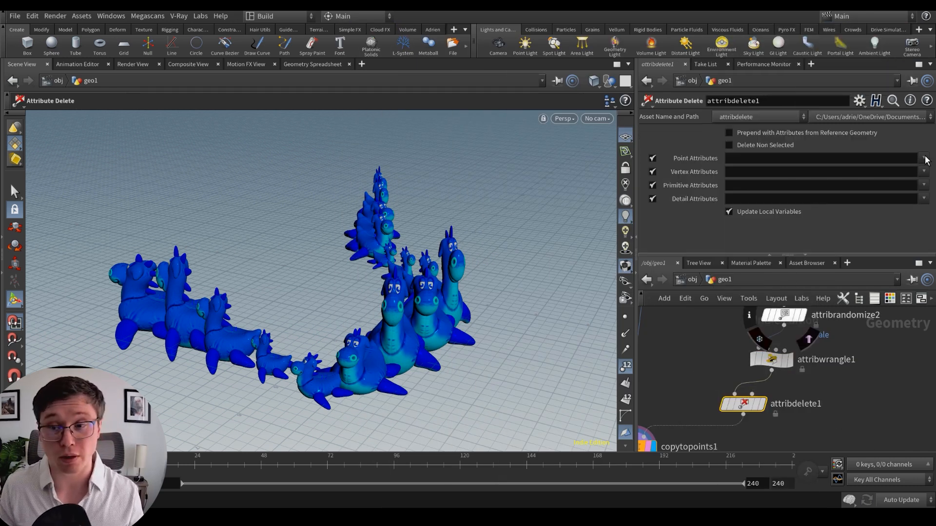
# Step: Set attribdelete1 to remove the point attributes up and N
pyautogui.click(924, 159)
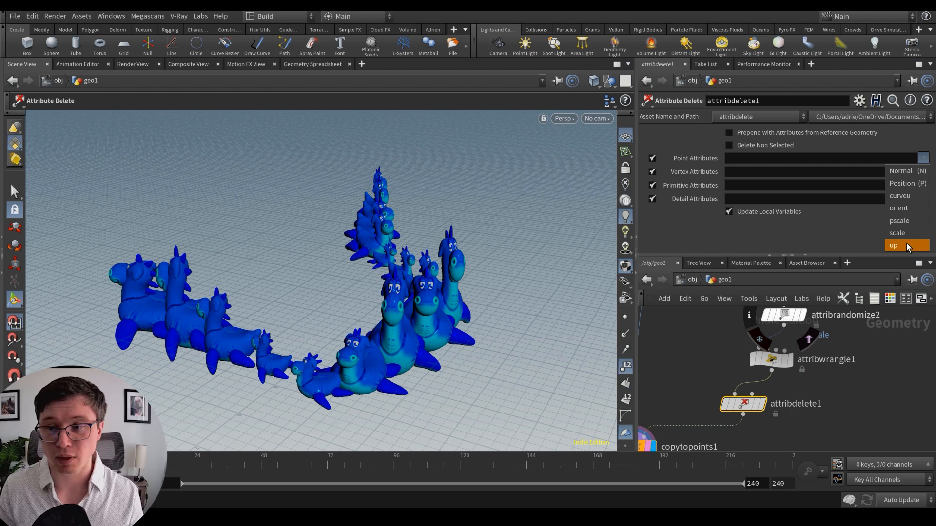
pyautogui.click(908, 245)
pyautogui.click(923, 158)
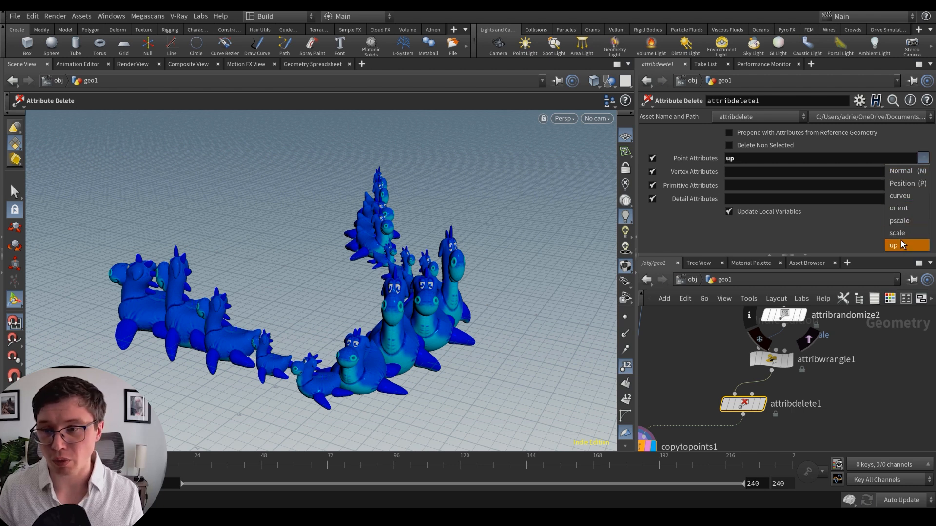
pyautogui.click(914, 163)
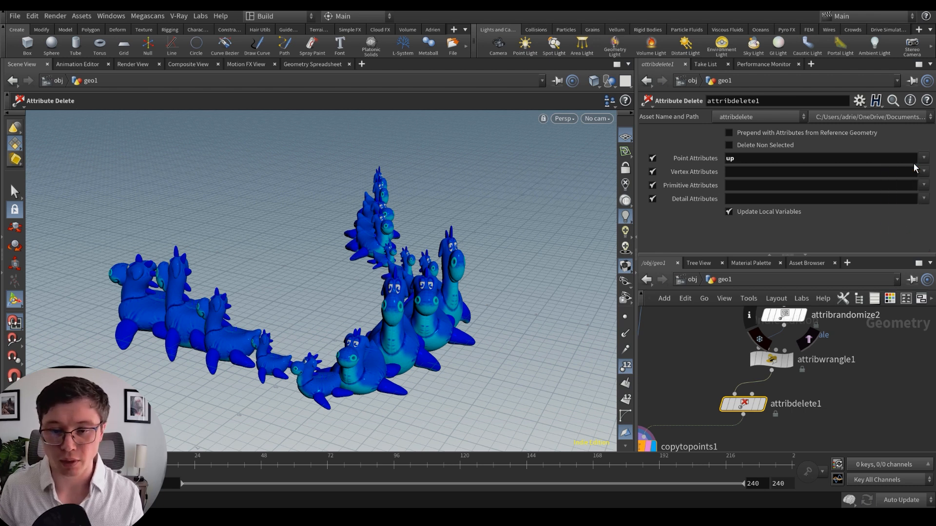
pyautogui.click(924, 160)
pyautogui.click(917, 164)
# Step: Inspect the point attributes that attribdelete1 outputs
pyautogui.moveTo(722, 387); pyautogui.dragTo(750, 378, button='middle')
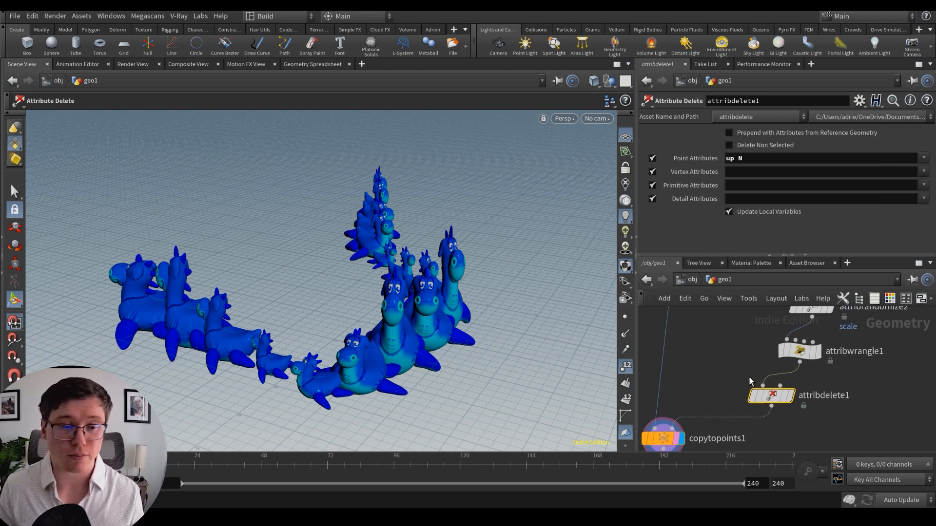
pyautogui.scroll(-2, 751, 381)
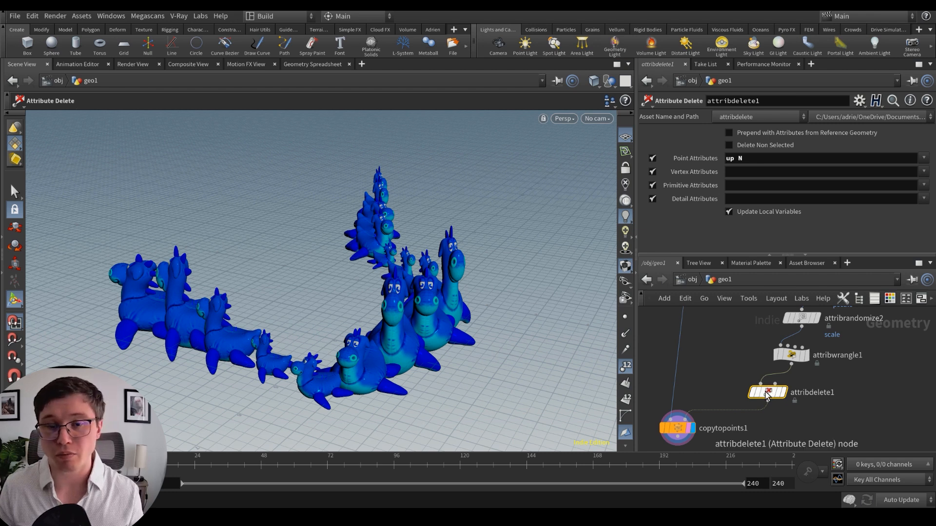
pyautogui.middleClick(767, 394)
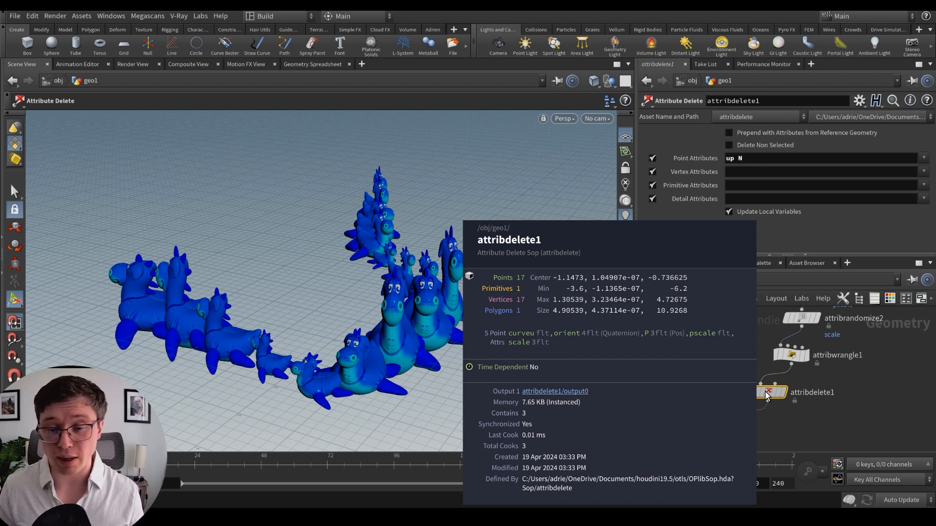
pyautogui.moveTo(718, 401); pyautogui.dragTo(755, 369, button='middle')
# Step: Make room above copytopoints1, insert an Attribute VOP between attribdelete1 and copytopoints1, and enter its network
pyautogui.moveTo(716, 402); pyautogui.dragTo(702, 418)
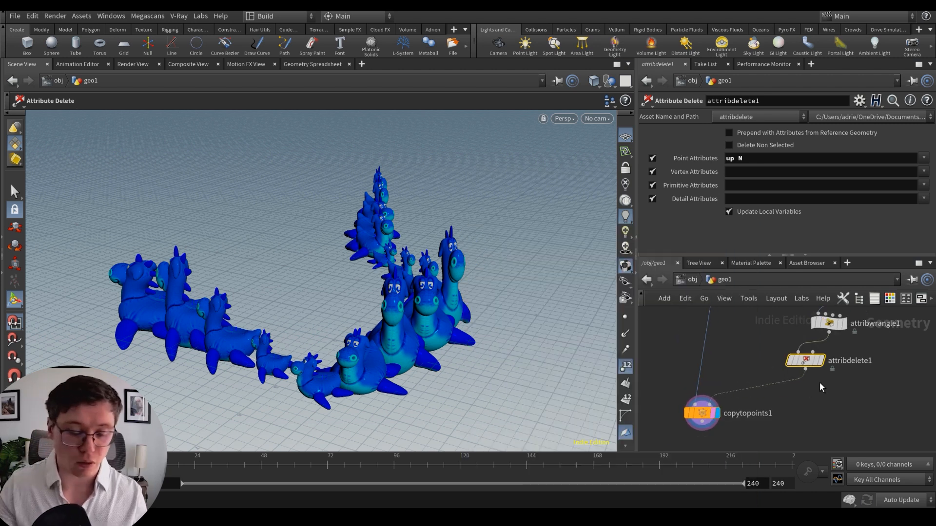
pyautogui.press('Tab')
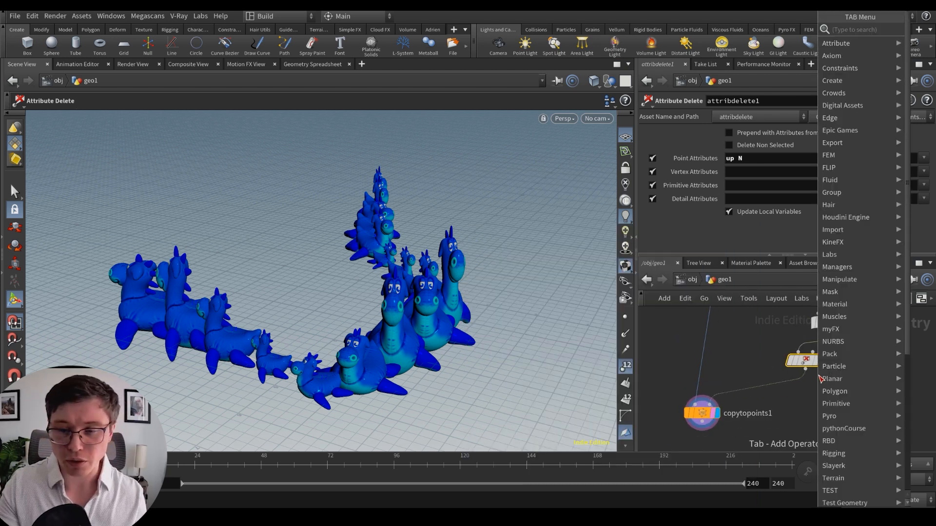
pyautogui.write('aw')
pyautogui.press('Return')
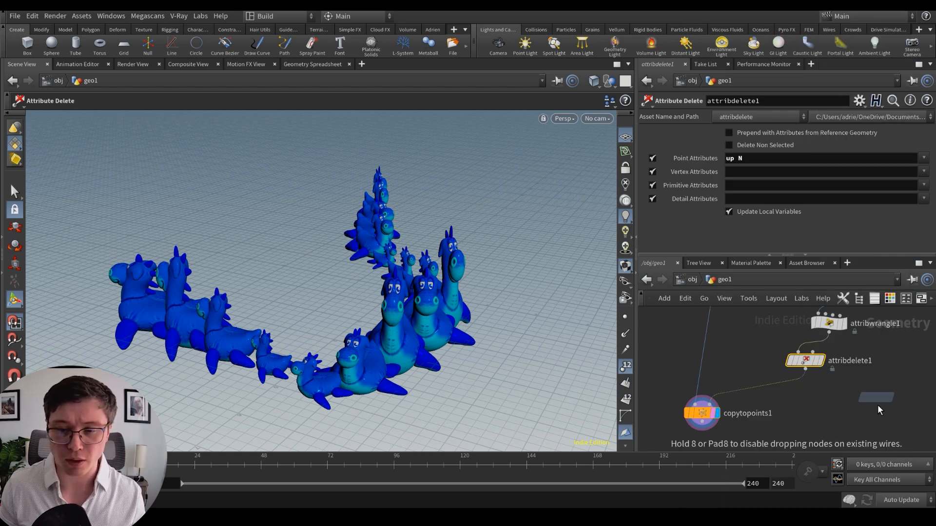
pyautogui.click(780, 396)
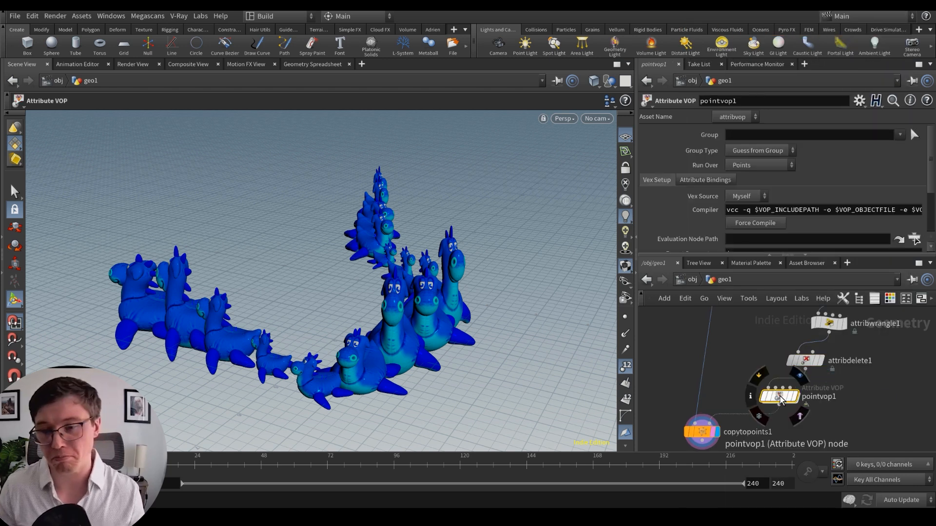
pyautogui.doubleClick(780, 397)
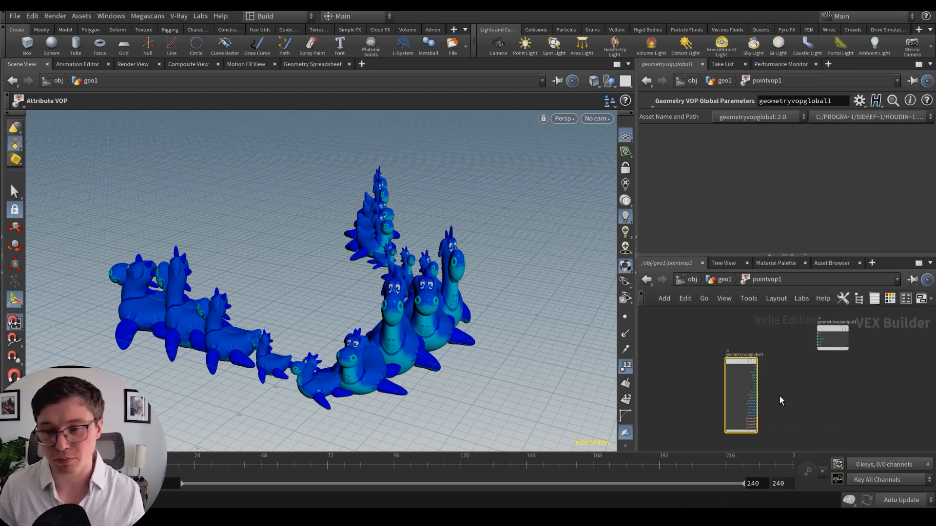
# Step: Add a Bind node named orient to the VOP network and place it above the global parameters node
pyautogui.click(736, 349)
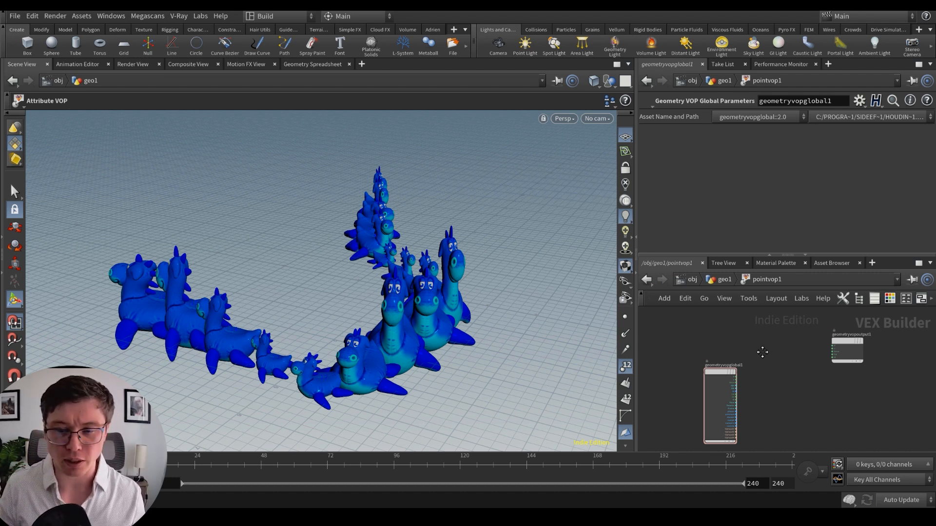
pyautogui.scroll(3, 717, 356)
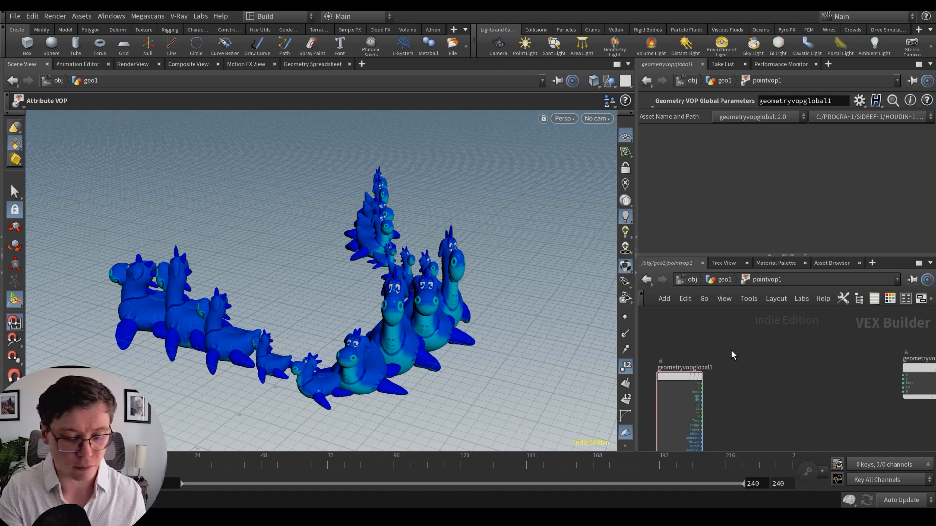
pyautogui.press('Tab')
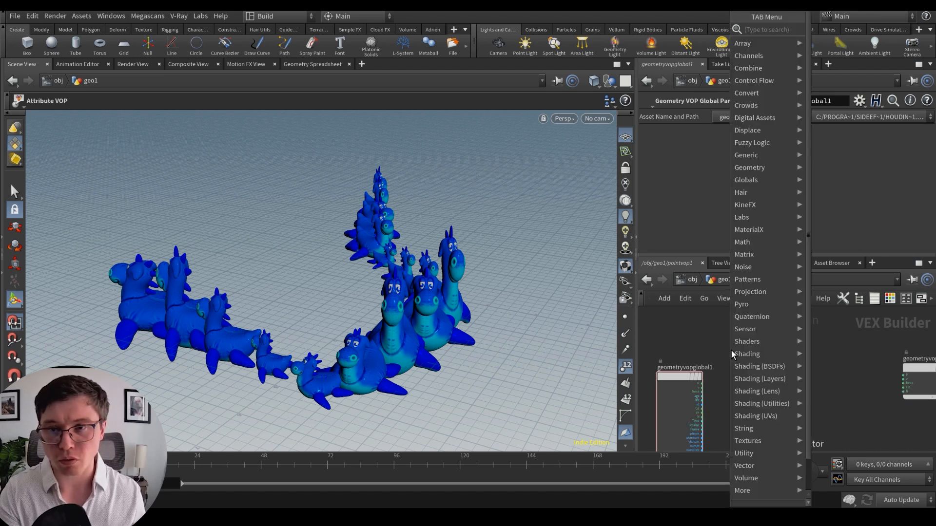
pyautogui.write('bind')
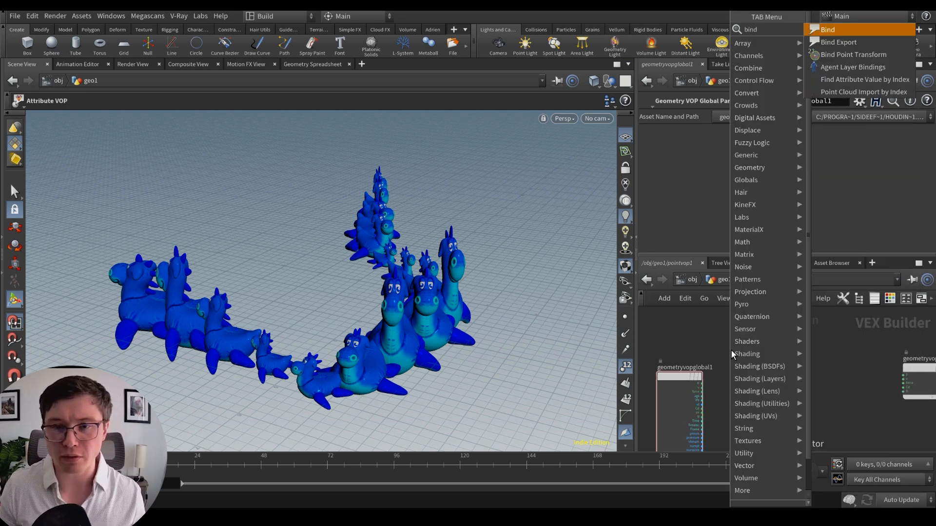
pyautogui.press('Return')
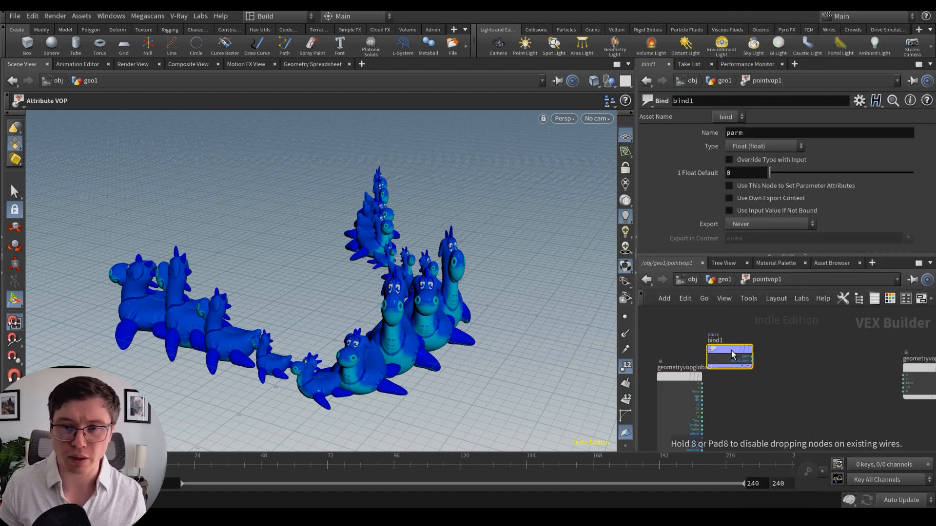
pyautogui.doubleClick(745, 136)
pyautogui.write('orient')
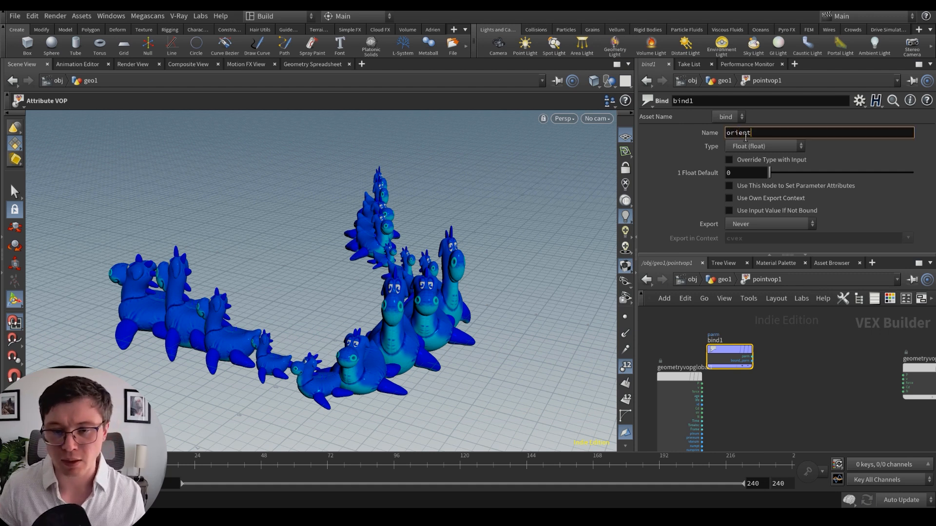
pyautogui.press('Return')
pyautogui.moveTo(733, 352); pyautogui.dragTo(745, 323)
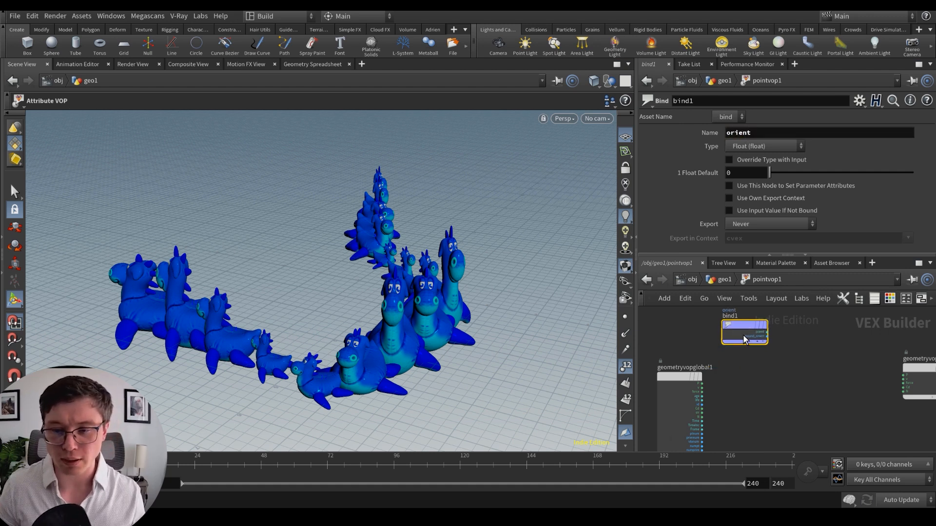
# Step: Add a Bind Export node across from bind1 in the VOP network
pyautogui.scroll(2, 768, 347)
pyautogui.moveTo(780, 342); pyautogui.dragTo(758, 354, button='middle')
pyautogui.scroll(-1, 755, 351)
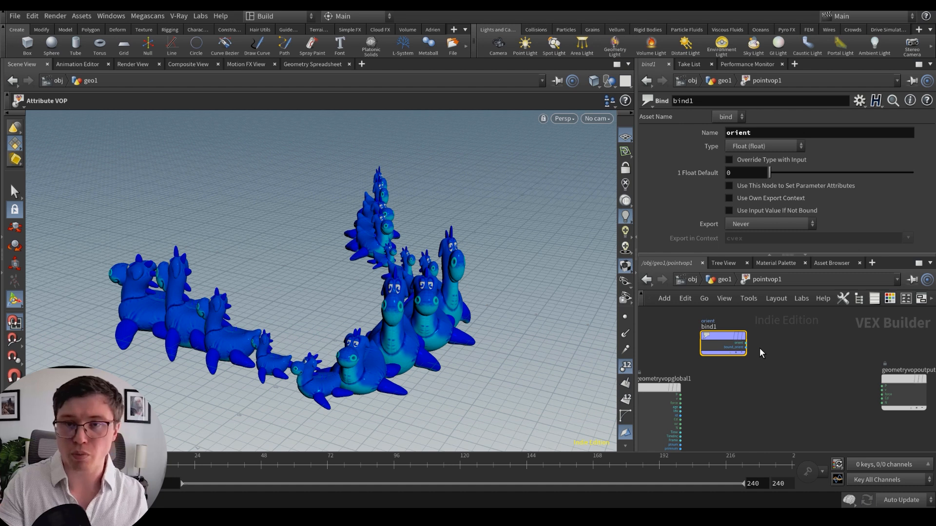
pyautogui.press('Tab')
pyautogui.write('binde')
pyautogui.press('Return')
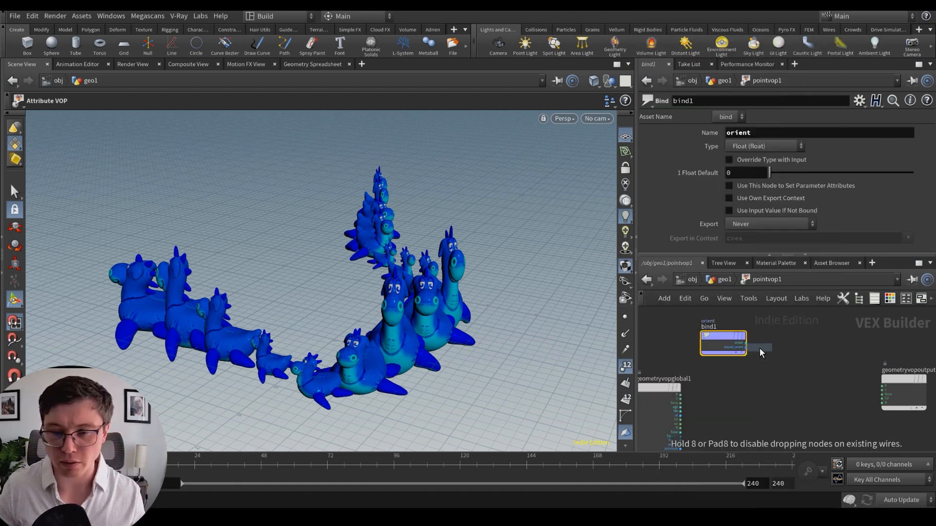
pyautogui.click(811, 332)
# Step: Wire bind1's orient output into the input of the export node bind2 and name that export orient
pyautogui.scroll(2, 750, 343)
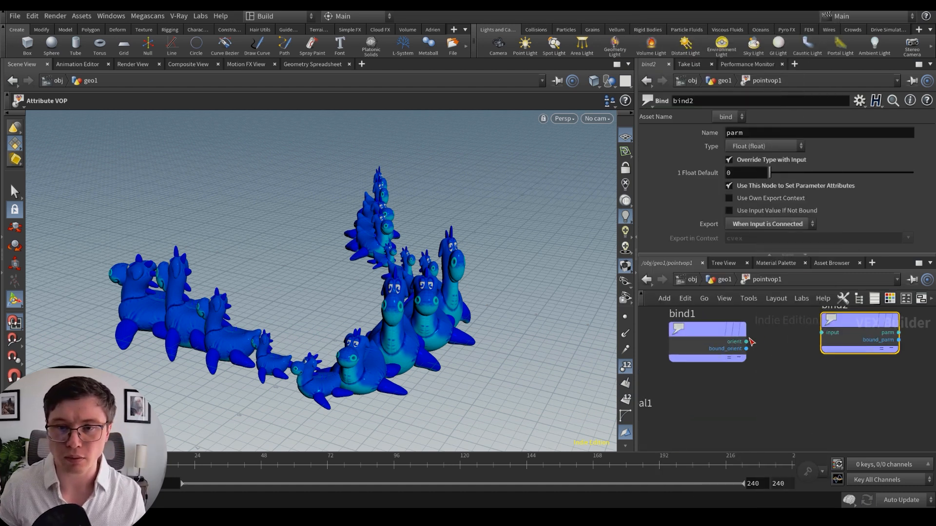
pyautogui.moveTo(749, 342); pyautogui.dragTo(822, 333)
pyautogui.doubleClick(735, 133)
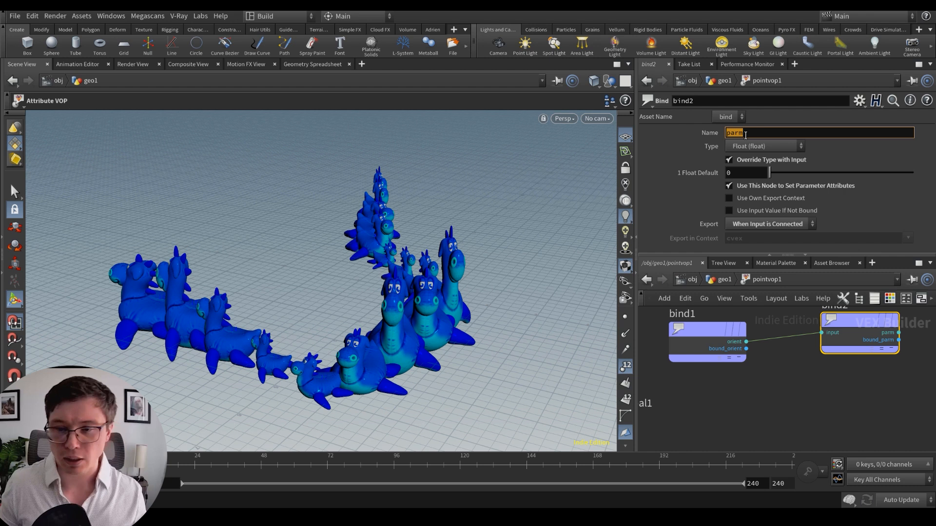
pyautogui.write('orient')
pyautogui.press('Return')
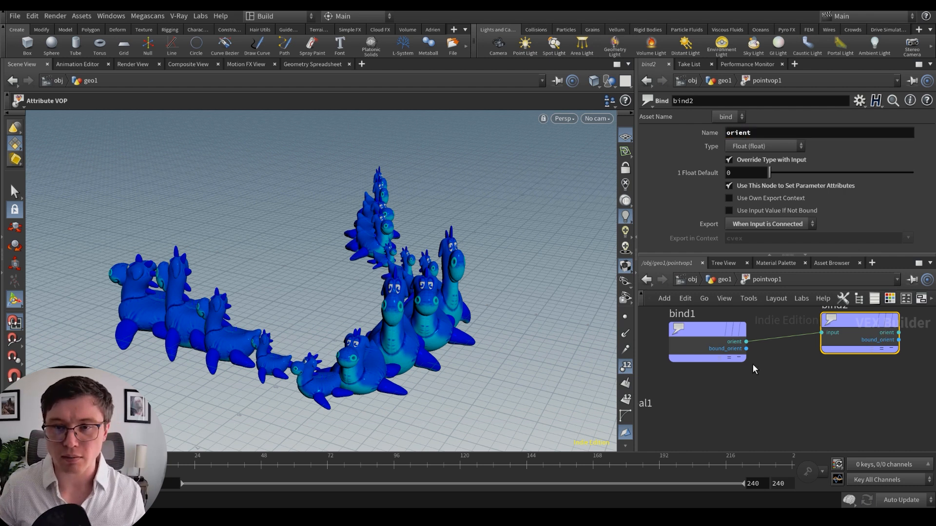
# Step: Add a Quaternion Multiply node and insert it on the wire between bind1 and bind2
pyautogui.moveTo(715, 334)
pyautogui.mouseDown()
pyautogui.moveTo(702, 329)
pyautogui.moveTo(709, 347)
pyautogui.mouseUp()
pyautogui.scroll(-2, 719, 352)
pyautogui.scroll(2, 751, 305)
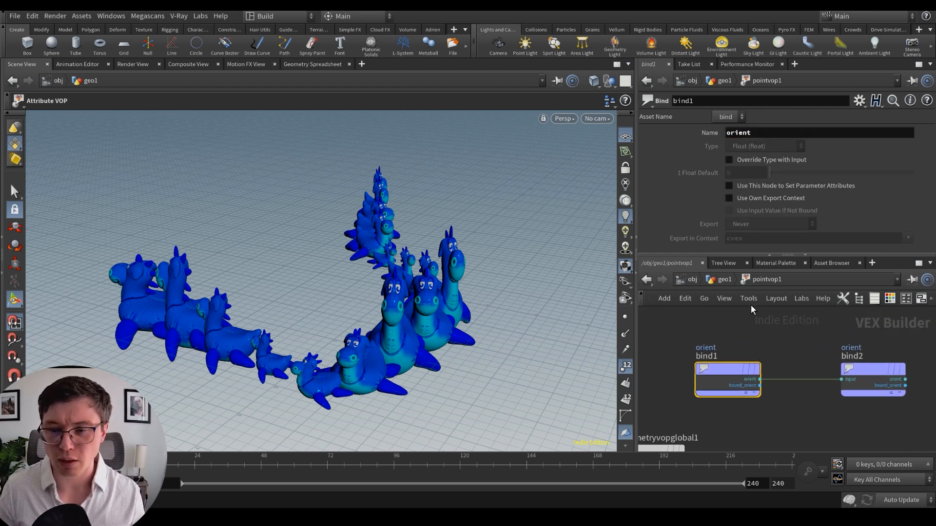
pyautogui.scroll(-3, 839, 358)
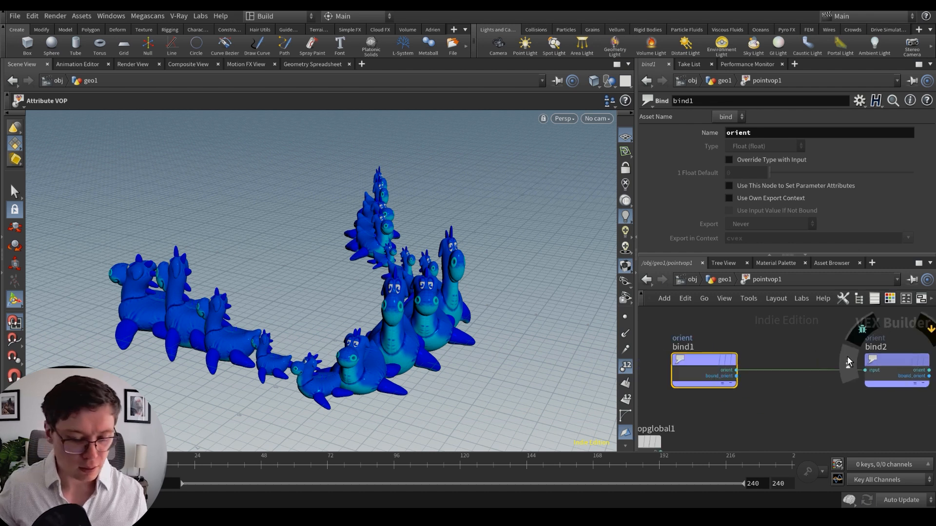
pyautogui.press('Tab')
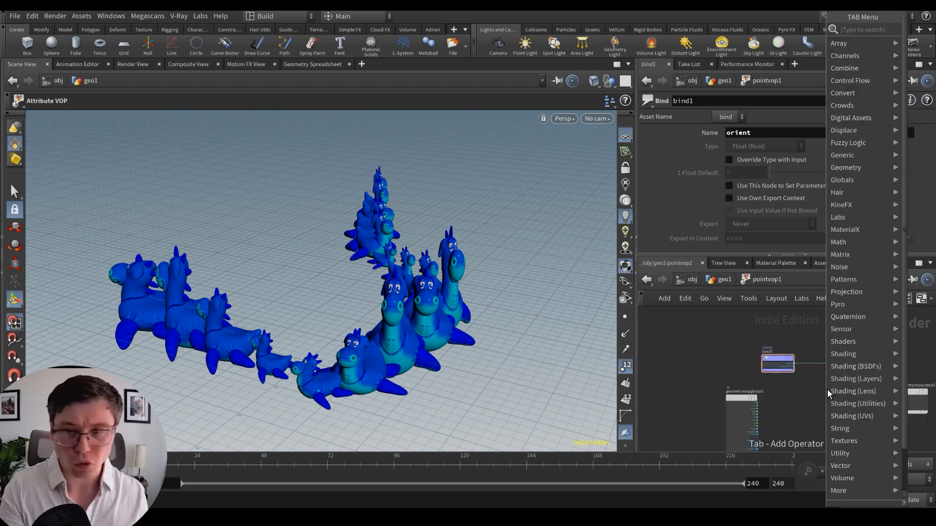
pyautogui.write('qmul')
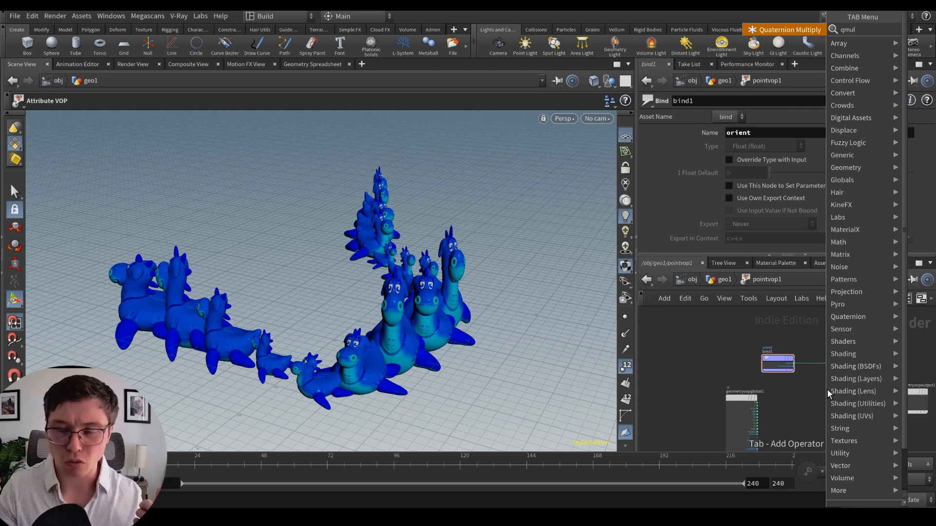
pyautogui.press('Return')
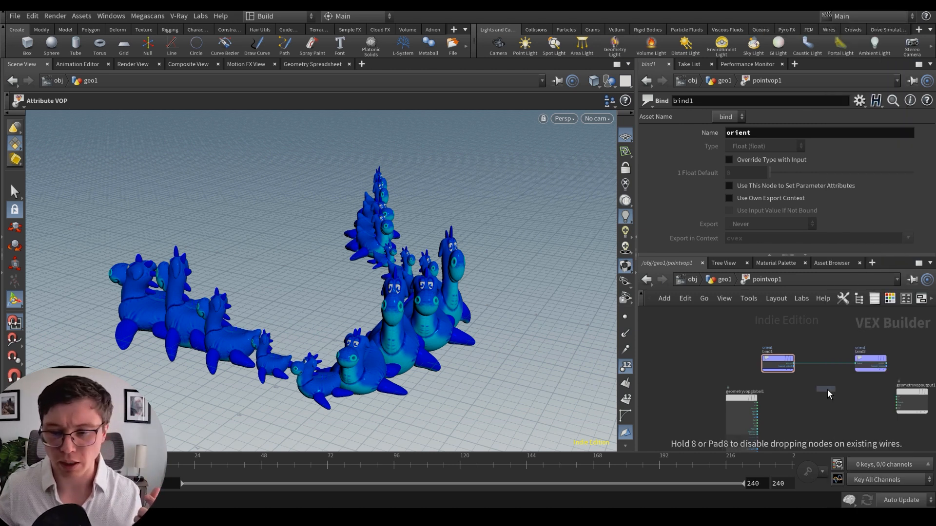
pyautogui.click(826, 390)
pyautogui.scroll(4, 827, 390)
pyautogui.moveTo(826, 390); pyautogui.dragTo(852, 360)
pyautogui.moveTo(780, 424); pyautogui.dragTo(790, 405, button='middle')
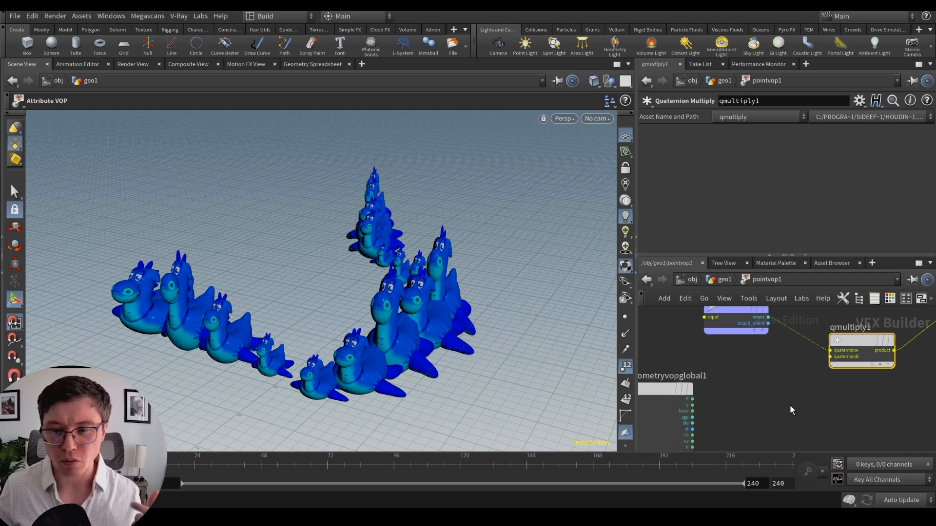
# Step: Reposition the global parameters node and bind1 to free space for nodes ahead of qmultiply1
pyautogui.scroll(-3, 791, 403)
pyautogui.scroll(3, 807, 392)
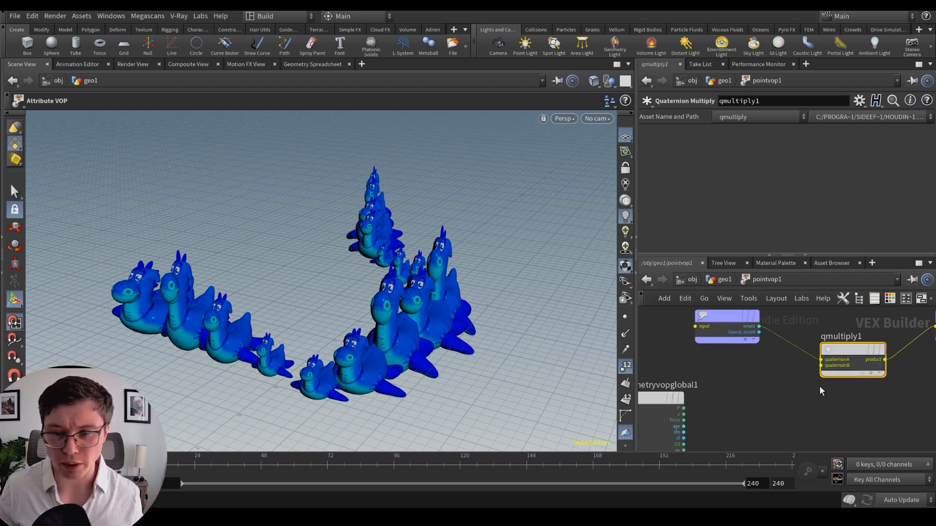
pyautogui.click(740, 369)
pyautogui.moveTo(802, 353); pyautogui.dragTo(824, 358, button='middle')
pyautogui.click(858, 402)
pyautogui.scroll(-3, 824, 358)
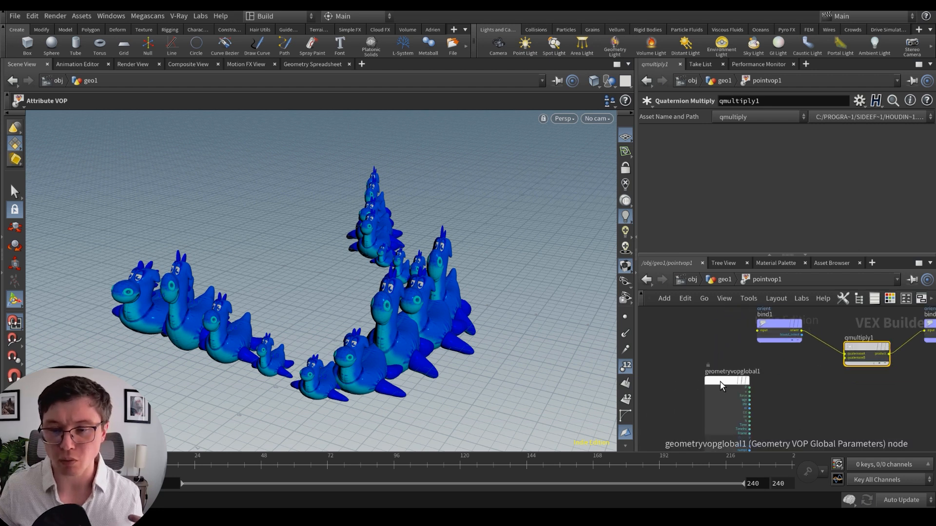
pyautogui.moveTo(713, 382); pyautogui.dragTo(652, 371)
pyautogui.moveTo(765, 361); pyautogui.dragTo(750, 396, button='middle')
pyautogui.moveTo(759, 360); pyautogui.dragTo(744, 338)
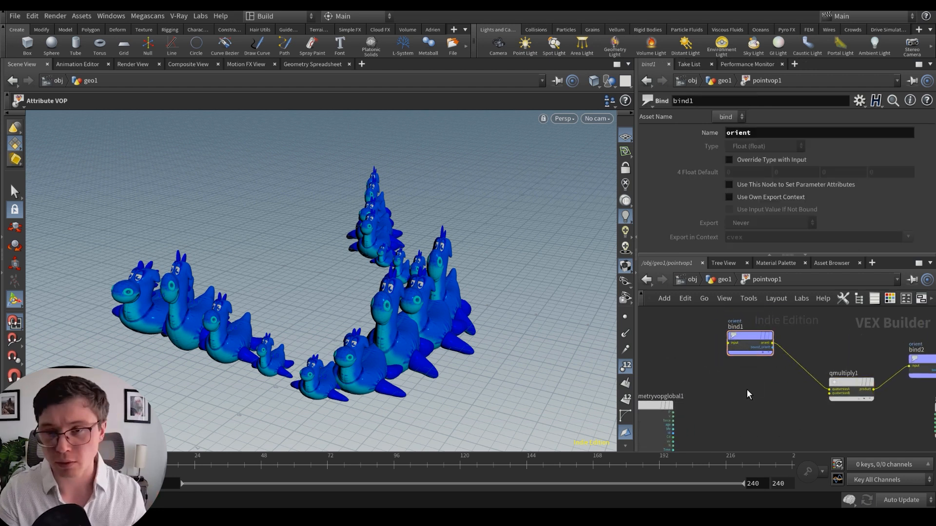
# Step: Add a Quaternion node below bind1 in the VOP network
pyautogui.press('Tab')
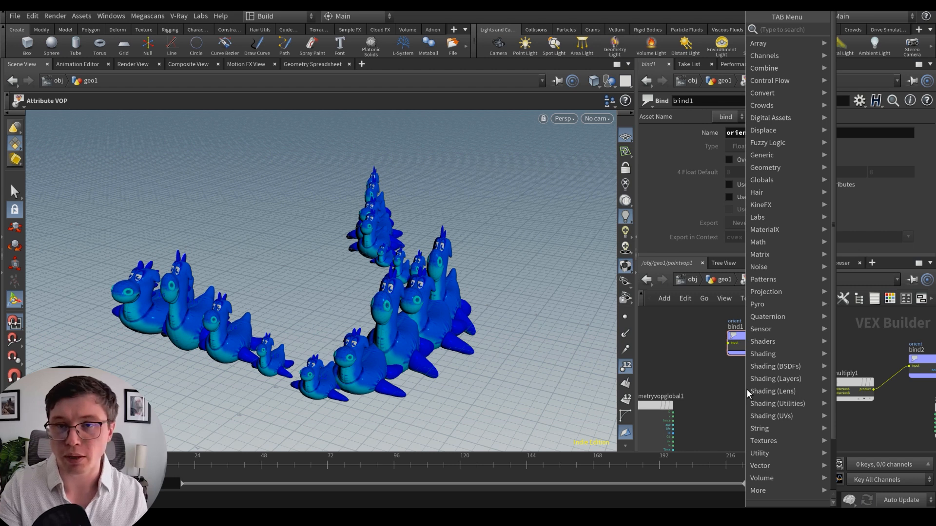
pyautogui.write('quate')
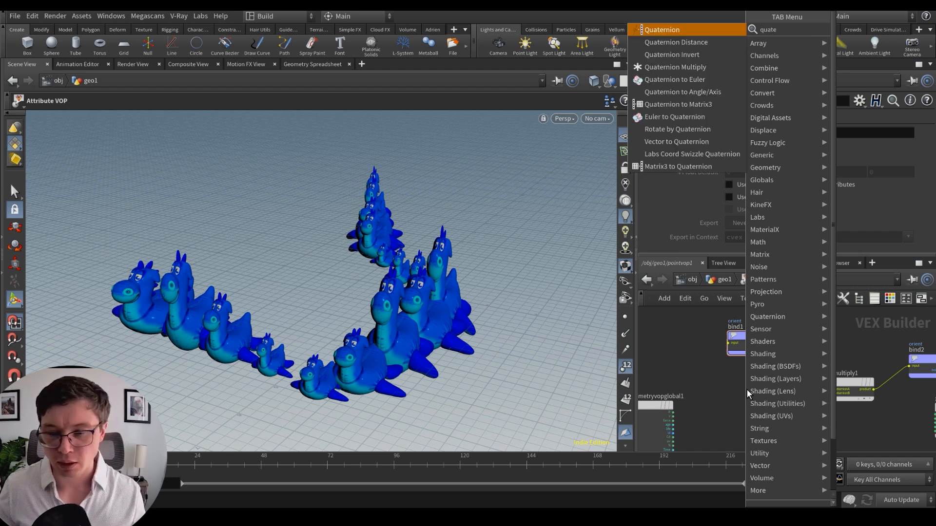
pyautogui.press('Return')
pyautogui.click(747, 390)
pyautogui.scroll(5, 747, 390)
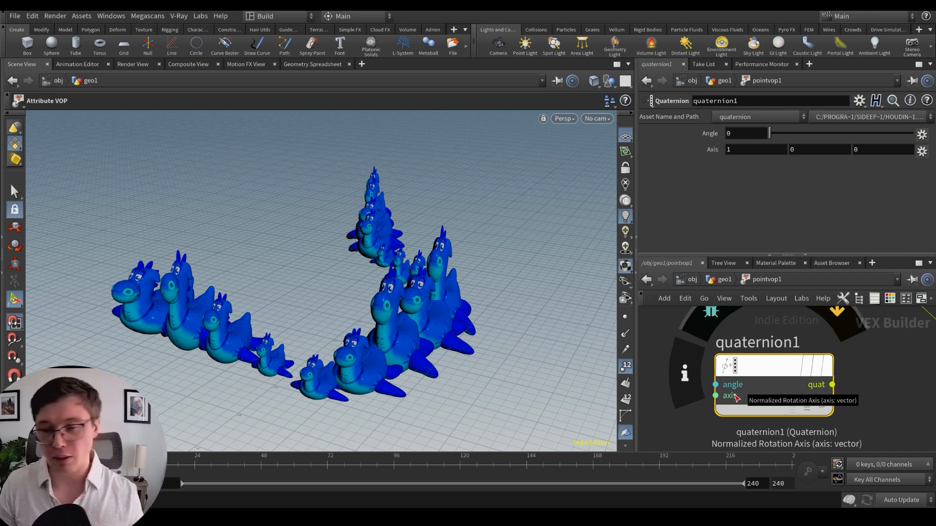
# Step: Move the global parameters node farther down to clear the area in front of quaternion1
pyautogui.scroll(-5, 705, 386)
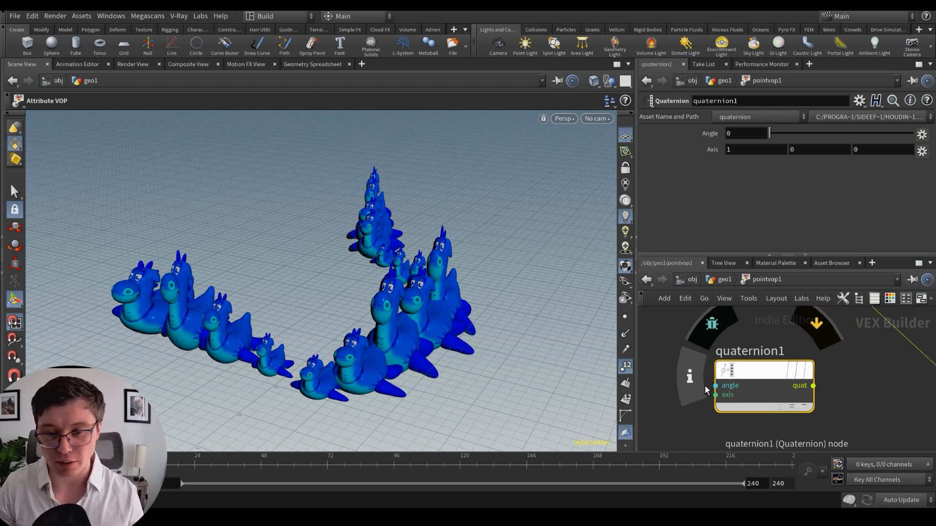
pyautogui.scroll(-3, 755, 376)
pyautogui.moveTo(692, 384); pyautogui.dragTo(679, 427)
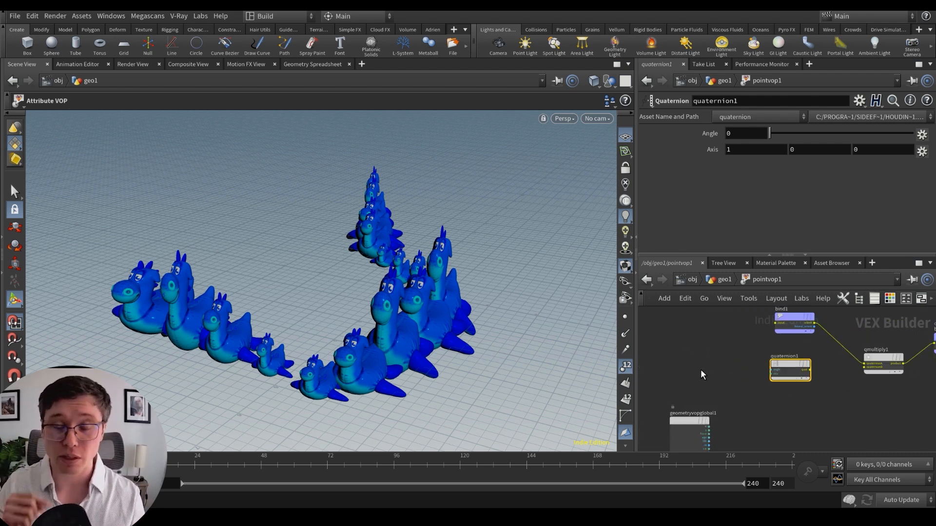
pyautogui.scroll(3, 703, 368)
pyautogui.click(705, 366)
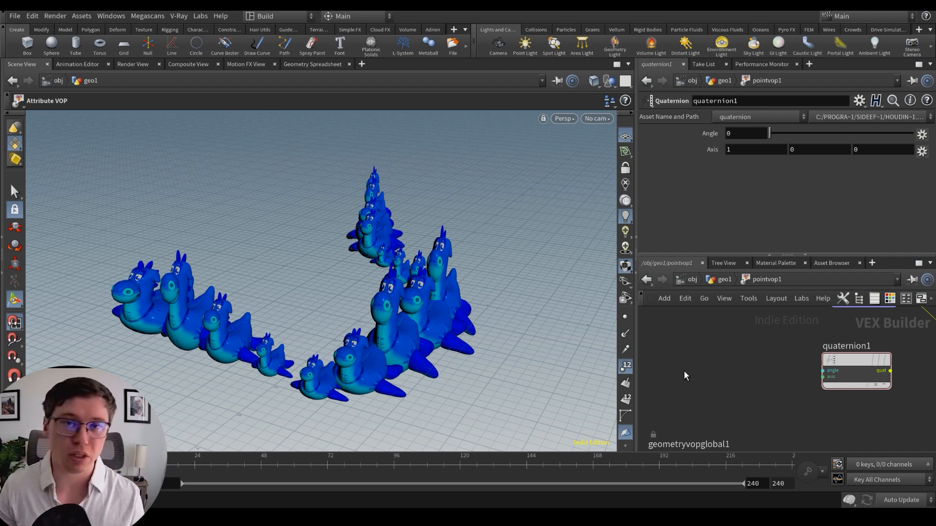
# Step: Add a Parameter node ahead of quaternion1, with both its name and label set to angle
pyautogui.moveTo(698, 353); pyautogui.dragTo(710, 355, button='middle')
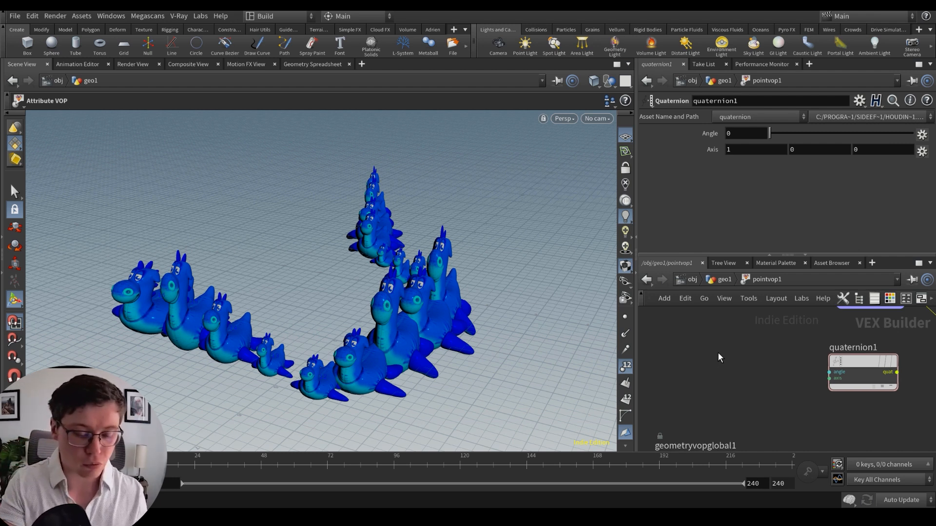
pyautogui.press('Tab')
pyautogui.write('const')
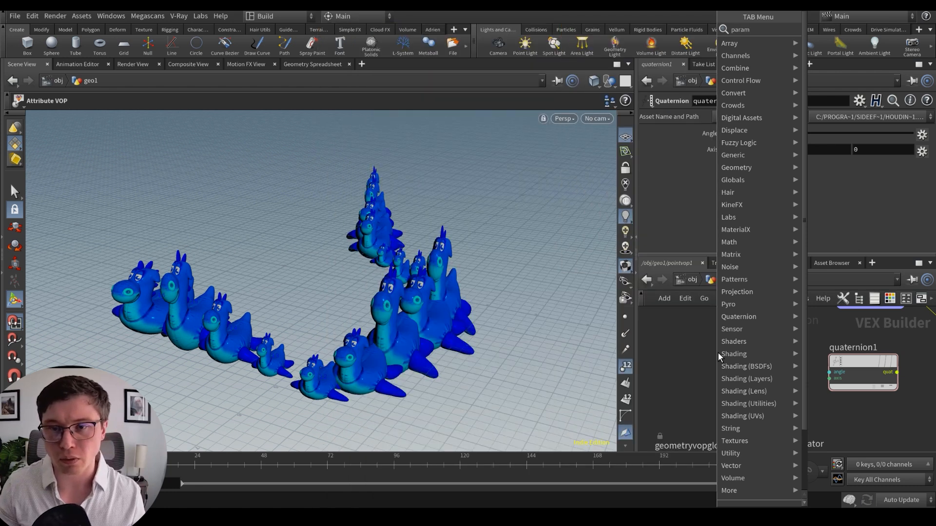
pyautogui.press('Return')
pyautogui.click(717, 352)
pyautogui.click(754, 132)
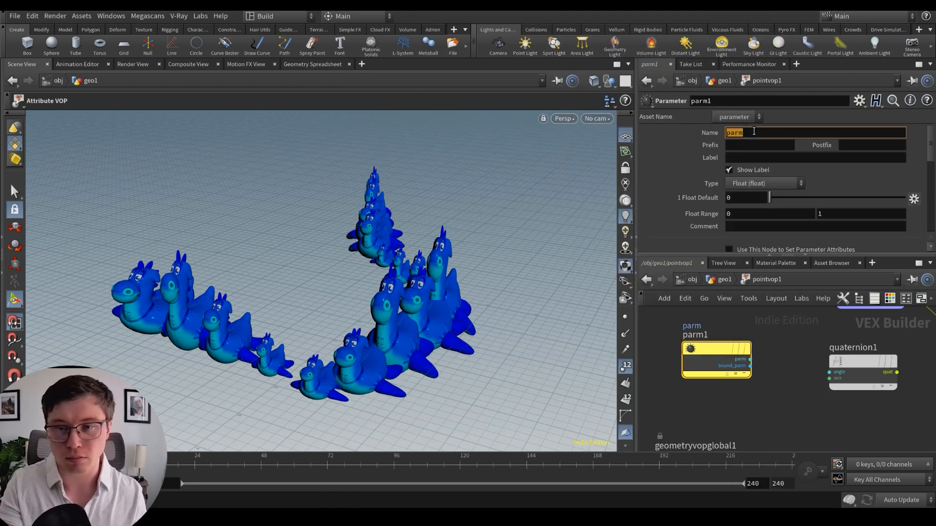
pyautogui.write('angle')
pyautogui.press('Tab')
pyautogui.press('Tab')
pyautogui.press('Tab')
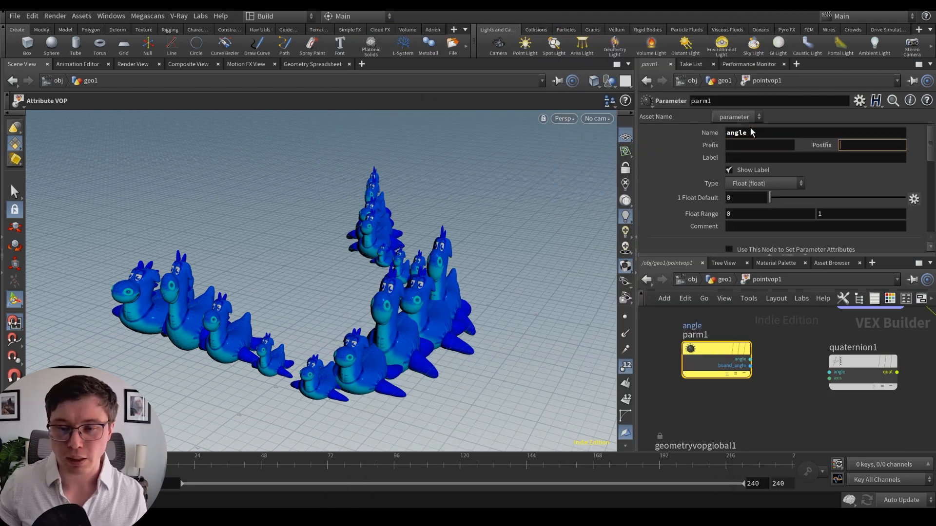
pyautogui.write('angle')
pyautogui.press('Return')
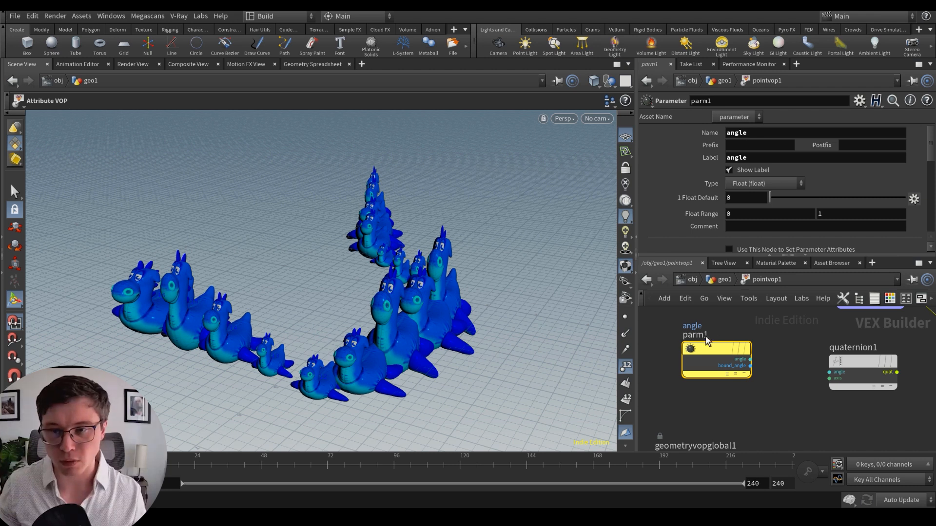
# Step: Set the upper limit of the angle parameter's float range to 360 and move the node farther from quaternion1
pyautogui.moveTo(700, 349); pyautogui.dragTo(660, 361)
pyautogui.moveTo(720, 397); pyautogui.dragTo(775, 385, button='middle')
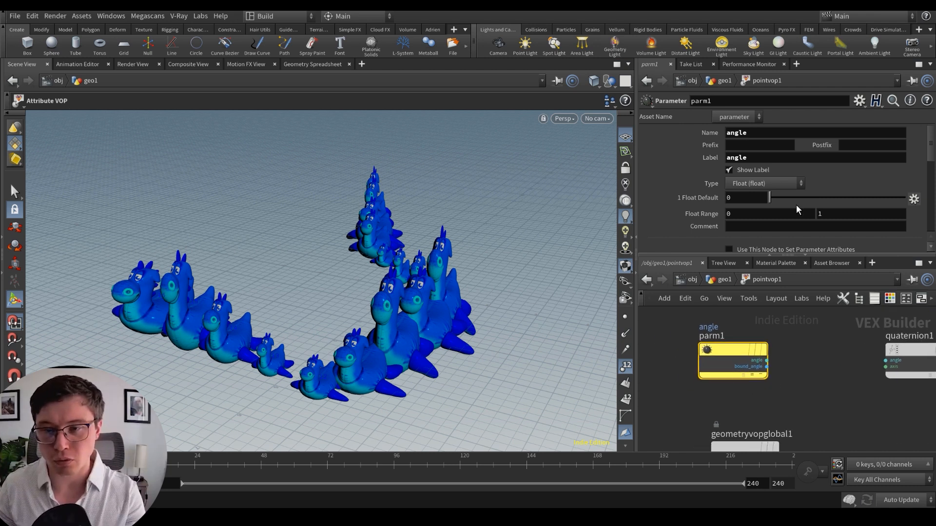
pyautogui.doubleClick(828, 212)
pyautogui.write('360')
pyautogui.press('Return')
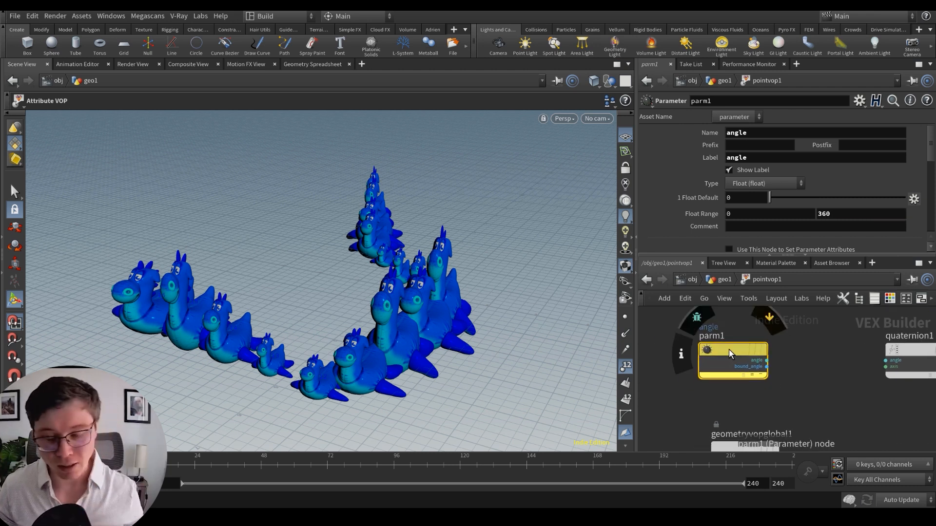
pyautogui.moveTo(730, 350); pyautogui.dragTo(691, 350)
pyautogui.moveTo(771, 356); pyautogui.dragTo(742, 364, button='middle')
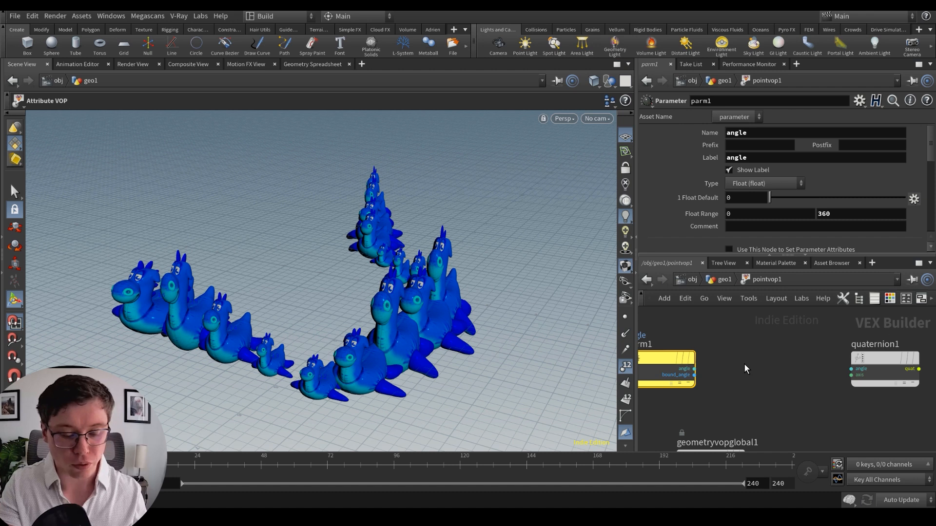
# Step: Add a Degrees to Radians node between parm1 and quaternion1
pyautogui.press('Tab')
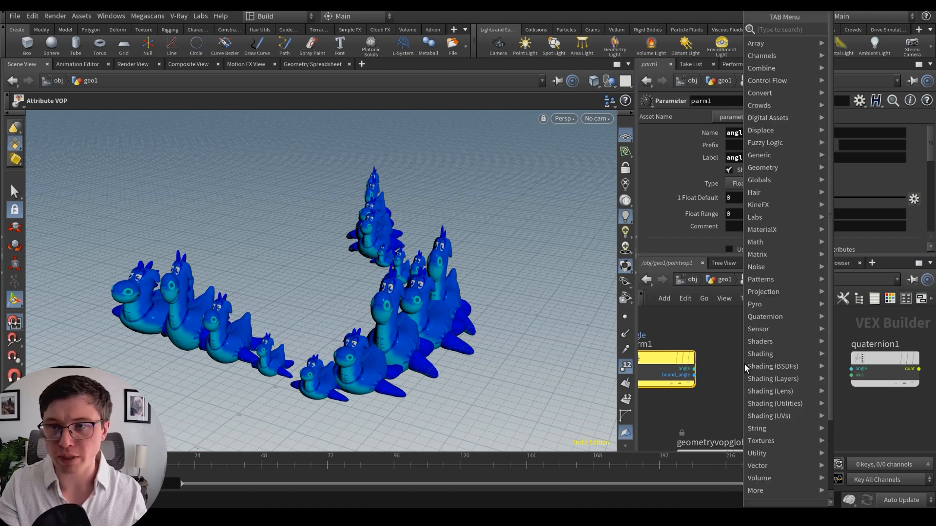
pyautogui.write('convert')
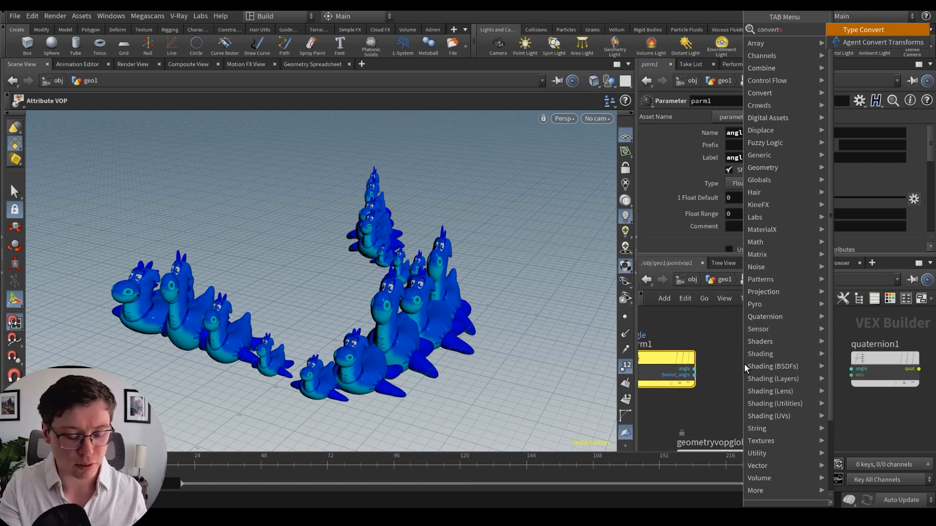
pyautogui.press('Escape')
pyautogui.press('Tab')
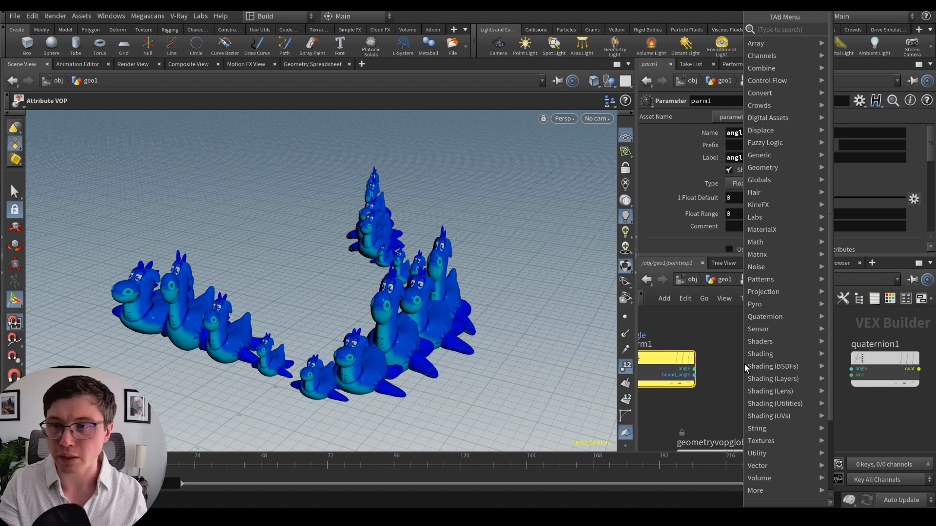
pyautogui.write('degree')
pyautogui.press('Return')
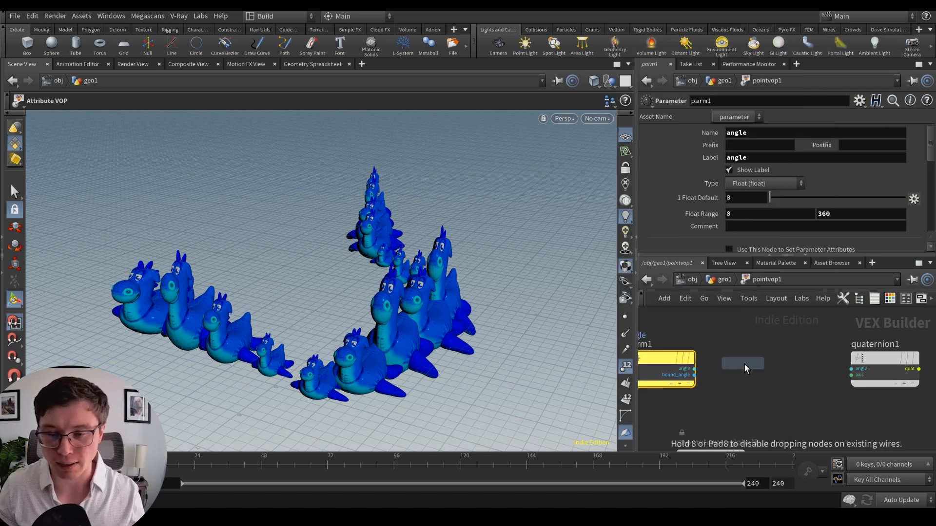
pyautogui.click(745, 365)
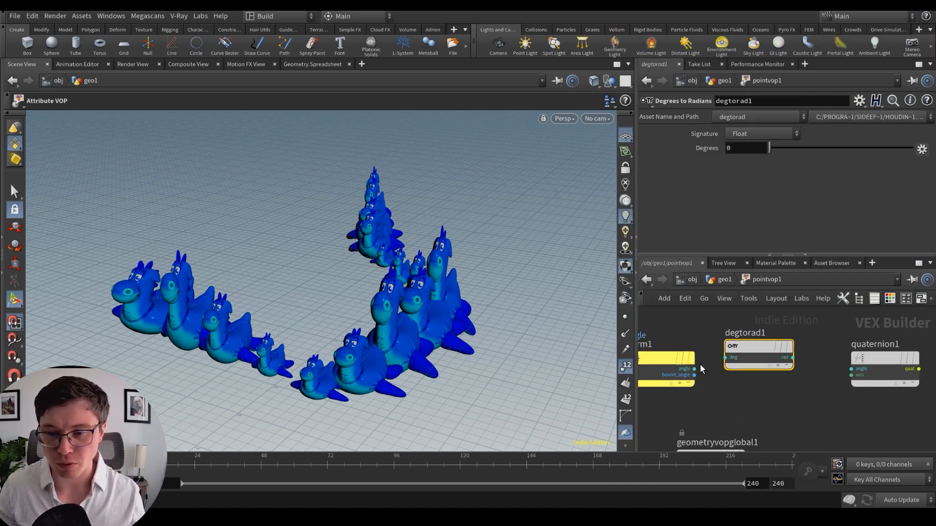
# Step: Wire parm1's angle output into degtorad1 and its rad output into quaternion1's angle input
pyautogui.moveTo(694, 369); pyautogui.dragTo(726, 358)
pyautogui.scroll(-2, 683, 371)
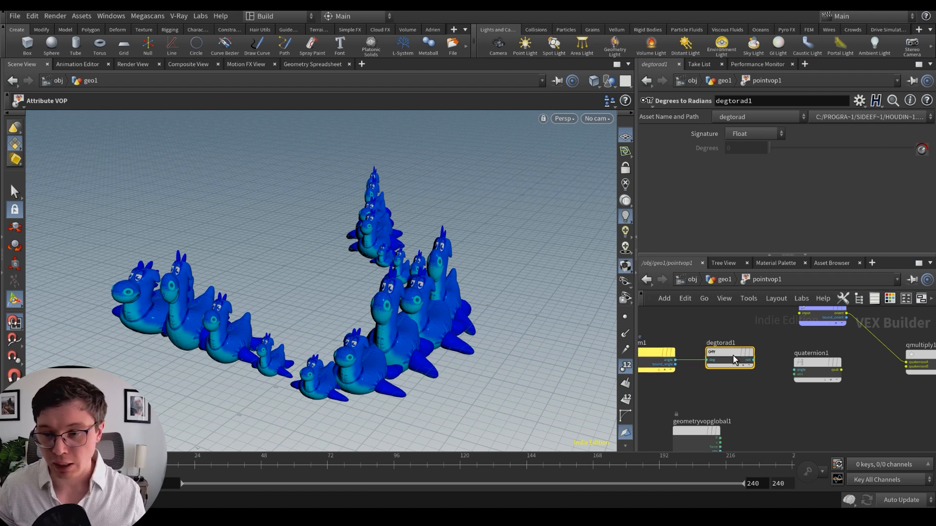
pyautogui.scroll(2, 734, 361)
pyautogui.click(747, 360)
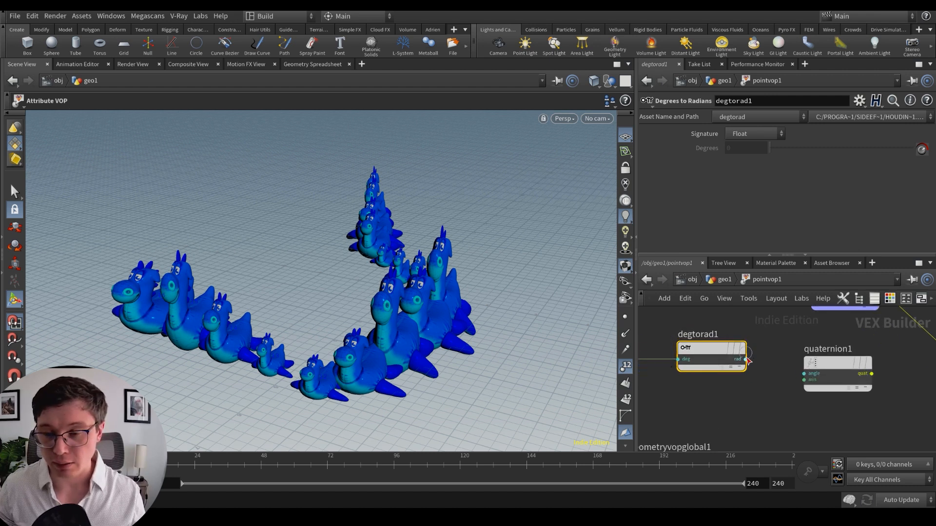
pyautogui.click(803, 372)
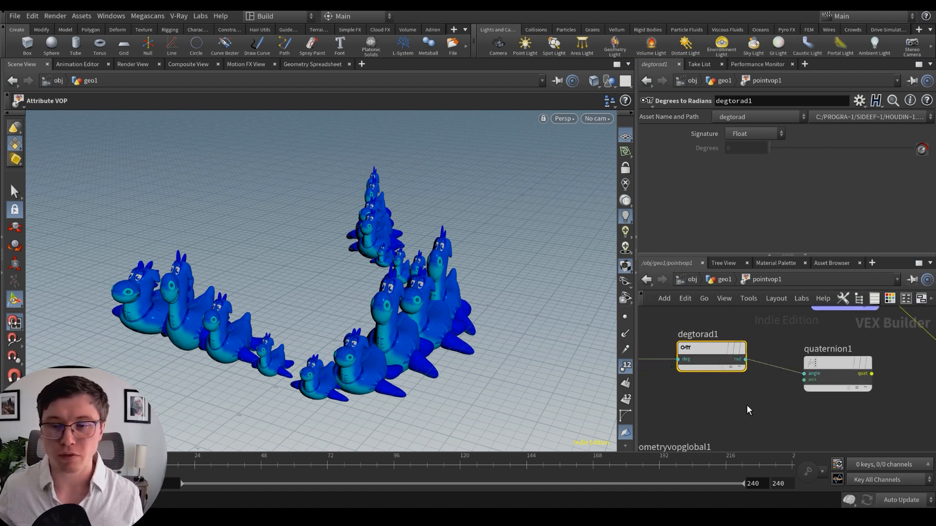
# Step: Add a second Parameter node below degtorad1, name it axis, and start editing its label
pyautogui.scroll(-1, 746, 394)
pyautogui.scroll(-1, 747, 385)
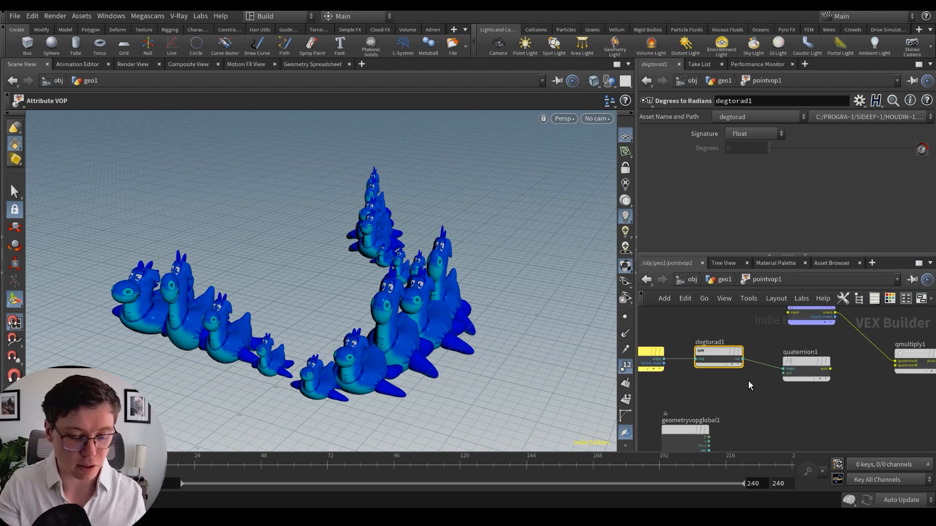
pyautogui.scroll(2, 726, 390)
pyautogui.press('Tab')
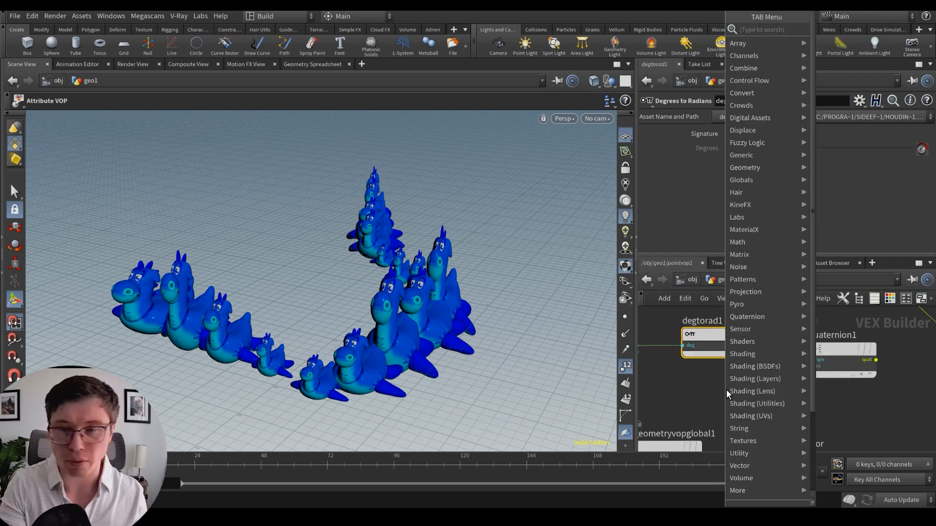
pyautogui.write('param')
pyautogui.press('Return')
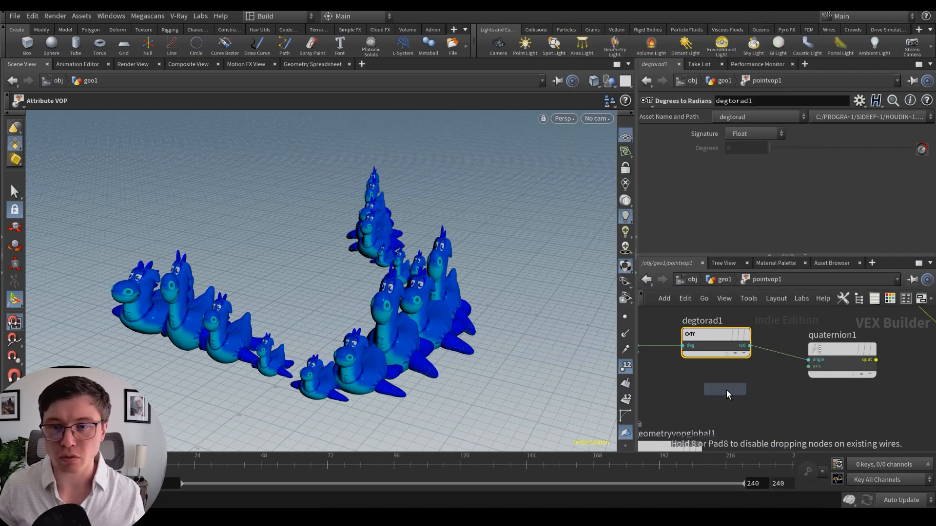
pyautogui.click(726, 390)
pyautogui.doubleClick(735, 133)
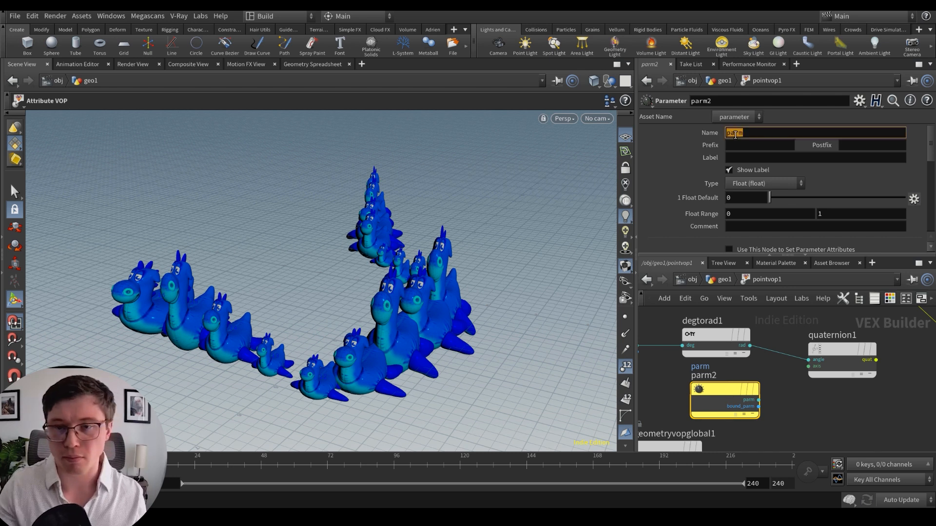
pyautogui.write('a')
pyautogui.press('Tab')
pyautogui.press('Tab')
pyautogui.press('Tab')
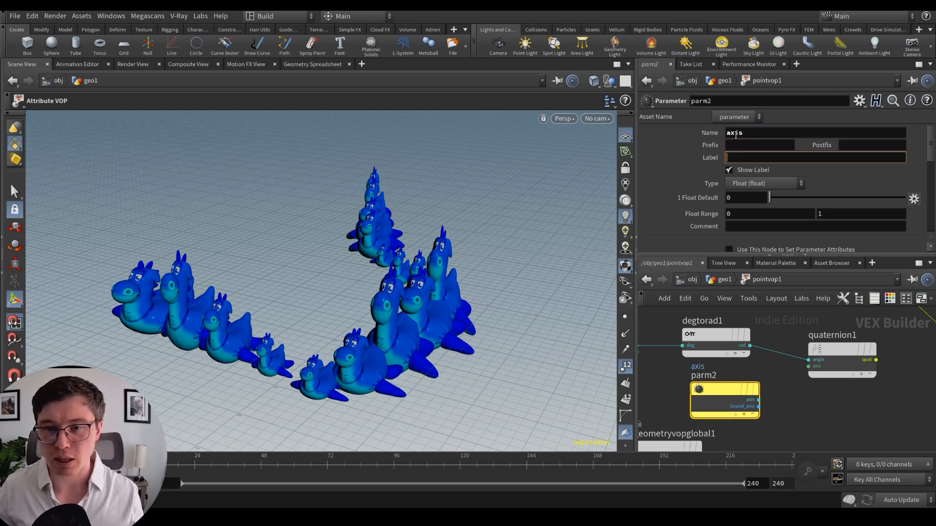
# Step: Make the axis parameter a 3 Floats (vector) type with a default of 0, 1, 0
pyautogui.click(761, 184)
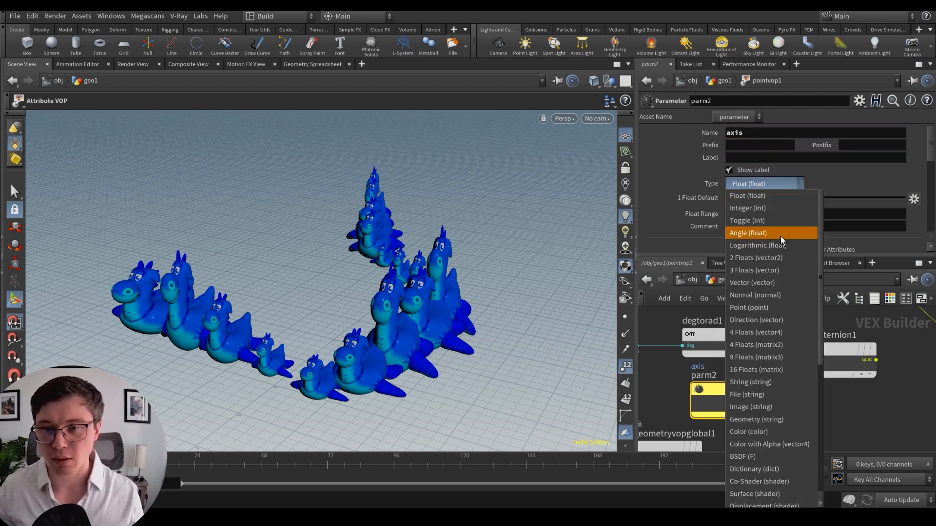
pyautogui.click(777, 270)
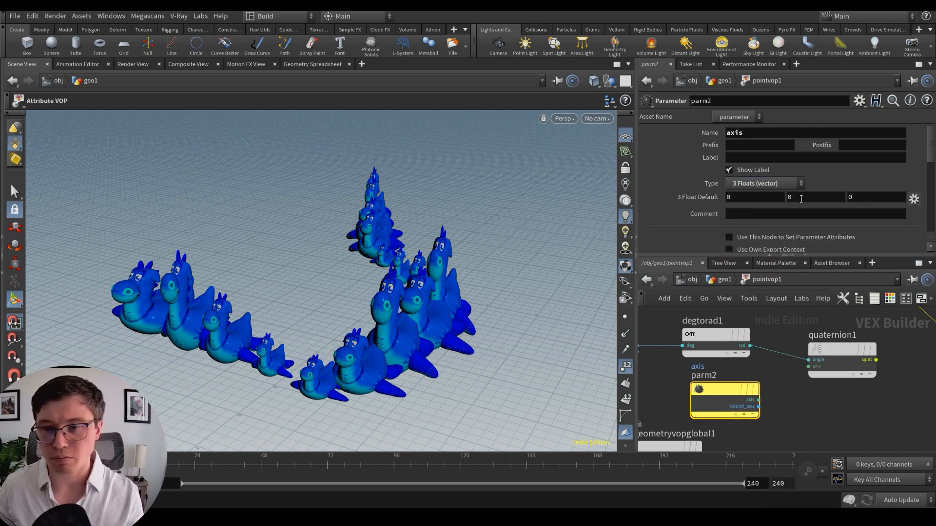
pyautogui.doubleClick(801, 199)
pyautogui.write('1')
pyautogui.press('Return')
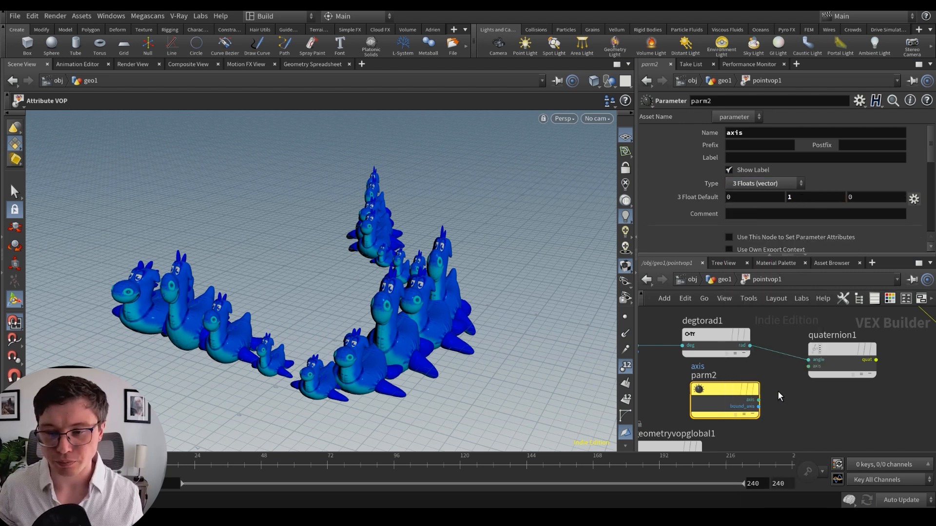
# Step: Wire the axis parameter into quaternion1's axis input and quaternion1's output into qmultiply1's second quaternion input
pyautogui.click(759, 401)
pyautogui.click(809, 366)
pyautogui.scroll(-2, 877, 391)
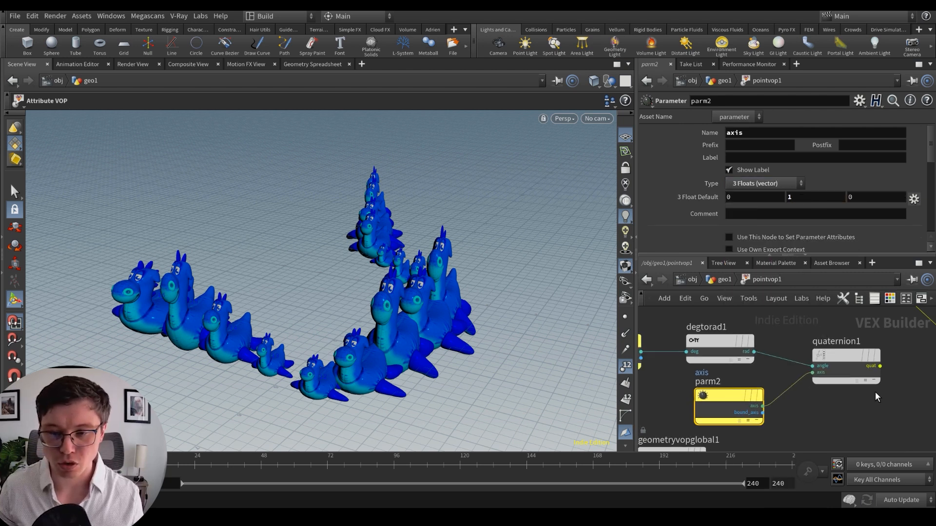
pyautogui.scroll(2, 877, 391)
pyautogui.moveTo(877, 391); pyautogui.dragTo(798, 399, button='middle')
pyautogui.click(785, 392)
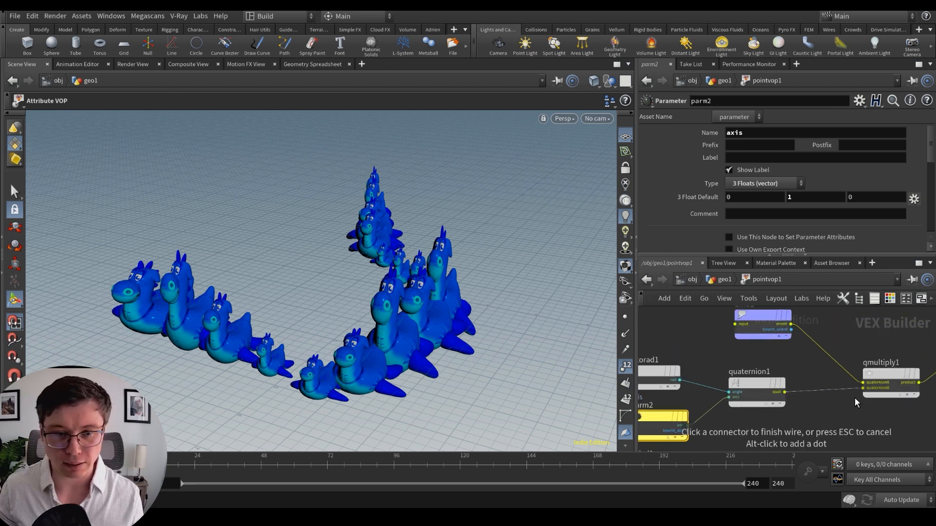
pyautogui.click(863, 388)
# Step: Return to the geo1 level and adjust the angle parameter of pointvop1 to test the rotation of the copies
pyautogui.click(724, 279)
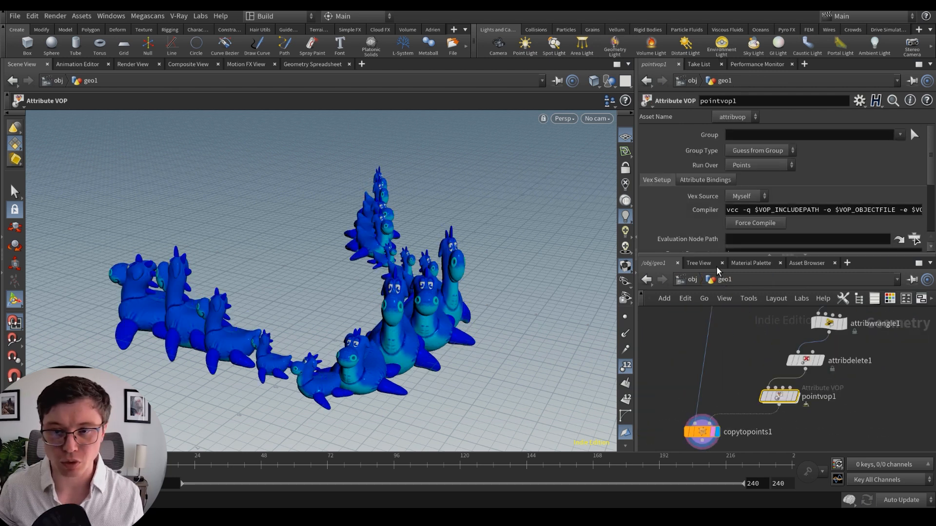
pyautogui.scroll(-2, 674, 171)
pyautogui.scroll(-2, 674, 170)
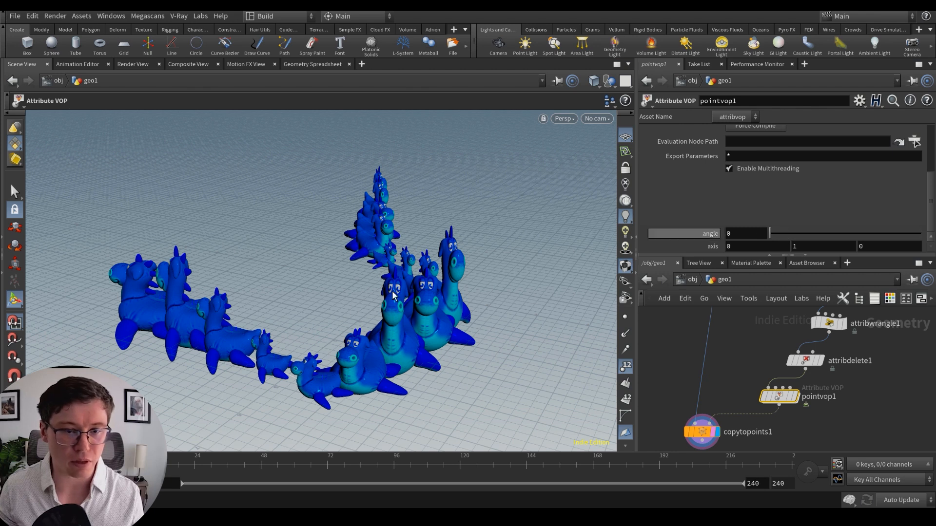
pyautogui.press('Escape')
pyautogui.moveTo(395, 297); pyautogui.dragTo(431, 292)
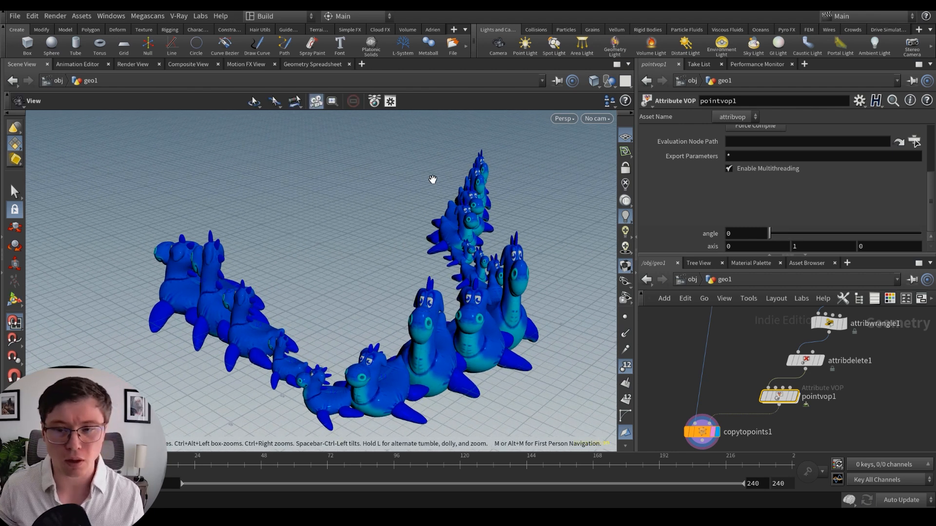
pyautogui.press('Escape')
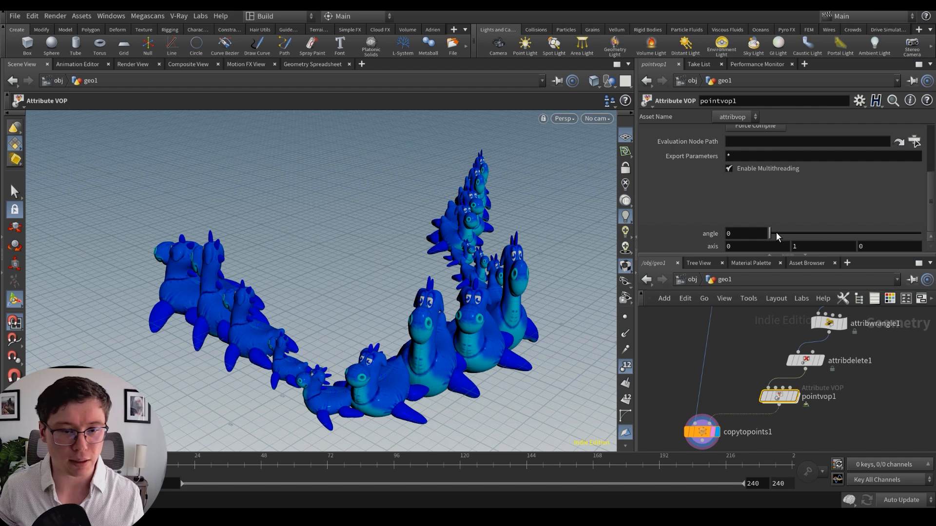
pyautogui.moveTo(776, 233); pyautogui.dragTo(775, 255)
# Step: Go back inside pointvop1 and add a Random node beside the geometry global parameters
pyautogui.doubleClick(779, 396)
pyautogui.scroll(-3, 811, 386)
pyautogui.moveTo(781, 399); pyautogui.dragTo(836, 369, button='middle')
pyautogui.moveTo(755, 400); pyautogui.dragTo(735, 390)
pyautogui.scroll(5, 772, 394)
pyautogui.press('Tab')
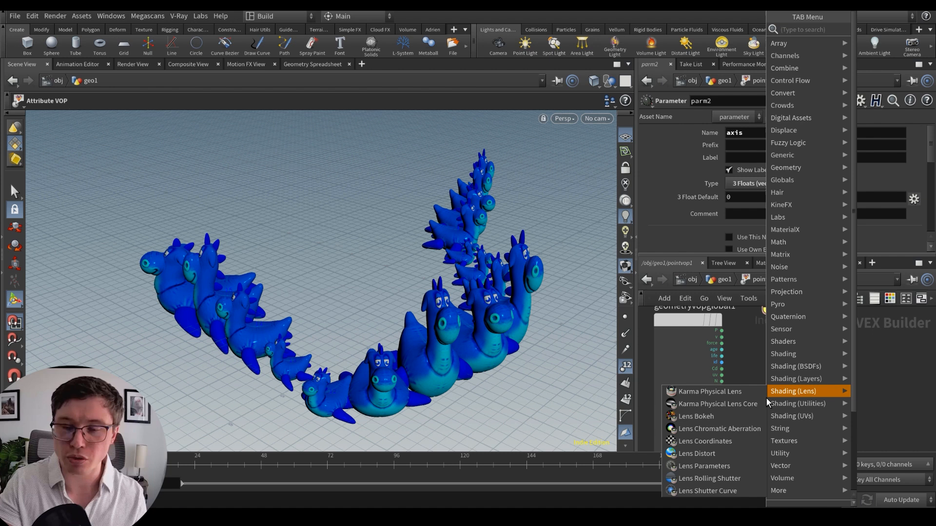
pyautogui.write('random')
pyautogui.press('Return')
pyautogui.click(766, 397)
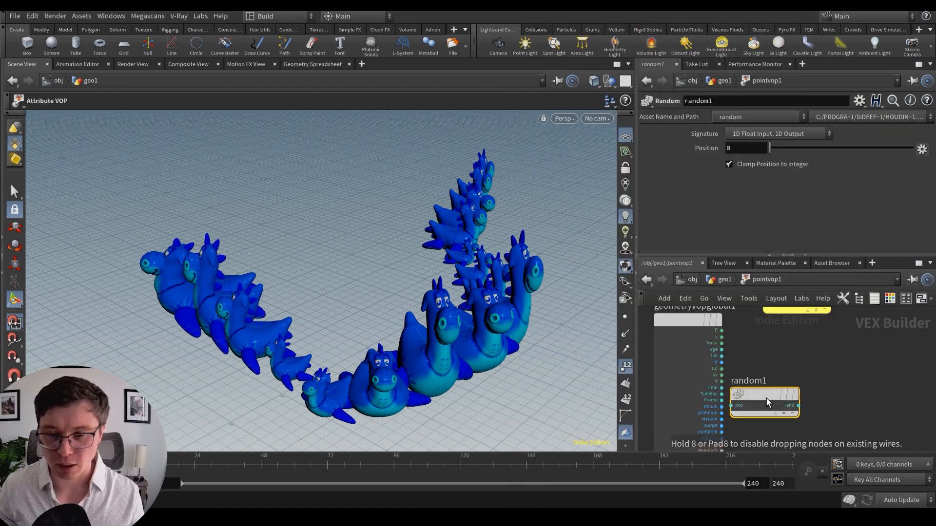
# Step: Connect the ptnum output of the global parameters to the Random node's pos input
pyautogui.scroll(3, 766, 395)
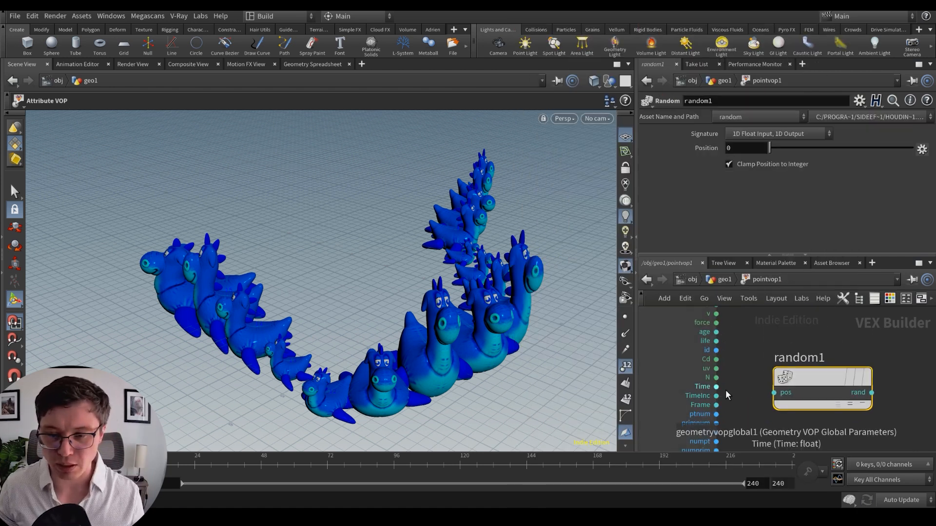
pyautogui.moveTo(717, 414); pyautogui.dragTo(774, 392)
pyautogui.scroll(-5, 790, 393)
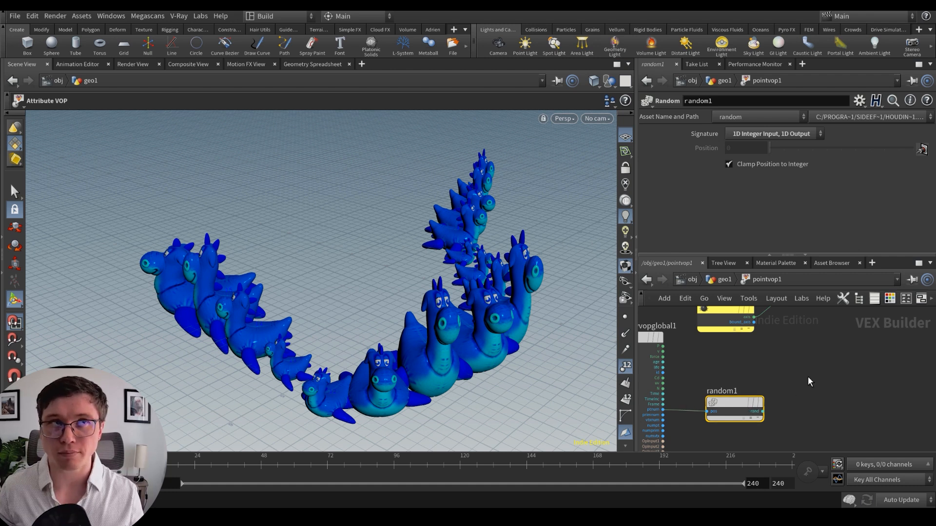
# Step: Move random1 further along and insert an Add node between ptnum and random1
pyautogui.moveTo(744, 406)
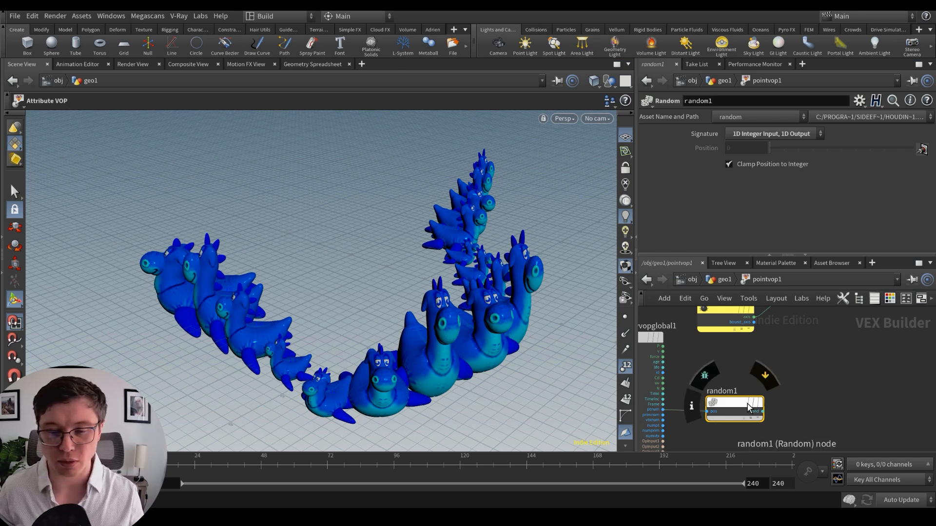
pyautogui.moveTo(742, 406); pyautogui.dragTo(778, 407)
pyautogui.moveTo(702, 425); pyautogui.dragTo(761, 400, button='middle')
pyautogui.scroll(1, 762, 400)
pyautogui.press('Tab')
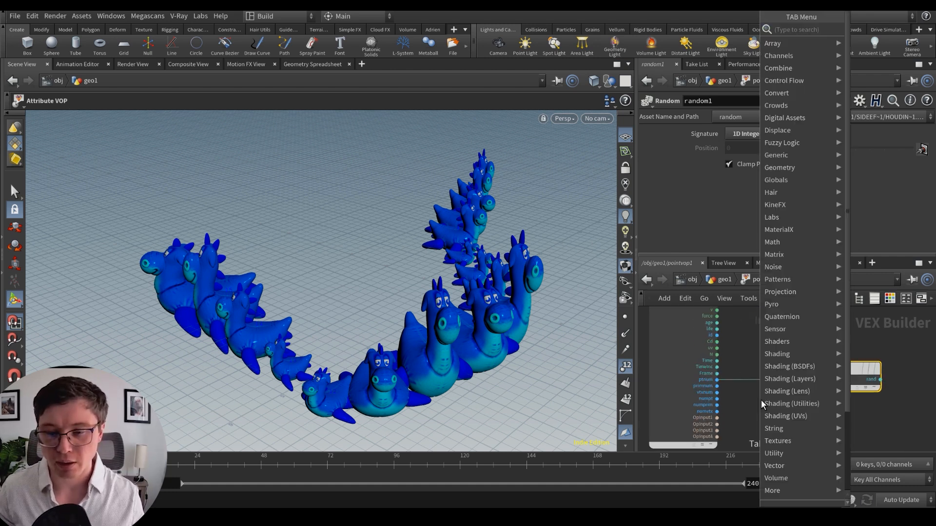
pyautogui.write('add')
pyautogui.press('Return')
pyautogui.click(770, 381)
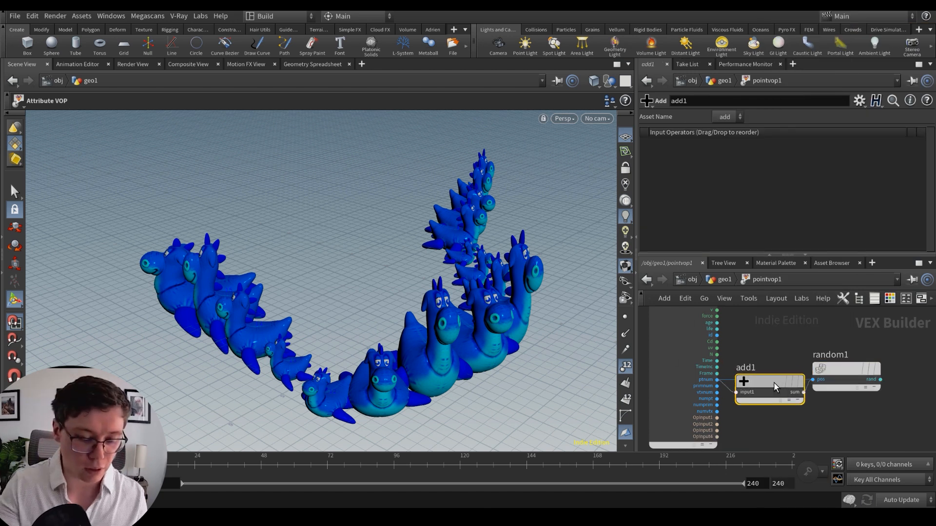
# Step: Create a Parameter node below add1 and connect it to add1's second input
pyautogui.press('Tab')
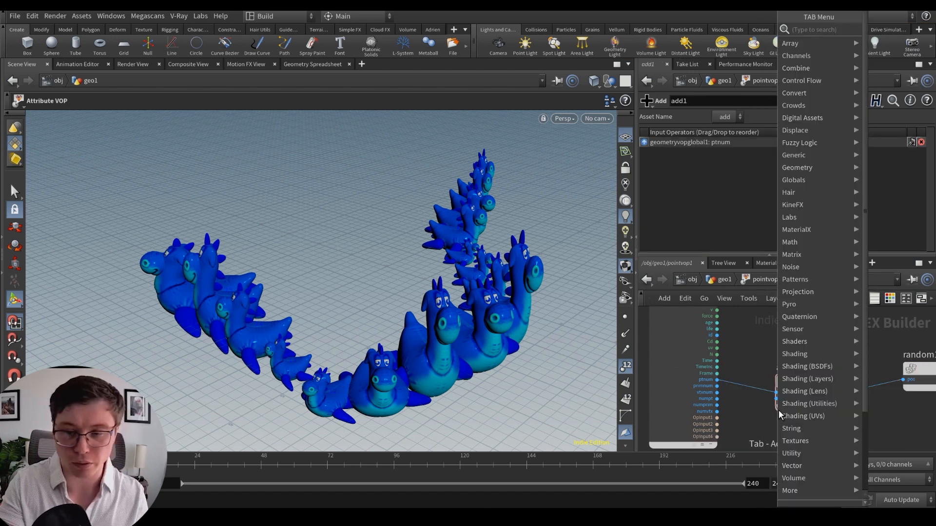
pyautogui.write('param')
pyautogui.press('Return')
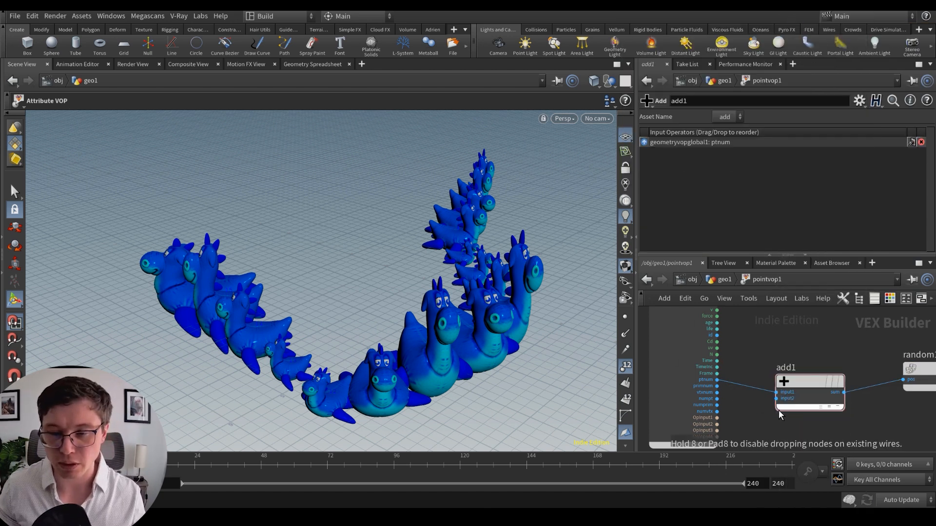
pyautogui.click(798, 411)
pyautogui.moveTo(841, 413); pyautogui.dragTo(836, 378, button='middle')
pyautogui.moveTo(775, 374)
pyautogui.mouseDown()
pyautogui.moveTo(770, 419)
pyautogui.moveTo(771, 379)
pyautogui.mouseUp()
# Step: Make the new parameter an Integer (int) named seed with an upper range of 100
pyautogui.click(759, 184)
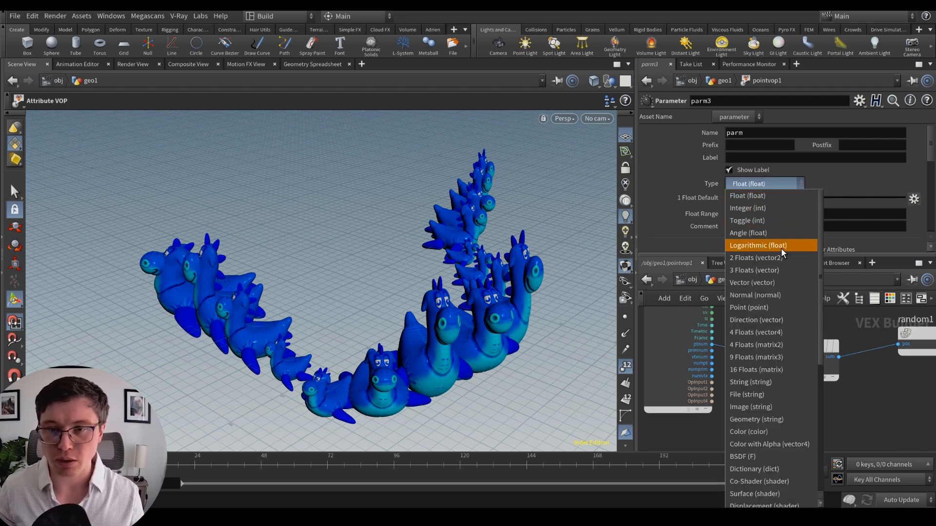
pyautogui.click(775, 209)
pyautogui.doubleClick(738, 133)
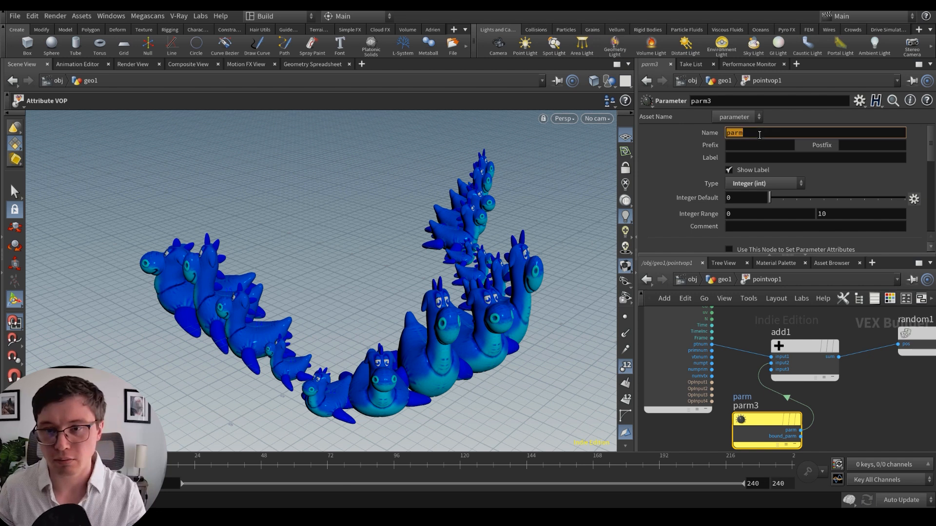
pyautogui.write('seed')
pyautogui.click(835, 213)
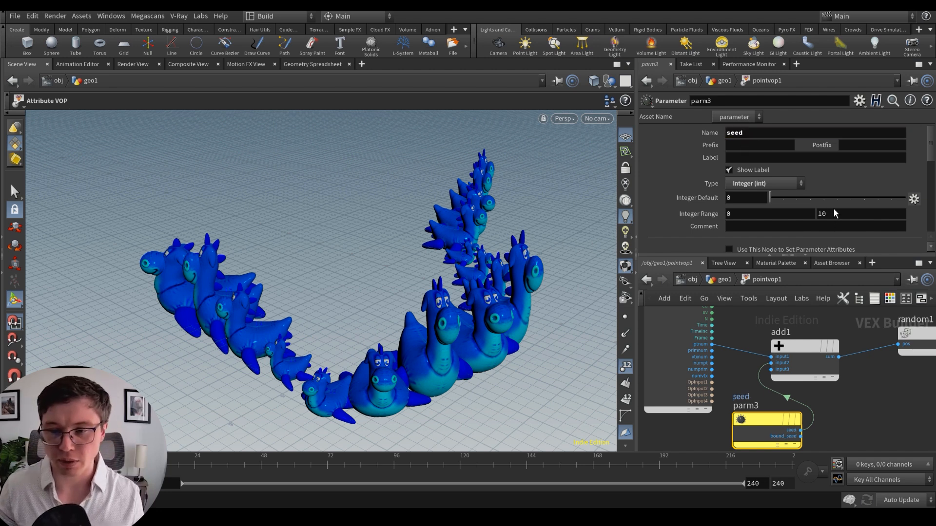
pyautogui.write('0')
# Step: Insert a Multiply node on the wire between the angle parameter and degtorad1
pyautogui.moveTo(911, 409); pyautogui.dragTo(831, 420, button='middle')
pyautogui.scroll(-2, 830, 420)
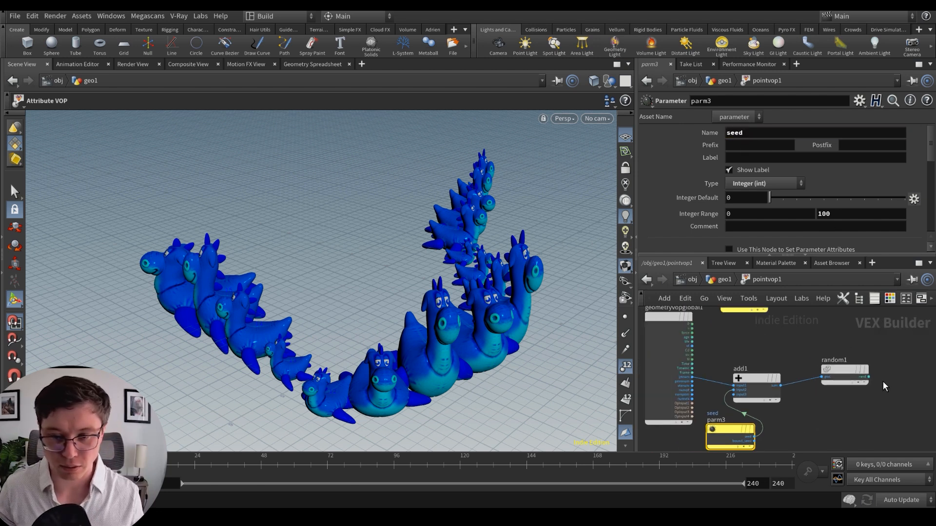
pyautogui.moveTo(881, 384); pyautogui.dragTo(846, 399, button='middle')
pyautogui.scroll(-1, 838, 422)
pyautogui.press('Tab')
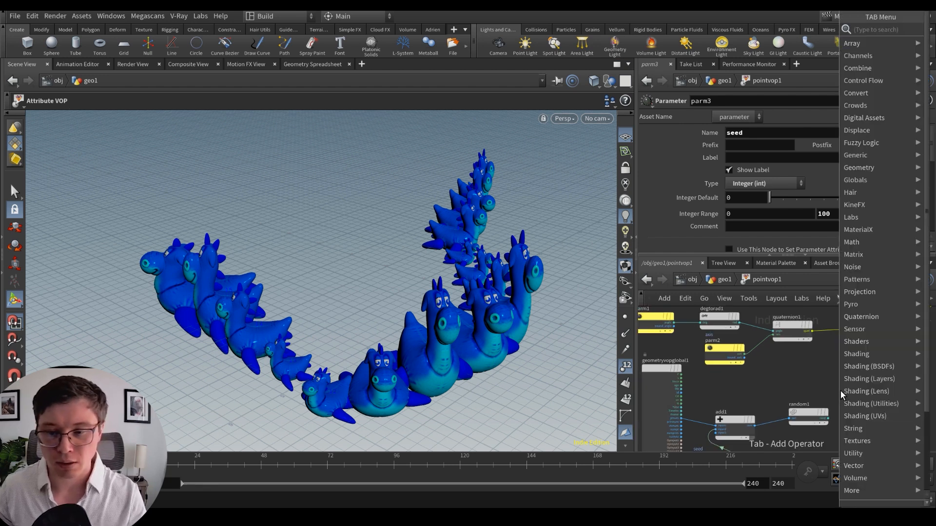
pyautogui.write('mu')
pyautogui.press('Return')
pyautogui.moveTo(820, 382); pyautogui.dragTo(861, 400, button='middle')
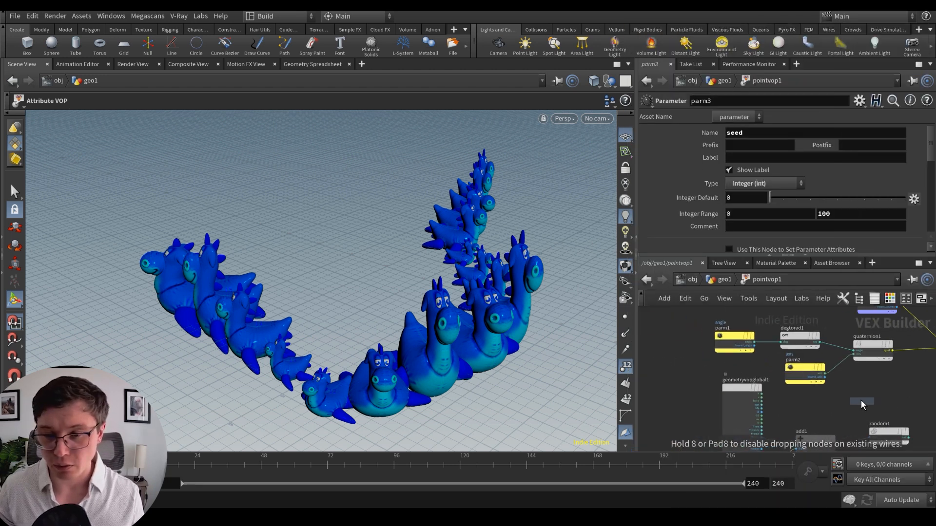
pyautogui.click(766, 349)
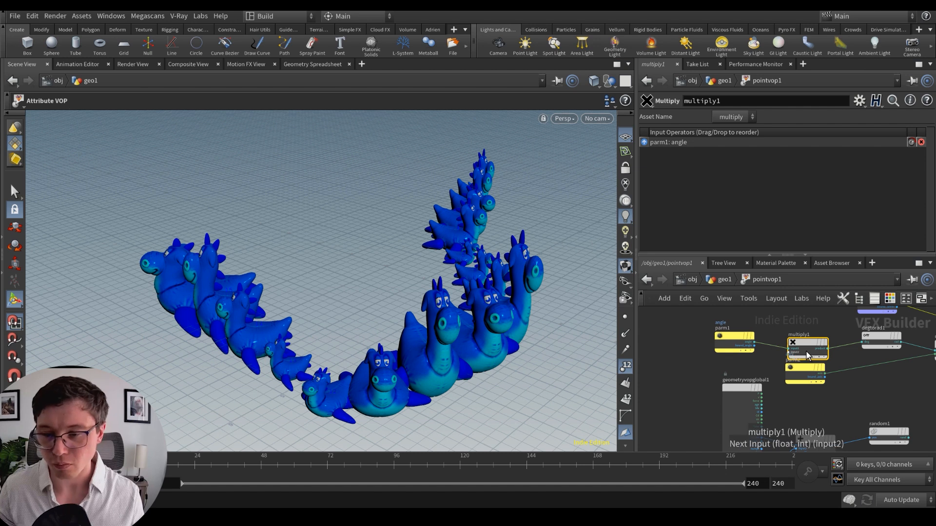
# Step: Rearrange the random number nodes and the axis parameter to clear space below the Multiply node
pyautogui.moveTo(778, 403); pyautogui.dragTo(806, 382, button='middle')
pyautogui.scroll(-2, 805, 376)
pyautogui.moveTo(727, 426); pyautogui.dragTo(771, 379)
pyautogui.scroll(2, 840, 369)
pyautogui.scroll(1, 835, 382)
pyautogui.click(834, 383)
pyautogui.moveTo(795, 349); pyautogui.dragTo(848, 389)
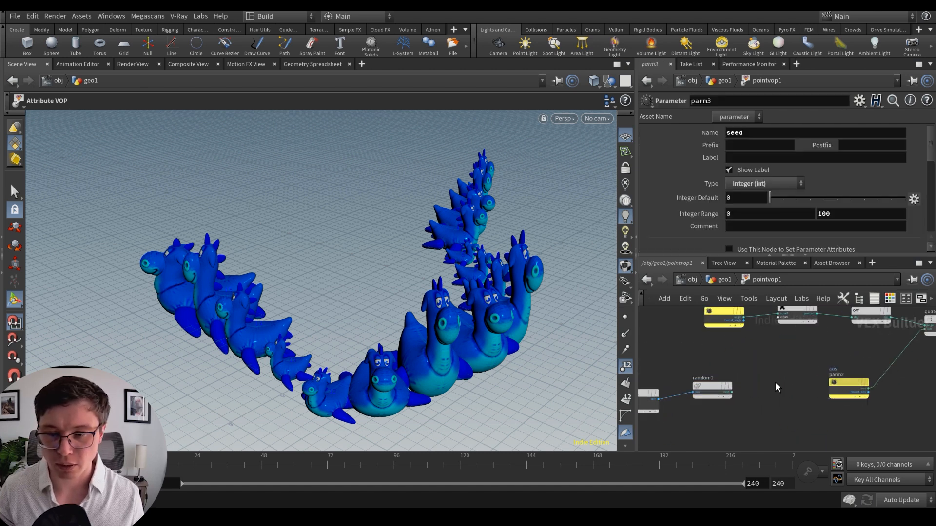
pyautogui.moveTo(728, 394); pyautogui.dragTo(750, 382)
pyautogui.moveTo(771, 363); pyautogui.dragTo(762, 373, button='middle')
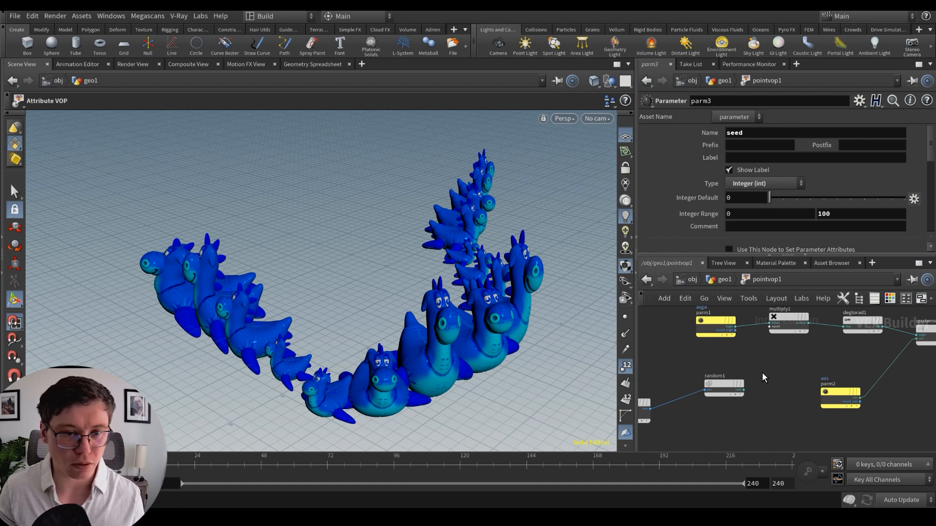
# Step: Maximize the network view without its parameter display and wire random1's output into multiply1's second input
pyautogui.hotkey('ctrl', 'b')
pyautogui.moveTo(487, 328); pyautogui.dragTo(370, 354, button='middle')
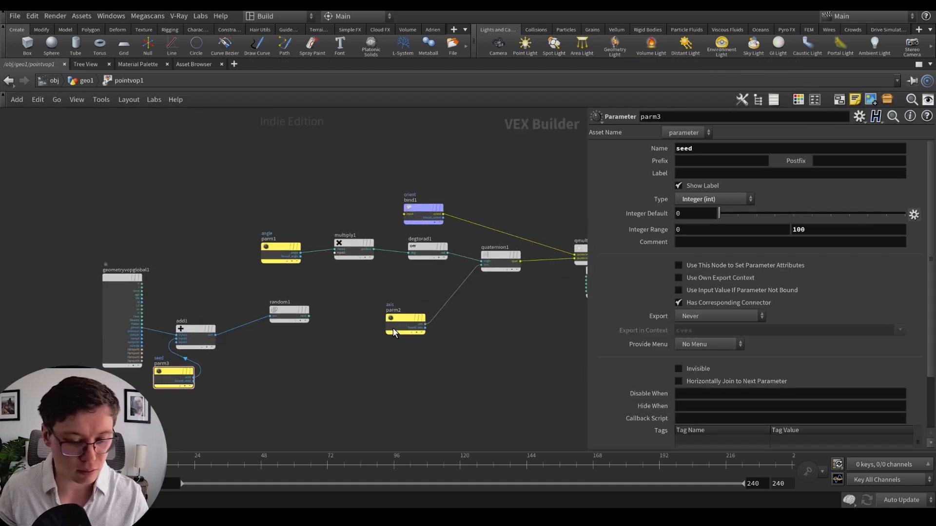
pyautogui.moveTo(587, 450); pyautogui.dragTo(567, 455, button='middle')
pyautogui.press('p')
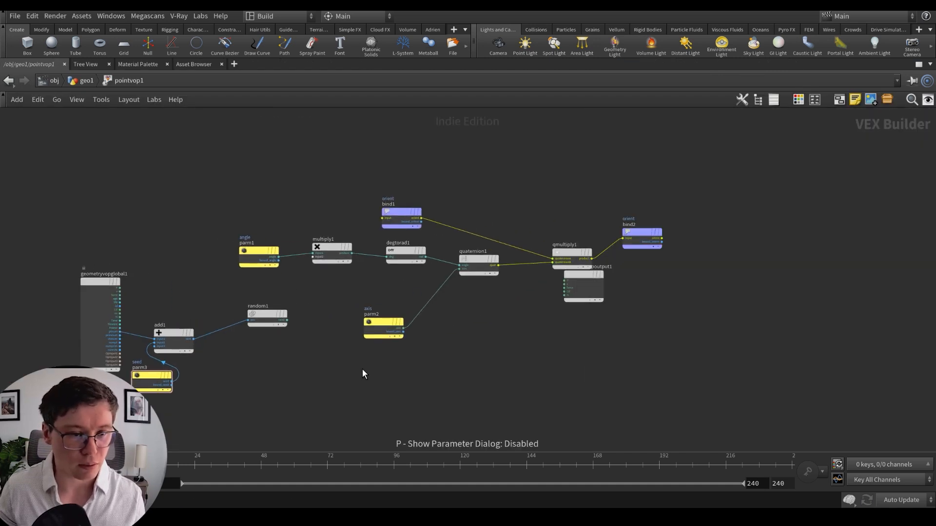
pyautogui.scroll(5, 314, 274)
pyautogui.moveTo(348, 361); pyautogui.dragTo(397, 258)
# Step: Spread out the bind1, qmultiply1 and geometry output nodes so that none of them overlap
pyautogui.scroll(-5, 443, 317)
pyautogui.moveTo(491, 227); pyautogui.dragTo(607, 188)
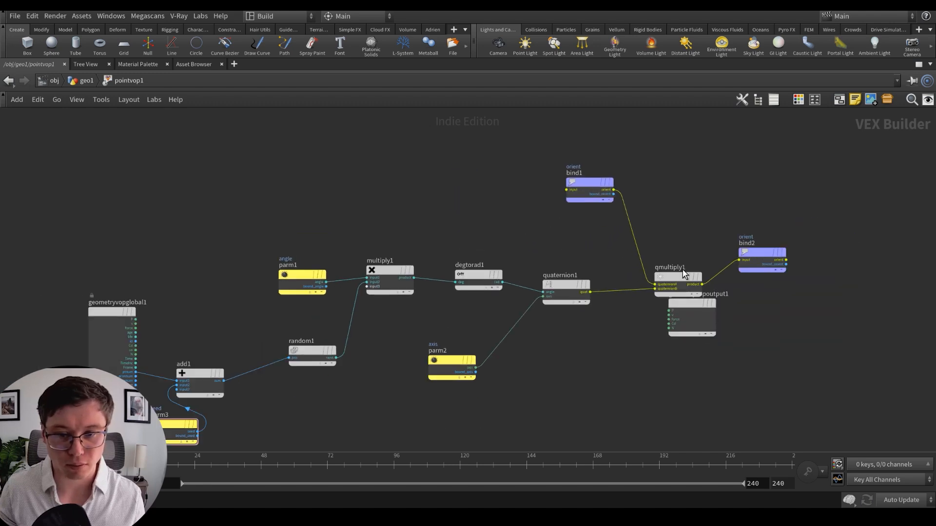
pyautogui.moveTo(701, 293); pyautogui.dragTo(724, 376)
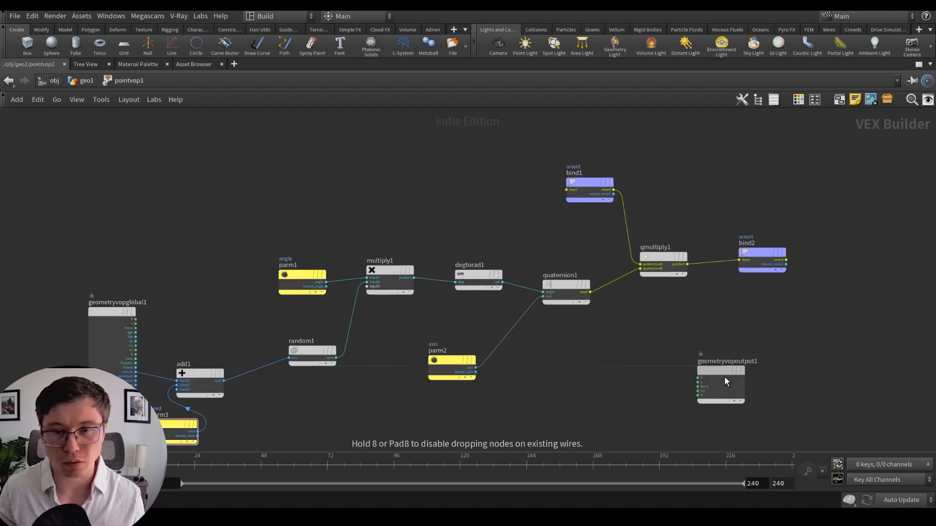
# Step: Enclose all nodes from the global parameters through quaternion1 in a network box
pyautogui.scroll(-3, 660, 296)
pyautogui.moveTo(305, 367); pyautogui.dragTo(643, 227)
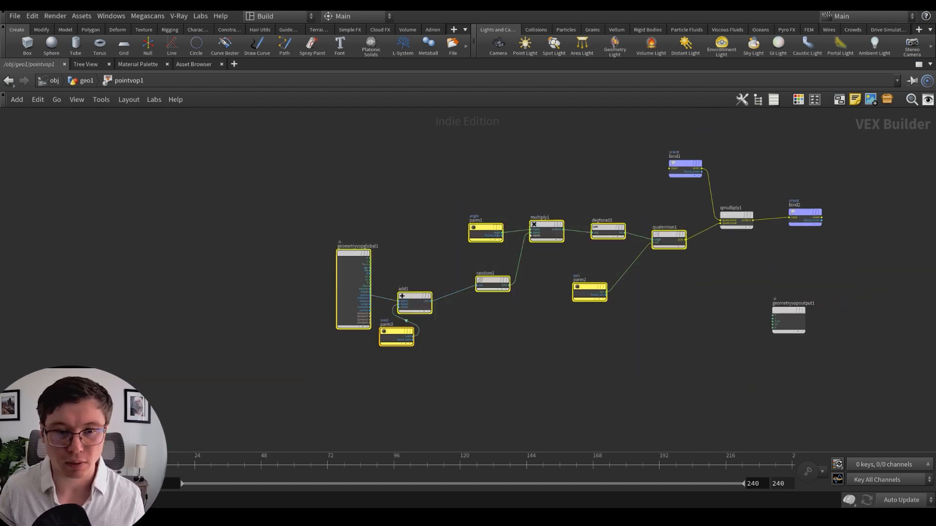
pyautogui.click(840, 100)
pyautogui.scroll(3, 559, 237)
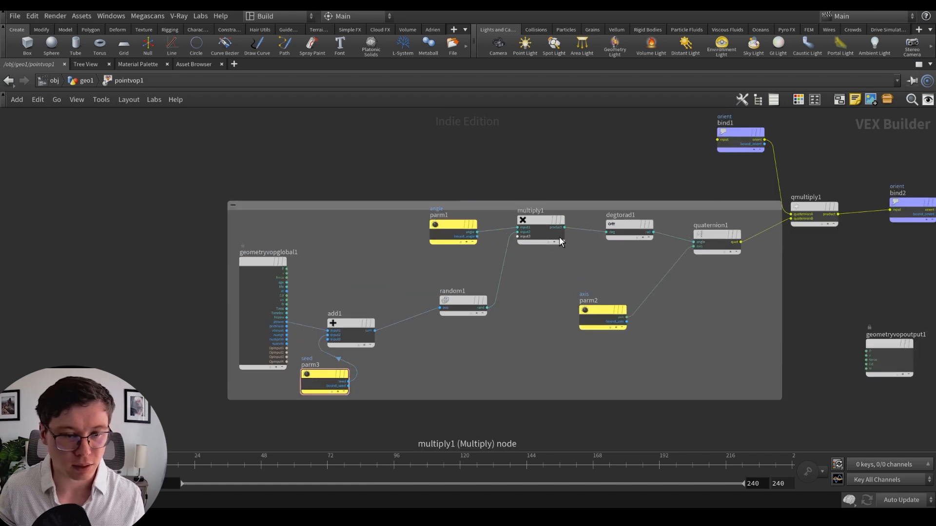
# Step: Enclose add1, the seed parameter and random1 in a nested network box and move geometryvopglobal1 clear of it
pyautogui.moveTo(319, 429); pyautogui.dragTo(505, 285)
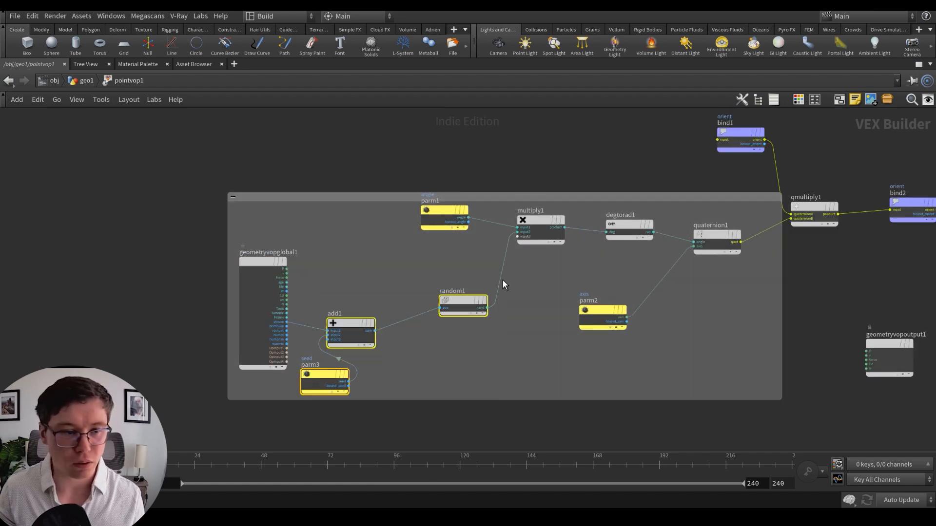
pyautogui.click(839, 100)
pyautogui.moveTo(259, 256); pyautogui.dragTo(207, 257)
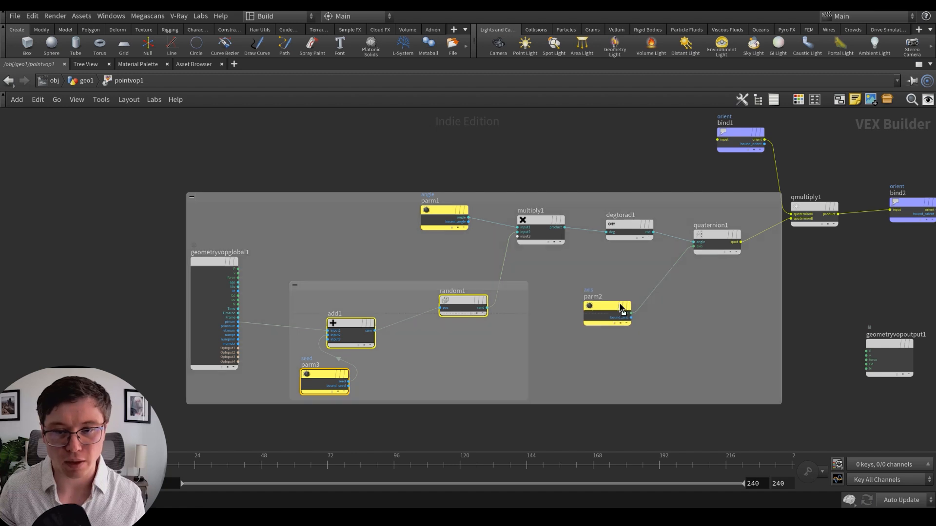
# Step: Tidy the layout by moving the axis parameter closer to quaternion1 and shifting qmultiply1 nearer to bind2
pyautogui.moveTo(615, 310); pyautogui.dragTo(656, 279)
pyautogui.moveTo(464, 255); pyautogui.dragTo(717, 223)
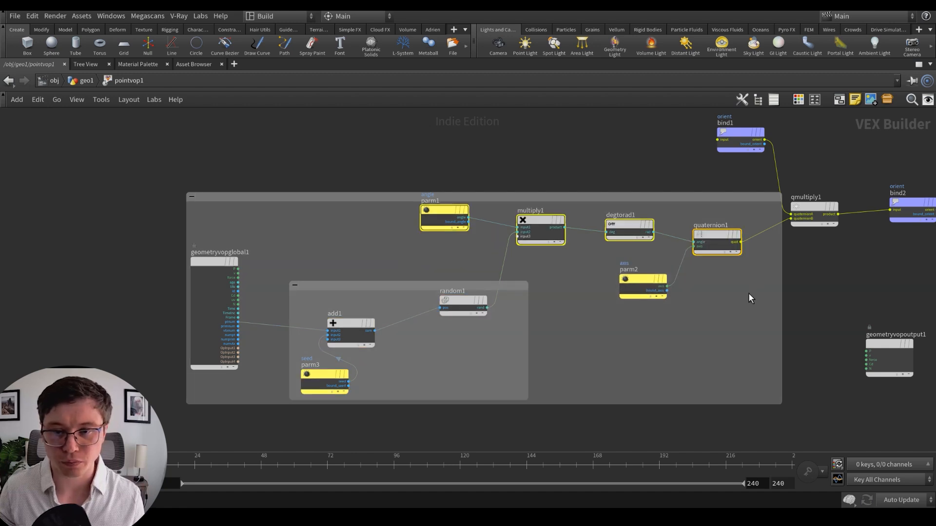
pyautogui.moveTo(744, 277); pyautogui.dragTo(666, 307, button='middle')
pyautogui.click(666, 305)
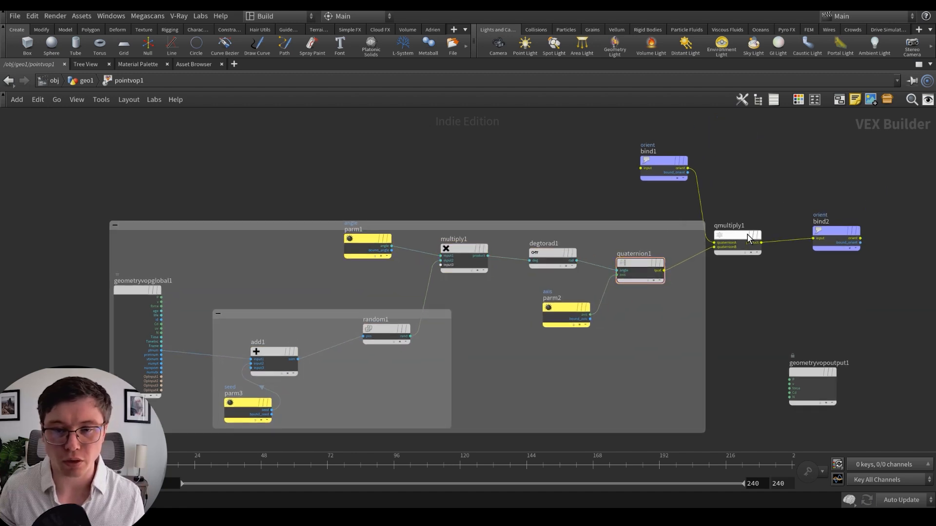
pyautogui.moveTo(751, 234); pyautogui.dragTo(771, 223)
pyautogui.moveTo(741, 300); pyautogui.dragTo(694, 319, button='middle')
pyautogui.scroll(3, 636, 234)
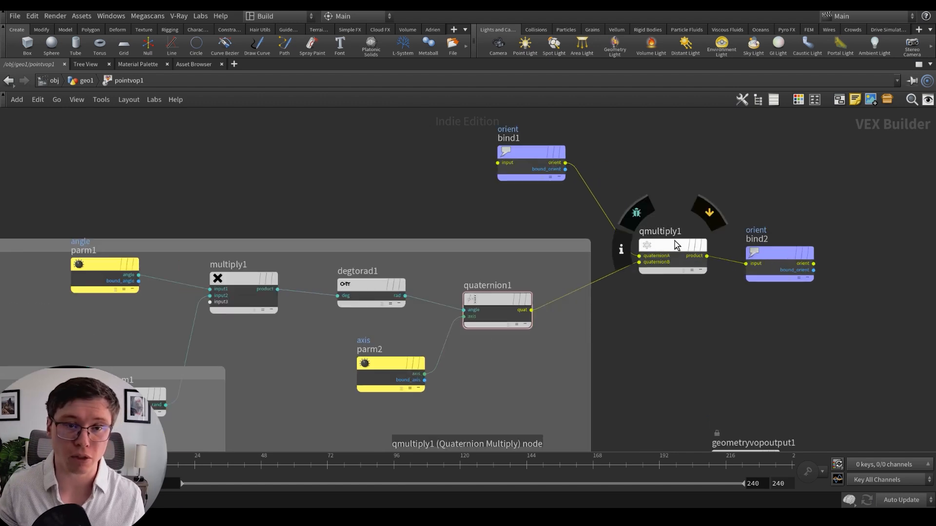
pyautogui.moveTo(521, 160); pyautogui.dragTo(528, 160)
pyautogui.click(527, 161)
pyautogui.moveTo(441, 243); pyautogui.dragTo(550, 246, button='middle')
pyautogui.scroll(-3, 574, 241)
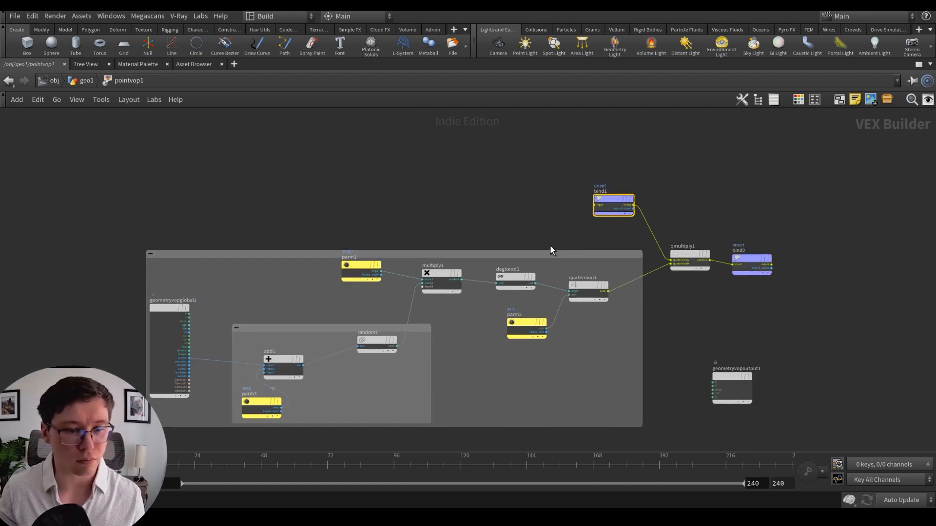
# Step: Go up to geo1, restore the split pane layout and vary pointvop1's angle while watching the copies
pyautogui.click(86, 83)
pyautogui.hotkey('ctrl', 'b')
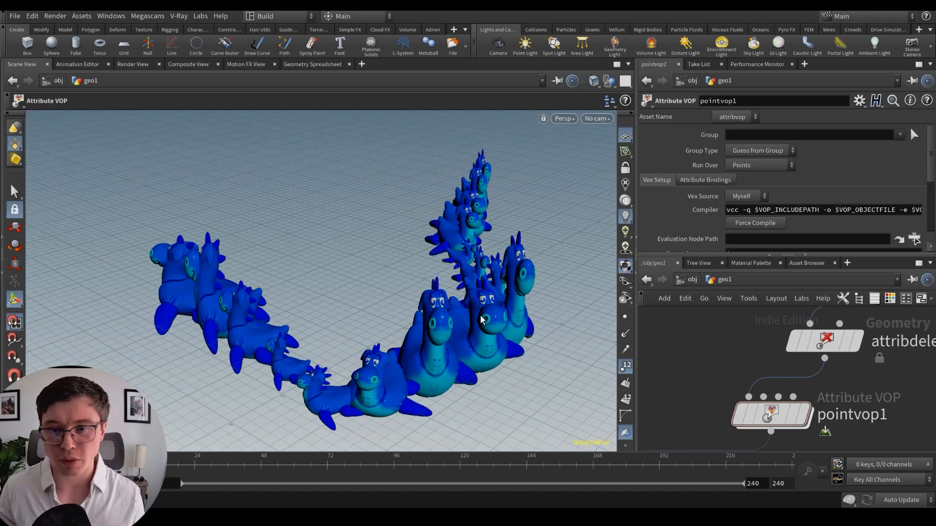
pyautogui.scroll(-5, 804, 199)
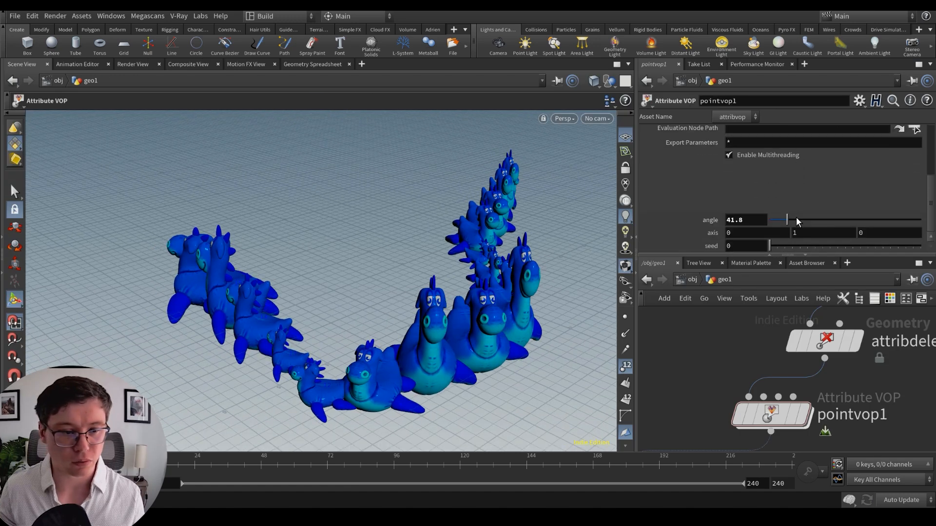
pyautogui.moveTo(797, 218)
pyautogui.mouseDown()
pyautogui.moveTo(906, 221)
pyautogui.moveTo(790, 222)
pyautogui.mouseUp()
pyautogui.moveTo(808, 220); pyautogui.dragTo(923, 238)
# Step: Inside pointvop1, insert a Fit Range node on random1's output wire and set its Destination Min to -1
pyautogui.doubleClick(775, 422)
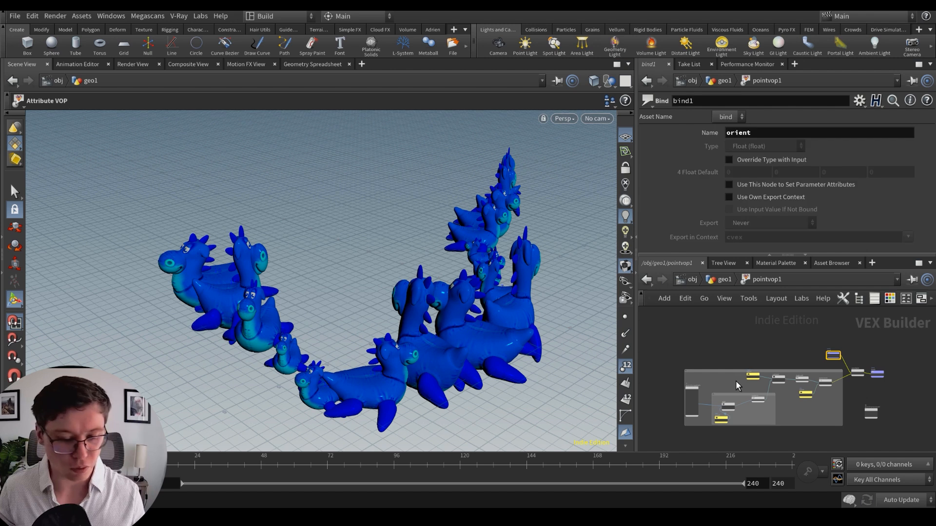
pyautogui.press('Tab')
pyautogui.write('fit')
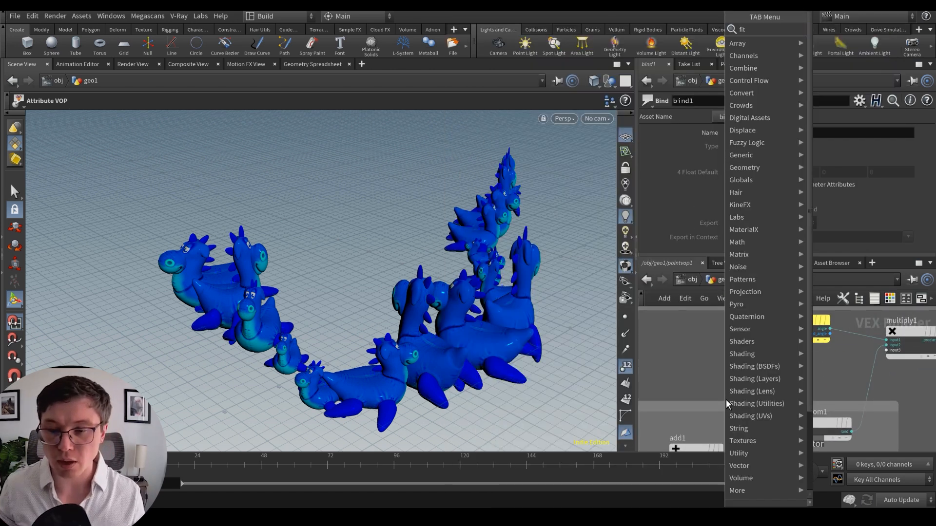
pyautogui.press('Return')
pyautogui.moveTo(808, 375); pyautogui.dragTo(730, 326, button='middle')
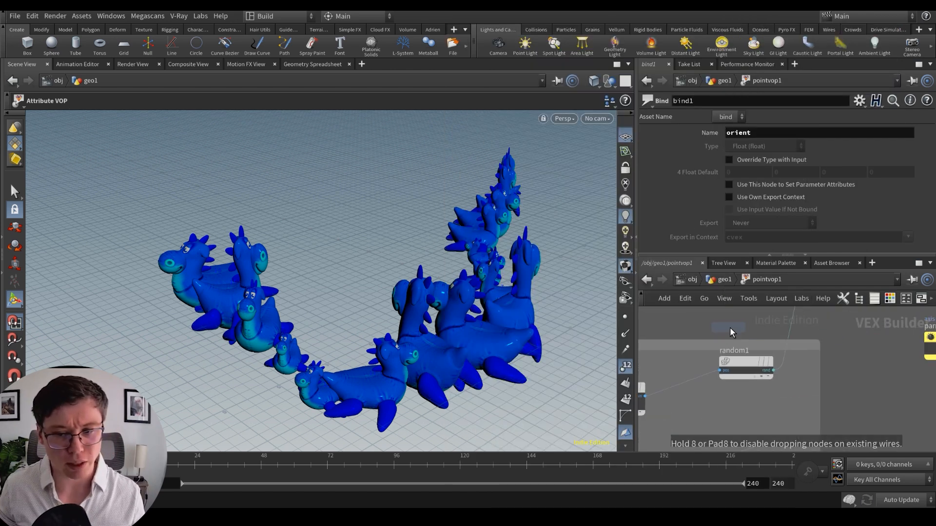
pyautogui.scroll(2, 741, 333)
pyautogui.click(792, 375)
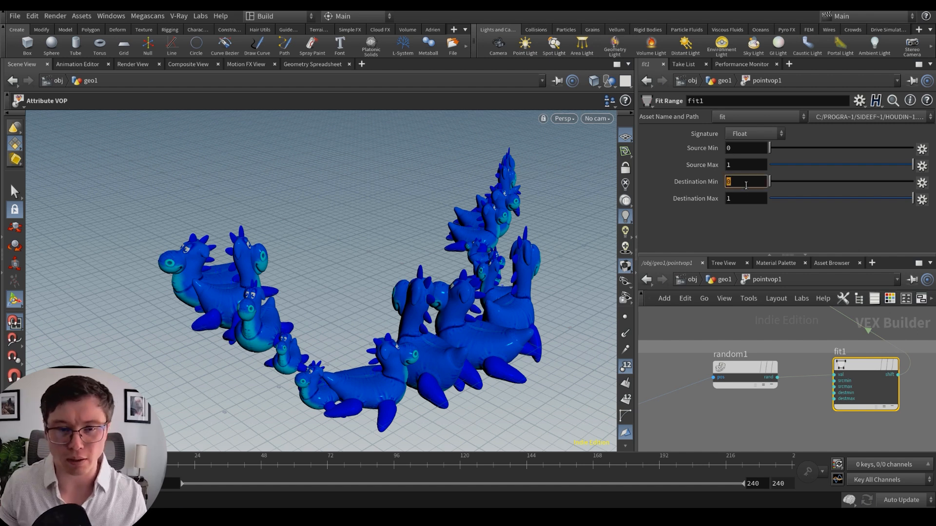
pyautogui.press('Return')
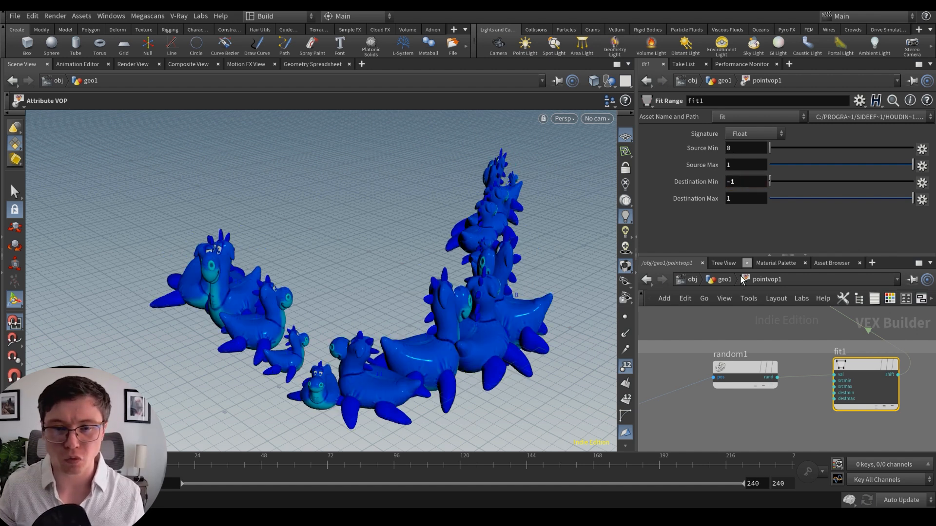
# Step: Return to geo1, set pointvop1's angle to 49.7 and inspect the rotated copies from different sides
pyautogui.click(723, 280)
pyautogui.moveTo(819, 219); pyautogui.dragTo(782, 222)
pyautogui.press('Escape')
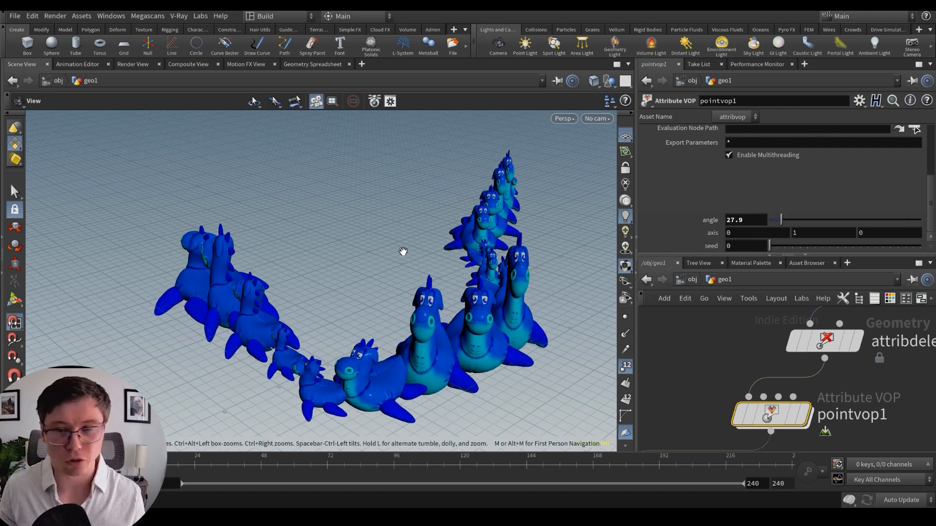
pyautogui.keyDown('alt'); pyautogui.moveTo(403, 251); pyautogui.dragTo(420, 277); pyautogui.keyUp('alt')
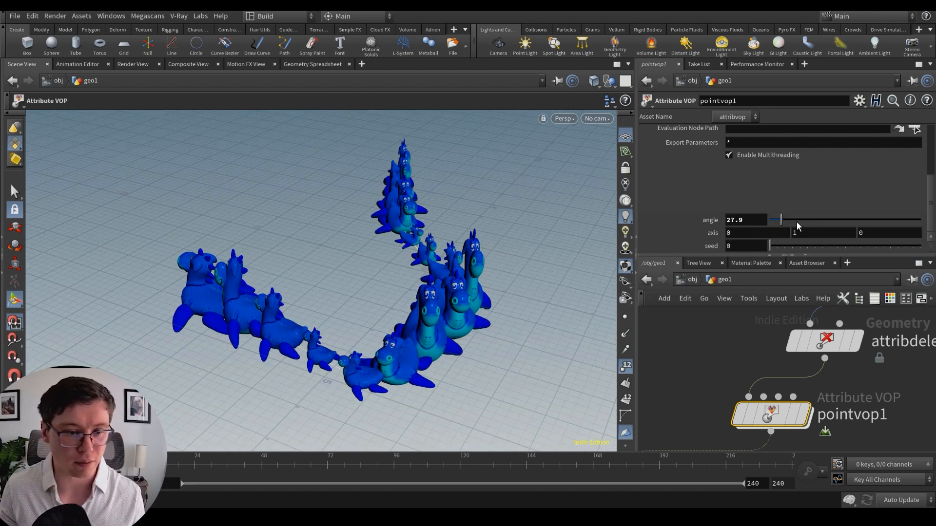
pyautogui.moveTo(797, 221)
pyautogui.mouseDown()
pyautogui.moveTo(752, 220)
pyautogui.moveTo(792, 219)
pyautogui.mouseUp()
pyautogui.keyDown('alt'); pyautogui.moveTo(432, 220); pyautogui.dragTo(336, 247); pyautogui.keyUp('alt')
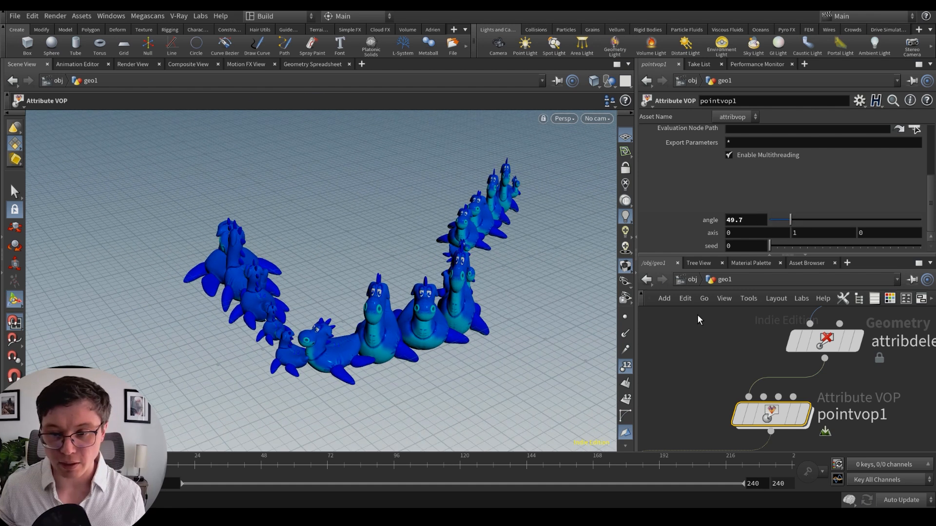
pyautogui.scroll(-5, 703, 350)
pyautogui.moveTo(708, 353); pyautogui.dragTo(739, 403, button='middle')
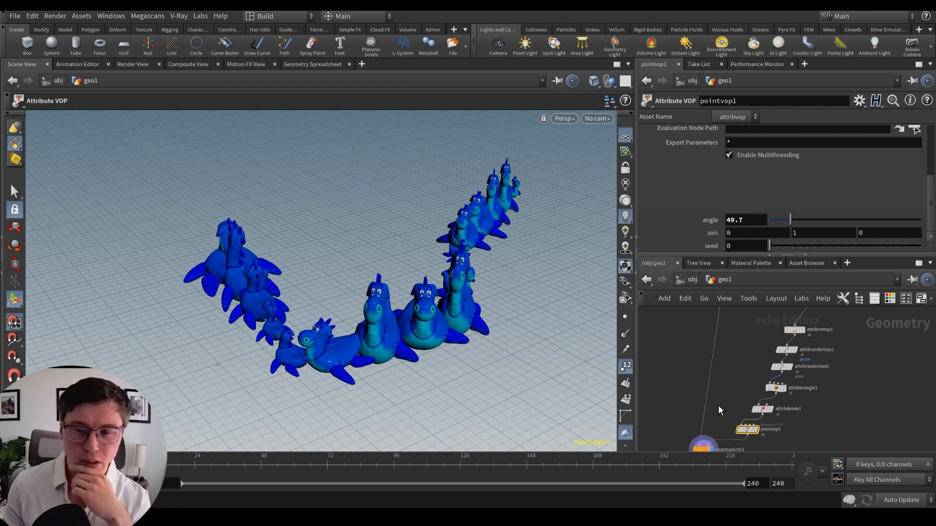
pyautogui.moveTo(718, 405); pyautogui.dragTo(725, 390, button='middle')
pyautogui.scroll(1, 725, 393)
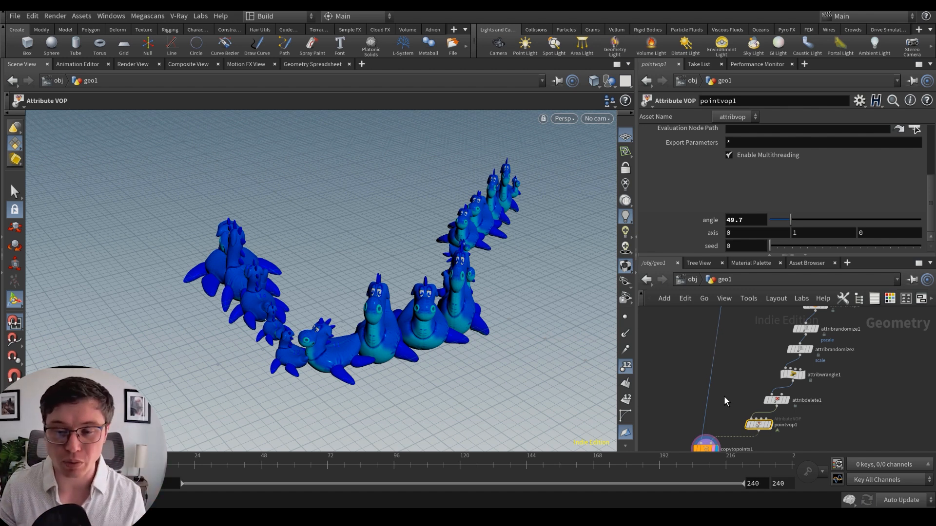
# Step: Reopen pointvop1 and feed the global position P into a new Vector to Float node above the network box
pyautogui.moveTo(724, 396); pyautogui.dragTo(728, 346, button='middle')
pyautogui.doubleClick(778, 370)
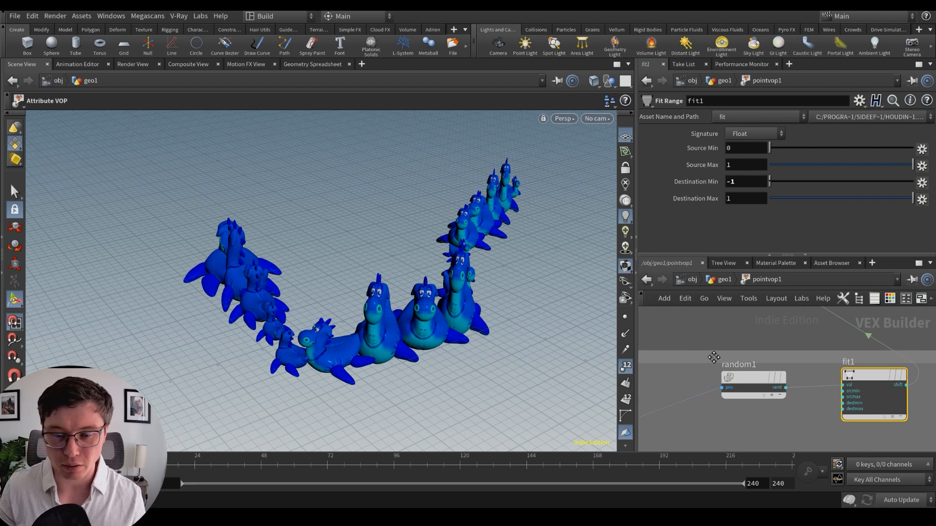
pyautogui.scroll(-8, 724, 376)
pyautogui.scroll(5, 702, 374)
pyautogui.moveTo(675, 386); pyautogui.dragTo(719, 369, button='middle')
pyautogui.scroll(3, 683, 392)
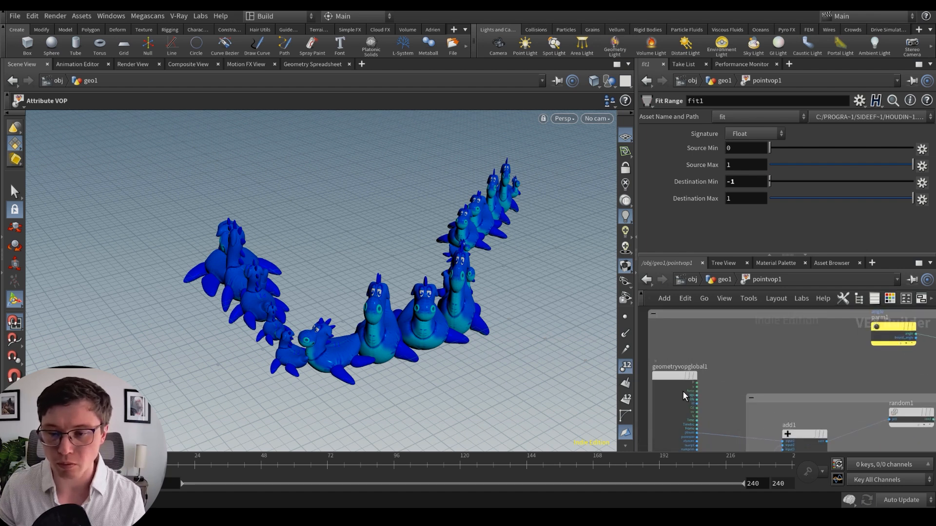
pyautogui.moveTo(683, 392); pyautogui.dragTo(685, 354)
pyautogui.scroll(4, 708, 344)
pyautogui.click(696, 358)
pyautogui.scroll(-7, 727, 354)
pyautogui.scroll(-2, 775, 357)
pyautogui.moveTo(787, 355); pyautogui.dragTo(751, 375, button='middle')
pyautogui.scroll(-3, 751, 374)
pyautogui.scroll(4, 782, 338)
pyautogui.press('Tab')
pyautogui.write('vectorto')
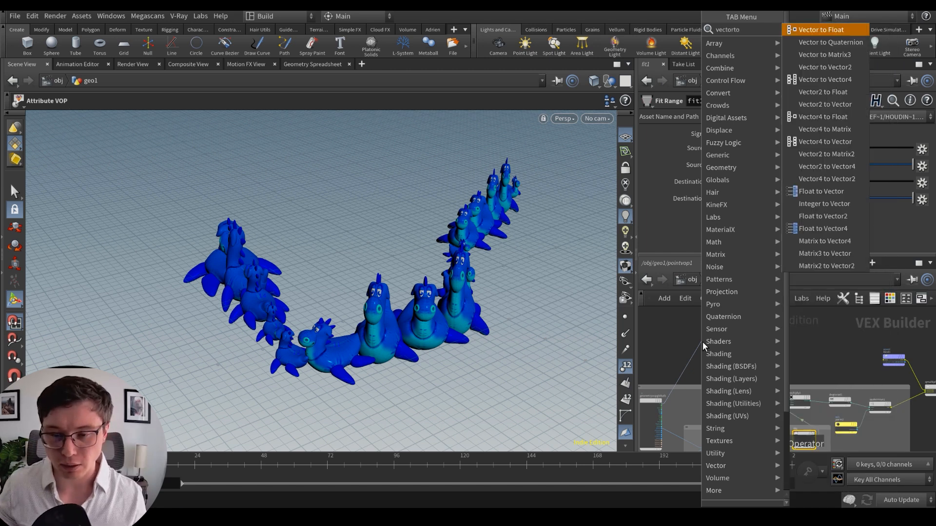
pyautogui.press('Return')
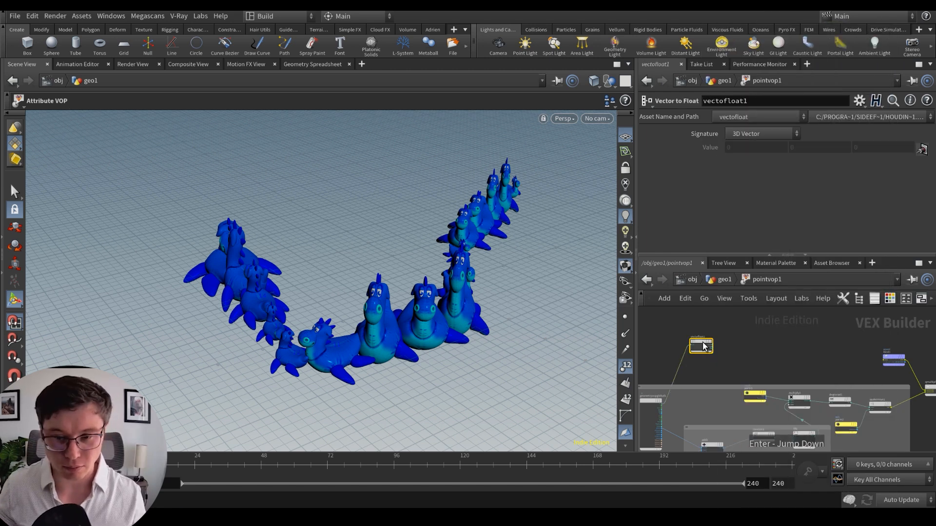
# Step: Add a Float to Vector node wired from vectofloat1's second output, fval2
pyautogui.scroll(5, 783, 350)
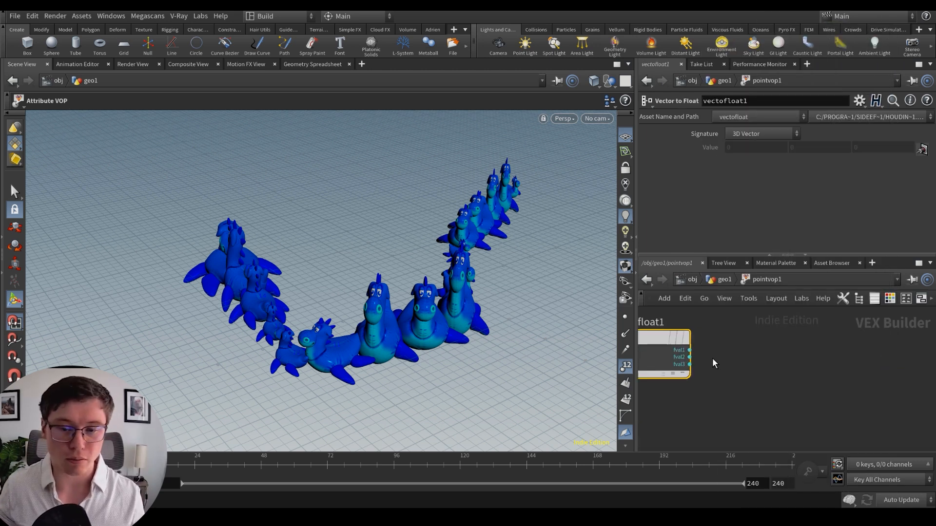
pyautogui.click(690, 358)
pyautogui.scroll(-4, 780, 363)
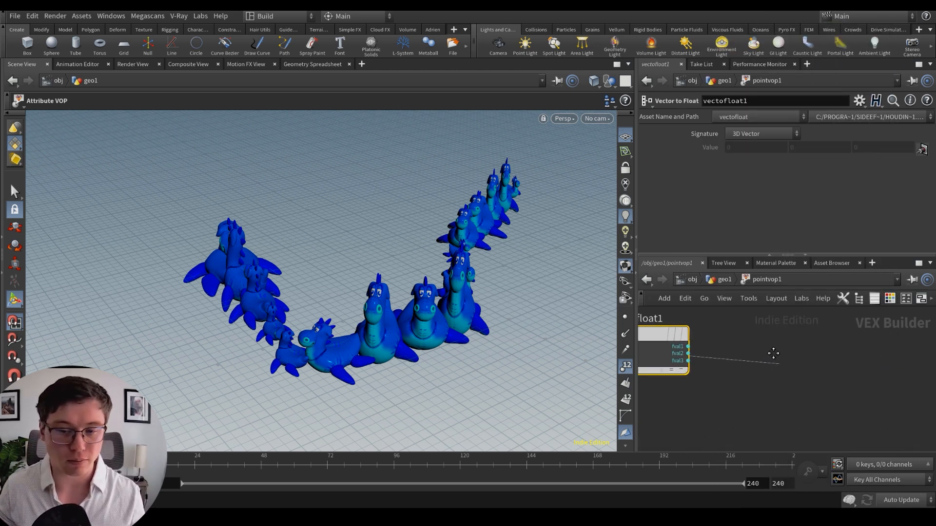
pyautogui.scroll(5, 776, 348)
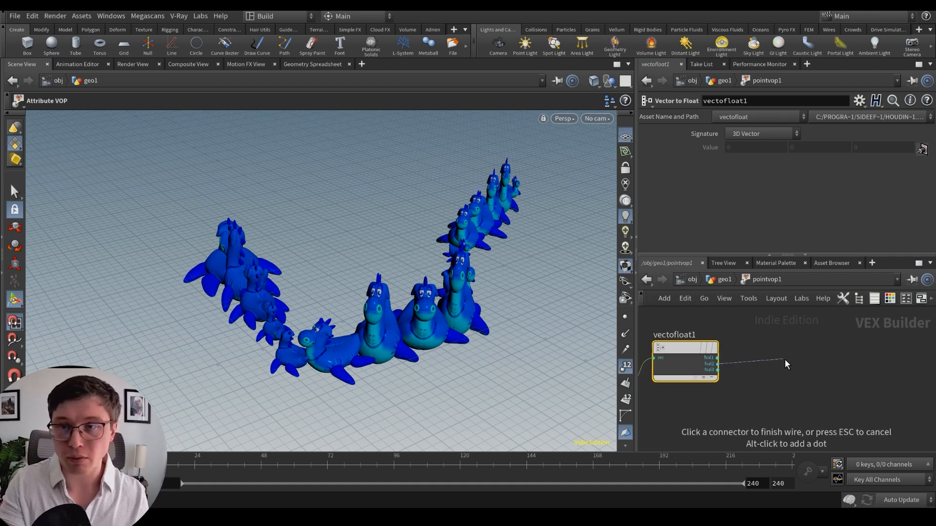
pyautogui.press('Tab')
pyautogui.write('floatt')
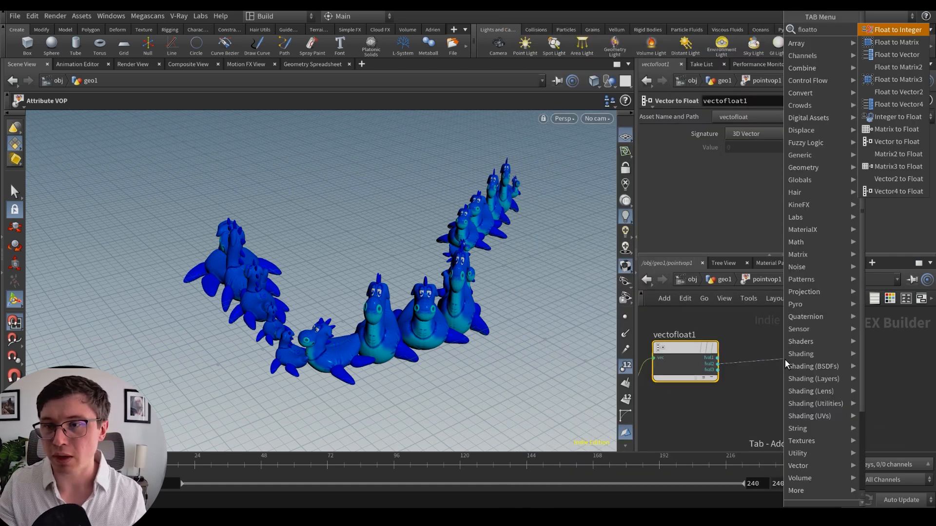
pyautogui.press('Down')
pyautogui.press('Down')
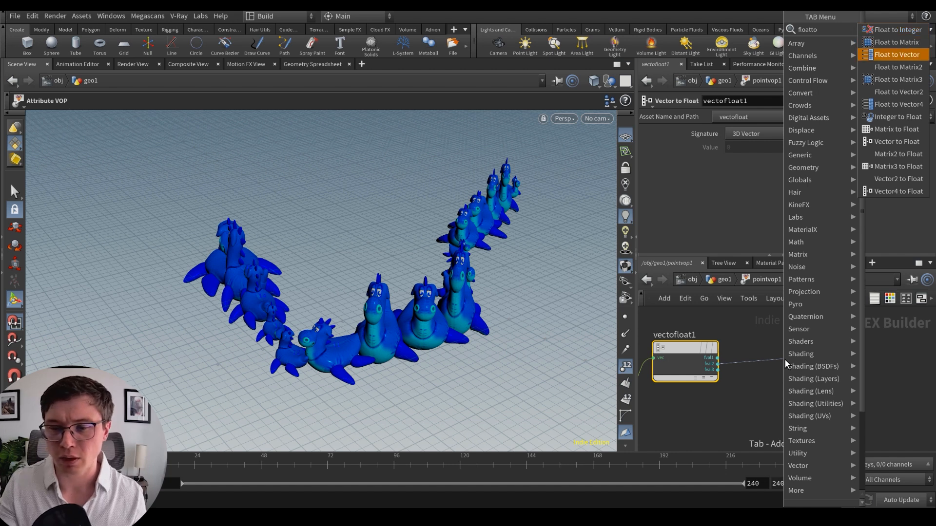
pyautogui.press('Return')
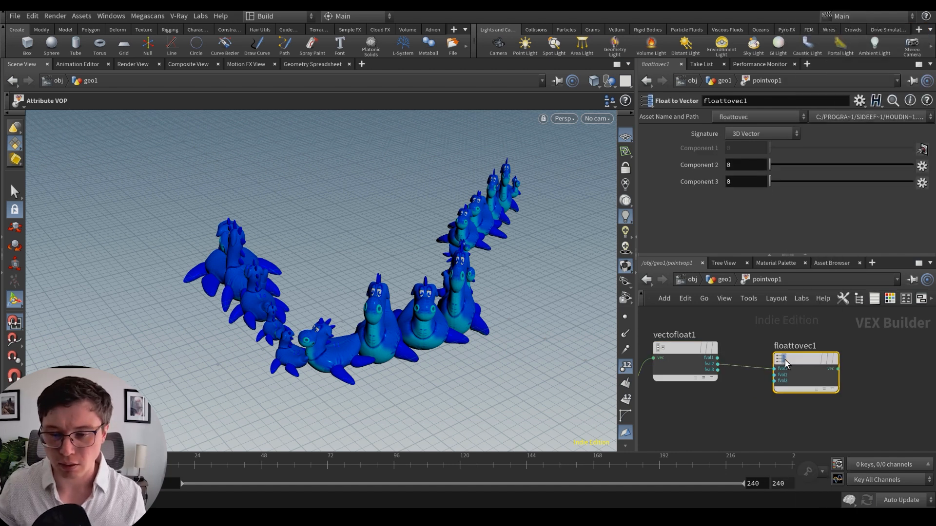
# Step: Line floattovec1 up with vectofloat1 and connect fval1, fval2 and fval3 to their matching inputs
pyautogui.click(803, 352)
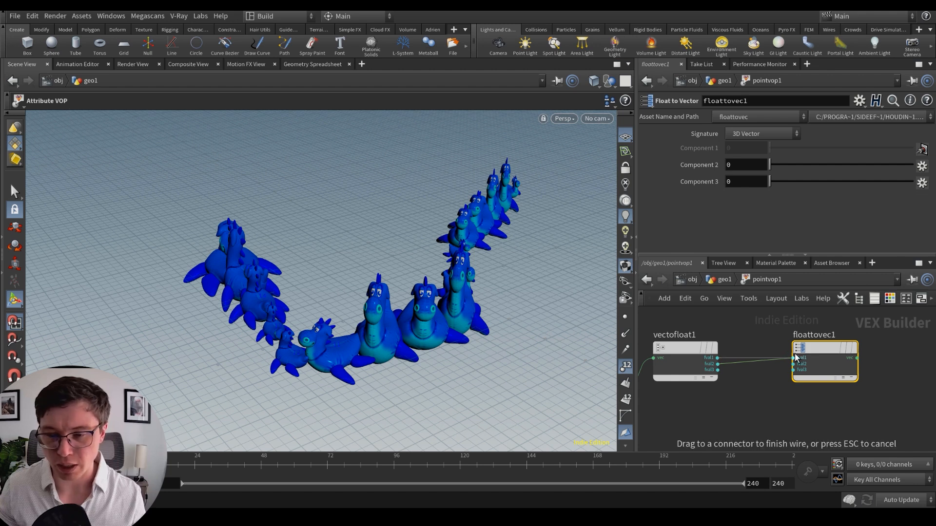
pyautogui.click(717, 359)
pyautogui.moveTo(774, 361); pyautogui.dragTo(794, 364)
pyautogui.moveTo(794, 370); pyautogui.dragTo(718, 371)
# Step: Place an Add node below the conversion nodes and route fval2 through it into floattovec1's second input
pyautogui.moveTo(754, 410); pyautogui.dragTo(756, 374, button='middle')
pyautogui.press('Tab')
pyautogui.write('add')
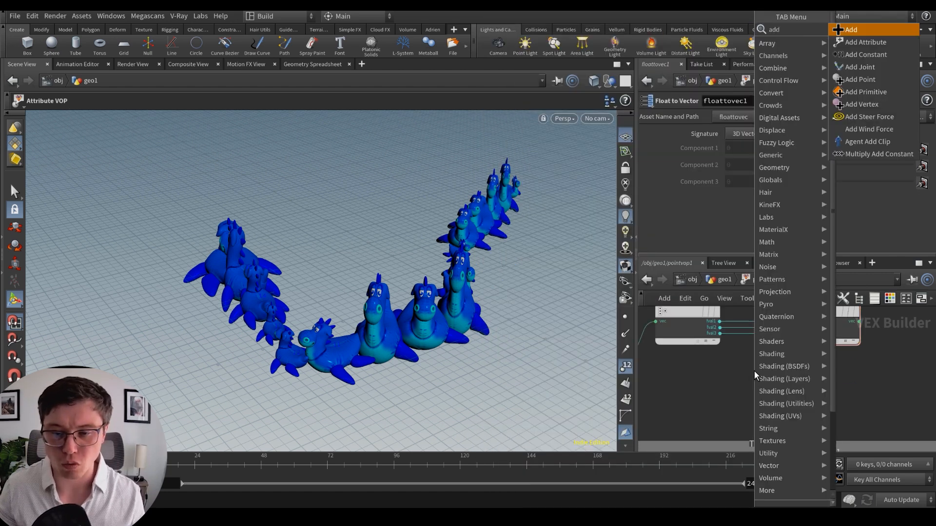
pyautogui.press('Return')
pyautogui.click(771, 370)
pyautogui.click(721, 328)
pyautogui.click(738, 379)
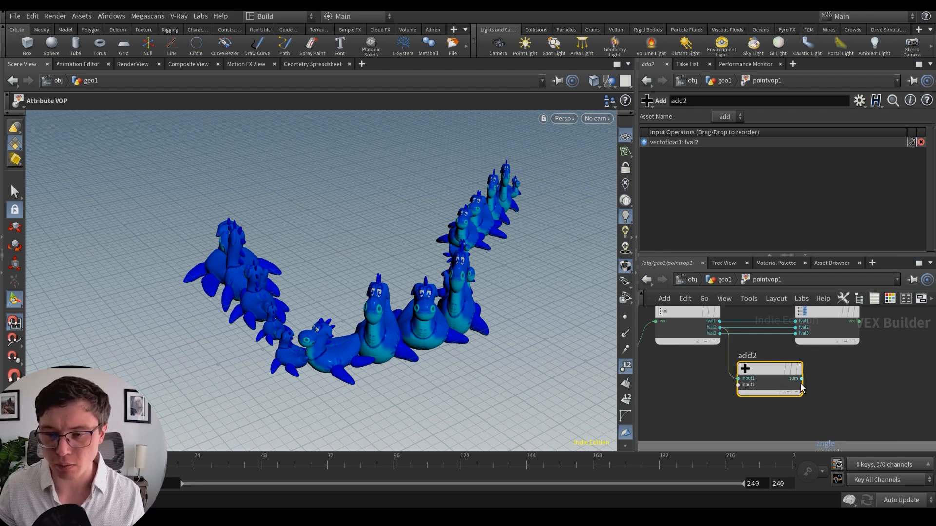
pyautogui.click(802, 379)
pyautogui.moveTo(799, 332); pyautogui.dragTo(795, 372, button='middle')
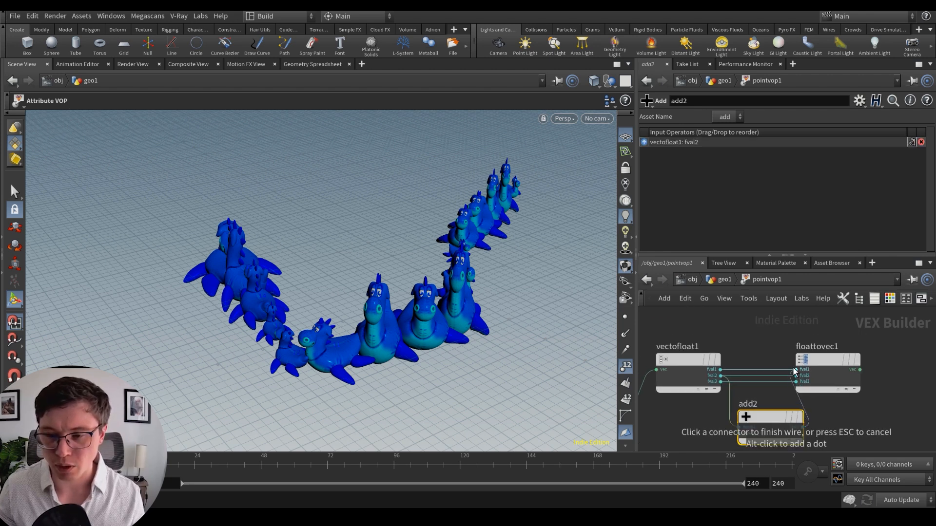
pyautogui.click(797, 376)
# Step: Wire floattovec1's vector output into the P input of geometryvopoutput1
pyautogui.click(861, 370)
pyautogui.scroll(-6, 874, 370)
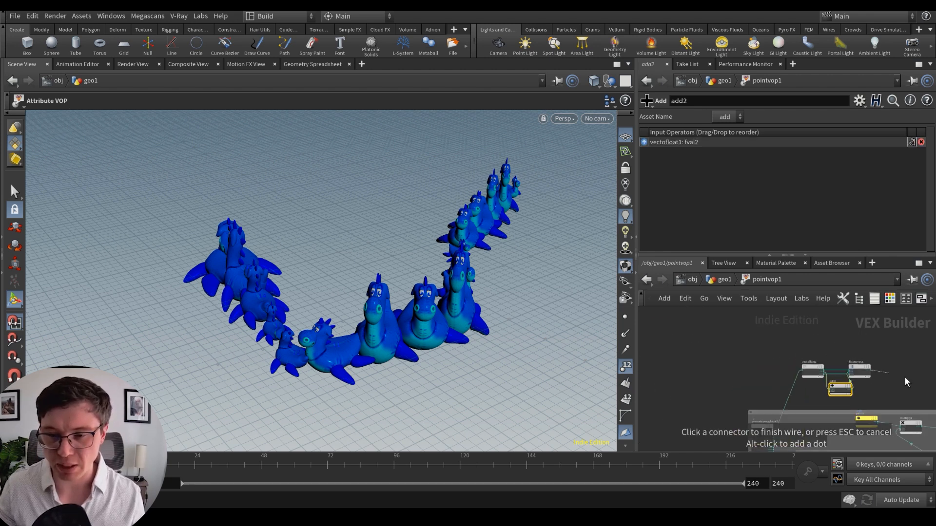
pyautogui.moveTo(906, 385); pyautogui.dragTo(783, 351, button='middle')
pyautogui.scroll(5, 808, 349)
pyautogui.scroll(-3, 836, 366)
pyautogui.moveTo(849, 379); pyautogui.dragTo(832, 359, button='middle')
pyautogui.scroll(1, 783, 396)
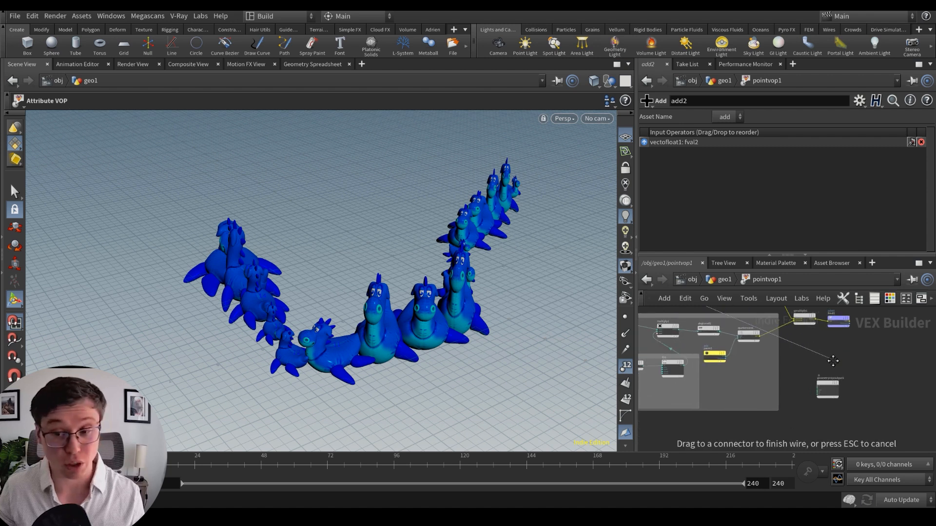
pyautogui.scroll(8, 816, 401)
pyautogui.click(837, 373)
pyautogui.scroll(-8, 855, 358)
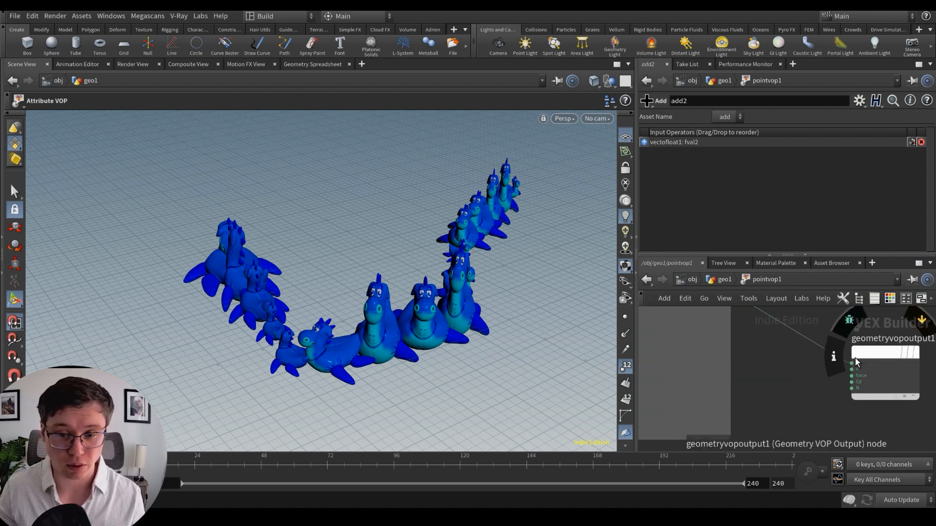
pyautogui.moveTo(733, 333); pyautogui.dragTo(813, 376, button='middle')
pyautogui.scroll(3, 739, 377)
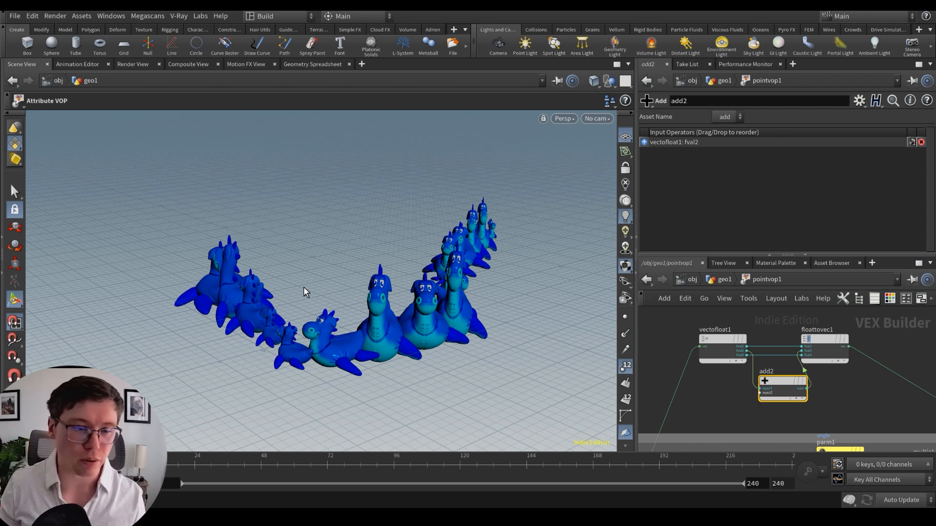
pyautogui.scroll(3, 372, 297)
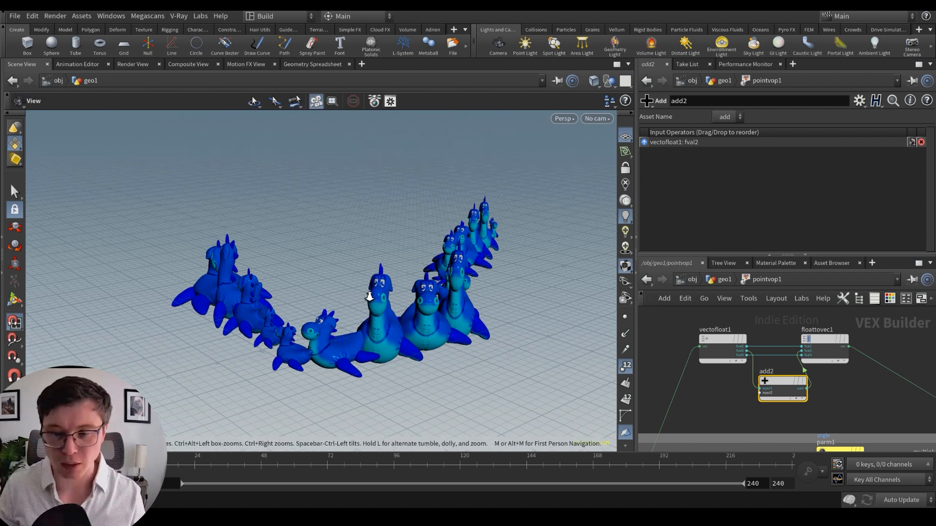
# Step: Duplicate the seed parameter, Add, Random and Fit Range nodes and place the copies below the existing network
pyautogui.scroll(-5, 779, 380)
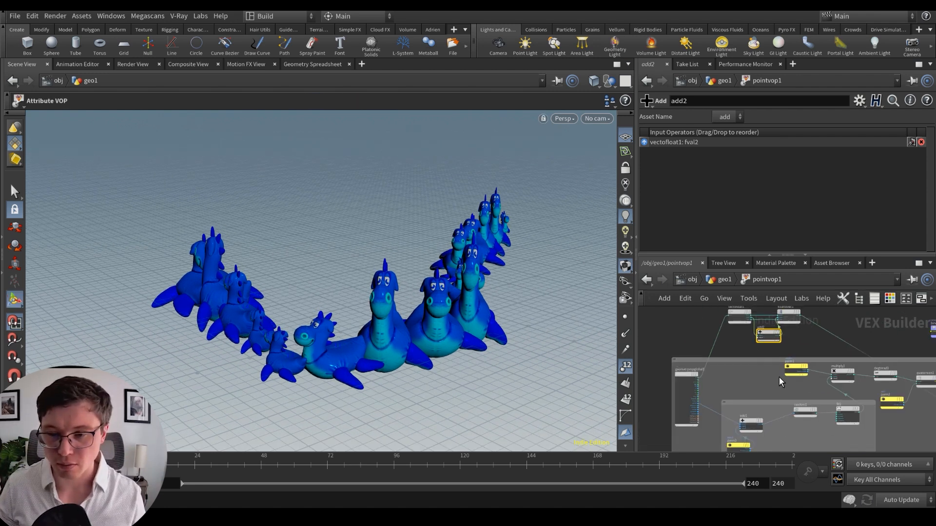
pyautogui.scroll(-3, 780, 371)
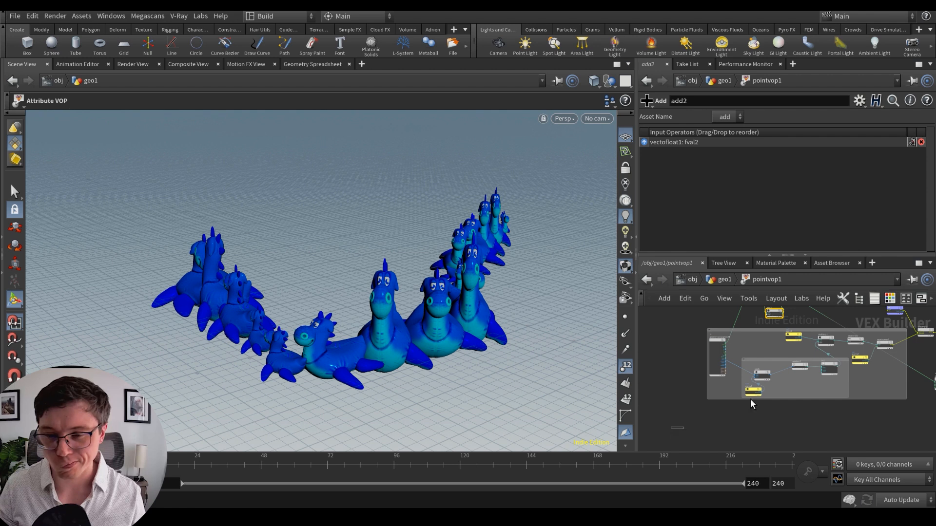
pyautogui.moveTo(671, 429); pyautogui.dragTo(836, 357)
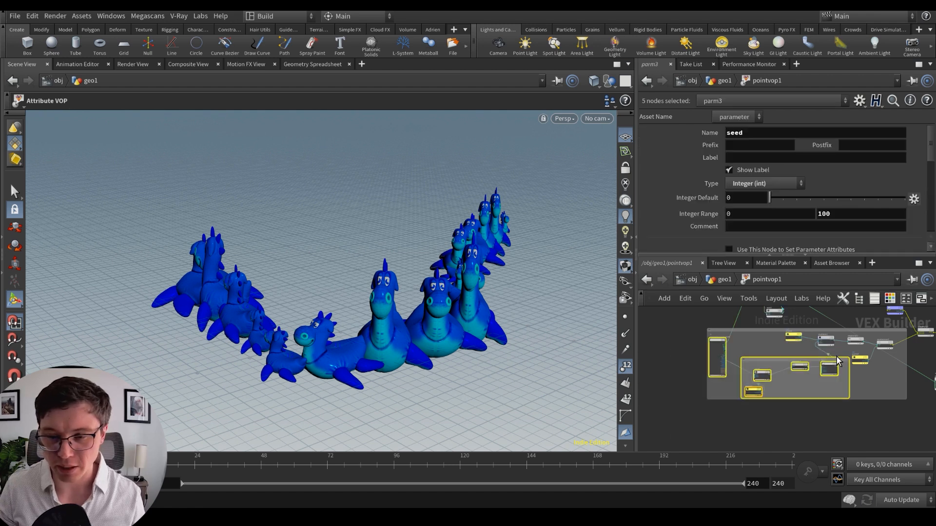
pyautogui.moveTo(851, 429); pyautogui.dragTo(749, 365)
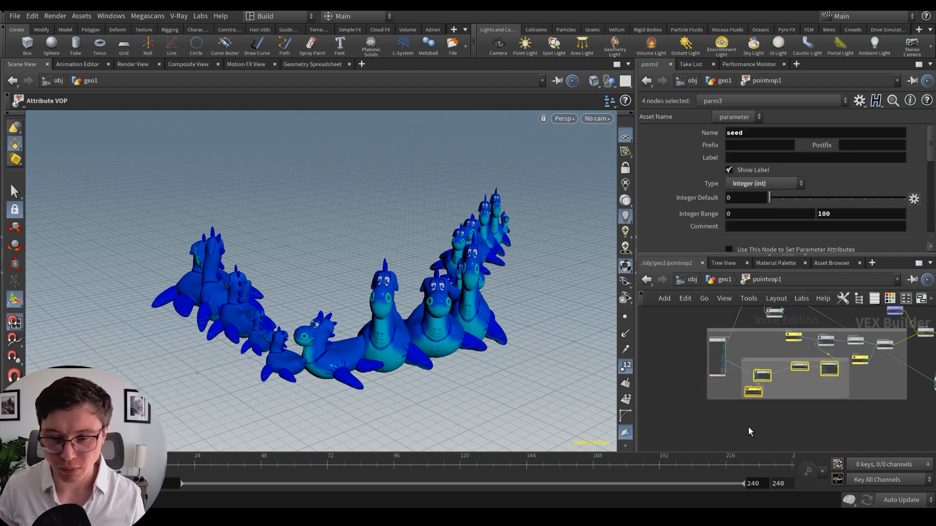
pyautogui.hotkey('ctrl', 'c')
pyautogui.hotkey('ctrl', 'v')
pyautogui.moveTo(801, 391); pyautogui.dragTo(784, 363, button='middle')
pyautogui.scroll(6, 720, 404)
pyautogui.moveTo(752, 390); pyautogui.dragTo(855, 372, button='middle')
pyautogui.click(794, 403)
pyautogui.scroll(-3, 788, 390)
pyautogui.scroll(3, 778, 388)
# Step: Rename the copied seed parameter to seedB and give it the label "seed position"
pyautogui.click(752, 414)
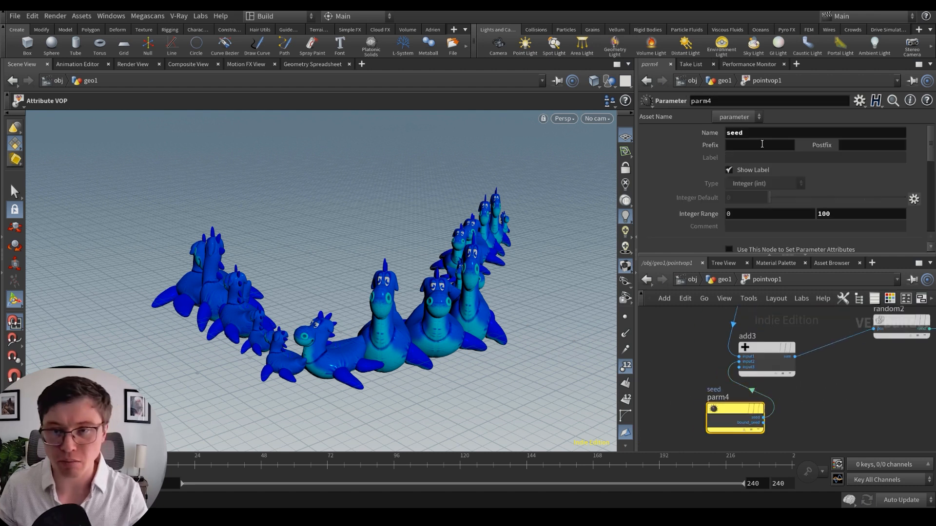
pyautogui.click(761, 133)
pyautogui.write('B')
pyautogui.press('Return')
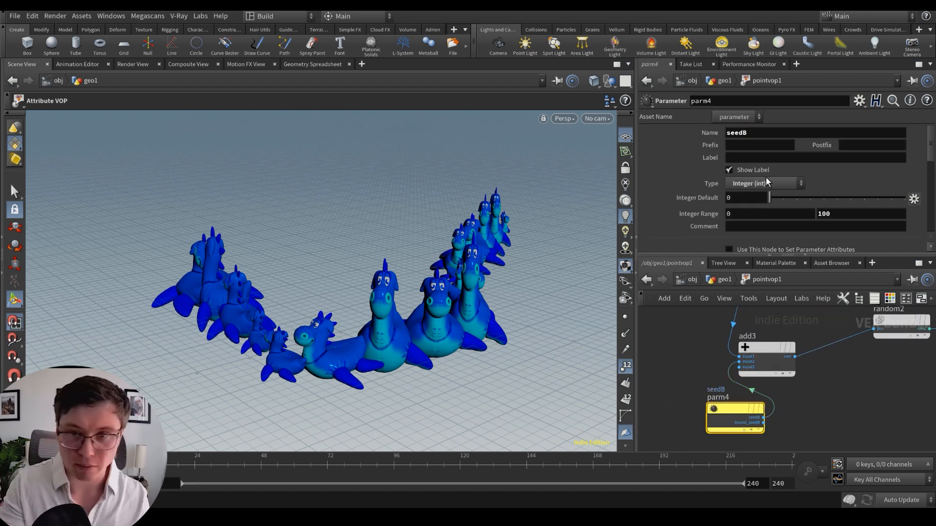
pyautogui.click(759, 157)
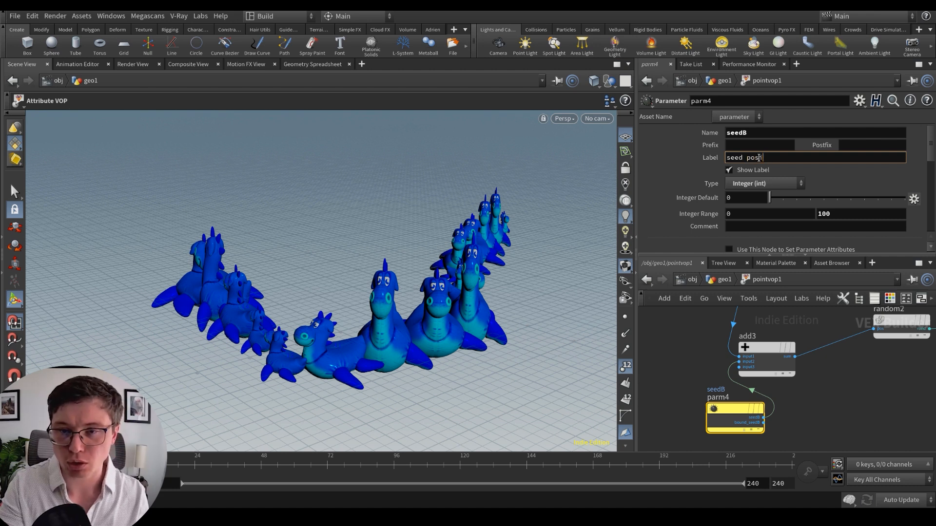
pyautogui.write('position')
pyautogui.press('Return')
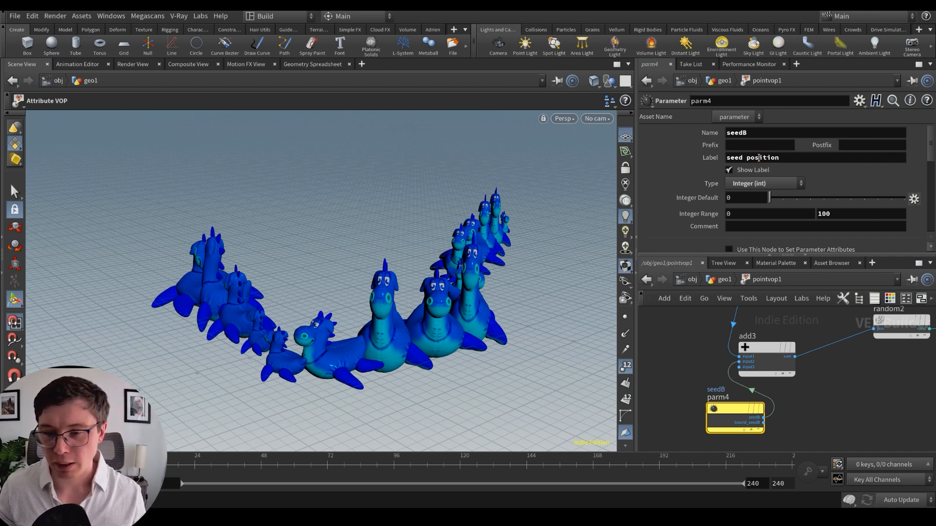
# Step: Set fit2's Destination Min to 0 and wire its output into add2's second input
pyautogui.scroll(-3, 843, 382)
pyautogui.moveTo(870, 379); pyautogui.dragTo(797, 404, button='middle')
pyautogui.scroll(2, 796, 405)
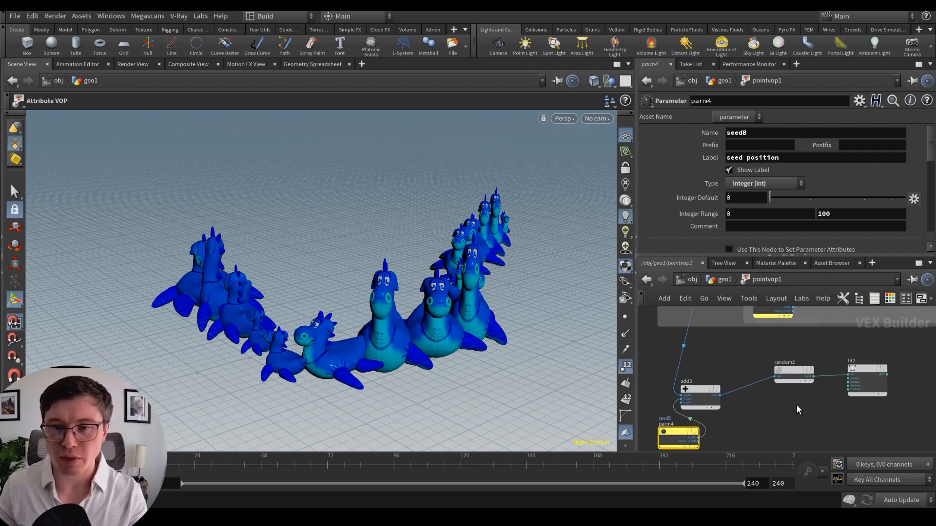
pyautogui.click(877, 367)
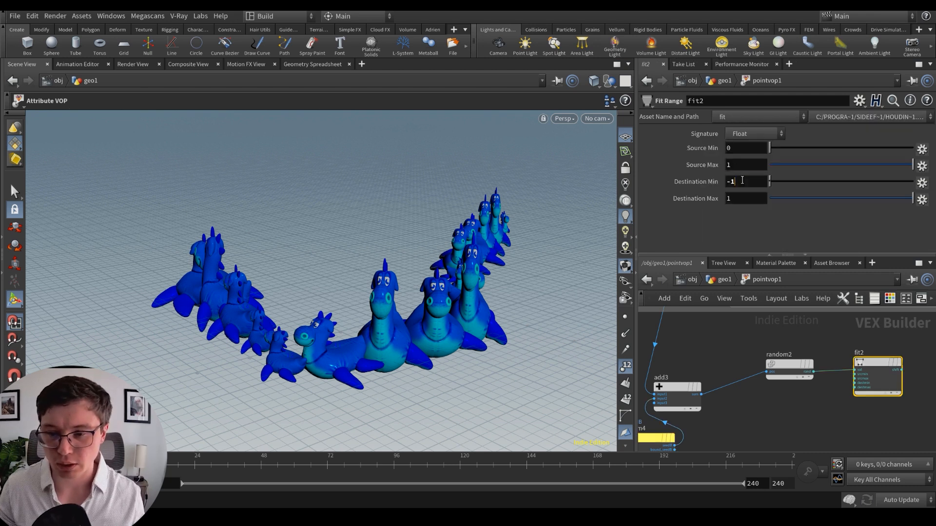
pyautogui.moveTo(913, 378); pyautogui.dragTo(842, 405, button='middle')
pyautogui.click(830, 402)
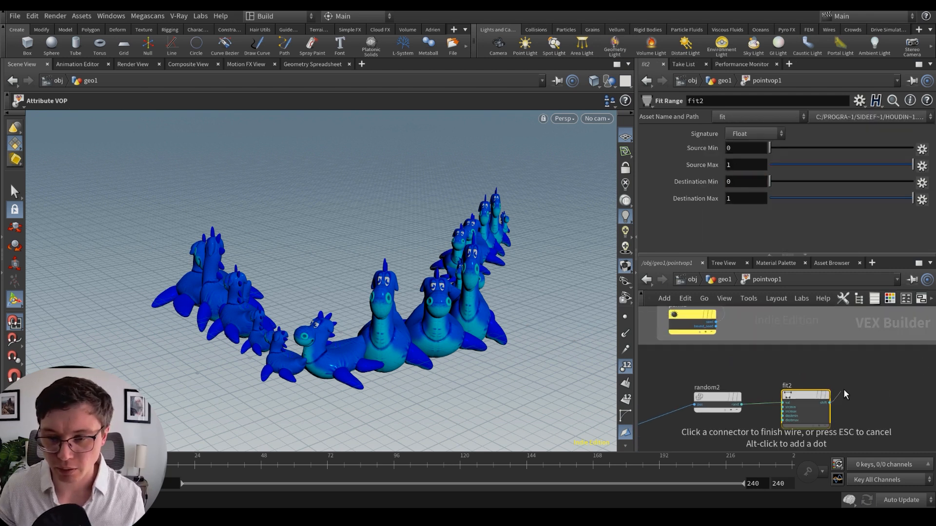
pyautogui.scroll(-8, 837, 370)
pyautogui.moveTo(835, 365); pyautogui.dragTo(836, 381, button='middle')
pyautogui.scroll(6, 835, 380)
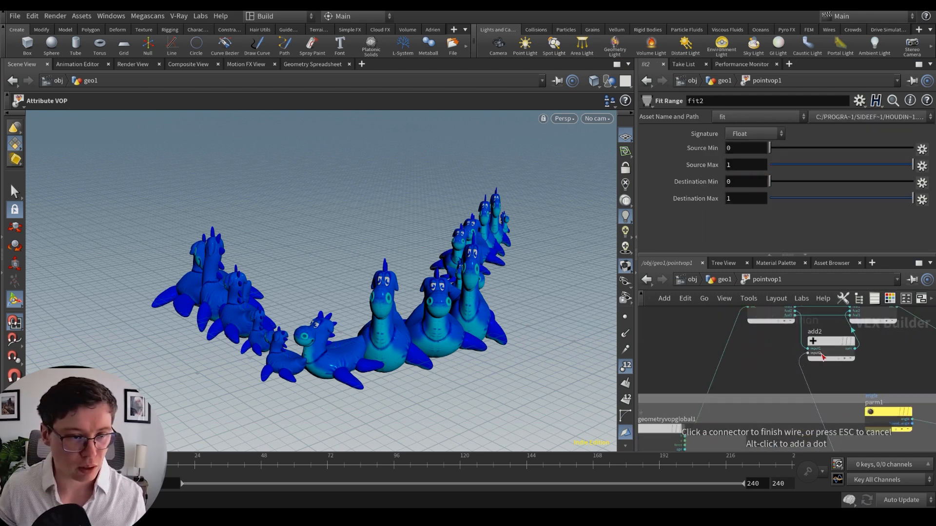
pyautogui.click(822, 355)
# Step: Vary fit2's Destination Max to preview the height offset of the copies, ending at 1
pyautogui.keyDown('alt'); pyautogui.moveTo(358, 334); pyautogui.dragTo(428, 294); pyautogui.keyUp('alt')
pyautogui.keyDown('alt'); pyautogui.moveTo(300, 303); pyautogui.dragTo(330, 305); pyautogui.keyUp('alt')
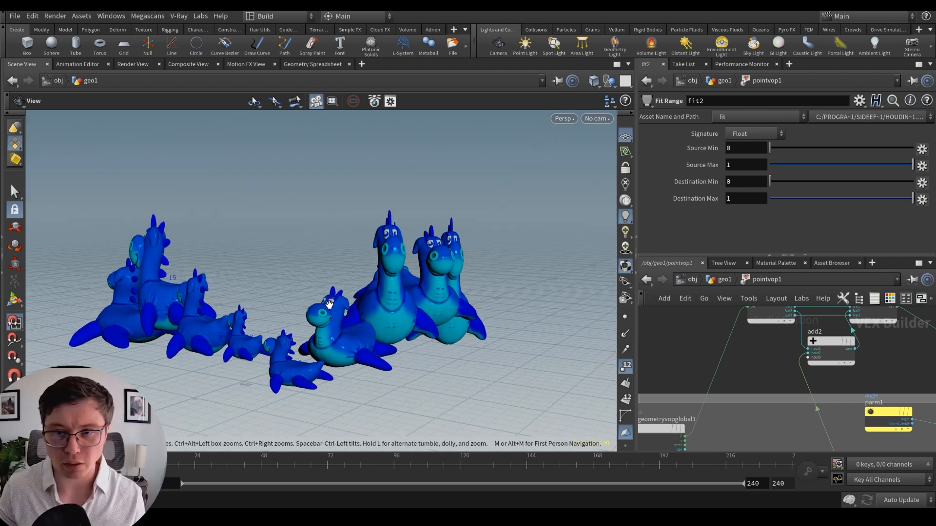
pyautogui.scroll(-4, 793, 350)
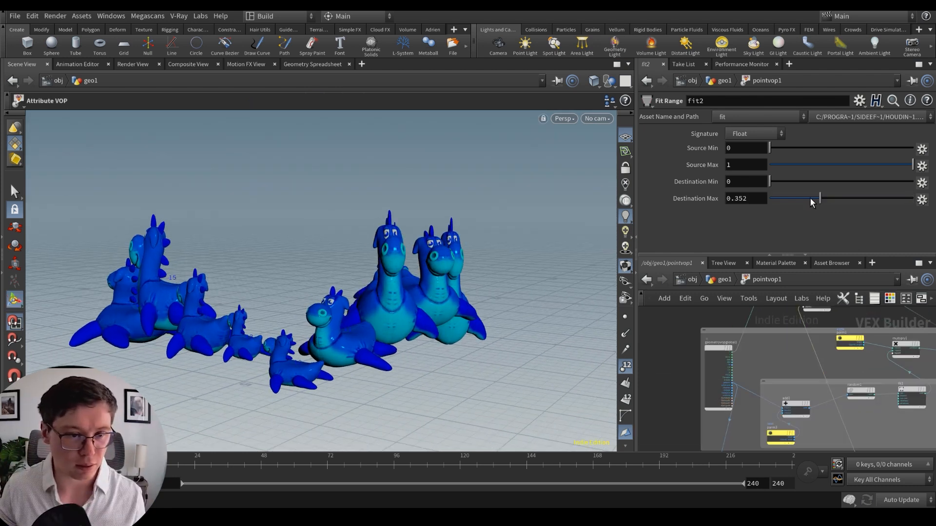
pyautogui.moveTo(809, 198); pyautogui.dragTo(919, 201)
pyautogui.keyDown('alt'); pyautogui.moveTo(424, 307); pyautogui.dragTo(390, 305); pyautogui.keyUp('alt')
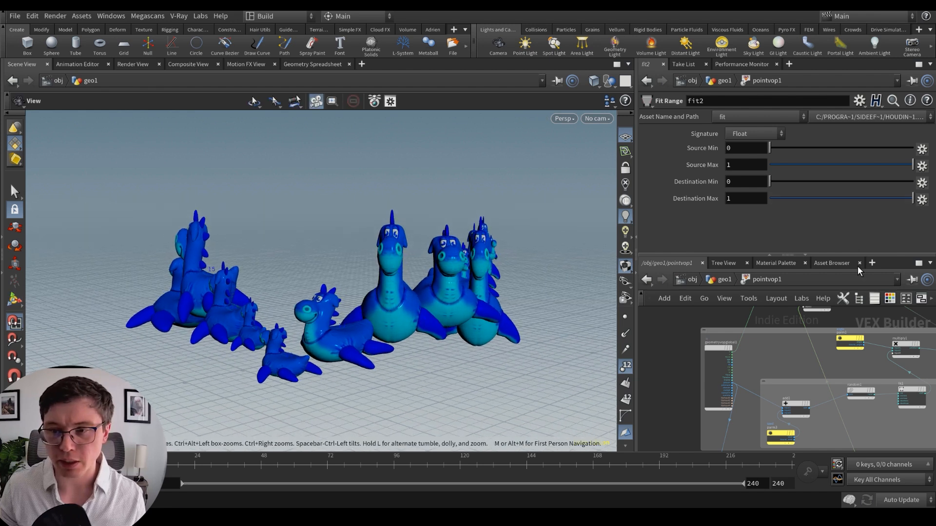
# Step: Promote fit2's Destination Max as a parameter of the VOP and go back up to the geo1 network
pyautogui.click(921, 200)
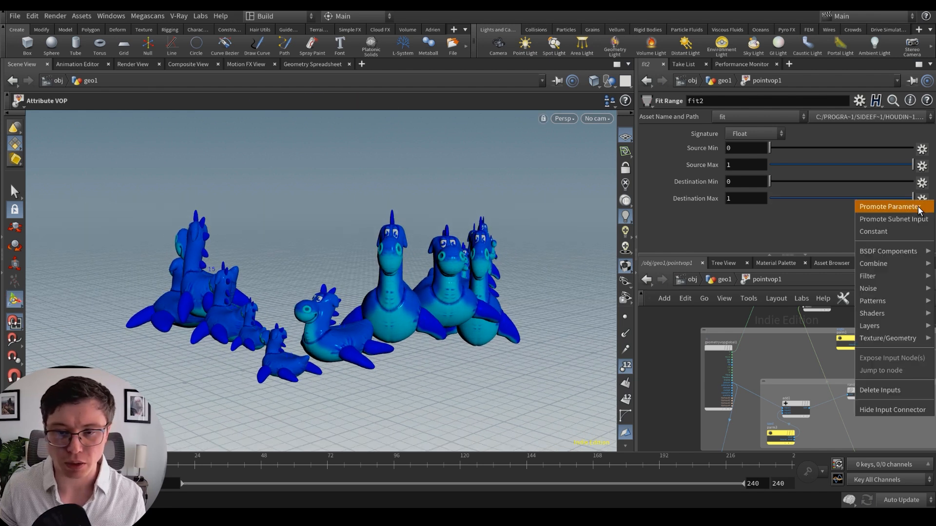
pyautogui.click(897, 207)
pyautogui.click(724, 279)
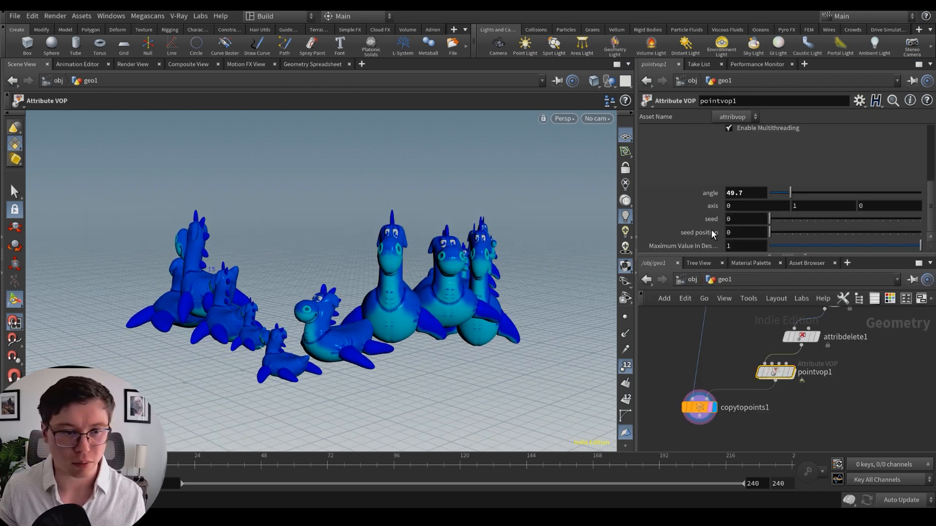
# Step: Set pointvop1's seed position to 62 and the promoted destination maximum to 0.547
pyautogui.moveTo(770, 233); pyautogui.dragTo(805, 226)
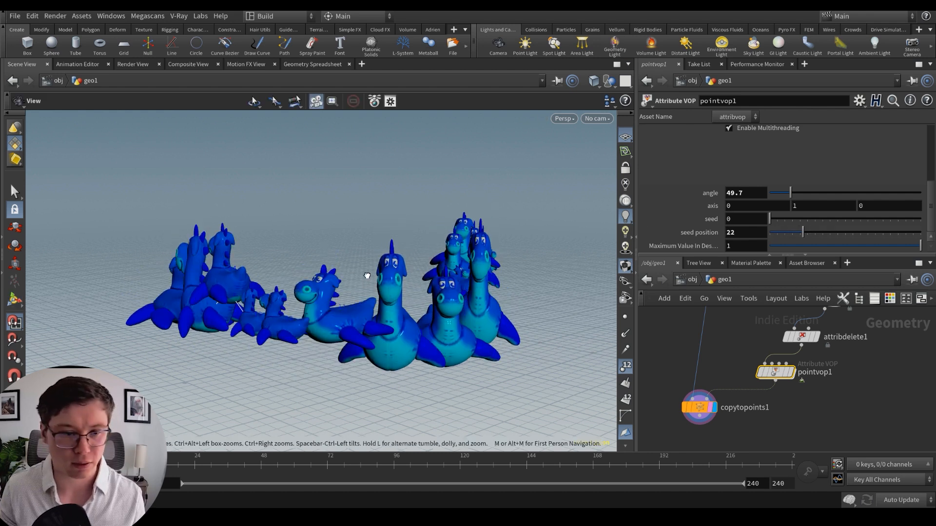
pyautogui.keyDown('alt'); pyautogui.moveTo(365, 272); pyautogui.dragTo(396, 267); pyautogui.keyUp('alt')
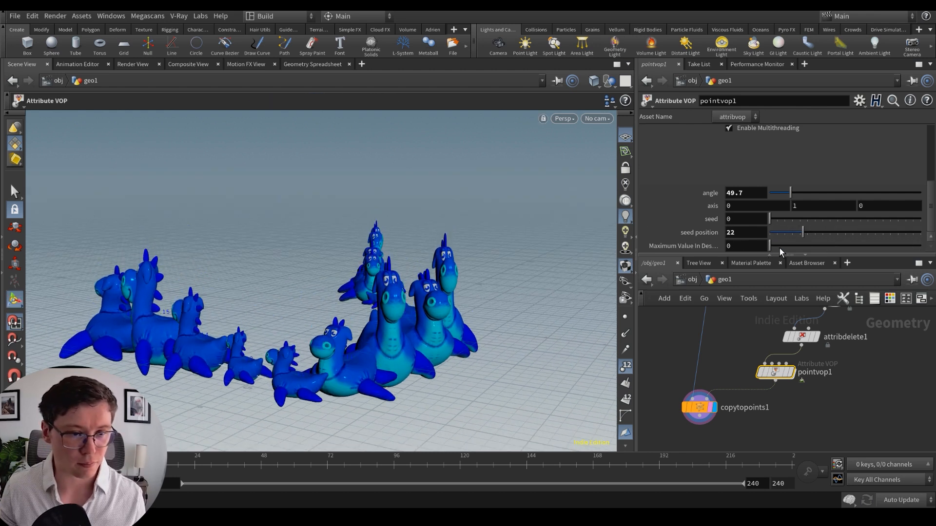
pyautogui.moveTo(779, 247); pyautogui.dragTo(863, 232)
pyautogui.keyDown('alt'); pyautogui.moveTo(446, 264); pyautogui.dragTo(540, 306); pyautogui.keyUp('alt')
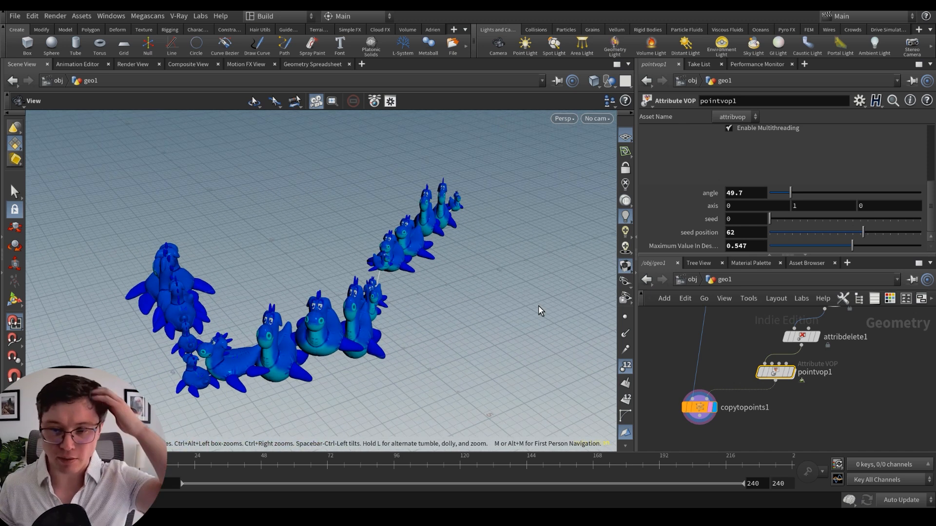
# Step: Move the testgeometry_rubbertoy1 node farther away from the main node chain
pyautogui.scroll(-3, 829, 399)
pyautogui.scroll(-1, 823, 407)
pyautogui.moveTo(843, 382); pyautogui.dragTo(812, 411, button='middle')
pyautogui.scroll(-1, 808, 414)
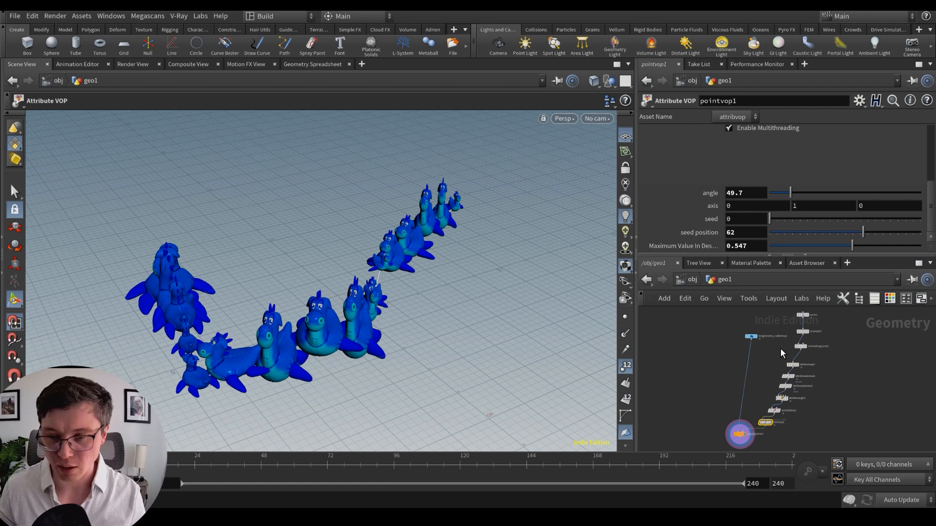
pyautogui.moveTo(756, 334); pyautogui.dragTo(729, 369)
pyautogui.scroll(2, 827, 414)
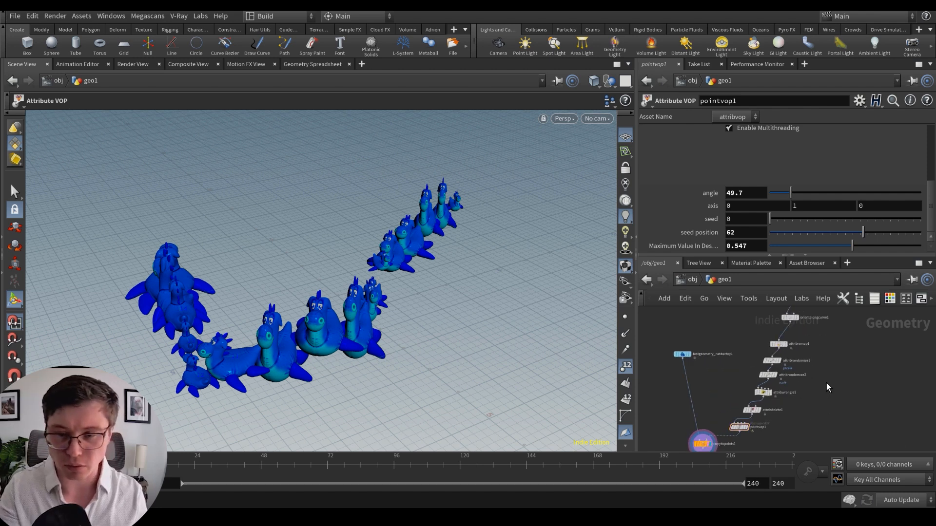
# Step: Add a Scatter node beside the attribute node chain
pyautogui.press('Tab')
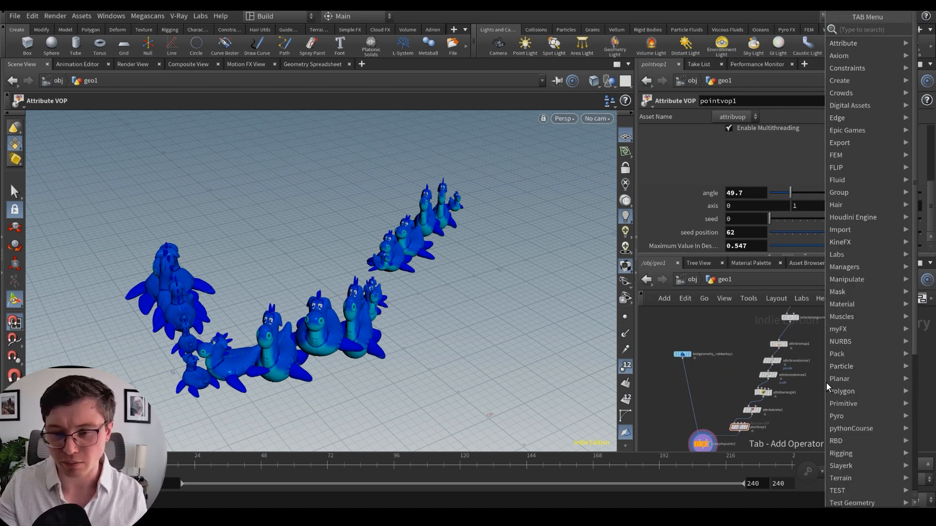
pyautogui.write('scatter')
pyautogui.press('Return')
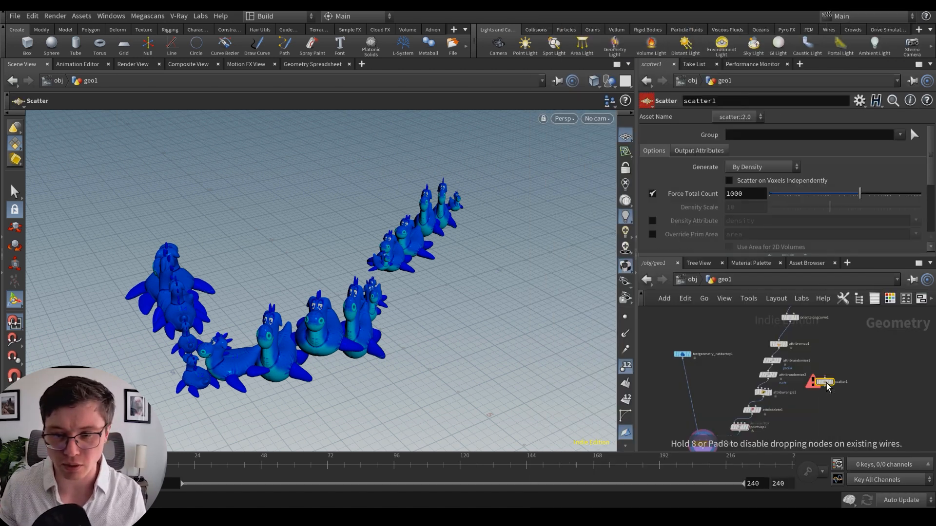
pyautogui.click(827, 387)
pyautogui.scroll(3, 823, 389)
# Step: Add a Grid node above scatter1 and wire it into scatter1's input
pyautogui.click(828, 402)
pyautogui.scroll(-3, 824, 385)
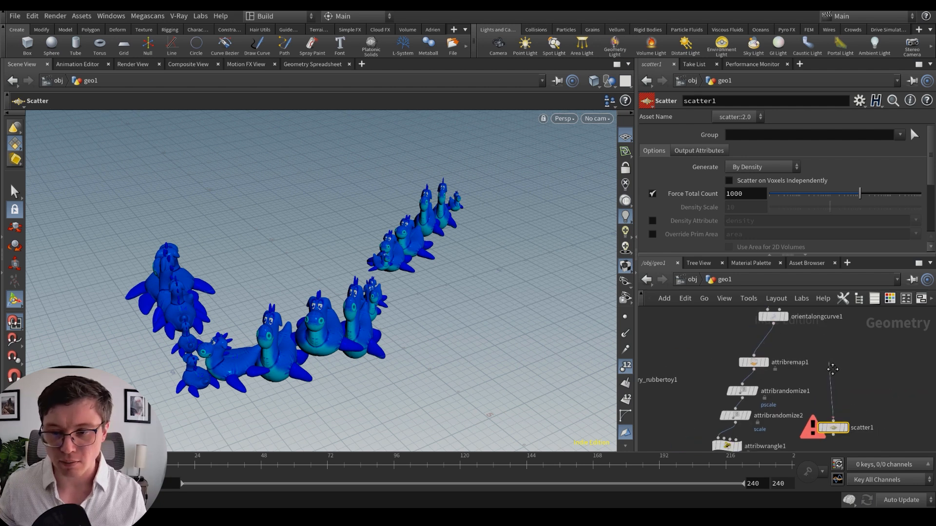
pyautogui.scroll(3, 819, 341)
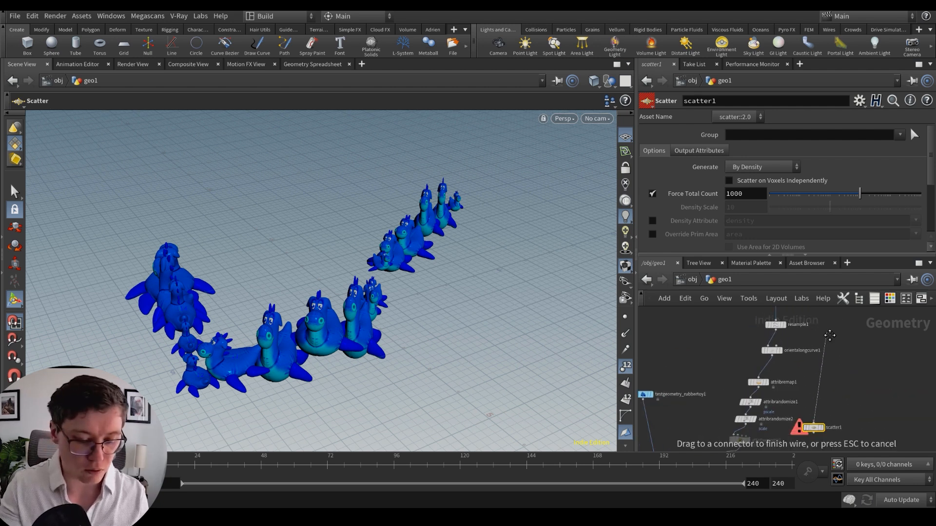
pyautogui.press('Tab')
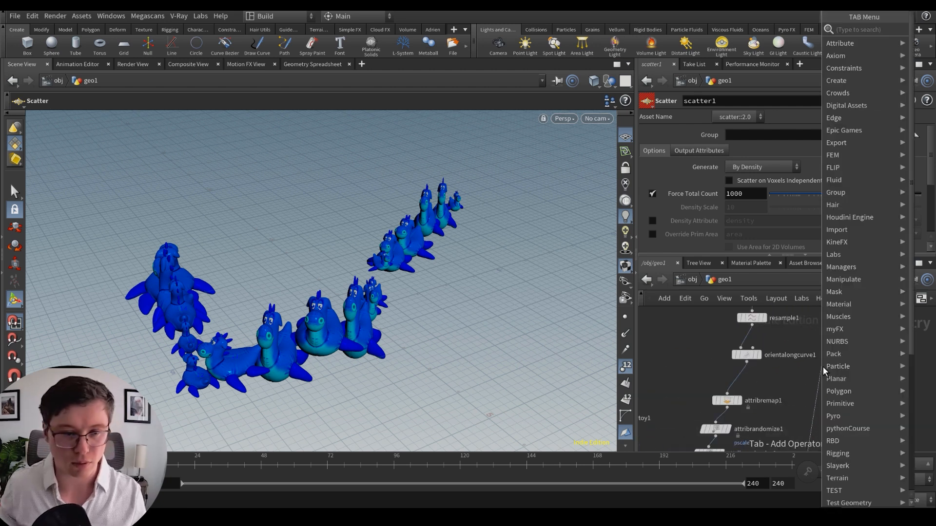
pyautogui.write('grid')
pyautogui.press('Return')
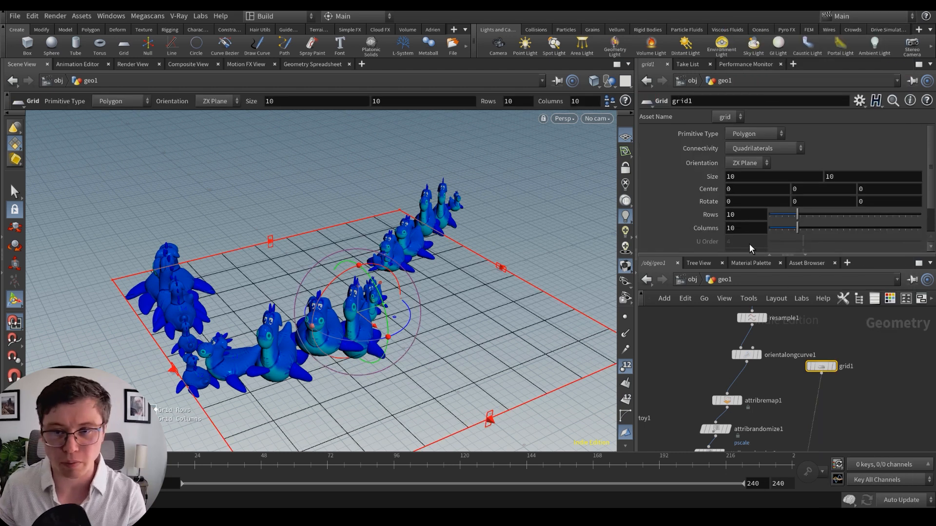
# Step: Set grid1's size to 100 by 100 with 100 rows and 100 columns
pyautogui.click(753, 179)
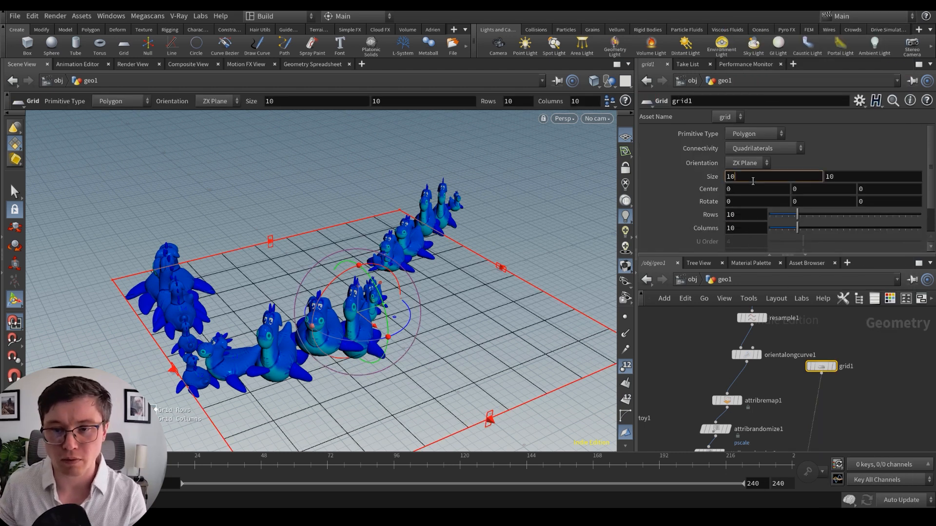
pyautogui.click(846, 177)
pyautogui.write('0')
pyautogui.click(757, 228)
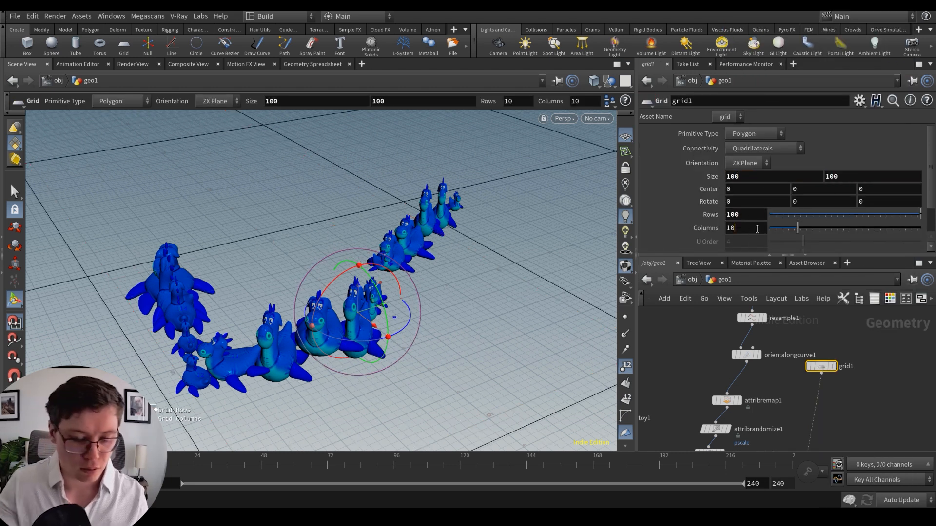
pyautogui.write('0')
# Step: Insert a Mountain node on the wire between grid1 and scatter1
pyautogui.moveTo(826, 427); pyautogui.dragTo(807, 374, button='middle')
pyautogui.scroll(2, 807, 374)
pyautogui.press('Tab')
pyautogui.write('mount')
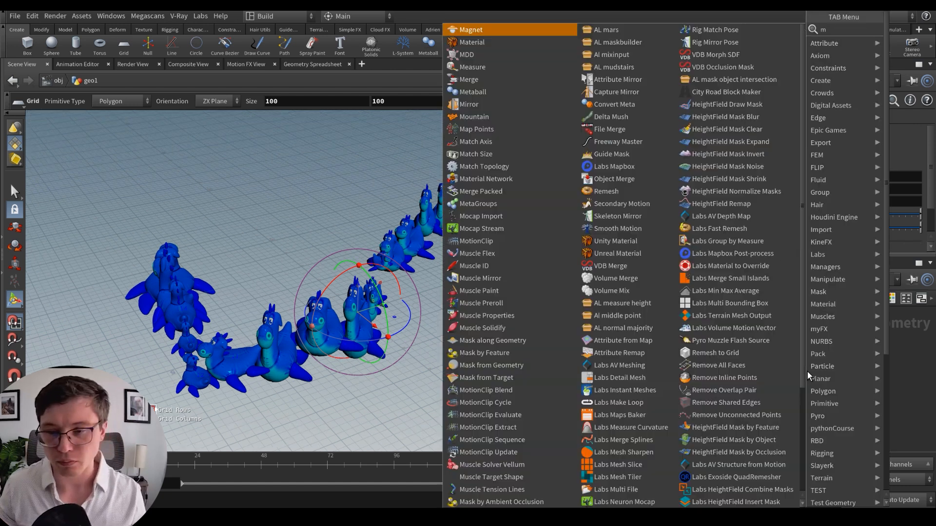
pyautogui.press('Return')
pyautogui.click(807, 373)
pyautogui.moveTo(802, 365); pyautogui.dragTo(791, 350)
# Step: Set mountain1's noise amplitude to 1.94 and its element size to 10
pyautogui.scroll(-6, 777, 197)
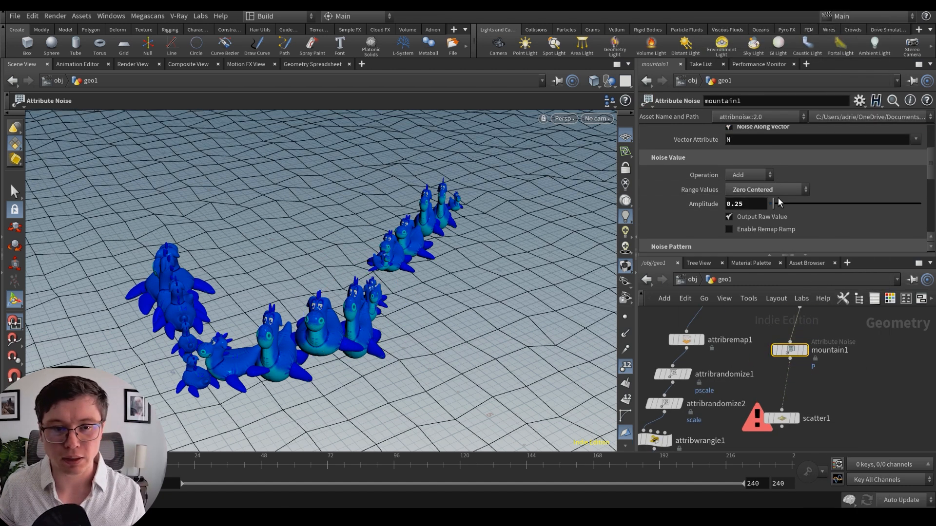
pyautogui.moveTo(780, 206); pyautogui.dragTo(840, 208)
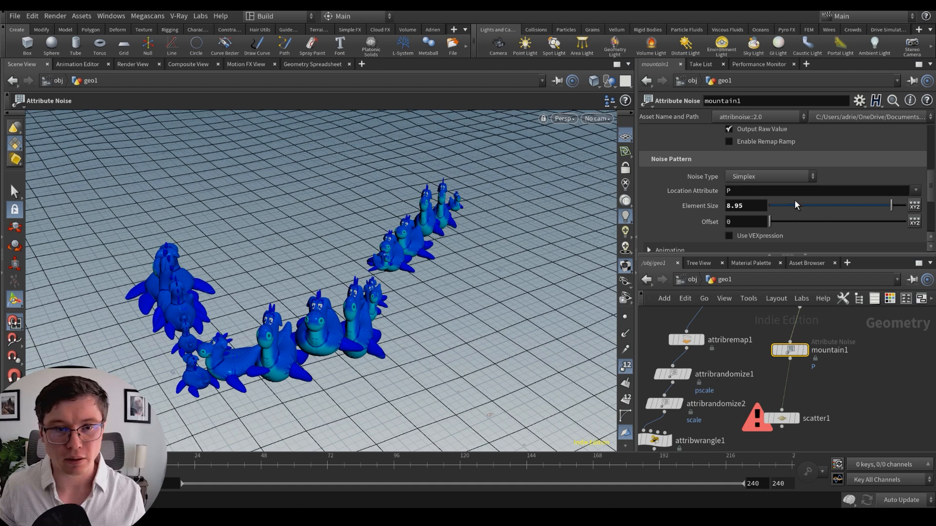
pyautogui.scroll(3, 811, 180)
pyautogui.moveTo(791, 189)
pyautogui.mouseDown()
pyautogui.moveTo(855, 194)
pyautogui.moveTo(799, 195)
pyautogui.mouseUp()
pyautogui.scroll(-5, 350, 242)
pyautogui.scroll(-3, 351, 246)
pyautogui.keyDown('alt'); pyautogui.moveTo(351, 245); pyautogui.dragTo(249, 229); pyautogui.keyUp('alt')
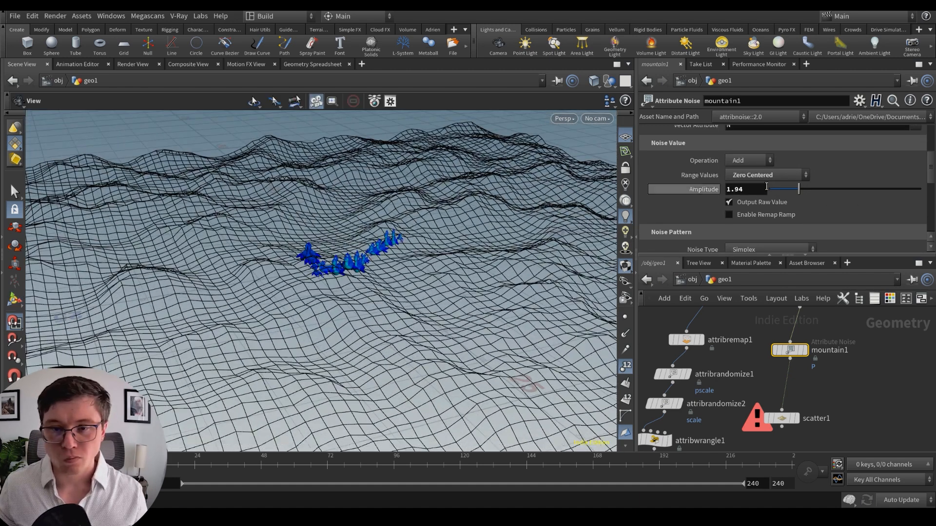
pyautogui.scroll(-3, 823, 210)
pyautogui.moveTo(858, 217); pyautogui.dragTo(908, 220)
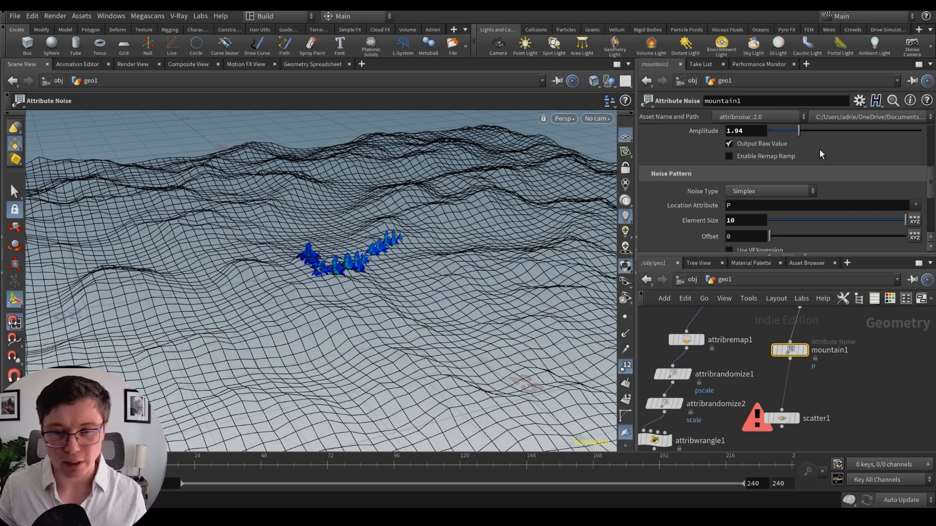
# Step: Set mountain1's noise amplitude to 4.12 and make scatter1 the displayed node
pyautogui.moveTo(825, 132); pyautogui.dragTo(829, 134)
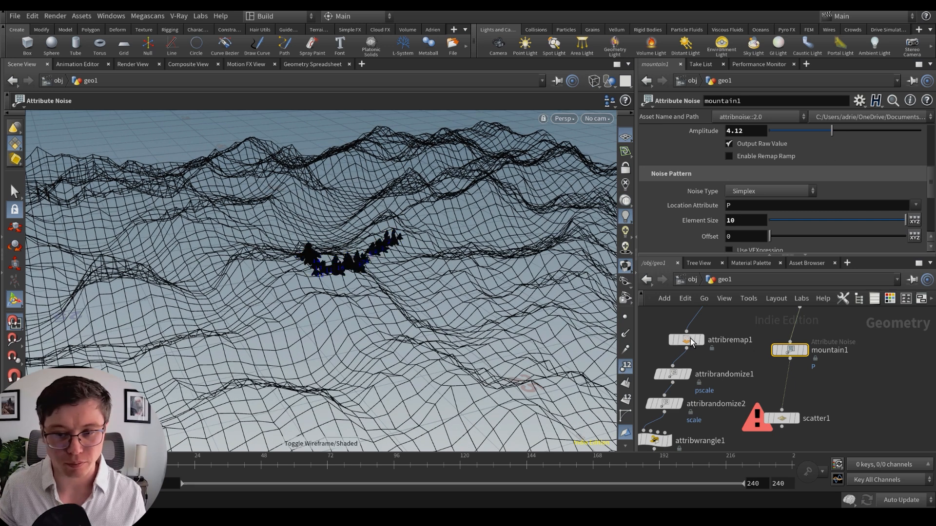
pyautogui.scroll(2, 794, 384)
pyautogui.click(802, 388)
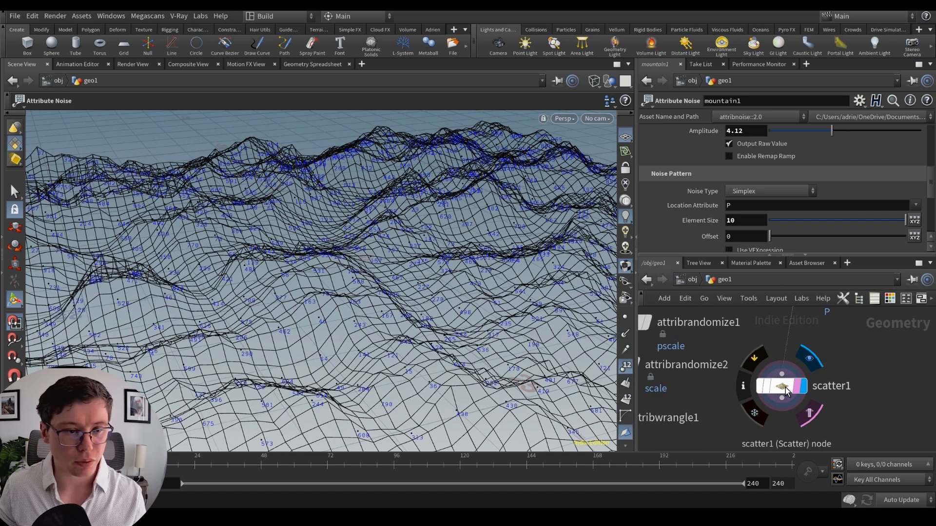
# Step: Set scatter1's Force Total Count to 4565
pyautogui.click(799, 389)
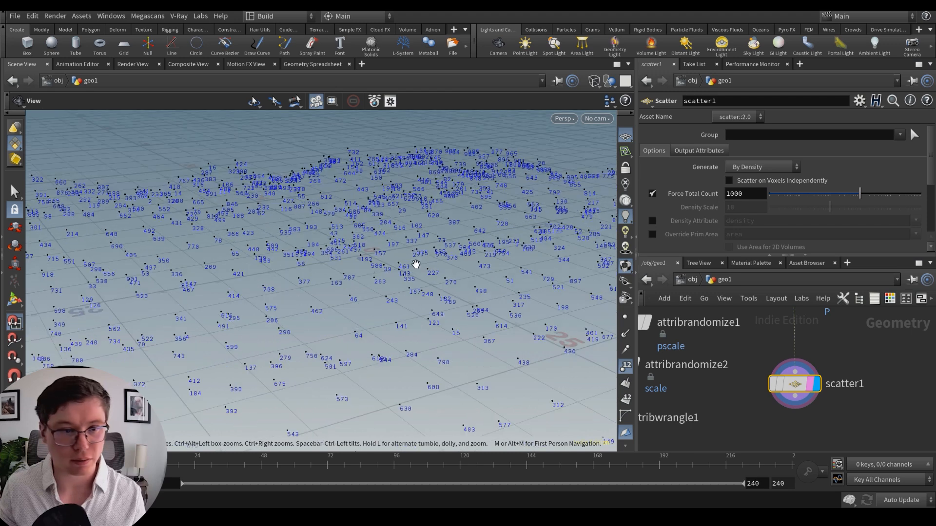
pyautogui.press('Return')
pyautogui.moveTo(860, 194); pyautogui.dragTo(880, 201)
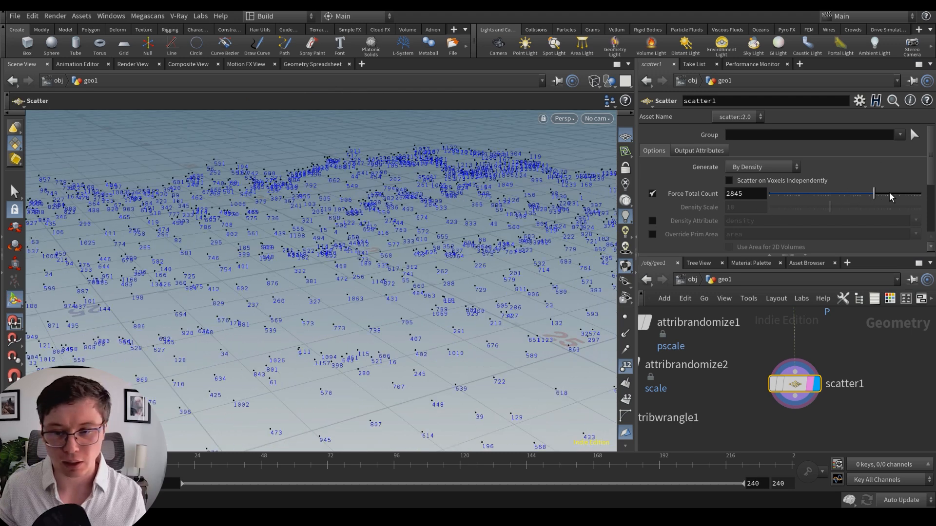
# Step: Wire scatter1's output into copytopoints1's second input in place of pointvop1 and display copytopoints1
pyautogui.scroll(-4, 767, 387)
pyautogui.scroll(-2, 766, 386)
pyautogui.moveTo(734, 419); pyautogui.dragTo(763, 385, button='middle')
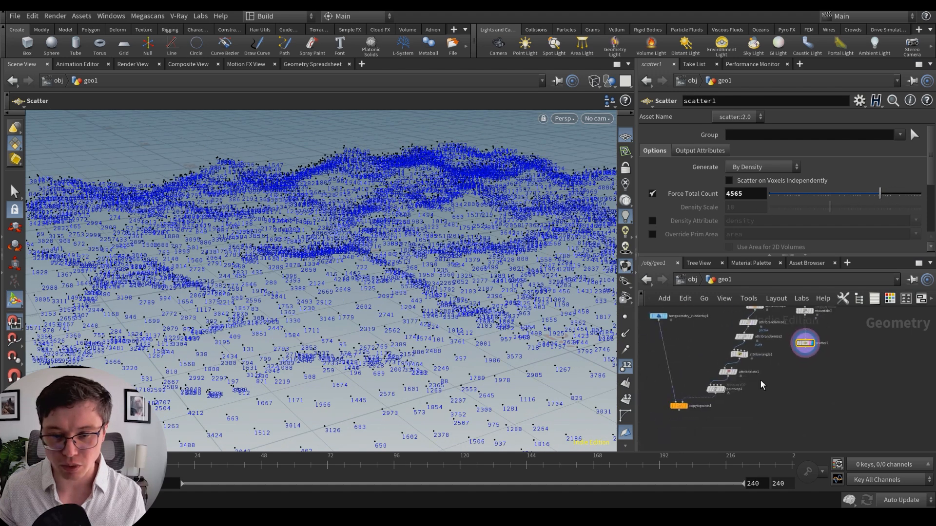
pyautogui.scroll(2, 756, 385)
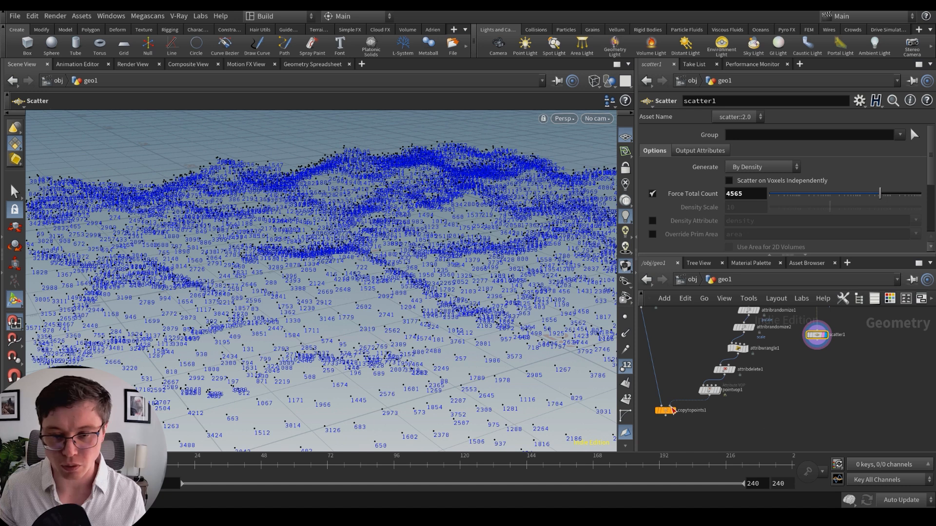
pyautogui.scroll(4, 751, 427)
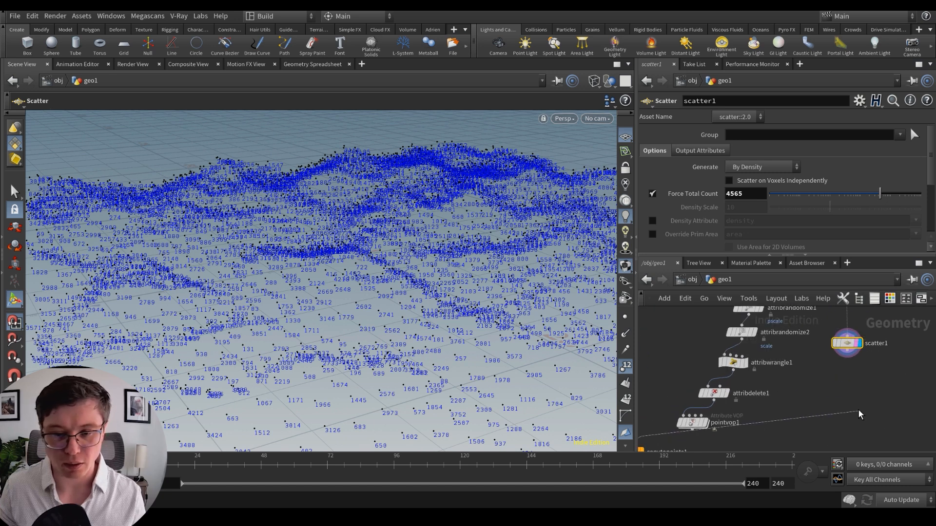
pyautogui.click(742, 414)
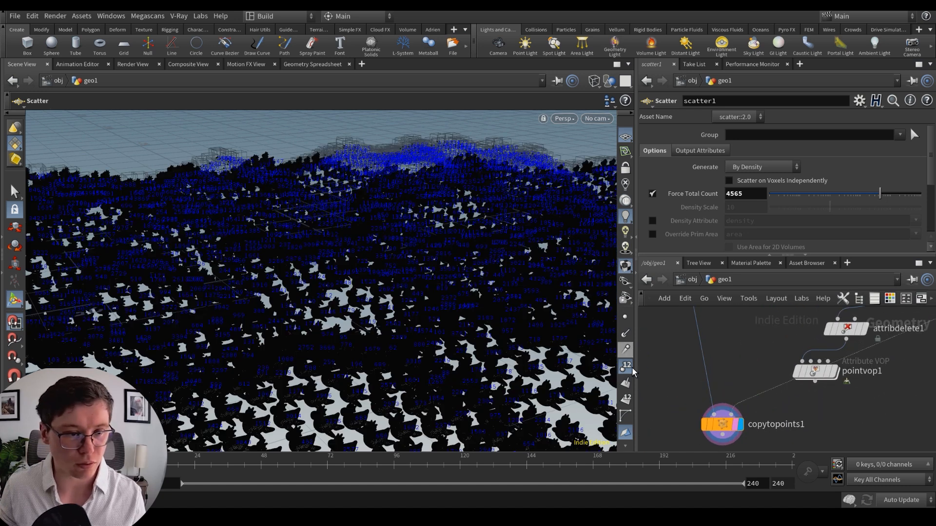
# Step: Turn off point numbers, switch the viewport to shaded display, and inspect the rubber toys copied across the terrain
pyautogui.click(627, 368)
pyautogui.keyDown('alt'); pyautogui.moveTo(390, 324); pyautogui.dragTo(400, 265); pyautogui.keyUp('alt')
pyautogui.keyDown('alt'); pyautogui.moveTo(512, 298); pyautogui.dragTo(594, 337, button='right'); pyautogui.keyUp('alt')
pyautogui.hotkey('shift', 'w')
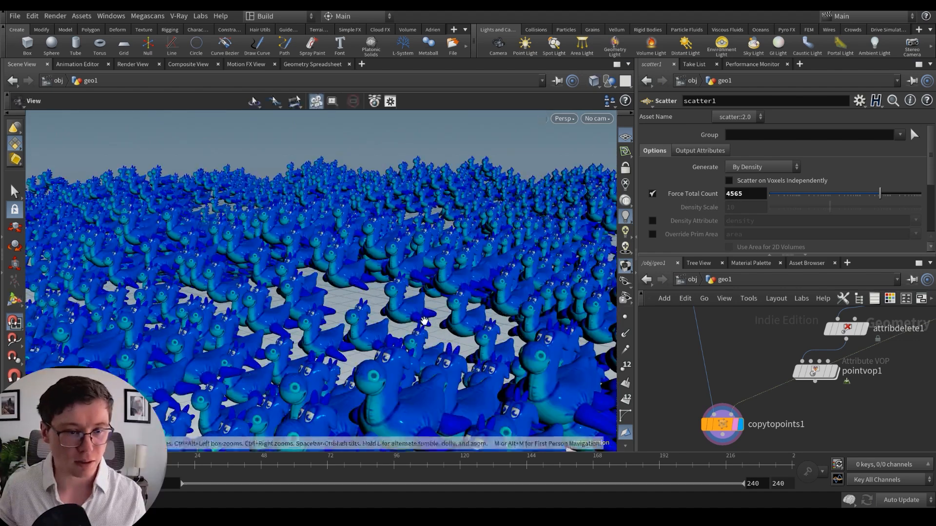
pyautogui.keyDown('alt'); pyautogui.moveTo(488, 254); pyautogui.dragTo(468, 288); pyautogui.keyUp('alt')
pyautogui.keyDown('alt'); pyautogui.moveTo(468, 287); pyautogui.dragTo(429, 257, button='right'); pyautogui.keyUp('alt')
pyautogui.keyDown('alt'); pyautogui.moveTo(429, 257); pyautogui.dragTo(390, 263); pyautogui.keyUp('alt')
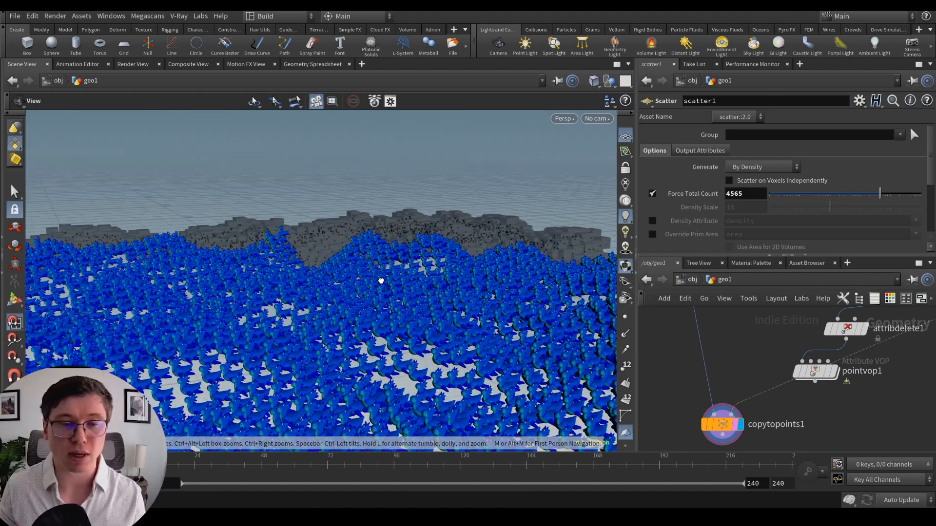
pyautogui.keyDown('alt'); pyautogui.moveTo(390, 263); pyautogui.dragTo(451, 278, button='right'); pyautogui.keyUp('alt')
pyautogui.keyDown('alt'); pyautogui.moveTo(451, 278); pyautogui.dragTo(435, 289); pyautogui.keyUp('alt')
pyautogui.press('Return')
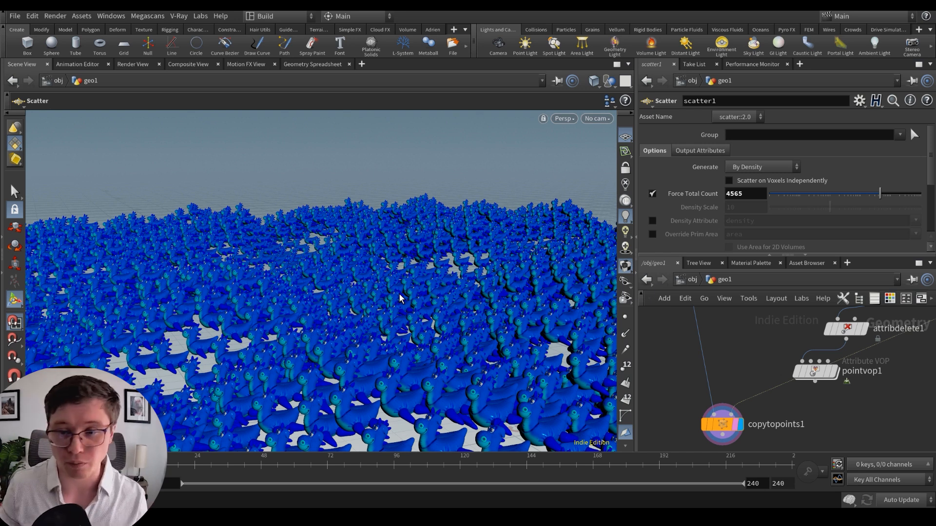
# Step: Maximize the network view, lay out the curve chain down to pointvop1 in a column, and move it clear of the grid chain
pyautogui.scroll(-3, 835, 400)
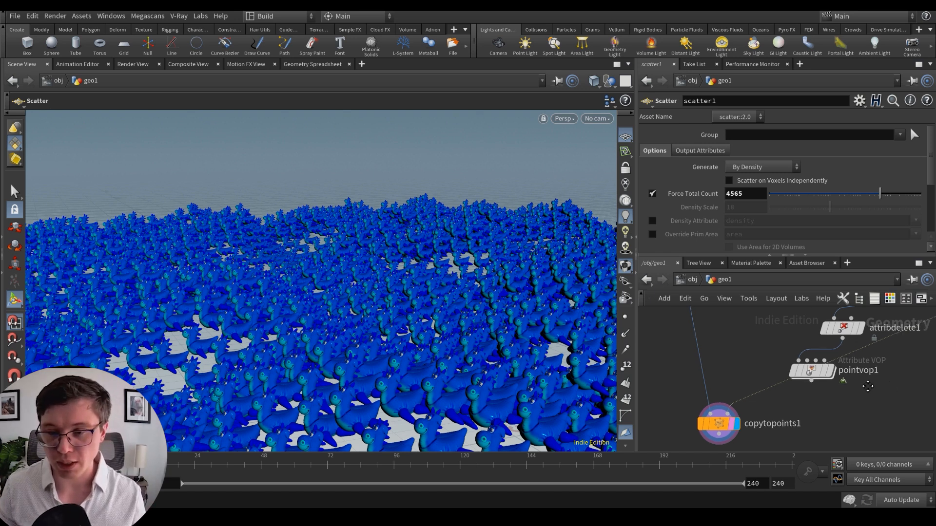
pyautogui.scroll(-3, 815, 391)
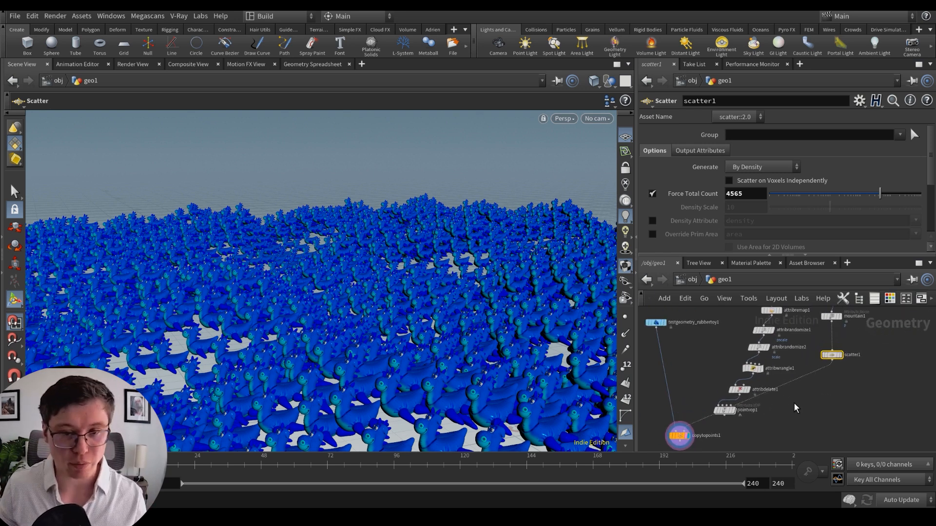
pyautogui.hotkey('ctrl', 'b')
pyautogui.scroll(3, 449, 303)
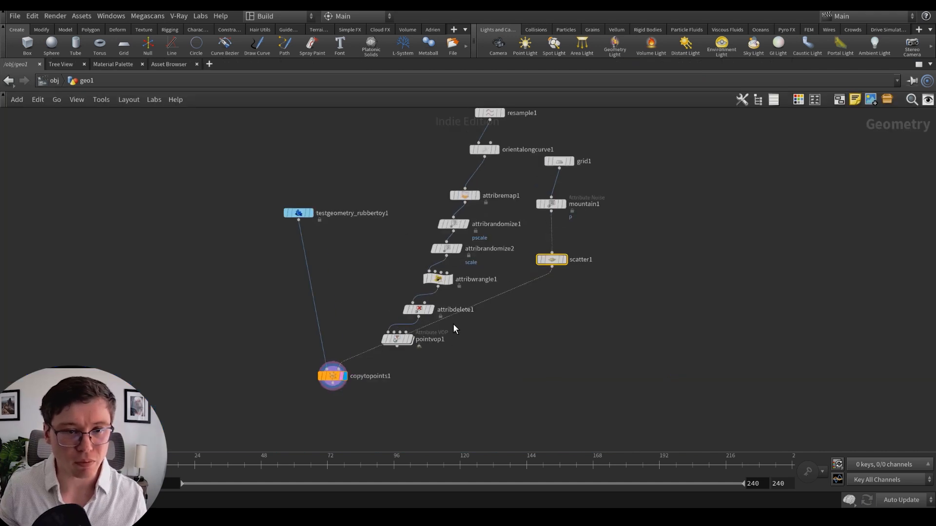
pyautogui.moveTo(446, 341); pyautogui.dragTo(459, 376, button='middle')
pyautogui.moveTo(459, 401); pyautogui.dragTo(490, 184)
pyautogui.press('l')
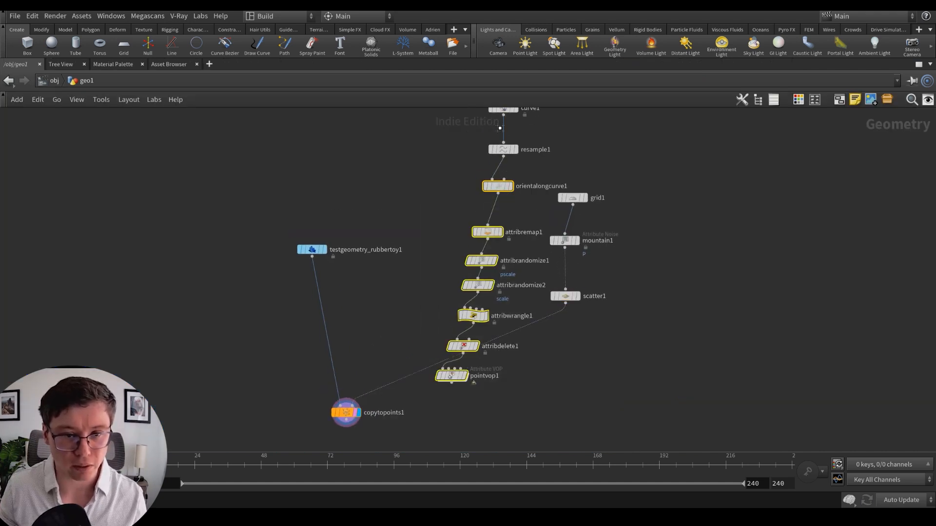
pyautogui.scroll(-1, 552, 343)
pyautogui.scroll(-1, 546, 351)
pyautogui.moveTo(513, 423); pyautogui.dragTo(676, 188)
pyautogui.scroll(3, 588, 349)
pyautogui.click(588, 349)
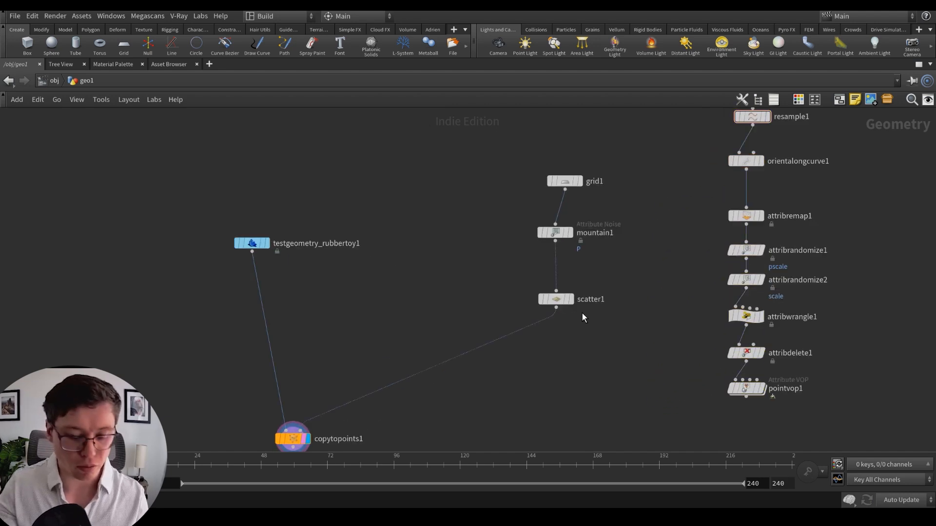
pyautogui.scroll(1, 581, 312)
pyautogui.press('Tab')
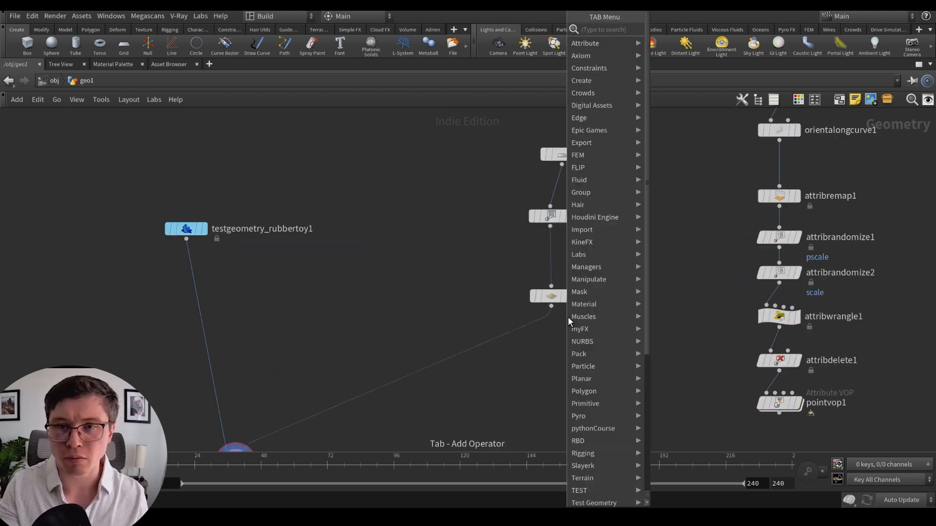
pyautogui.write('maskfrom')
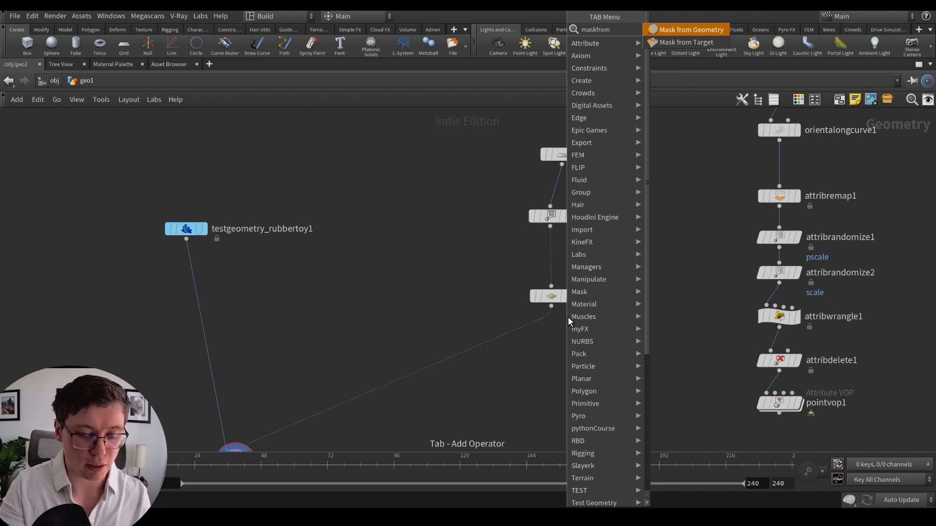
pyautogui.press('Escape')
pyautogui.press('Tab')
pyautogui.write('pointvop')
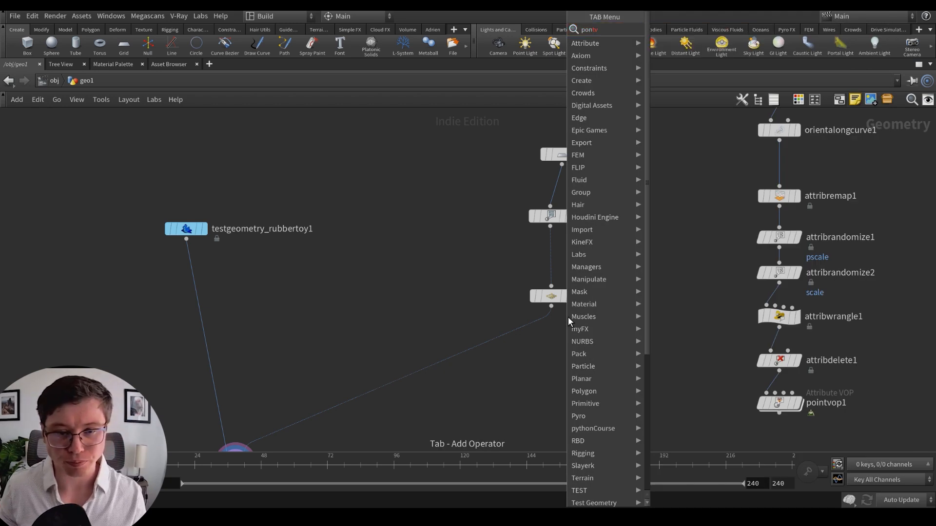
pyautogui.press('Return')
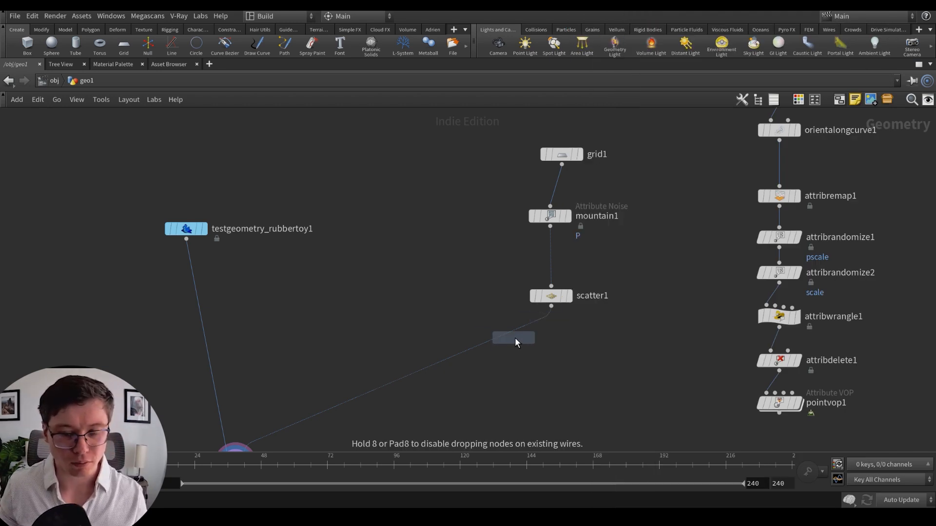
pyautogui.click(518, 343)
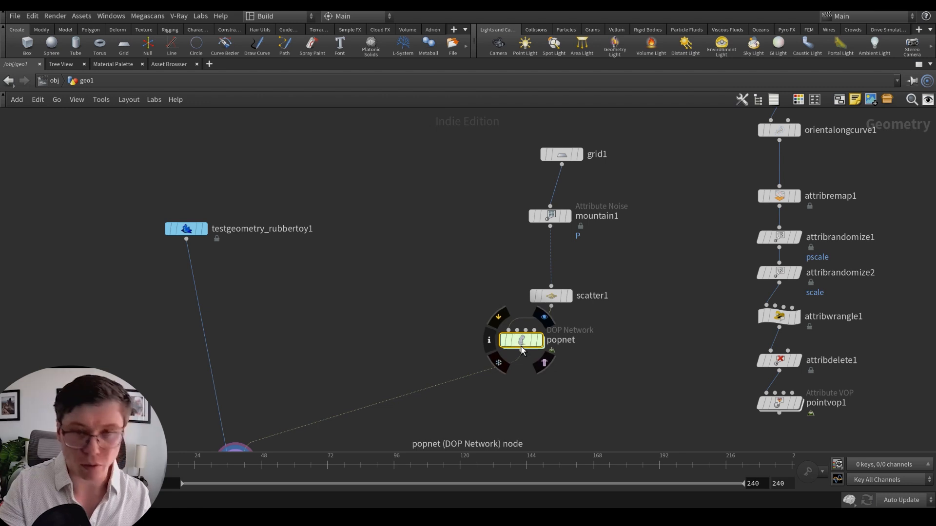
pyautogui.press('Delete')
# Step: Insert a Point VOP on the wire between scatter1 and copytopoints1 and go inside it
pyautogui.press('Tab')
pyautogui.write('pointvop')
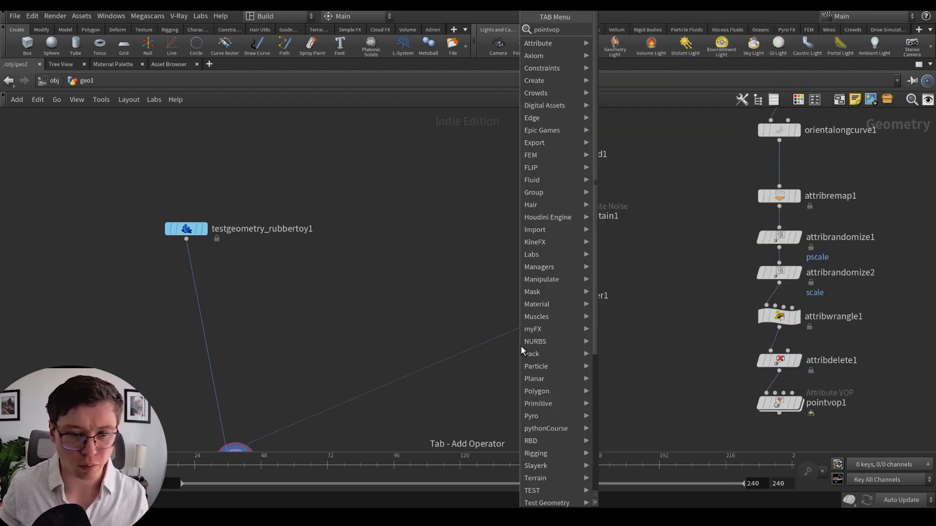
pyautogui.press('Return')
pyautogui.click(507, 344)
pyautogui.doubleClick(506, 344)
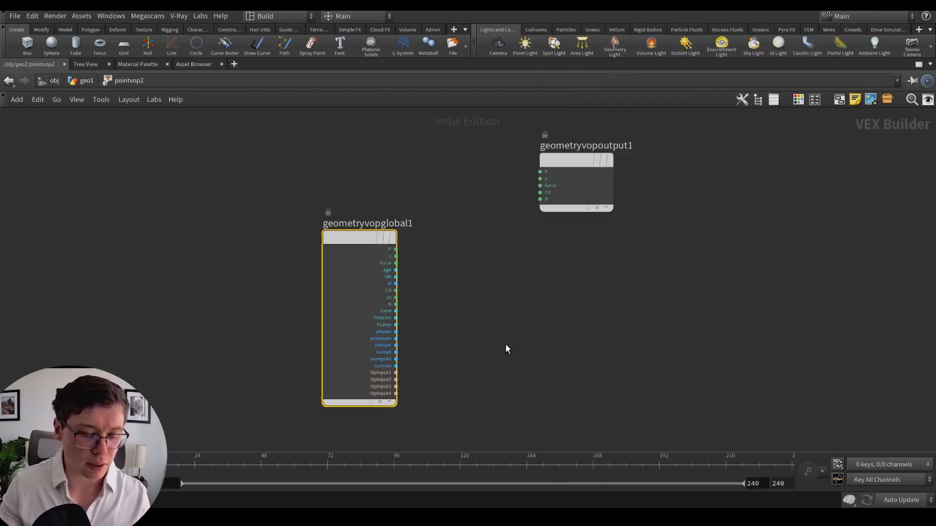
# Step: Add a Relative to Bounding Box (relbbox) node inside pointvop2 and move geometryvopoutput1 farther away for space
pyautogui.press('Tab')
pyautogui.write('relbbox')
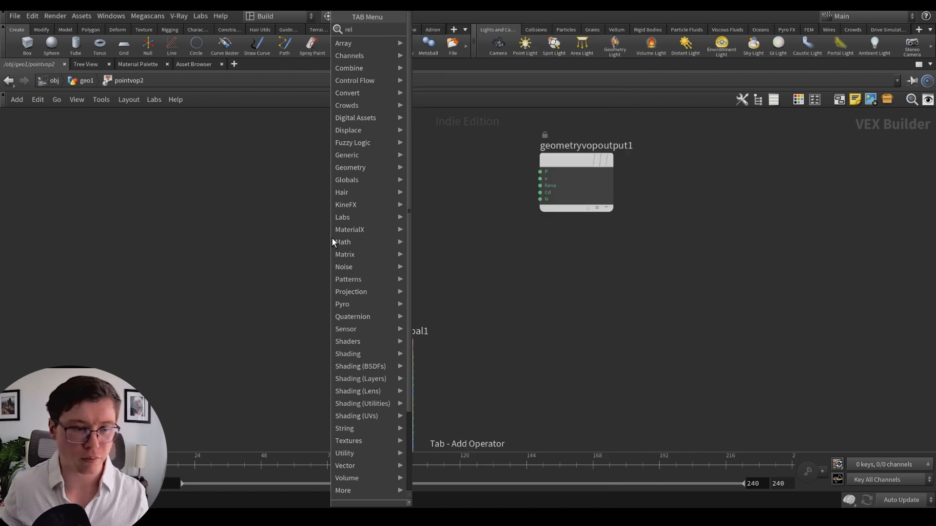
pyautogui.press('Return')
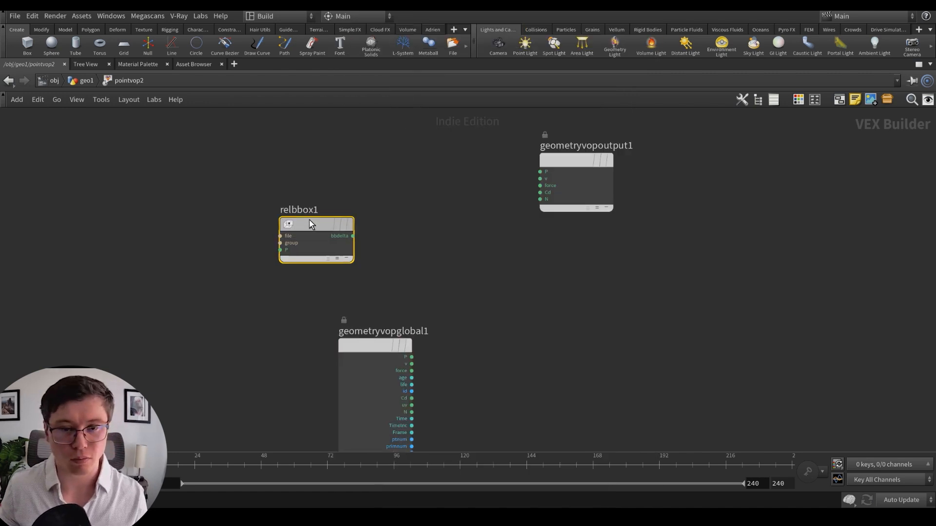
pyautogui.click(307, 211)
pyautogui.moveTo(411, 199); pyautogui.dragTo(452, 267, button='middle')
pyautogui.moveTo(608, 225); pyautogui.dragTo(700, 208)
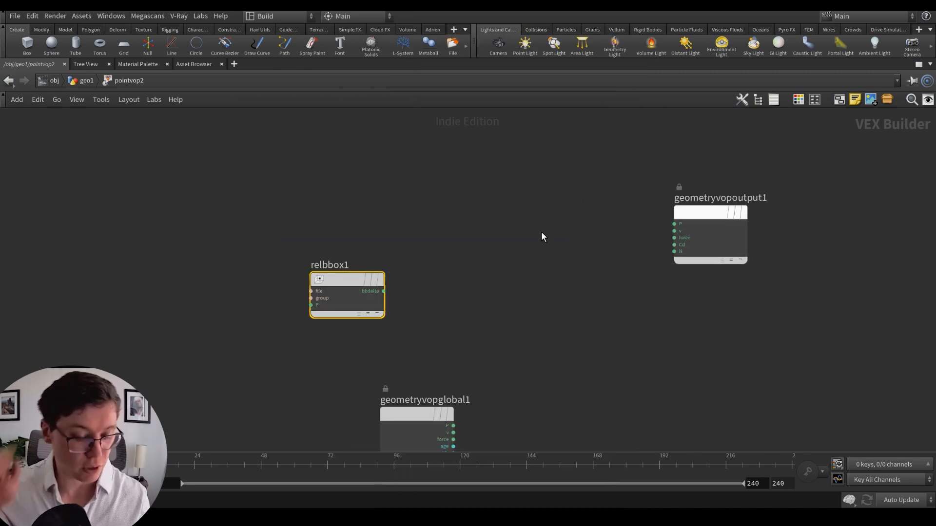
pyautogui.click(383, 291)
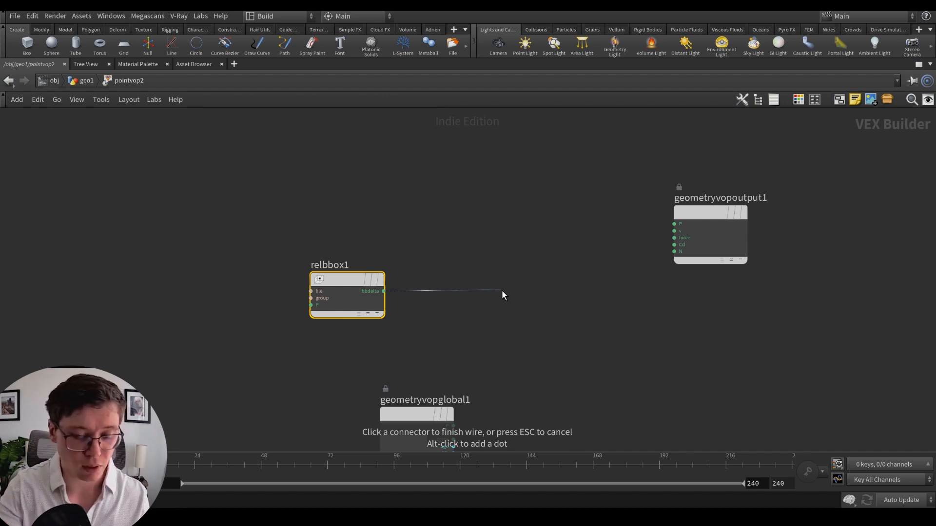
pyautogui.press('Tab')
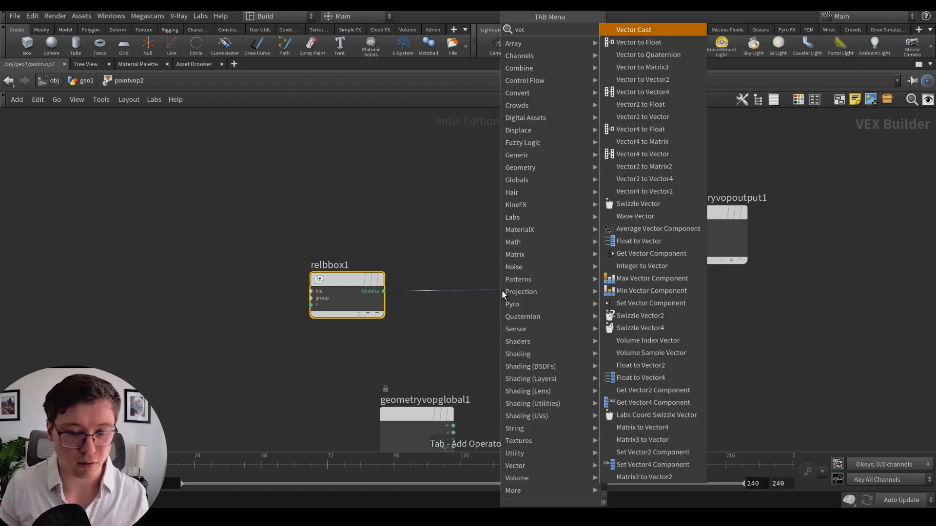
pyautogui.press('Escape')
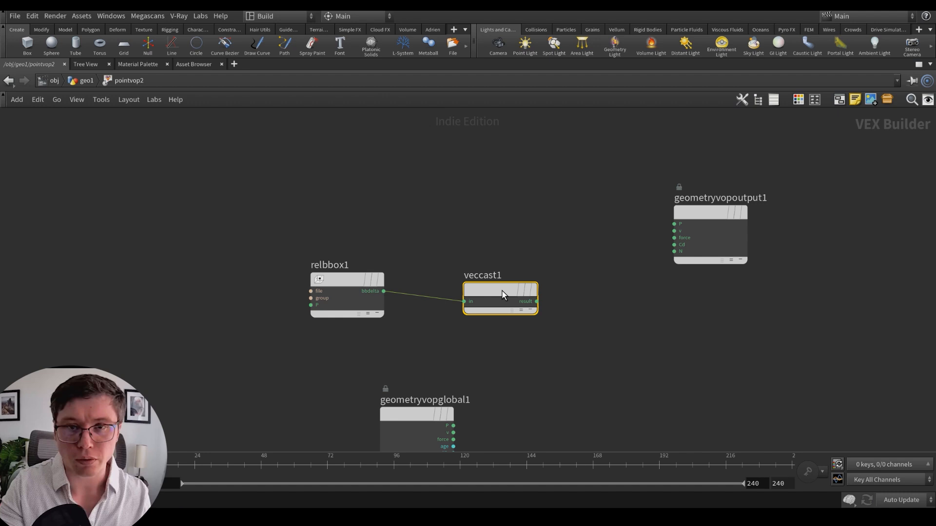
pyautogui.press('Delete')
# Step: Add a Vector to Float node and wire relbbox1's bbdelta output into its vec input
pyautogui.press('Tab')
pyautogui.write('vectorto')
pyautogui.press('Return')
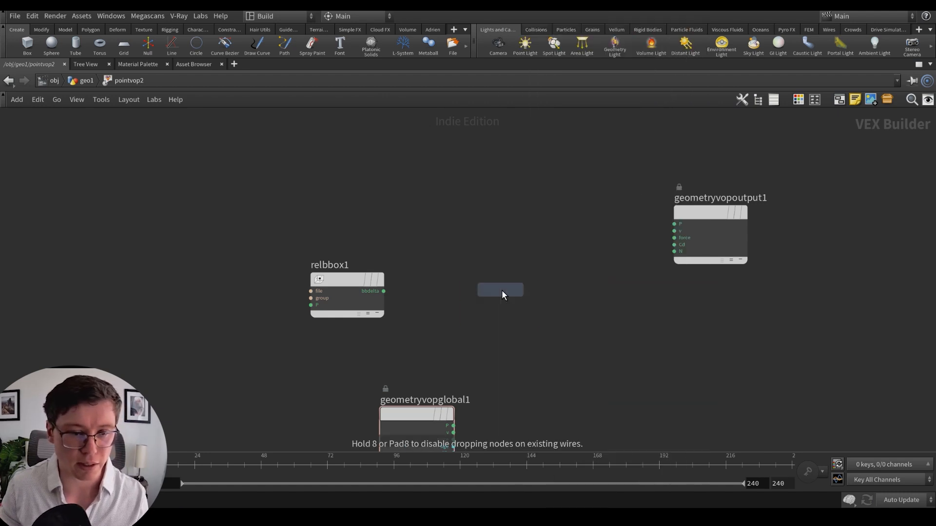
pyautogui.click(502, 291)
pyautogui.moveTo(383, 291); pyautogui.dragTo(464, 302)
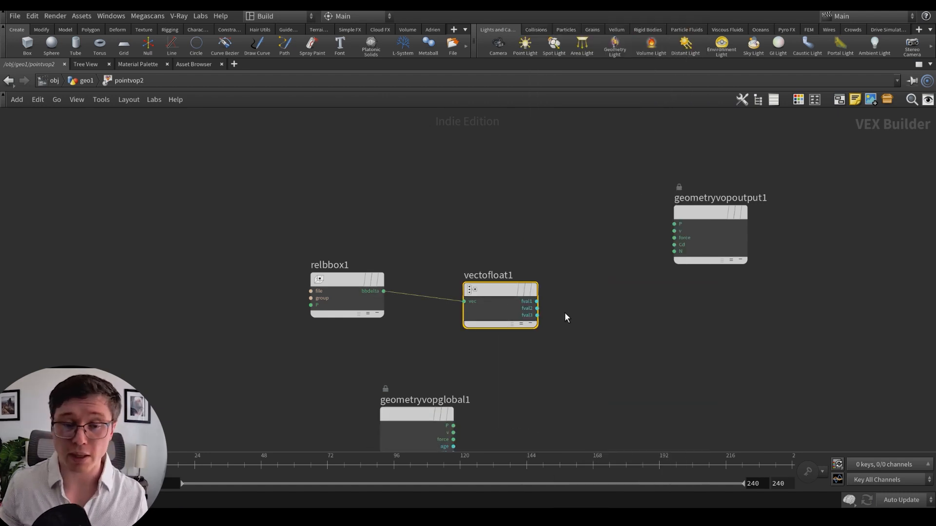
# Step: Wire vectofloat1's fval2 output into a new Bind Export node and name the exported attribute pscale
pyautogui.click(537, 308)
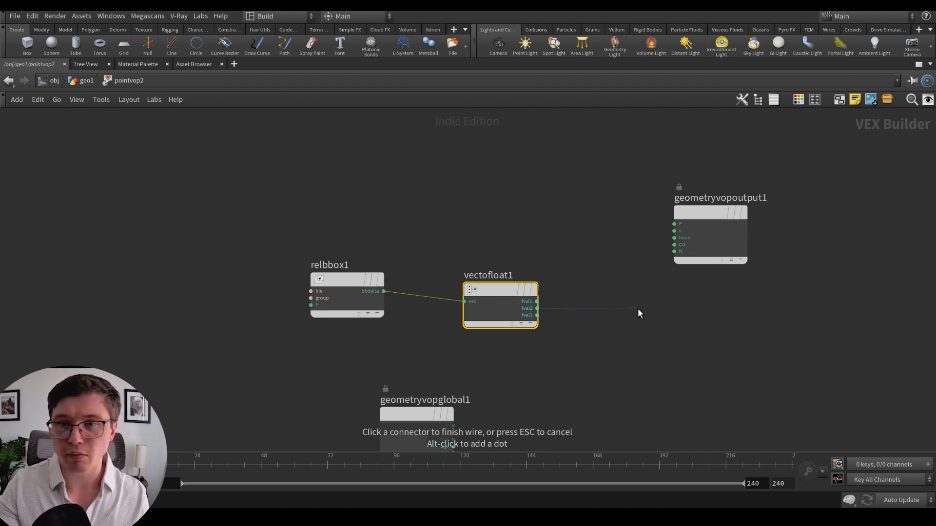
pyautogui.press('Tab')
pyautogui.write('binde')
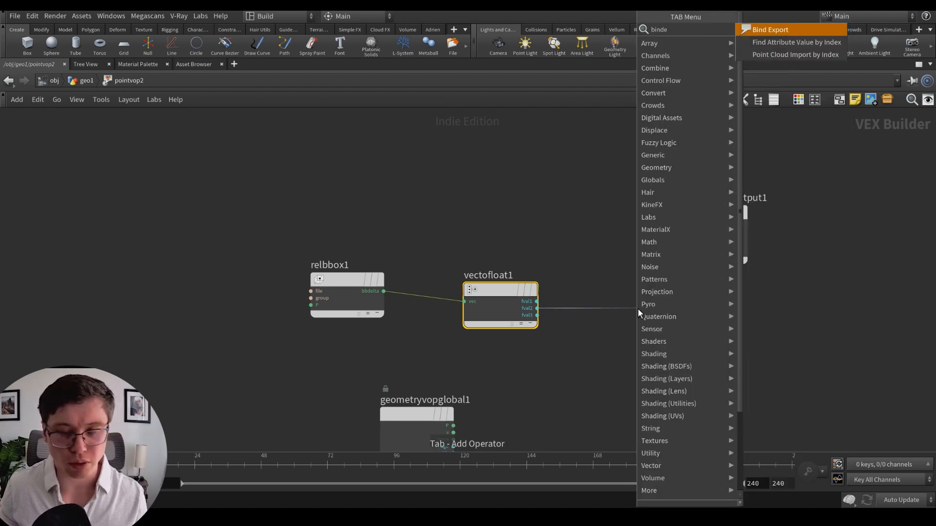
pyautogui.press('Return')
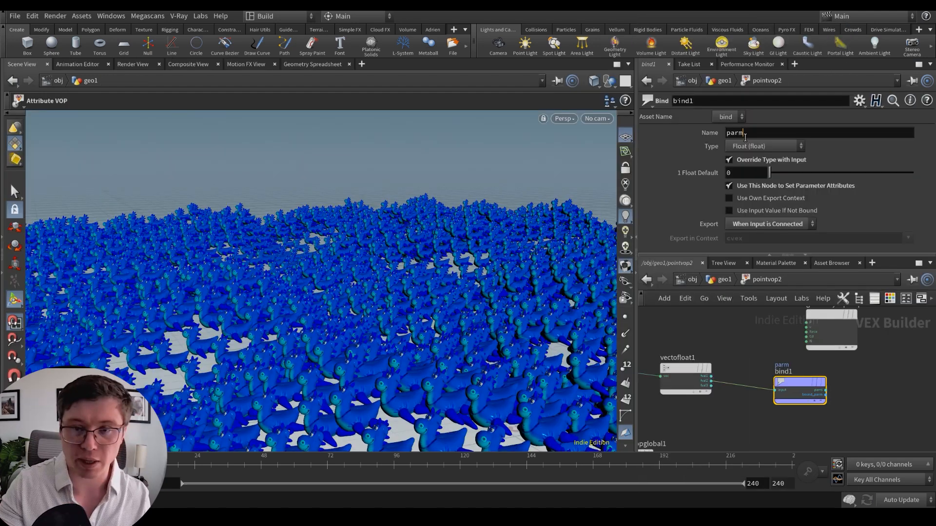
pyautogui.doubleClick(745, 132)
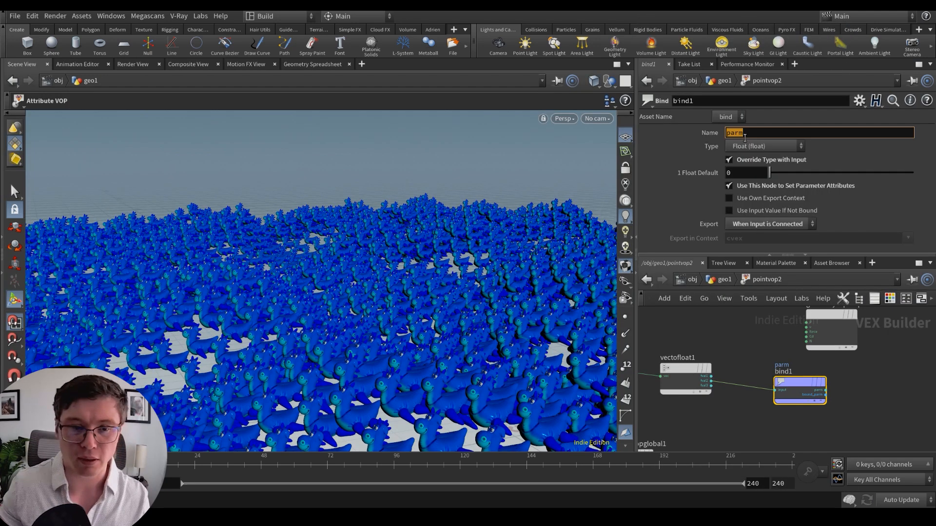
pyautogui.write('pscale')
pyautogui.press('Return')
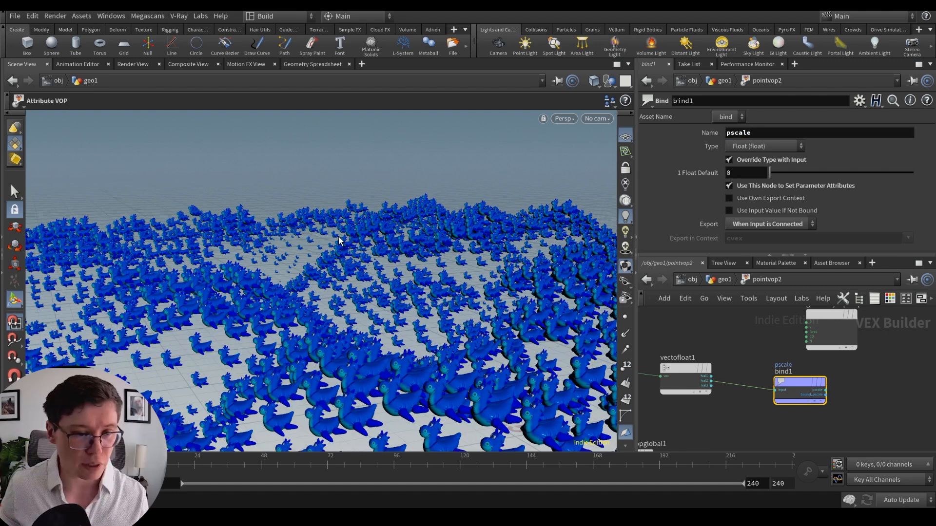
# Step: Examine from several angles how the size of the copied toys varies with the terrain height
pyautogui.keyDown('alt'); pyautogui.moveTo(339, 239); pyautogui.dragTo(369, 248); pyautogui.keyUp('alt')
pyautogui.keyDown('alt'); pyautogui.moveTo(381, 287); pyautogui.dragTo(514, 308, button='right'); pyautogui.keyUp('alt')
pyautogui.keyDown('alt'); pyautogui.moveTo(514, 307); pyautogui.dragTo(452, 323, button='middle'); pyautogui.keyUp('alt')
pyautogui.moveTo(414, 318)
pyautogui.keyDown('alt'); pyautogui.mouseDown(button='right')
pyautogui.moveTo(392, 317)
pyautogui.moveTo(419, 317)
pyautogui.mouseUp(button='right'); pyautogui.keyUp('alt')
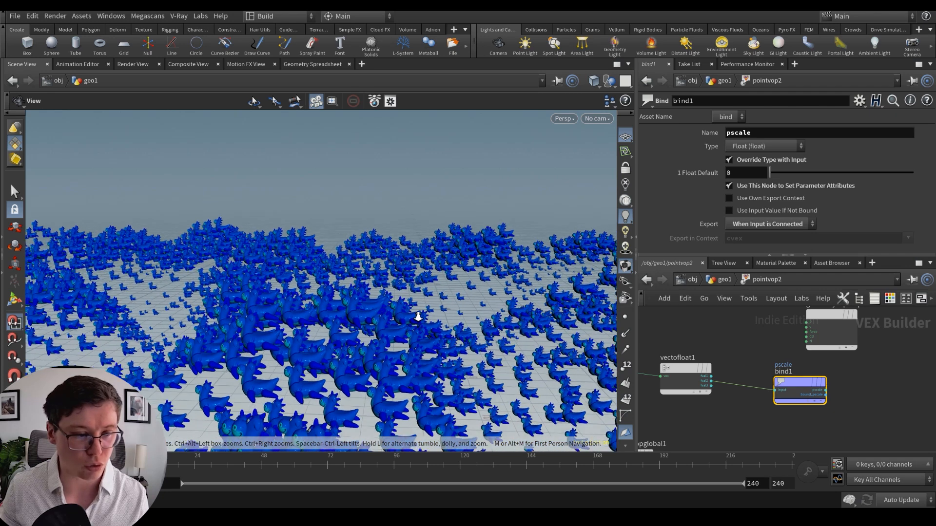
pyautogui.keyDown('alt'); pyautogui.moveTo(419, 317); pyautogui.dragTo(390, 304); pyautogui.keyUp('alt')
pyautogui.keyDown('alt'); pyautogui.moveTo(390, 305); pyautogui.dragTo(415, 298, button='right'); pyautogui.keyUp('alt')
pyautogui.keyDown('alt'); pyautogui.moveTo(414, 297); pyautogui.dragTo(294, 316); pyautogui.keyUp('alt')
pyautogui.keyDown('alt'); pyautogui.moveTo(293, 316); pyautogui.dragTo(302, 303, button='middle'); pyautogui.keyUp('alt')
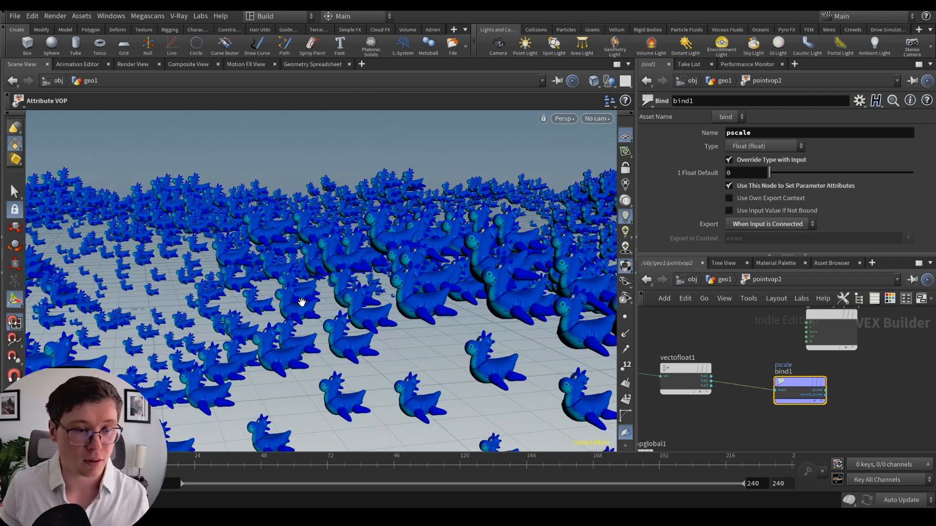
pyautogui.keyDown('alt'); pyautogui.moveTo(410, 300); pyautogui.dragTo(370, 314); pyautogui.keyUp('alt')
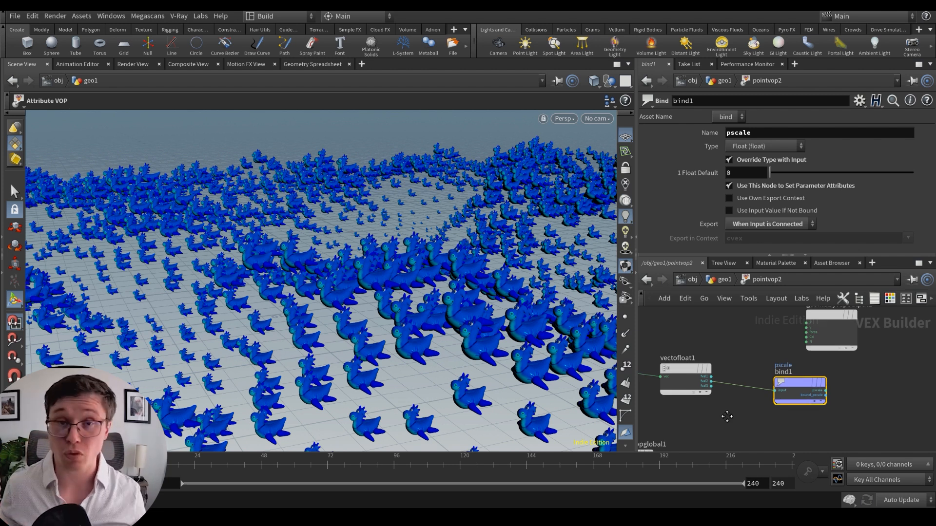
# Step: Move the geometryvopglobal1 node up closer beneath the relbbox1 node to tidy the network
pyautogui.moveTo(727, 414); pyautogui.dragTo(777, 394, button='middle')
pyautogui.scroll(-4, 780, 390)
pyautogui.scroll(3, 781, 389)
pyautogui.scroll(-2, 758, 403)
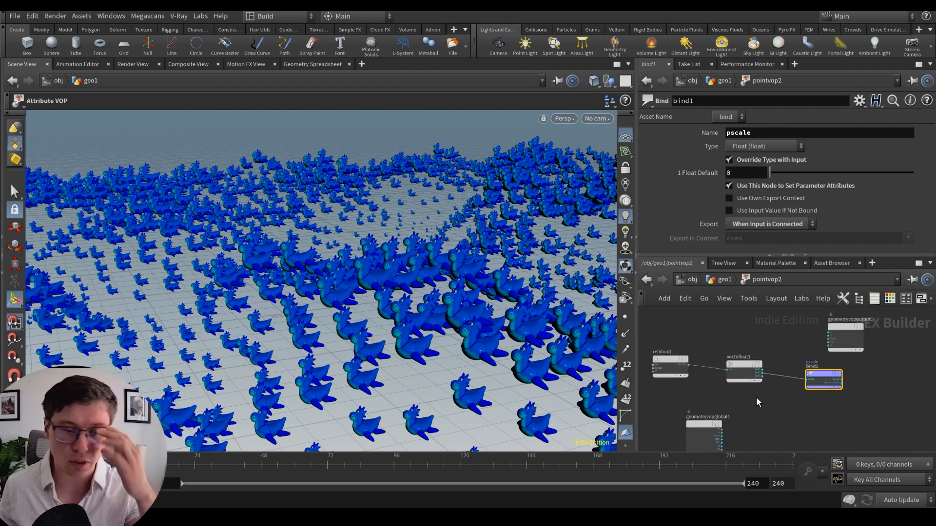
pyautogui.moveTo(754, 400); pyautogui.dragTo(756, 394, button='middle')
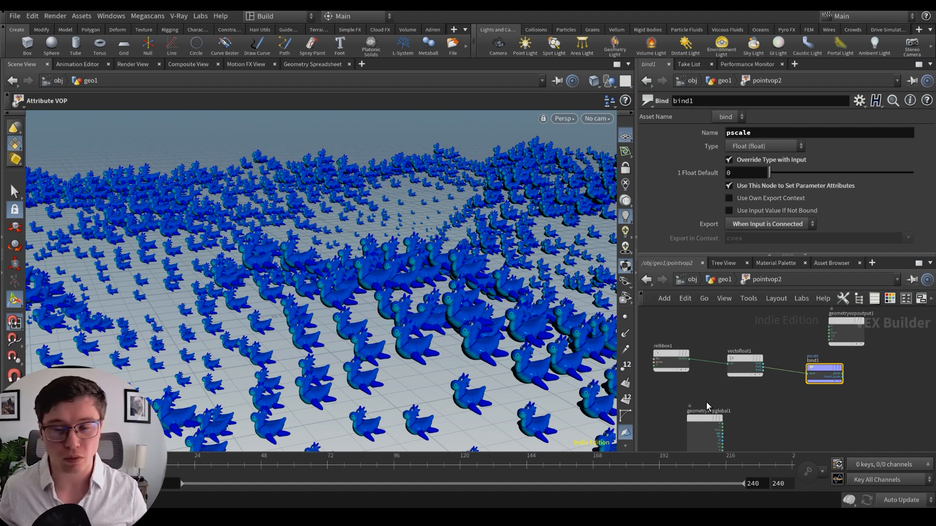
pyautogui.moveTo(704, 419); pyautogui.dragTo(693, 396)
pyautogui.scroll(1, 751, 409)
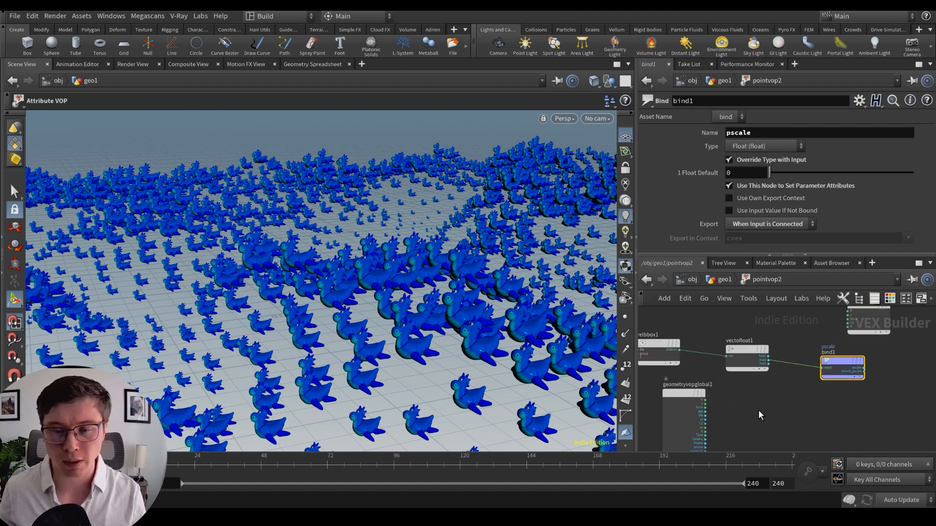
pyautogui.moveTo(766, 410); pyautogui.dragTo(743, 404, button='middle')
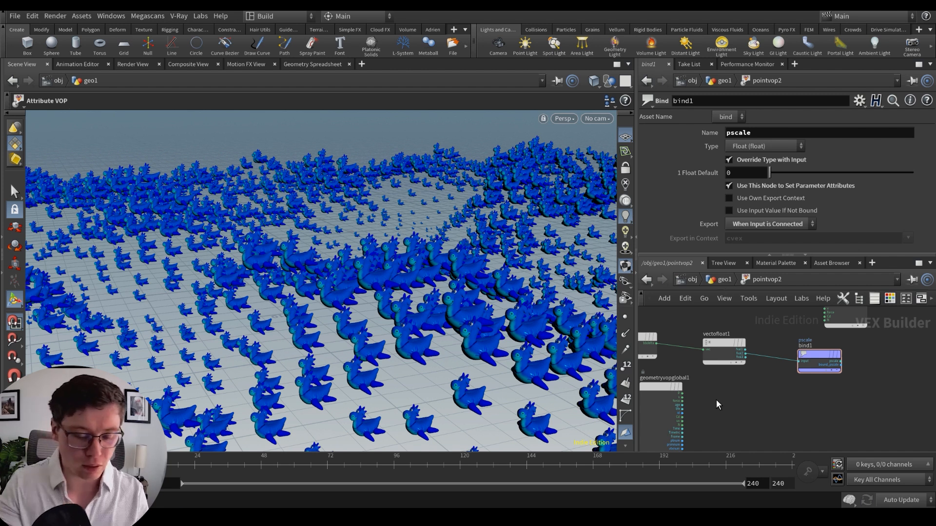
# Step: Insert a Ramp Parameter node on the wire between vectofloat1 and the pscale bind node
pyautogui.press('Tab')
pyautogui.write('ramp')
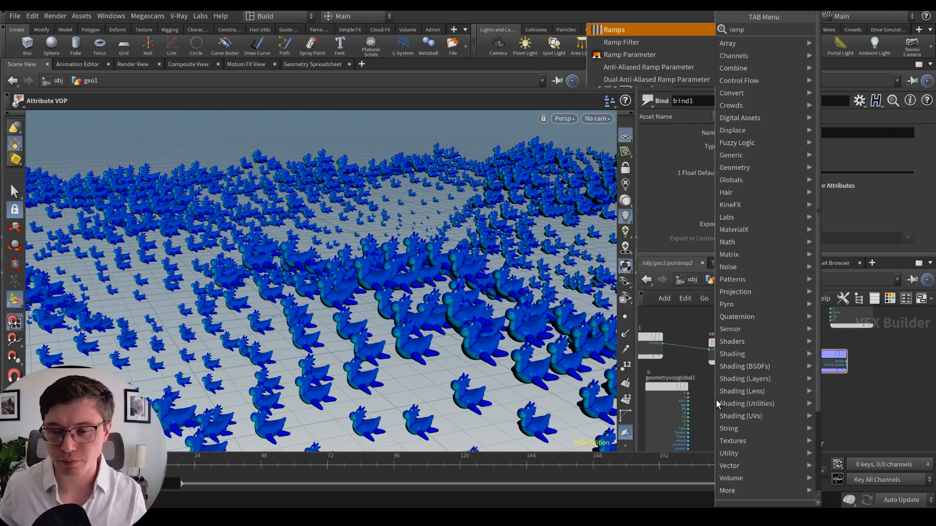
pyautogui.press('Down')
pyautogui.press('Down')
pyautogui.press('Return')
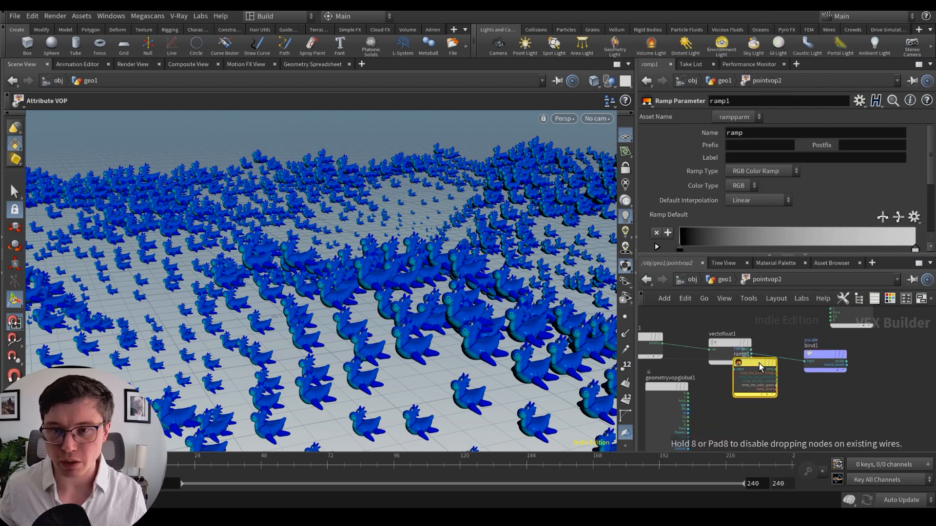
pyautogui.click(776, 360)
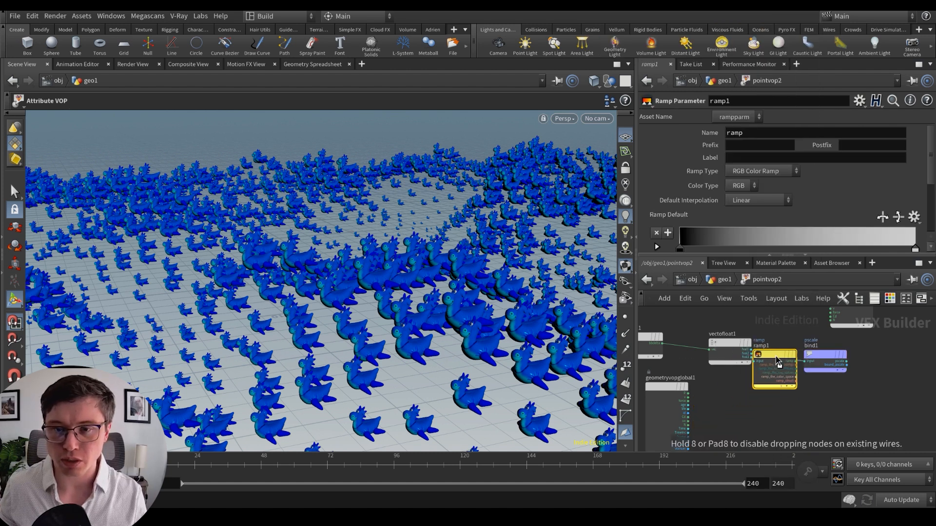
# Step: Set the ramp parameter's type to Spline Ramp (float) and name it remap
pyautogui.click(755, 171)
pyautogui.click(756, 191)
pyautogui.doubleClick(748, 135)
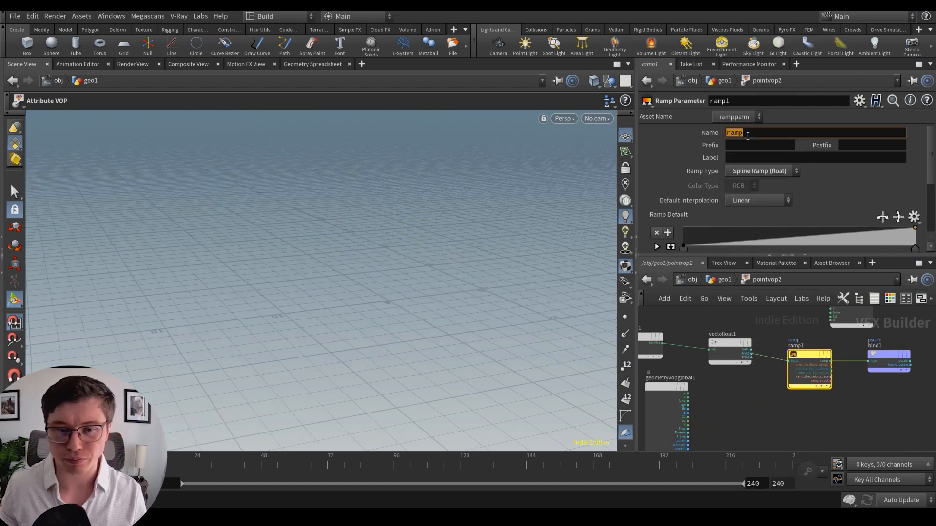
pyautogui.write('remap')
pyautogui.press('Return')
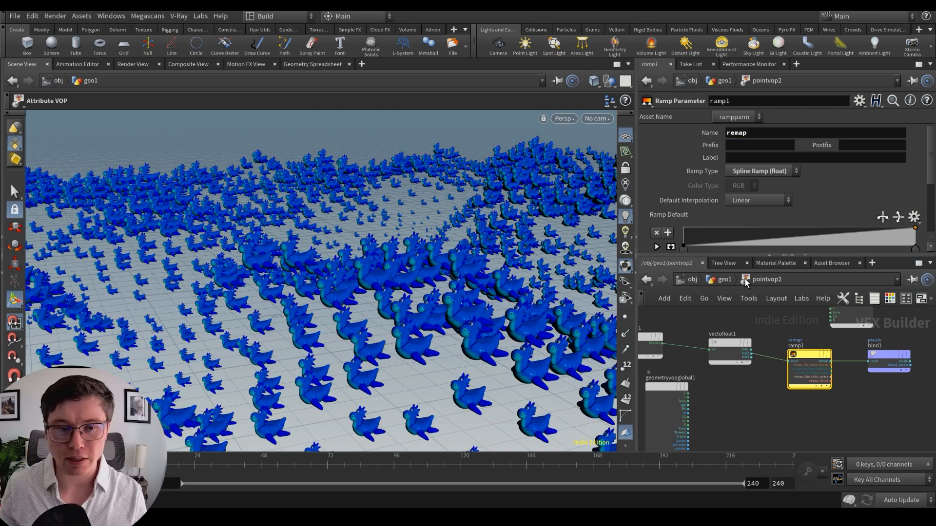
# Step: Return to geo1 and shape pointvop2's remap ramp with peaks and dips, including about 0.67 at 0.19, 0.14 at 0.61 and 1 at 0.93
pyautogui.click(725, 280)
pyautogui.moveTo(729, 181); pyautogui.dragTo(730, 174)
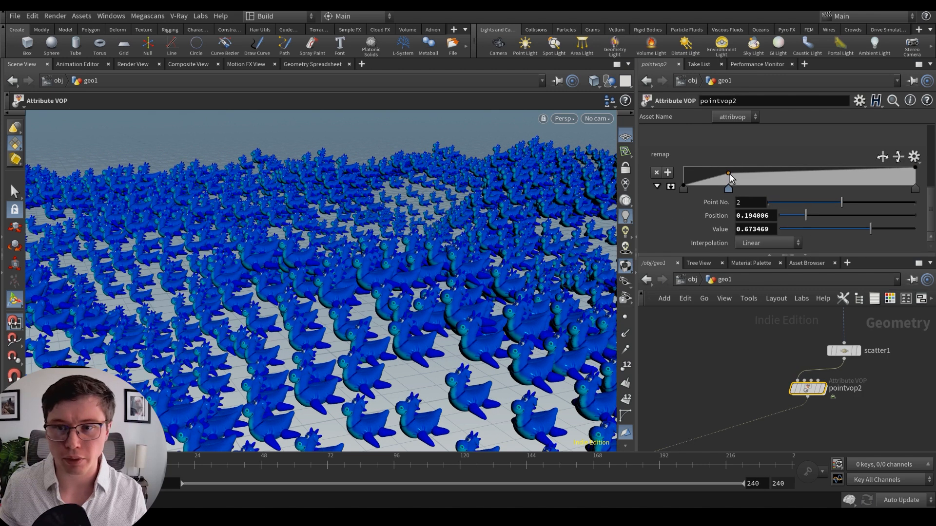
pyautogui.click(751, 188)
pyautogui.moveTo(786, 179); pyautogui.dragTo(826, 189)
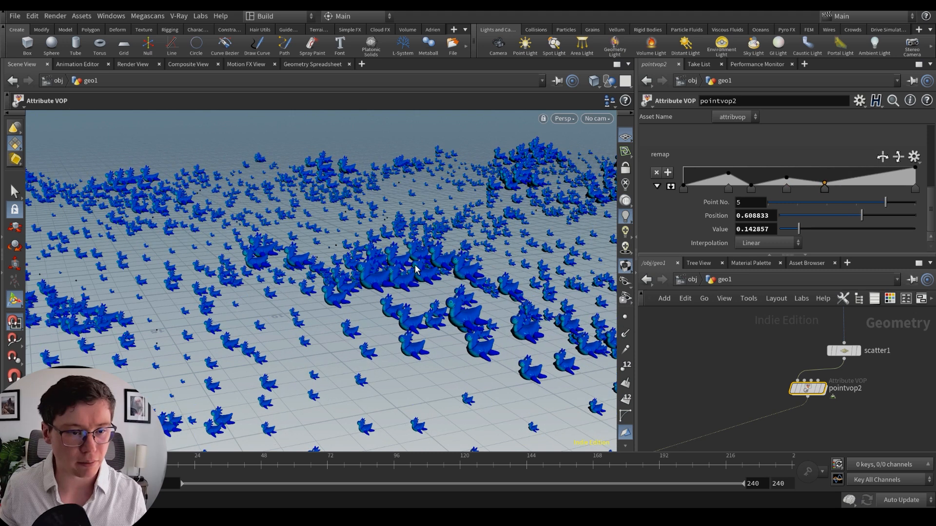
pyautogui.scroll(-3, 315, 261)
pyautogui.keyDown('alt'); pyautogui.moveTo(314, 261); pyautogui.dragTo(414, 246); pyautogui.keyUp('alt')
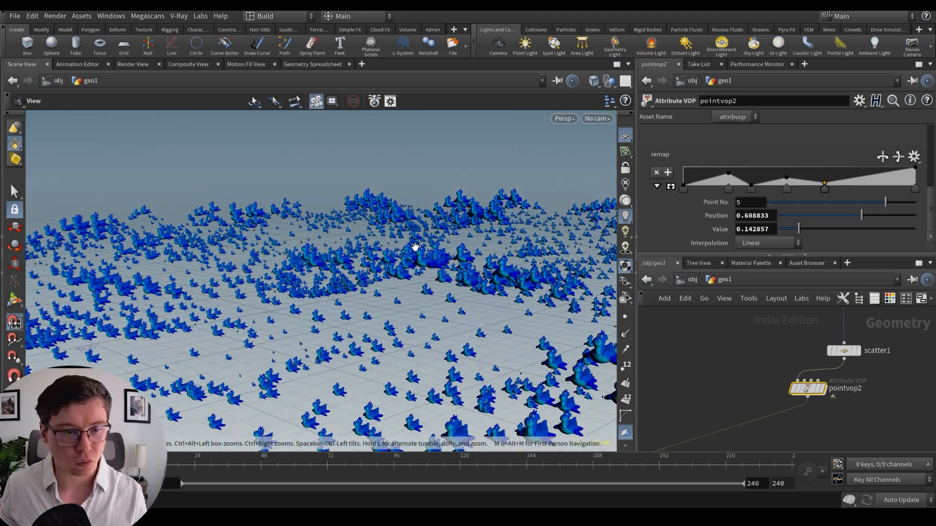
pyautogui.moveTo(862, 180); pyautogui.dragTo(898, 168)
pyautogui.keyDown('alt'); pyautogui.moveTo(378, 215); pyautogui.dragTo(451, 271); pyautogui.keyUp('alt')
# Step: Move pointvop1 out of the curve chain and insert it on the wire between pointvop2 and copytopoints1
pyautogui.moveTo(877, 376); pyautogui.dragTo(829, 375, button='middle')
pyautogui.scroll(-2, 856, 411)
pyautogui.scroll(-3, 855, 410)
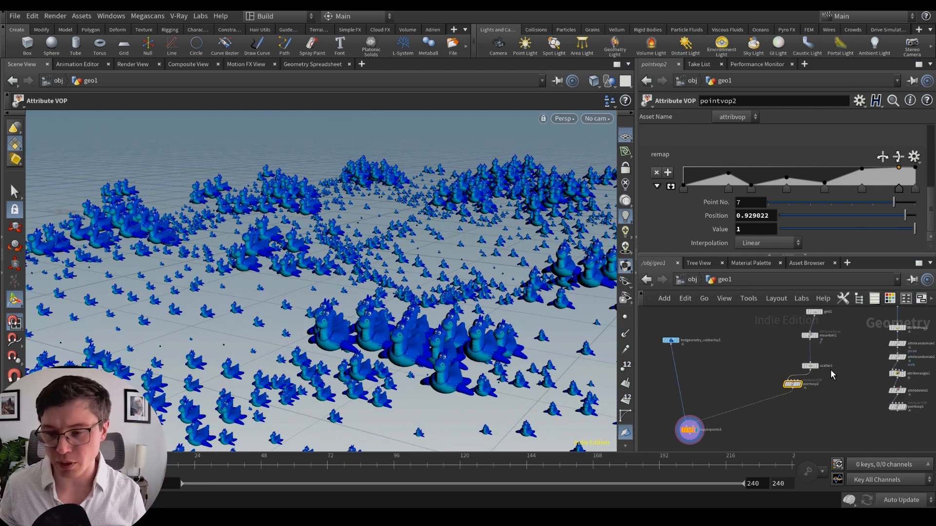
pyautogui.scroll(3, 878, 397)
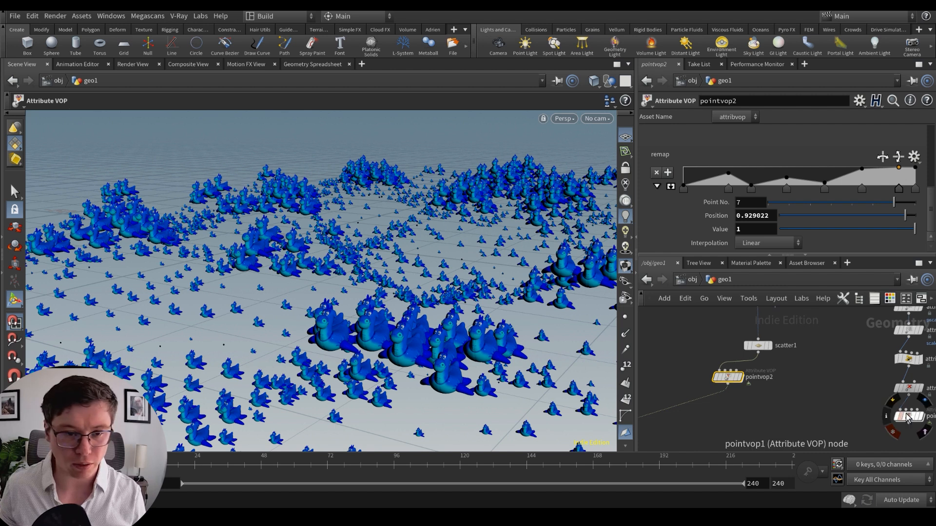
pyautogui.moveTo(910, 419); pyautogui.dragTo(700, 408)
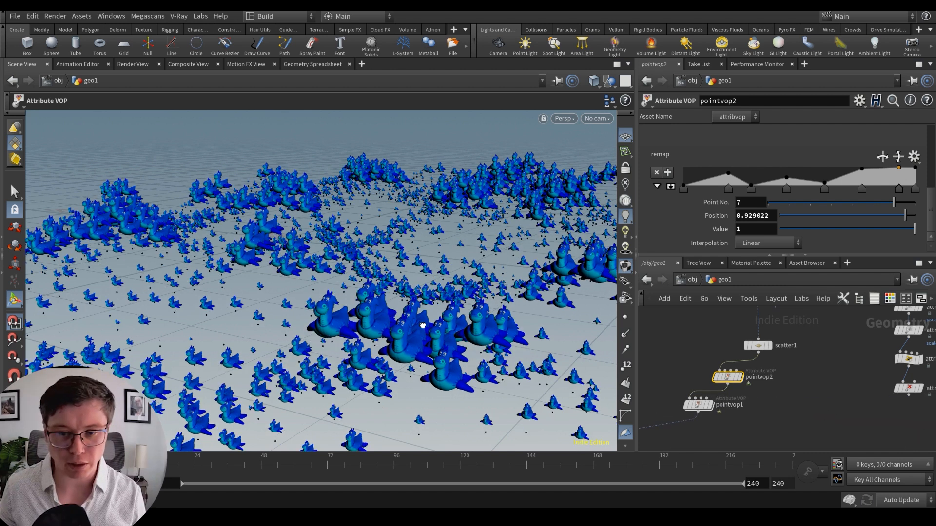
# Step: Set pointvop1's angle to 329.5 and move the node slightly farther below pointvop2
pyautogui.click(701, 409)
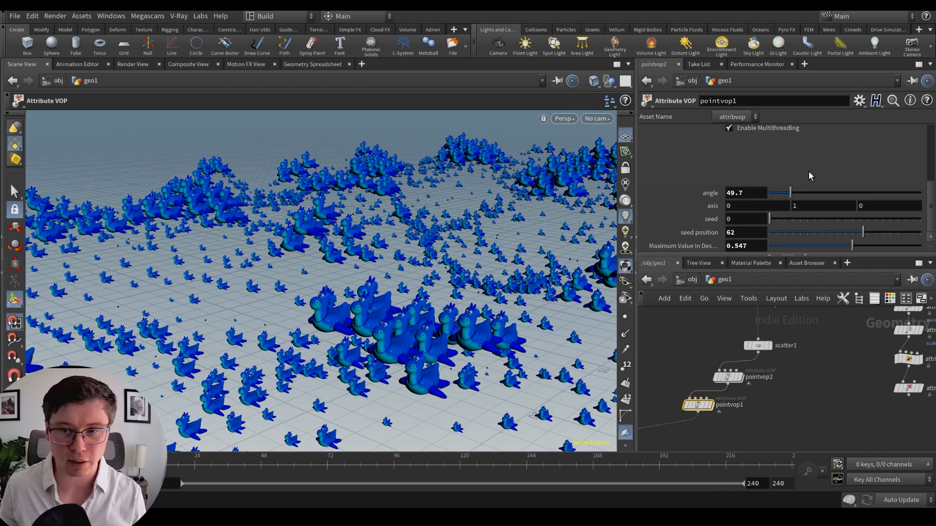
pyautogui.moveTo(812, 198); pyautogui.dragTo(922, 200)
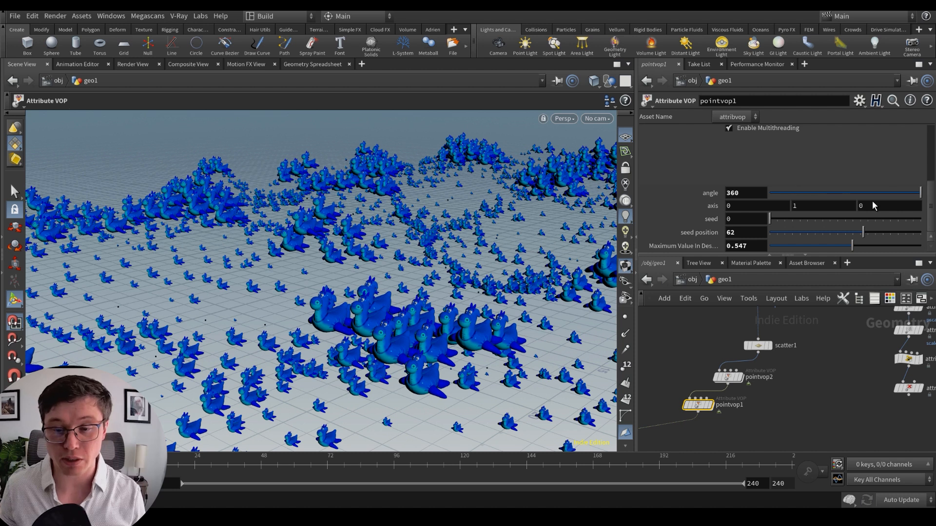
pyautogui.moveTo(700, 408); pyautogui.dragTo(709, 426)
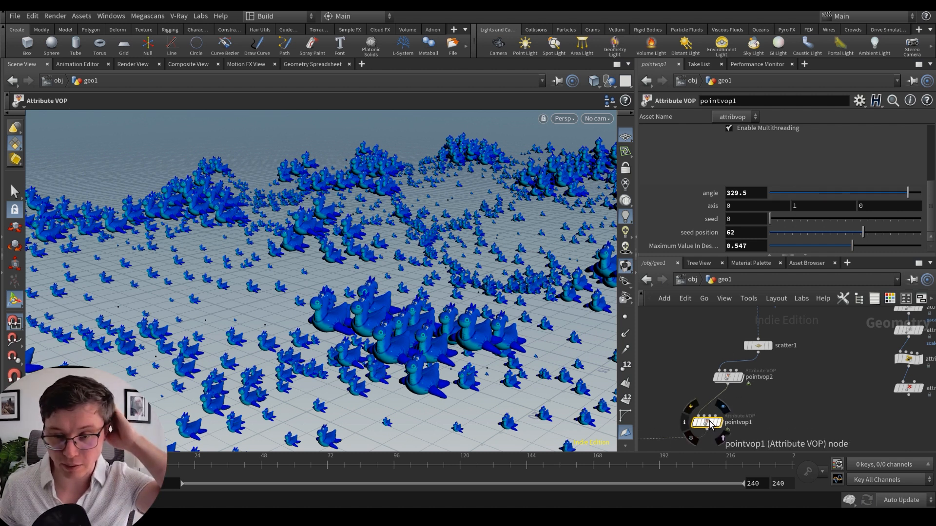
# Step: Check the orient bind node inside pointvop1, return to geo1 and inspect the point attributes in pointvop2's node info
pyautogui.doubleClick(709, 423)
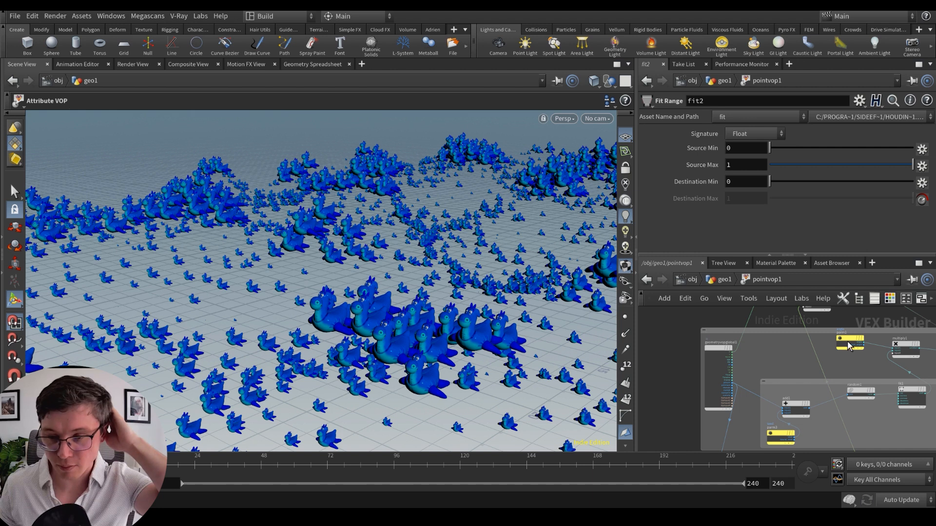
pyautogui.click(822, 377)
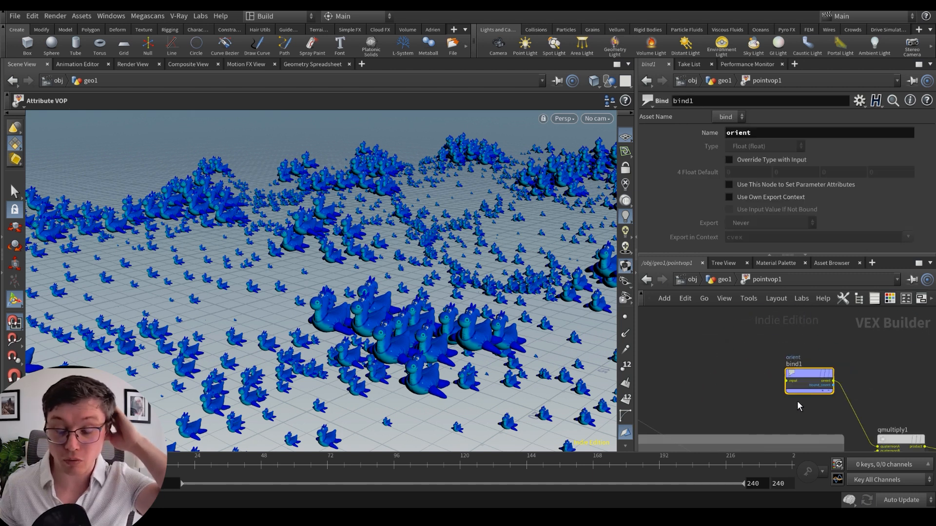
pyautogui.scroll(2, 780, 385)
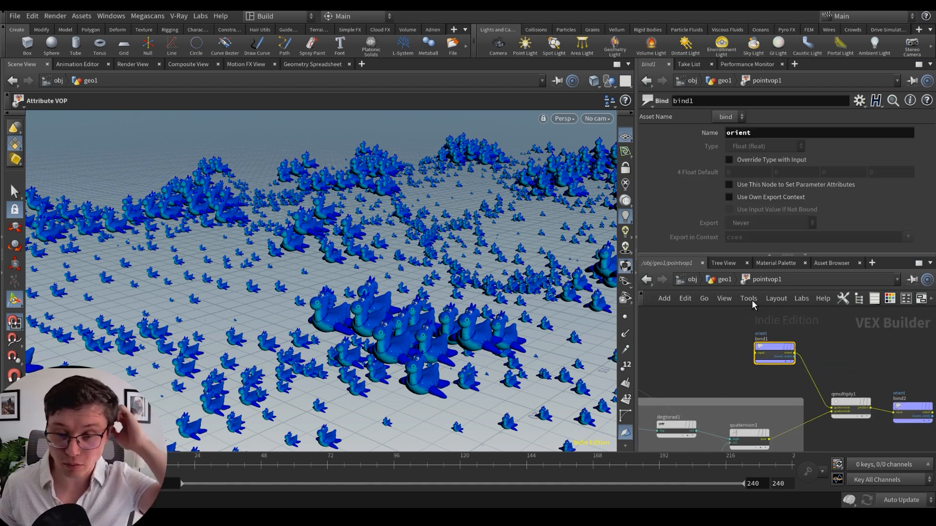
pyautogui.click(730, 281)
pyautogui.middleClick(730, 380)
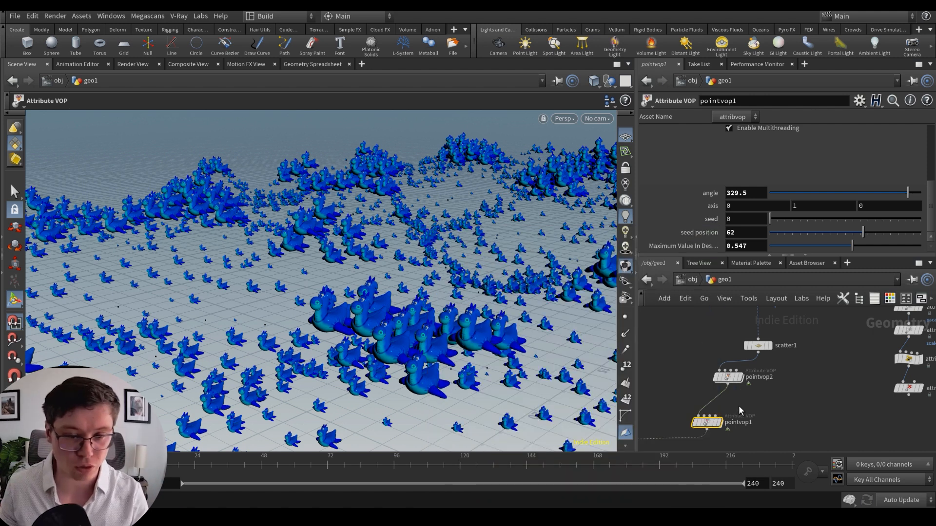
pyautogui.middleClick(729, 380)
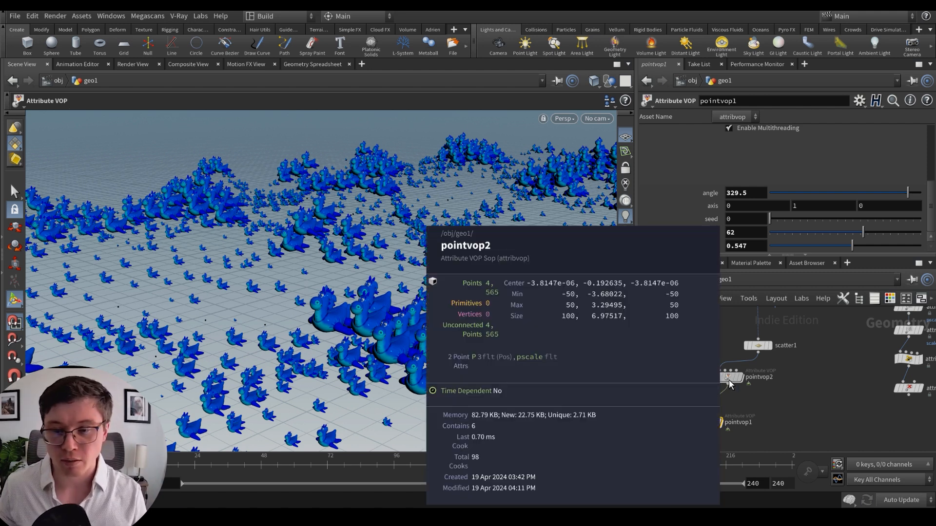
pyautogui.moveTo(735, 412); pyautogui.dragTo(753, 381, button='middle')
pyautogui.scroll(2, 753, 381)
# Step: Inside pointvop1, wire quaternion1's output directly into the input of the orient bind node bind2
pyautogui.doubleClick(720, 394)
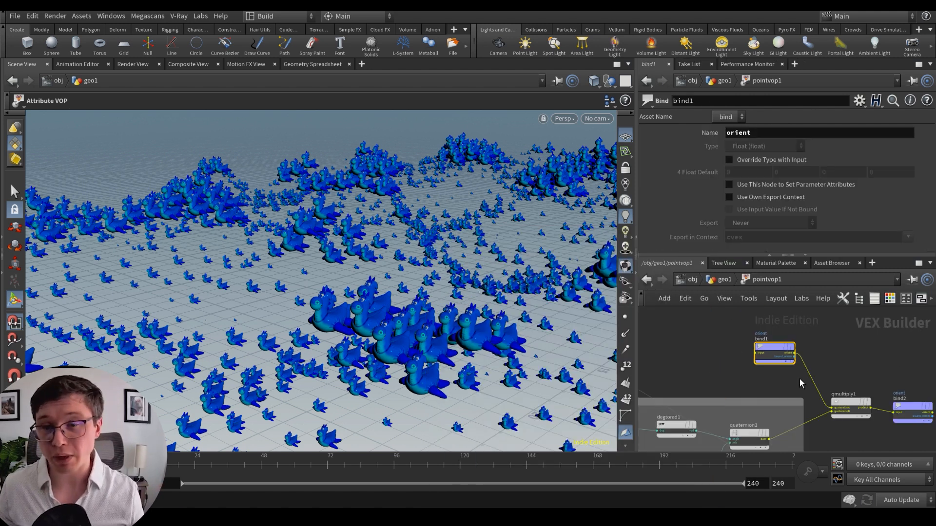
pyautogui.scroll(1, 847, 402)
pyautogui.moveTo(847, 402); pyautogui.dragTo(840, 396)
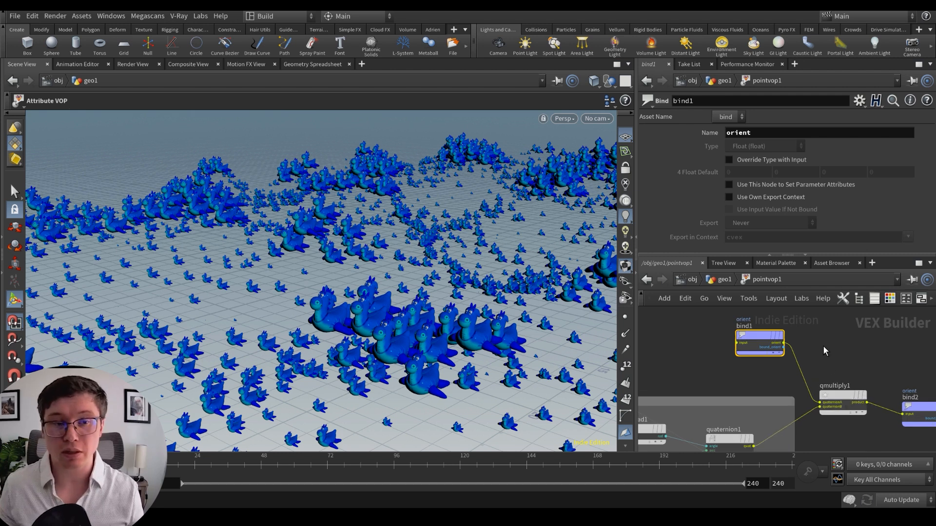
pyautogui.moveTo(756, 340)
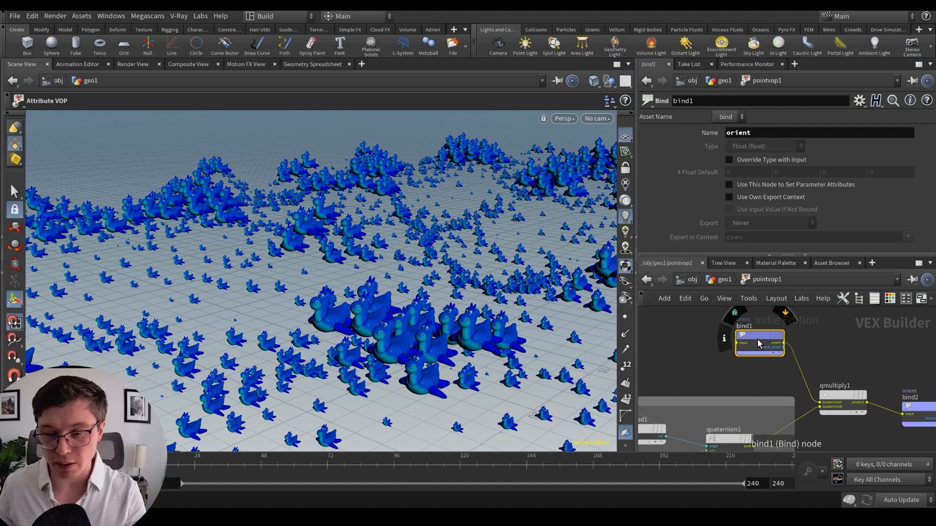
pyautogui.moveTo(812, 364); pyautogui.dragTo(800, 341, button='middle')
pyautogui.scroll(1, 739, 416)
pyautogui.click(739, 428)
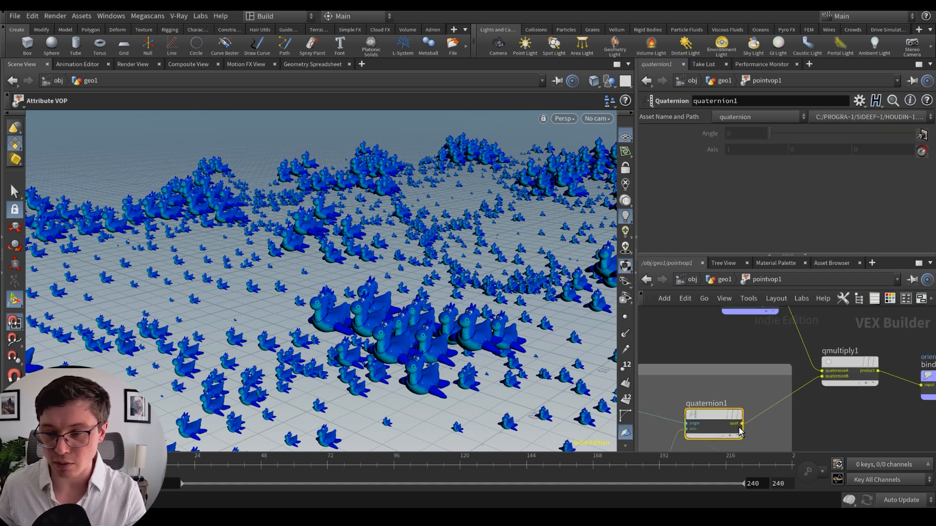
pyautogui.click(739, 429)
pyautogui.moveTo(860, 402); pyautogui.dragTo(777, 420, button='middle')
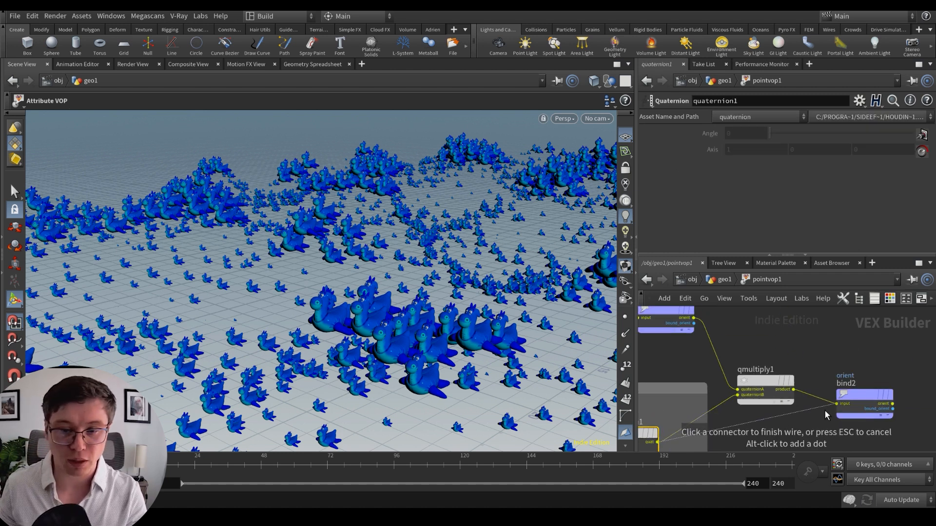
pyautogui.click(839, 406)
# Step: Delete the unneeded qmultiply1 and bind1 nodes from pointvop1's network
pyautogui.click(775, 391)
pyautogui.press('Delete')
pyautogui.click(686, 321)
pyautogui.press('Delete')
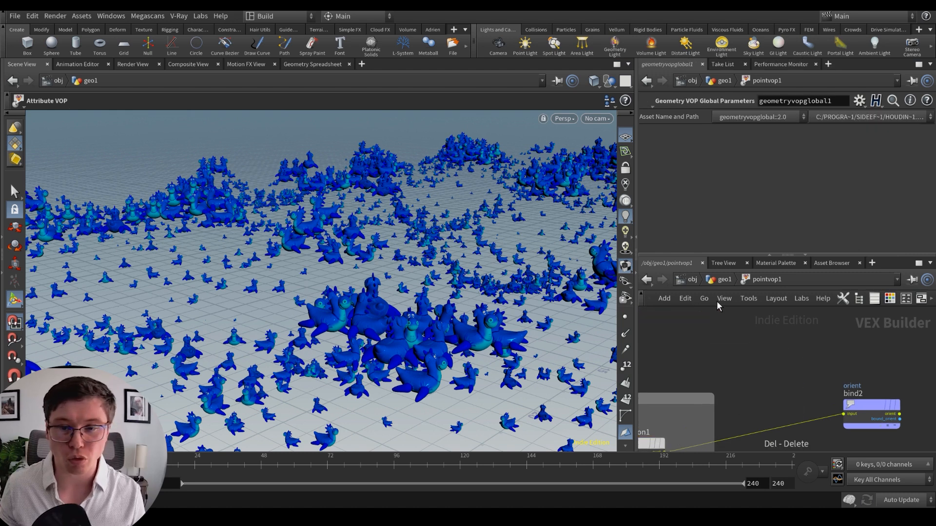
# Step: Return to geo1 and set pointvop1's angle to 360, seed to 26 and seed position to 34
pyautogui.click(722, 280)
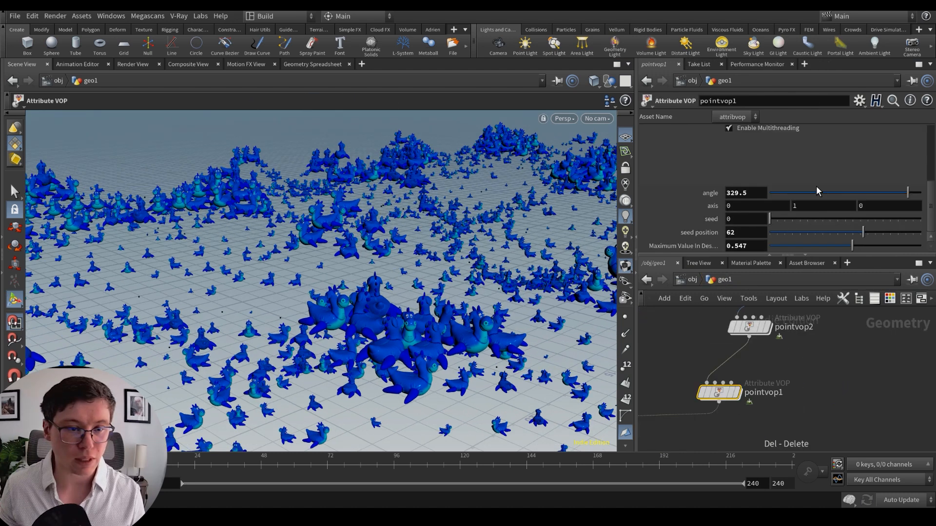
pyautogui.moveTo(816, 191); pyautogui.dragTo(921, 192)
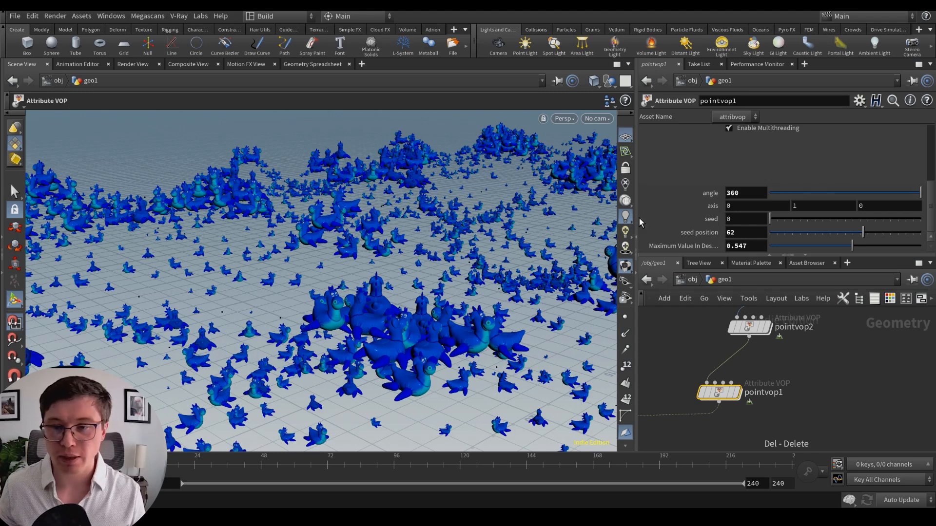
pyautogui.moveTo(863, 233); pyautogui.dragTo(809, 218)
pyautogui.press('h')
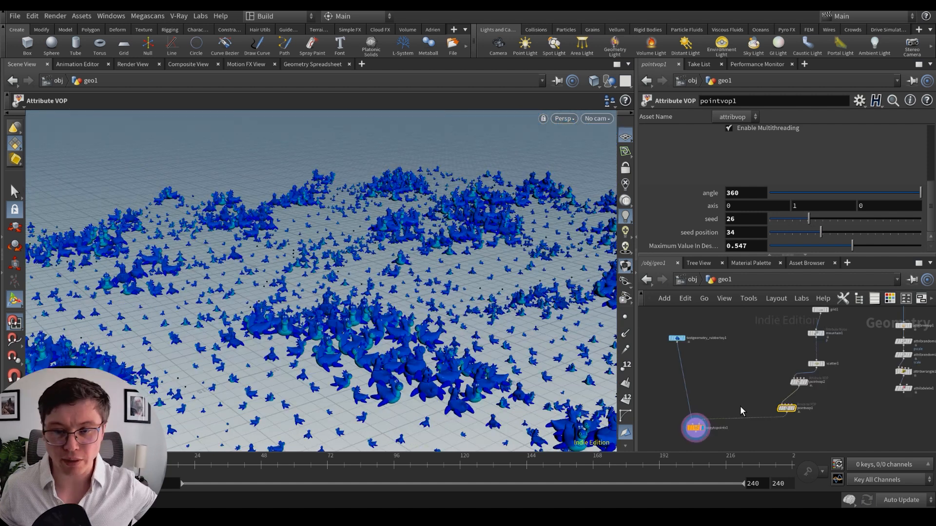
# Step: Move testgeometry_rubbertoy1 away from the point chain and add a Test Geometry: Pig Head node beside it
pyautogui.scroll(3, 712, 411)
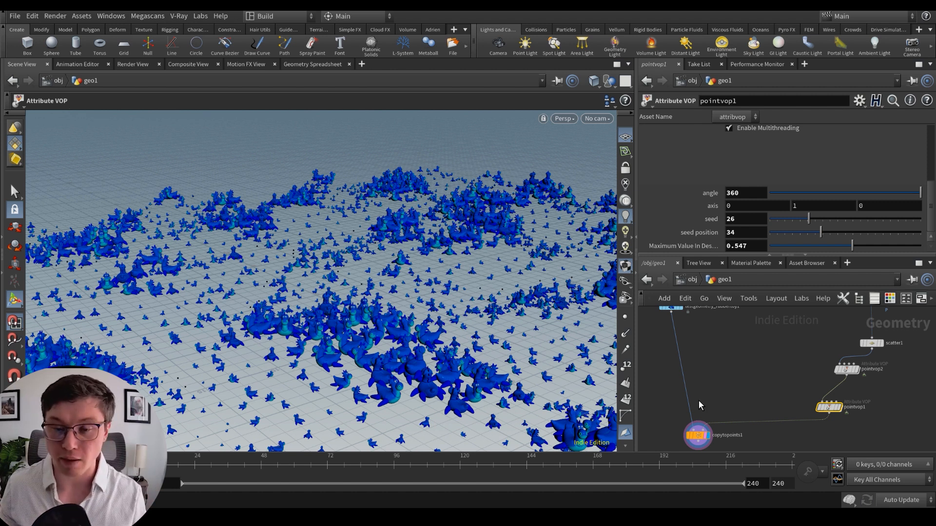
pyautogui.moveTo(684, 318); pyautogui.dragTo(717, 355, button='middle')
pyautogui.moveTo(704, 342); pyautogui.dragTo(652, 376)
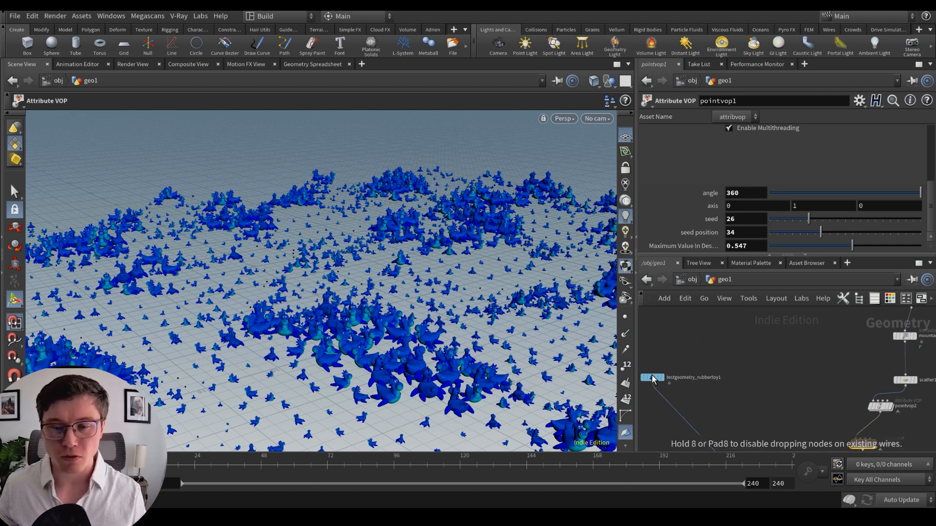
pyautogui.moveTo(690, 393); pyautogui.dragTo(702, 358, button='middle')
pyautogui.click(664, 344)
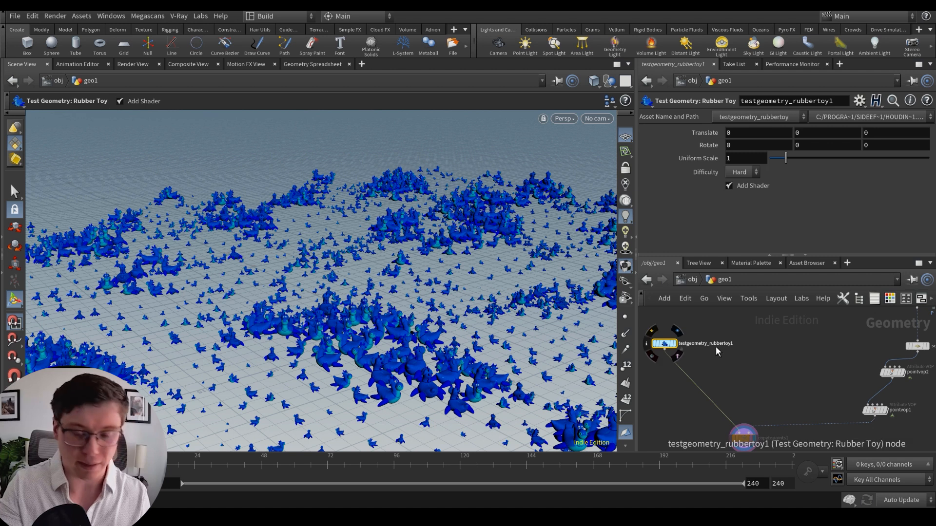
pyautogui.press('Tab')
pyautogui.write('pig')
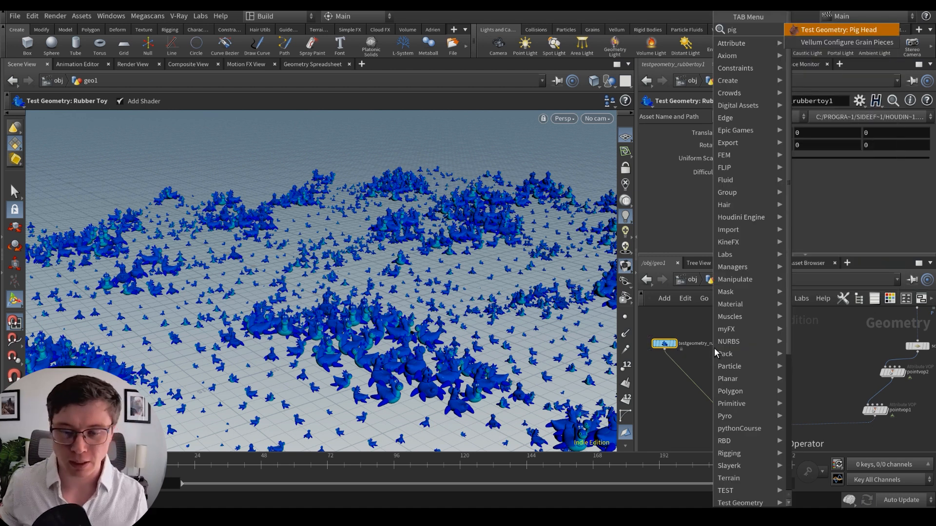
pyautogui.press('Return')
pyautogui.press('Return')
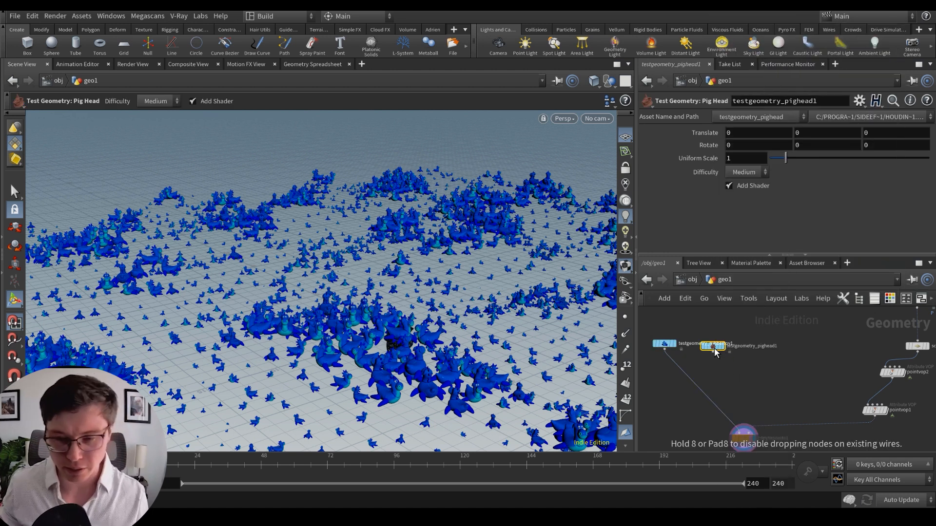
# Step: Insert a Merge node between the rubber toy and copytopoints1, and connect testgeometry_pighead1 to it as the second input
pyautogui.press('Tab')
pyautogui.press('Escape')
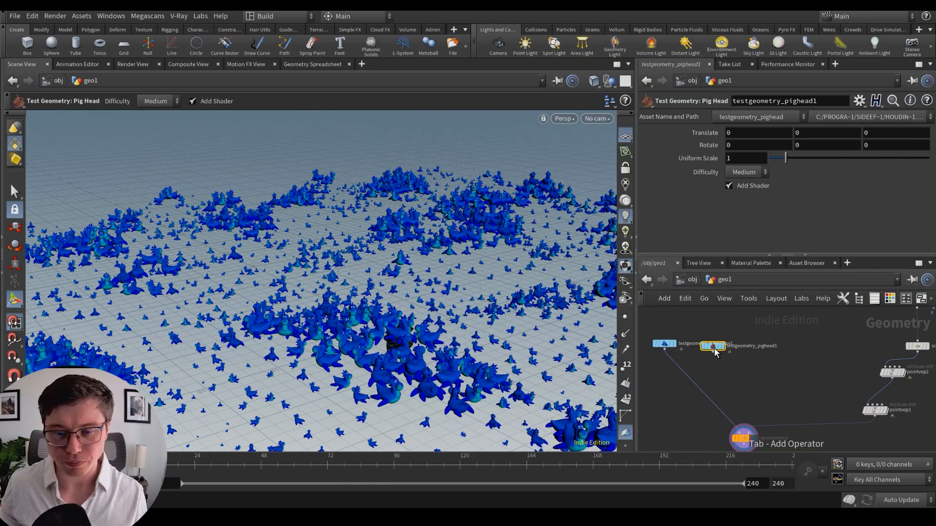
pyautogui.click(687, 377)
pyautogui.scroll(3, 675, 348)
pyautogui.click(740, 356)
pyautogui.click(701, 389)
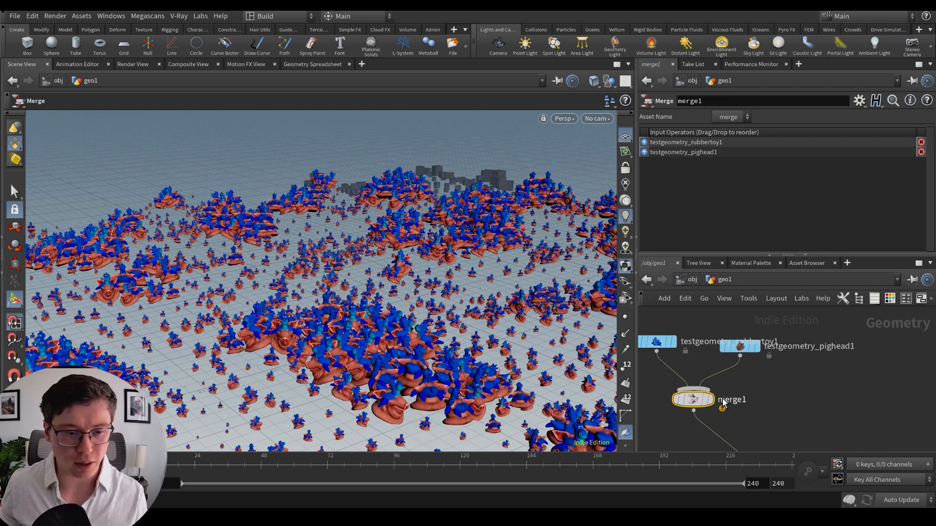
# Step: Display merge1 and examine the combined toy and pig head with point numbers shown
pyautogui.click(710, 400)
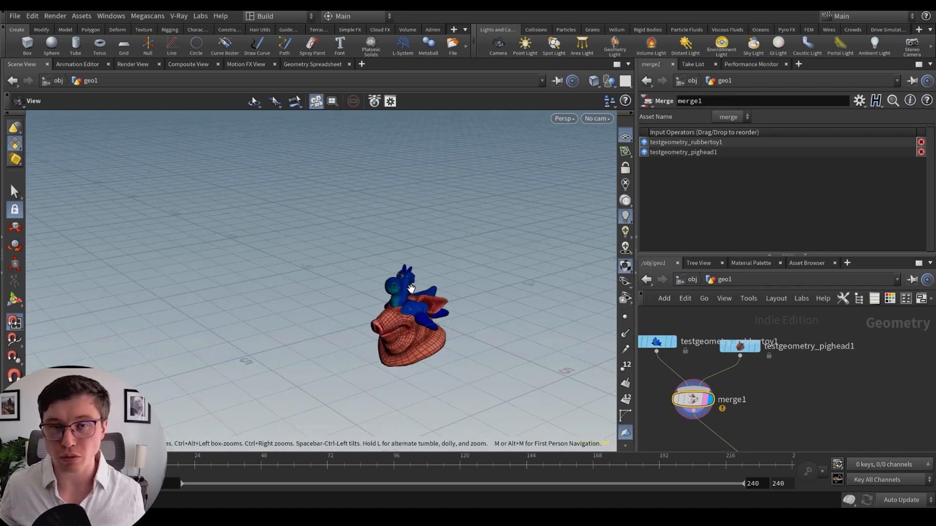
pyautogui.keyDown('alt'); pyautogui.moveTo(411, 289); pyautogui.dragTo(388, 324, button='right'); pyautogui.keyUp('alt')
pyautogui.keyDown('alt'); pyautogui.moveTo(388, 325); pyautogui.dragTo(424, 324); pyautogui.keyUp('alt')
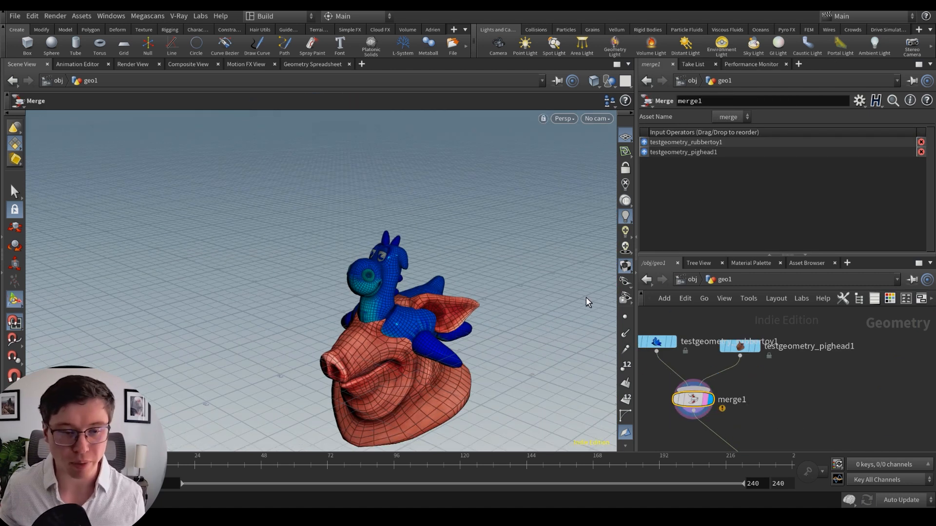
pyautogui.click(626, 366)
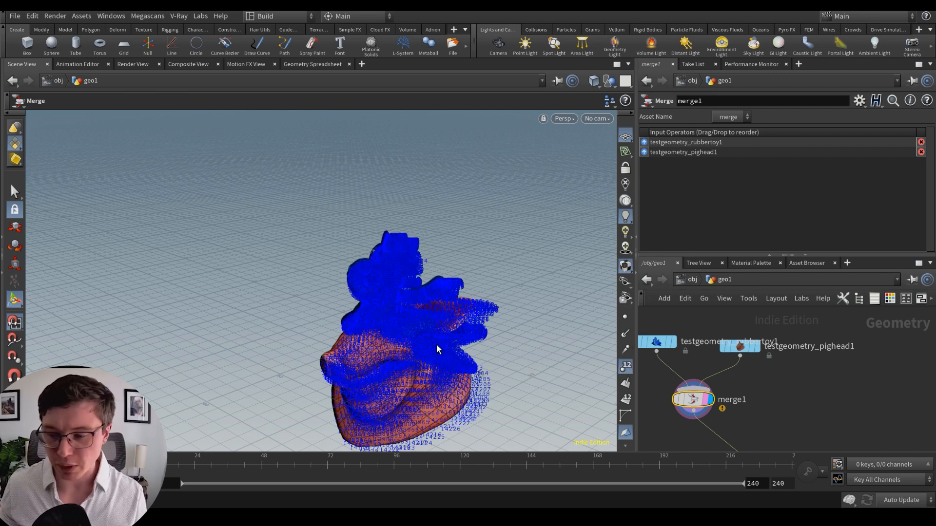
pyautogui.keyDown('alt'); pyautogui.moveTo(437, 344); pyautogui.dragTo(439, 290, button='middle'); pyautogui.keyUp('alt')
pyautogui.keyDown('alt'); pyautogui.moveTo(439, 289); pyautogui.dragTo(434, 317, button='right'); pyautogui.keyUp('alt')
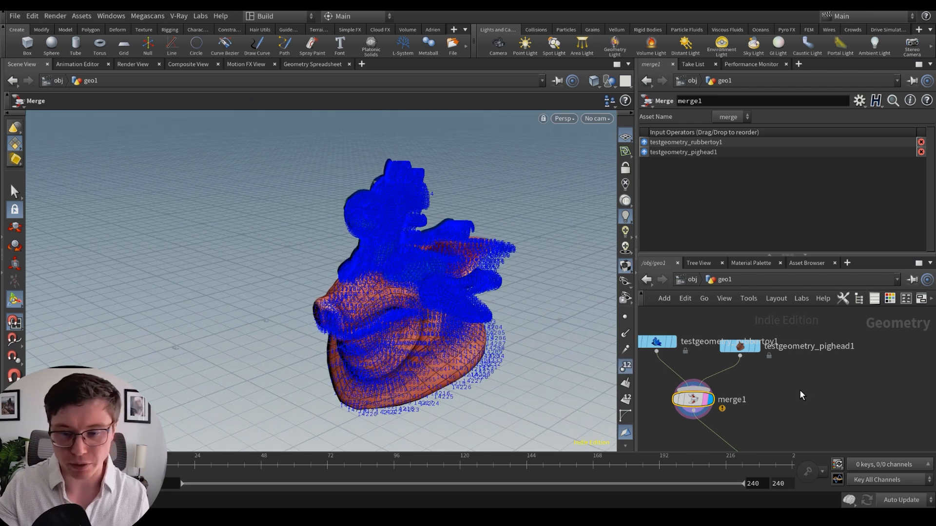
# Step: Add a Pack node and insert it on the wire between testgeometry_rubbertoy1 and merge1
pyautogui.press('Tab')
pyautogui.write('pack')
pyautogui.press('Return')
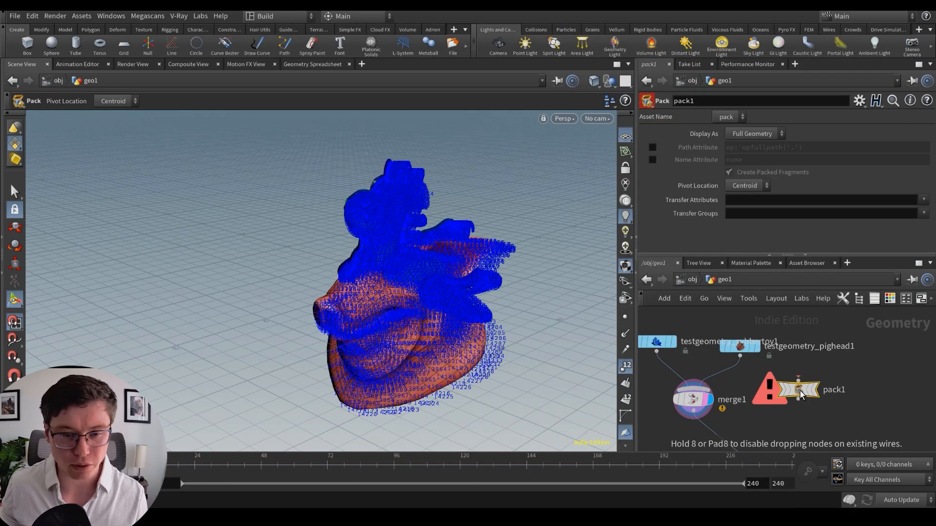
pyautogui.click(681, 387)
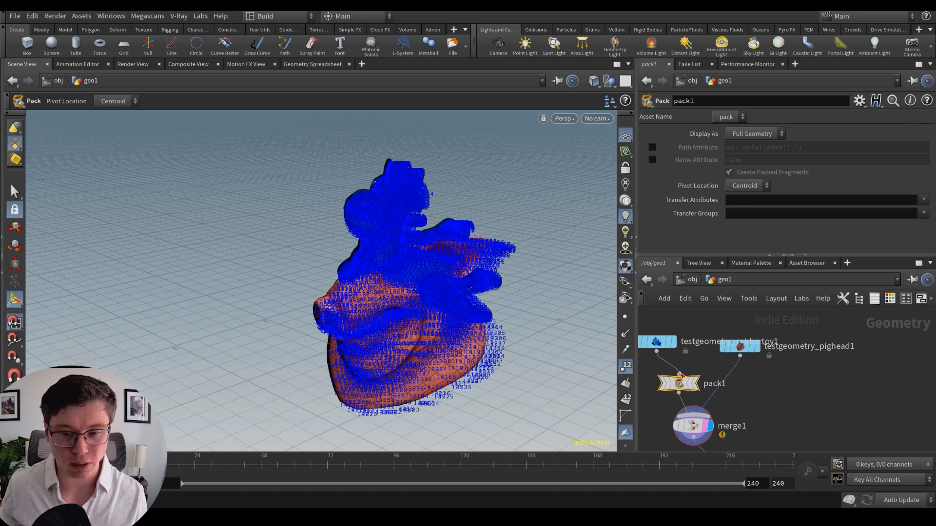
pyautogui.moveTo(682, 383); pyautogui.dragTo(669, 382)
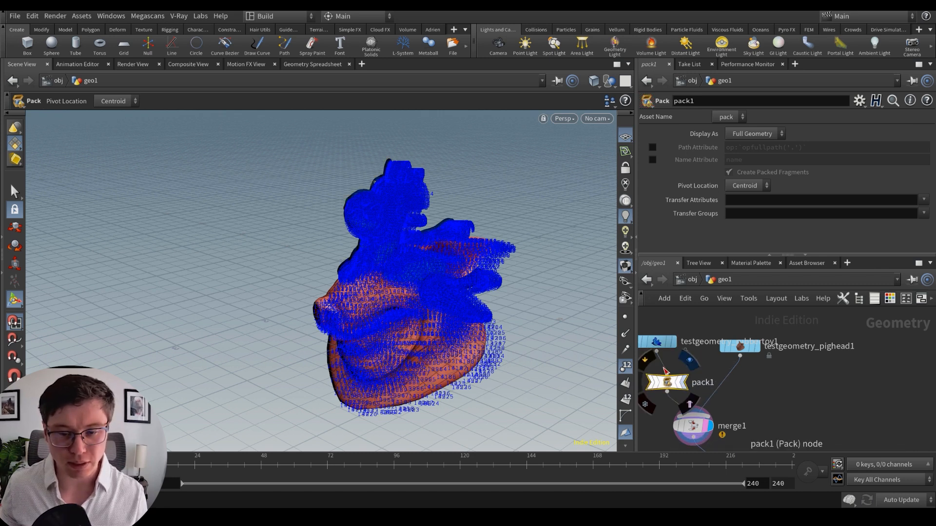
# Step: Display pack1 with point numbers shown, going up to obj and back into geo1 to refresh the viewport
pyautogui.keyDown('alt'); pyautogui.moveTo(423, 317); pyautogui.dragTo(440, 313); pyautogui.keyUp('alt')
pyautogui.click(626, 367)
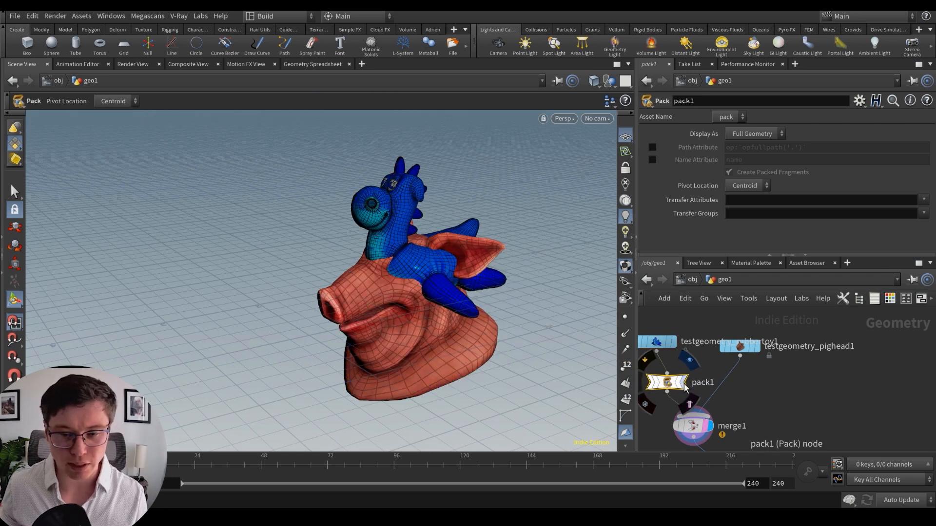
pyautogui.click(685, 386)
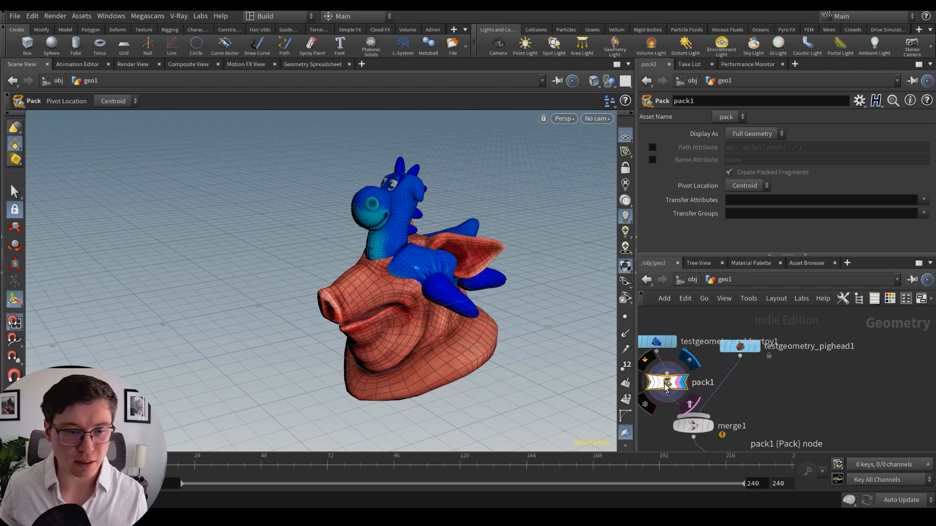
pyautogui.click(626, 366)
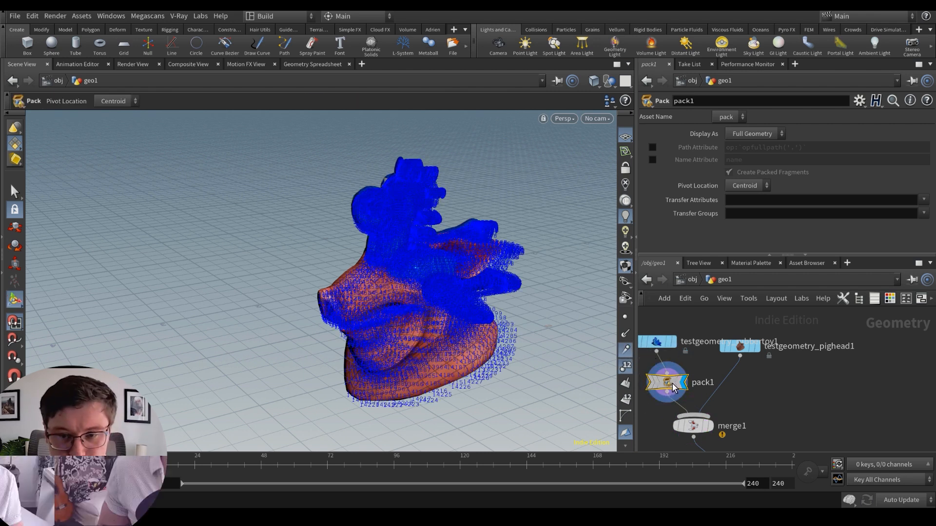
pyautogui.scroll(3, 470, 298)
pyautogui.scroll(-1, 470, 299)
pyautogui.click(691, 279)
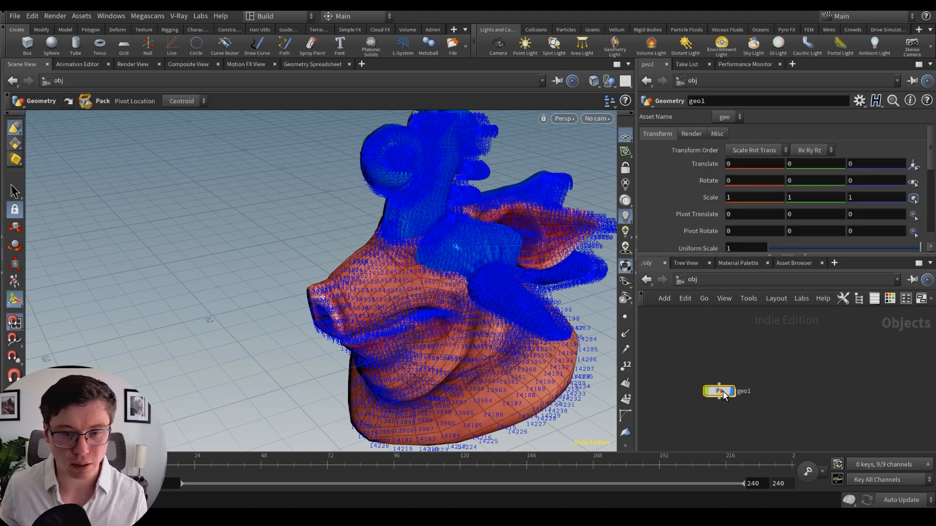
pyautogui.click(718, 393)
pyautogui.doubleClick(717, 393)
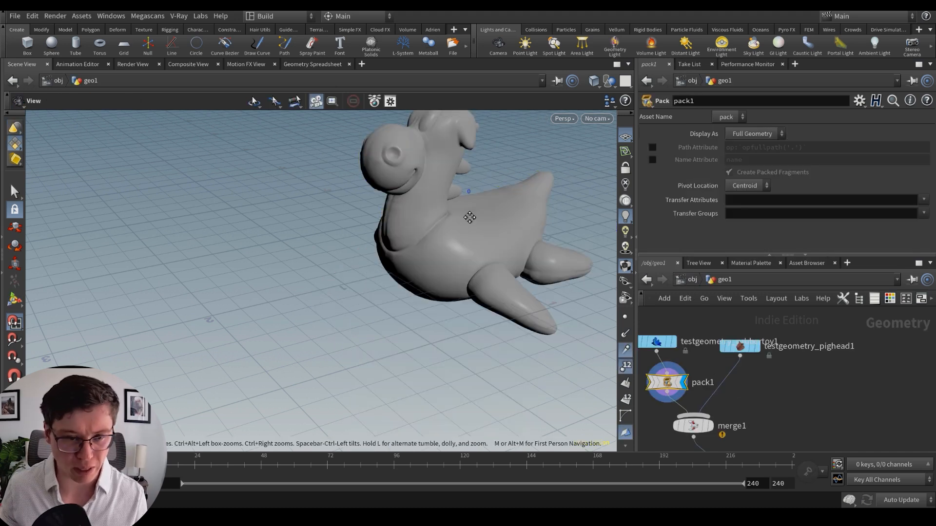
# Step: Examine where the packed rubber toy's point sits and move testgeometry_pighead1 clear of the rubber toy node
pyautogui.moveTo(472, 199); pyautogui.dragTo(439, 258)
pyautogui.press('l')
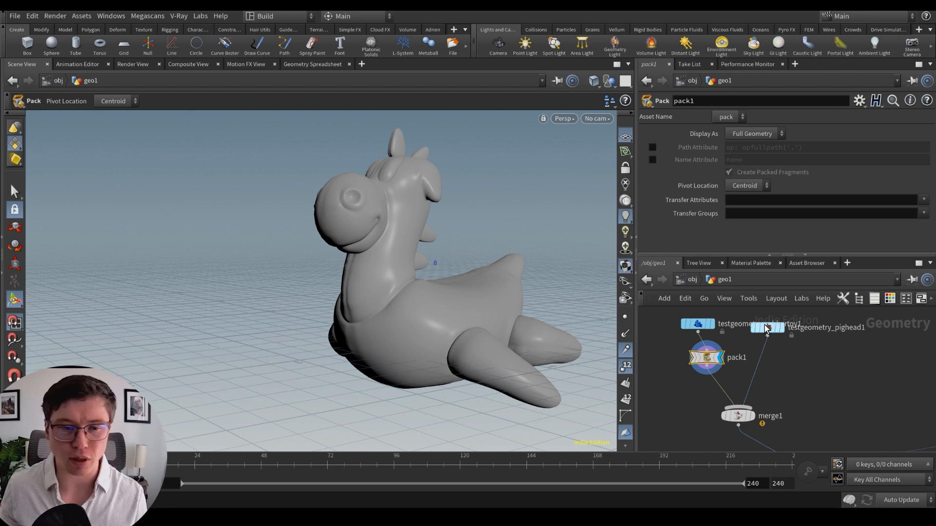
pyautogui.keyDown('alt'); pyautogui.moveTo(524, 264); pyautogui.dragTo(497, 261); pyautogui.keyUp('alt')
pyautogui.keyDown('alt'); pyautogui.moveTo(436, 265); pyautogui.dragTo(404, 267); pyautogui.keyUp('alt')
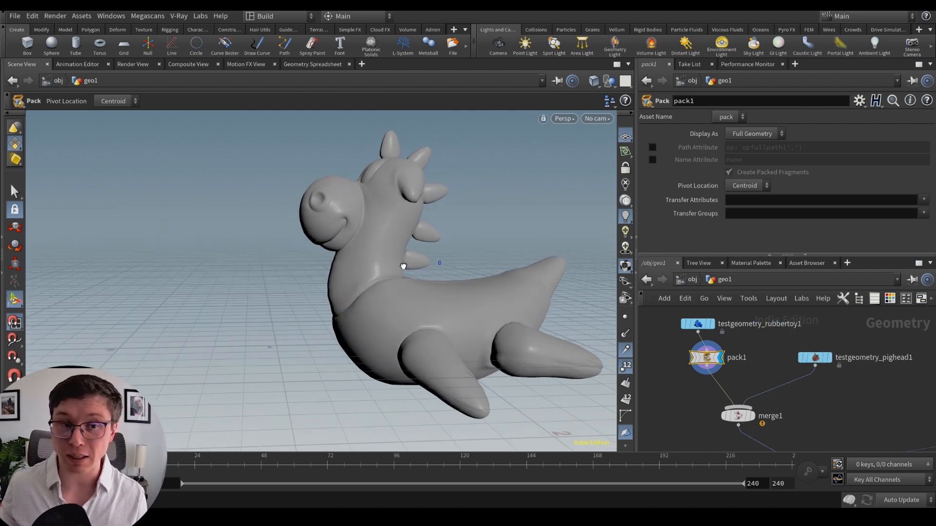
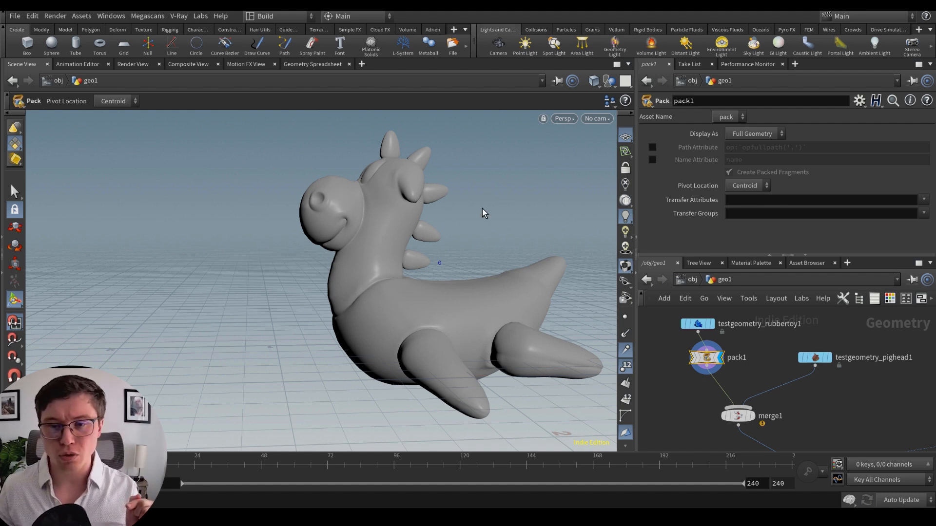
# Step: Set pack1's Pivot Location to Origin and check the toy briefly in wireframe shading
pyautogui.click(745, 186)
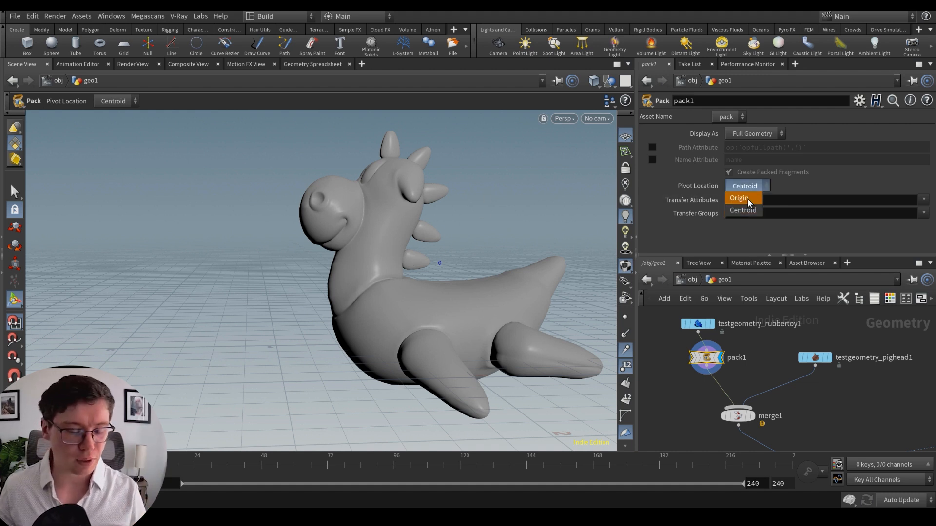
pyautogui.moveTo(420, 336)
pyautogui.keyDown('alt'); pyautogui.mouseDown()
pyautogui.moveTo(462, 350)
pyautogui.moveTo(430, 345)
pyautogui.moveTo(440, 318)
pyautogui.moveTo(386, 314)
pyautogui.mouseUp(); pyautogui.keyUp('alt')
pyautogui.hotkey('shift', 'w')
pyautogui.scroll(3, 431, 344)
pyautogui.hotkey('shift', 'w')
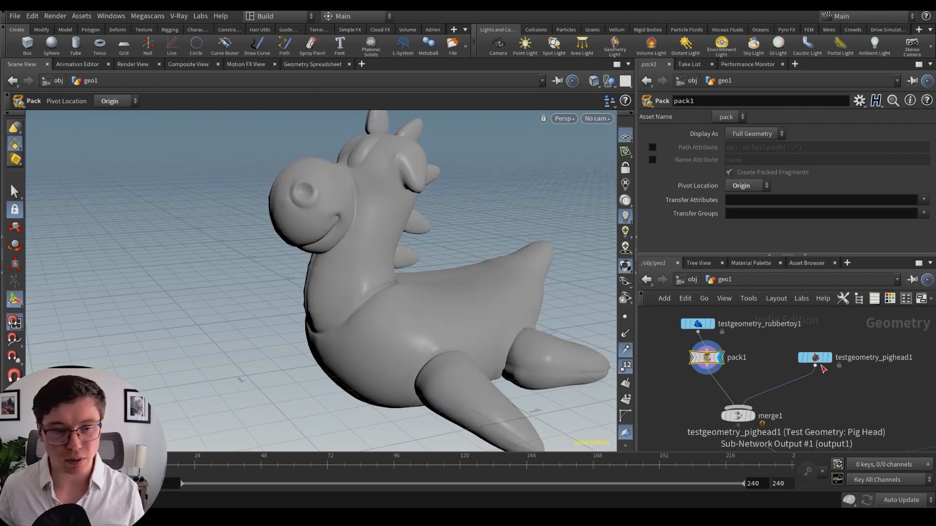
# Step: Move testgeometry_pighead1 slightly higher in the network and display it to inspect its unpacked points
pyautogui.moveTo(809, 363); pyautogui.dragTo(803, 342)
pyautogui.click(823, 337)
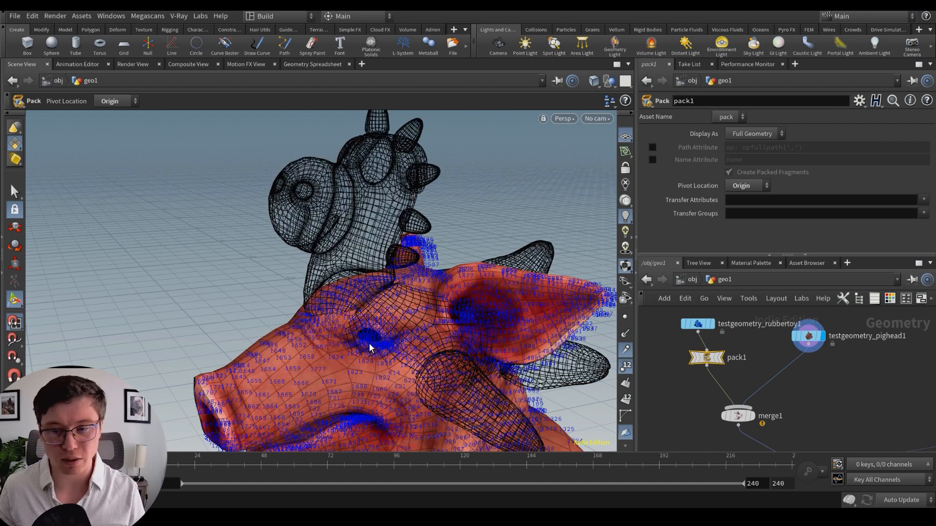
pyautogui.keyDown('alt'); pyautogui.moveTo(455, 372); pyautogui.dragTo(460, 303, button='middle'); pyautogui.keyUp('alt')
pyautogui.keyDown('alt'); pyautogui.moveTo(467, 287); pyautogui.dragTo(468, 312); pyautogui.keyUp('alt')
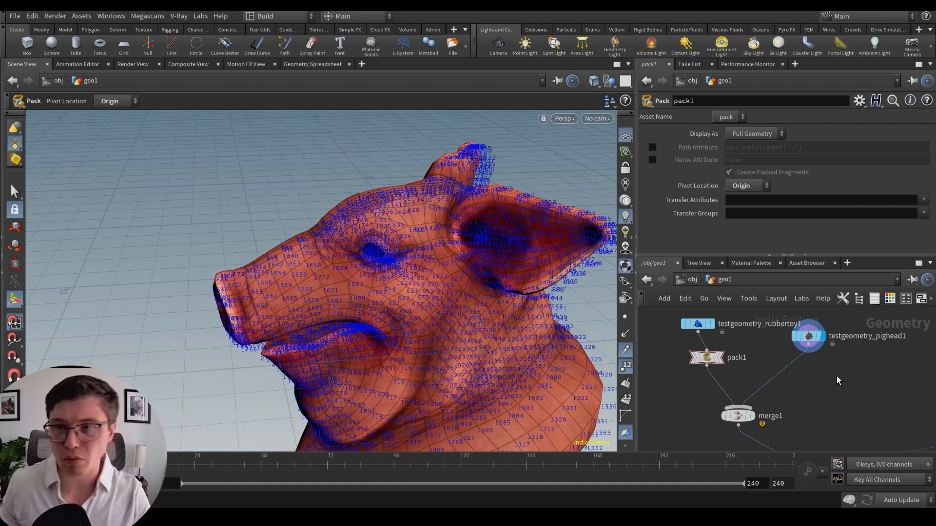
# Step: Insert a Match Size node between testgeometry_pighead1 and merge1 and display its result
pyautogui.press('Tab')
pyautogui.write('match')
pyautogui.press('Return')
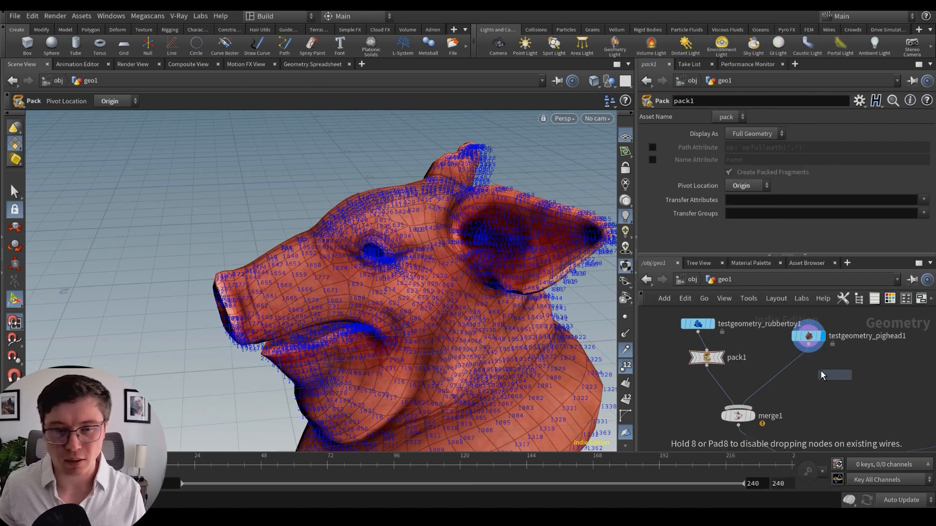
pyautogui.click(790, 367)
pyautogui.keyDown('alt'); pyautogui.moveTo(447, 355); pyautogui.dragTo(461, 324); pyautogui.keyUp('alt')
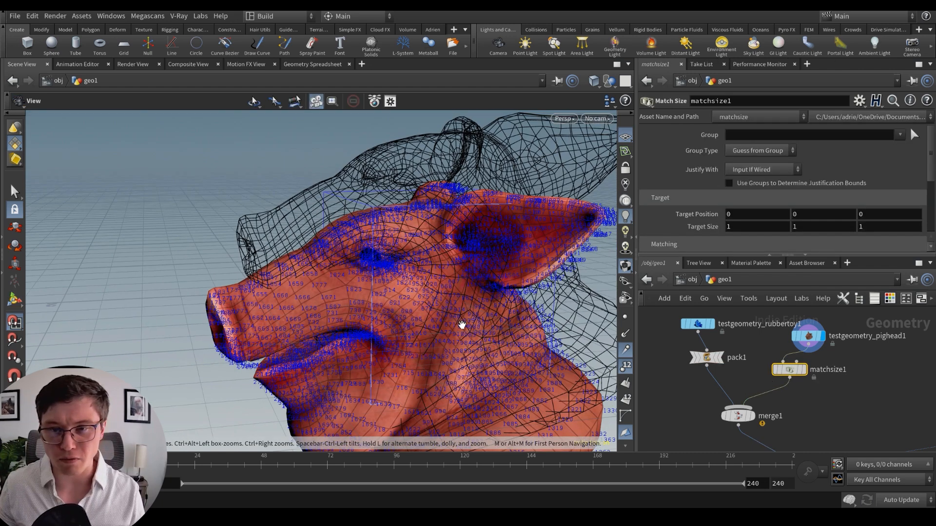
pyautogui.keyDown('alt'); pyautogui.moveTo(462, 324); pyautogui.dragTo(505, 324, button='right'); pyautogui.keyUp('alt')
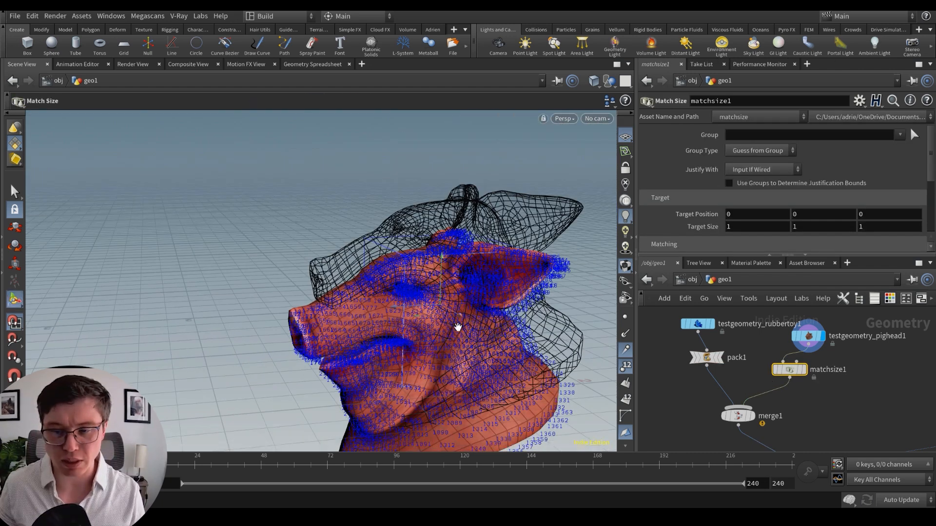
pyautogui.keyDown('alt'); pyautogui.moveTo(458, 326); pyautogui.dragTo(442, 290, button='middle'); pyautogui.keyUp('alt')
pyautogui.scroll(1, 795, 367)
pyautogui.click(805, 371)
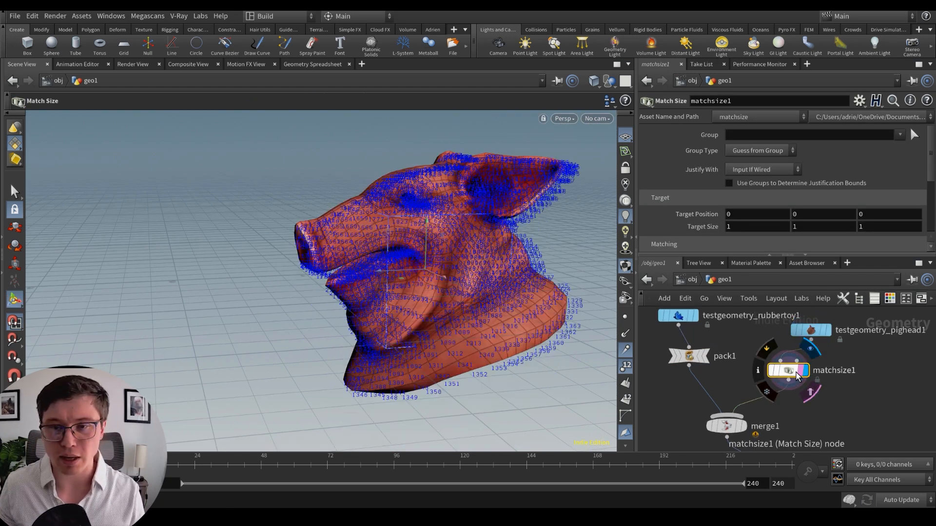
# Step: Change Justify Y on matchsize1 so the base of the pig head sits at the origin's height
pyautogui.scroll(-1, 785, 199)
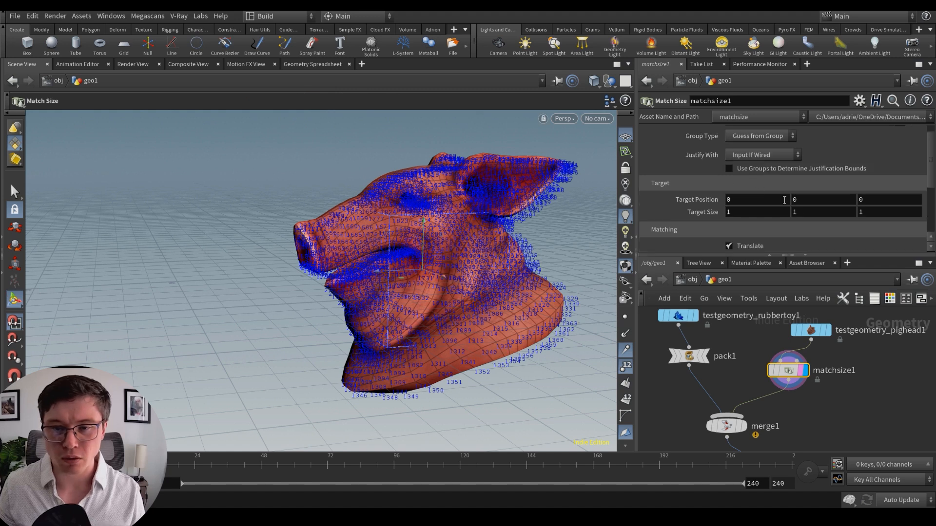
pyautogui.scroll(-4, 788, 206)
pyautogui.click(739, 204)
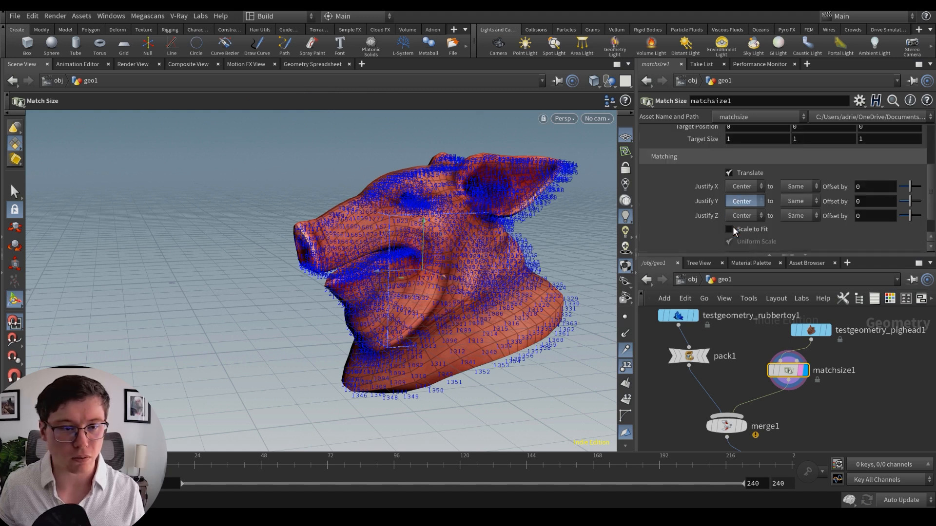
pyautogui.click(732, 226)
pyautogui.press('Escape')
pyautogui.keyDown('alt'); pyautogui.moveTo(507, 247); pyautogui.dragTo(532, 251); pyautogui.keyUp('alt')
pyautogui.keyDown('alt'); pyautogui.moveTo(531, 251); pyautogui.dragTo(517, 304, button='middle'); pyautogui.keyUp('alt')
pyautogui.keyDown('alt'); pyautogui.moveTo(517, 305); pyautogui.dragTo(429, 314); pyautogui.keyUp('alt')
# Step: Duplicate pack1 and insert the copy between matchsize1 and merge1
pyautogui.click(694, 358)
pyautogui.hotkey('ctrl', 'c')
pyautogui.hotkey('ctrl', 'v')
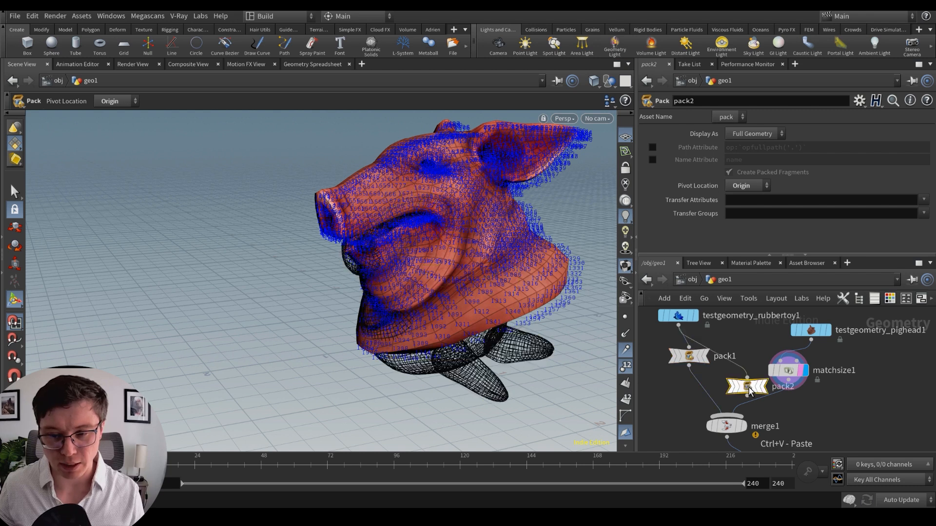
pyautogui.moveTo(753, 388); pyautogui.dragTo(773, 403)
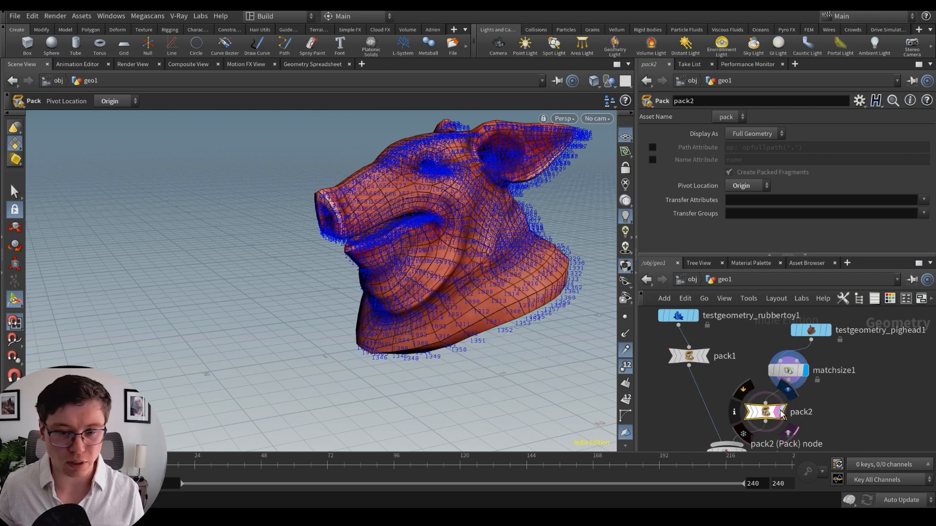
# Step: Replace the point numbers with point markers and display pack2 to check where the packed pig head's point sits
pyautogui.click(626, 366)
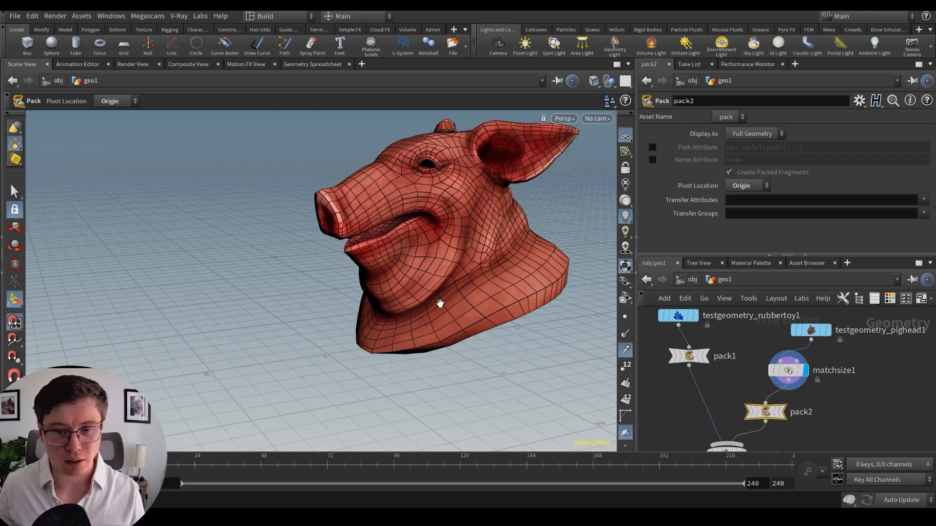
pyautogui.press('w')
pyautogui.press('w')
pyautogui.click(625, 316)
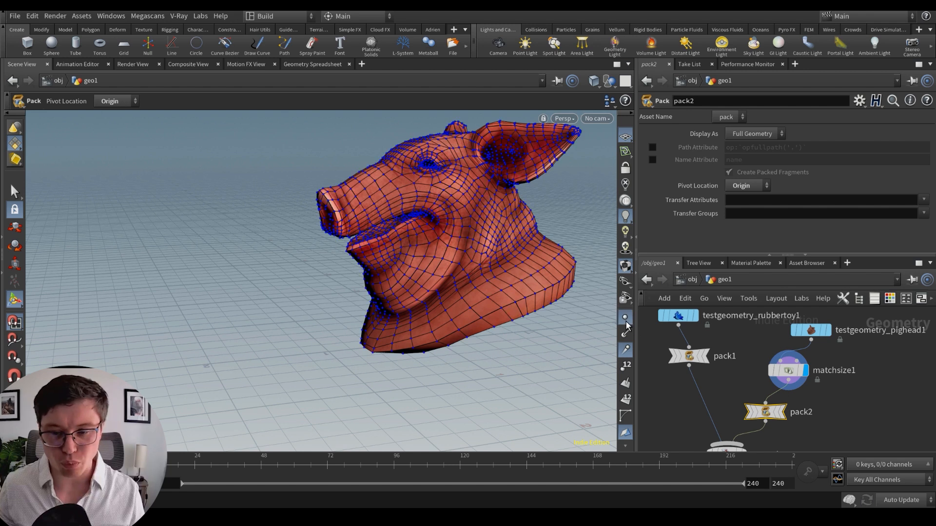
pyautogui.press('w')
pyautogui.click(783, 412)
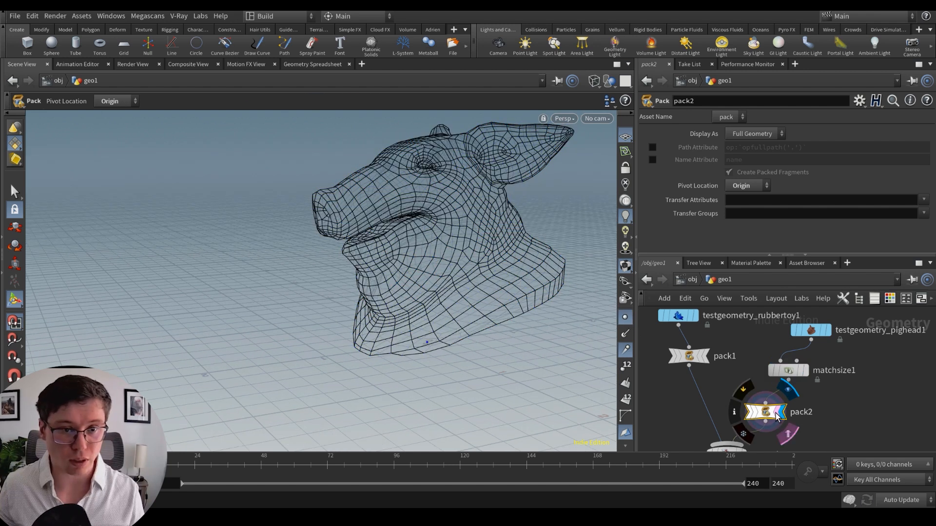
pyautogui.press('Escape')
pyautogui.moveTo(417, 309); pyautogui.dragTo(403, 327)
pyautogui.press('w')
pyautogui.keyDown('alt'); pyautogui.moveTo(480, 300); pyautogui.dragTo(391, 278, button='right'); pyautogui.keyUp('alt')
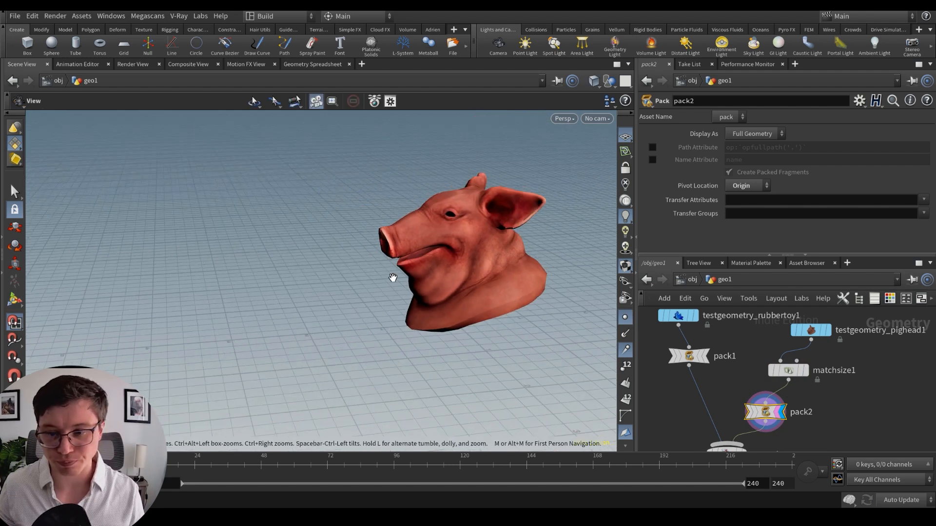
pyautogui.keyDown('alt'); pyautogui.moveTo(390, 278); pyautogui.dragTo(464, 266); pyautogui.keyUp('alt')
pyautogui.keyDown('alt'); pyautogui.moveTo(463, 265); pyautogui.dragTo(398, 291, button='middle'); pyautogui.keyUp('alt')
# Step: Display pointvop1 to inspect the scattered target points
pyautogui.scroll(-3, 865, 381)
pyautogui.moveTo(817, 426); pyautogui.dragTo(754, 405, button='middle')
pyautogui.scroll(2, 885, 376)
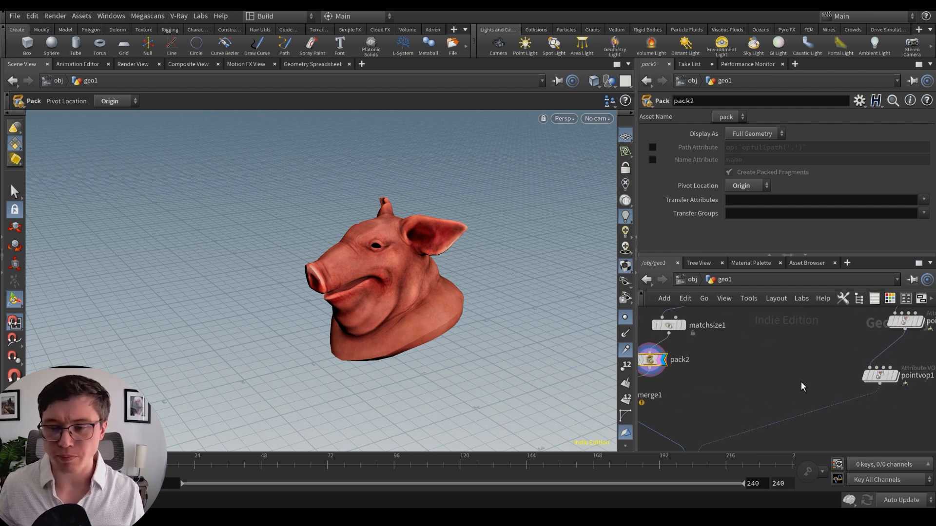
pyautogui.moveTo(800, 381); pyautogui.dragTo(804, 388, button='middle')
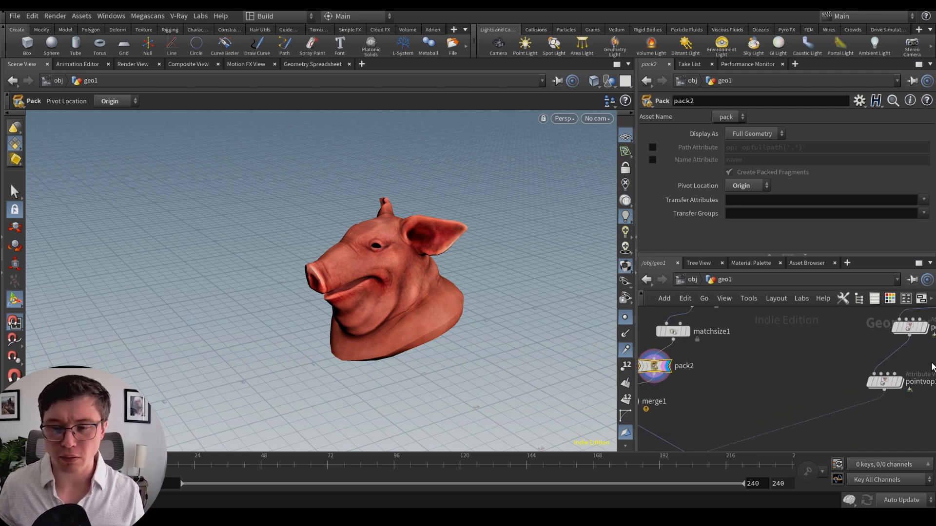
pyautogui.click(901, 386)
pyautogui.click(885, 383)
pyautogui.moveTo(172, 261)
pyautogui.mouseDown()
pyautogui.moveTo(403, 239)
pyautogui.moveTo(385, 274)
pyautogui.moveTo(324, 274)
pyautogui.moveTo(341, 270)
pyautogui.mouseUp()
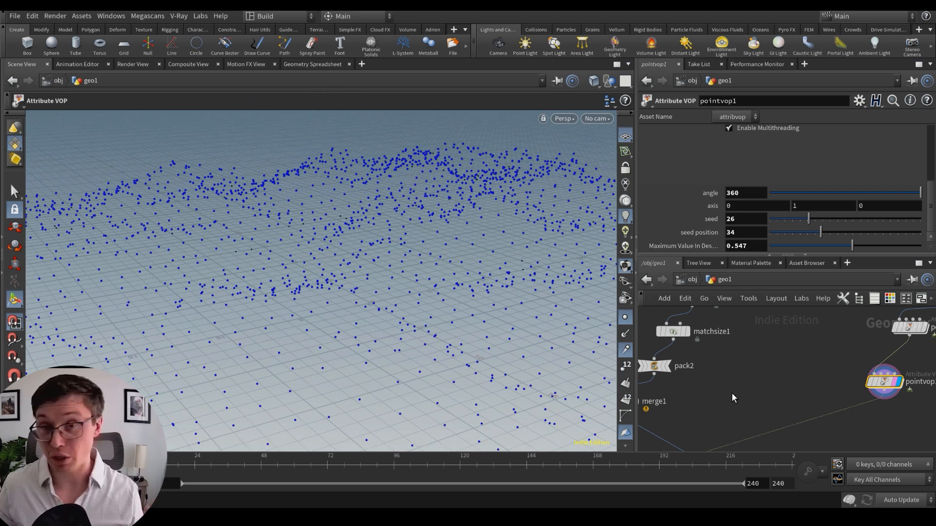
# Step: Enable Piece Attribute on copytopoints1, using the attribute name
pyautogui.scroll(-4, 732, 393)
pyautogui.moveTo(773, 408); pyautogui.dragTo(760, 372, button='middle')
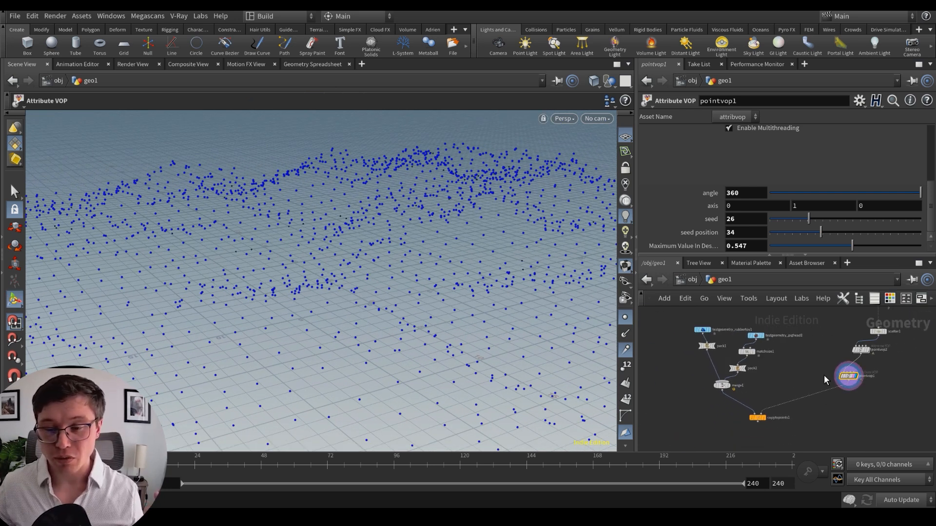
pyautogui.scroll(5, 755, 407)
pyautogui.click(741, 430)
pyautogui.click(756, 431)
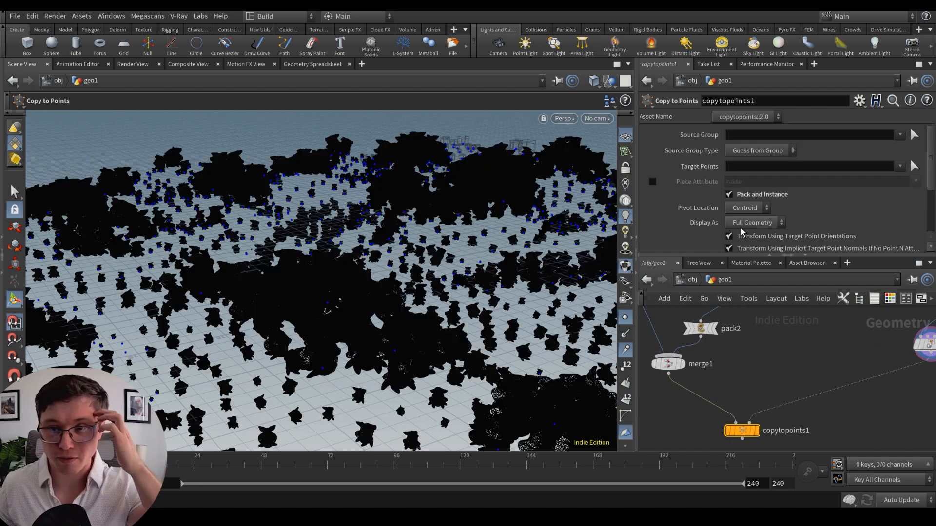
pyautogui.scroll(-5, 811, 199)
pyautogui.scroll(5, 814, 200)
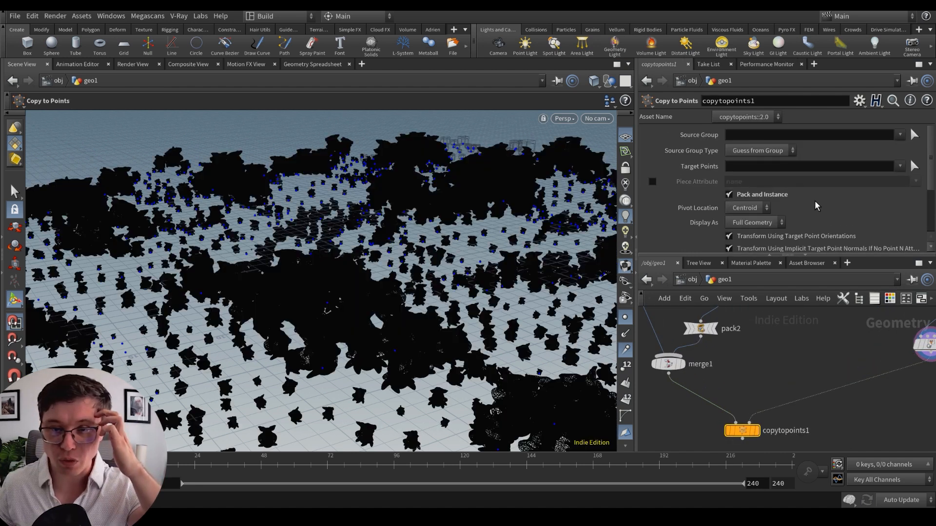
pyautogui.moveTo(657, 184)
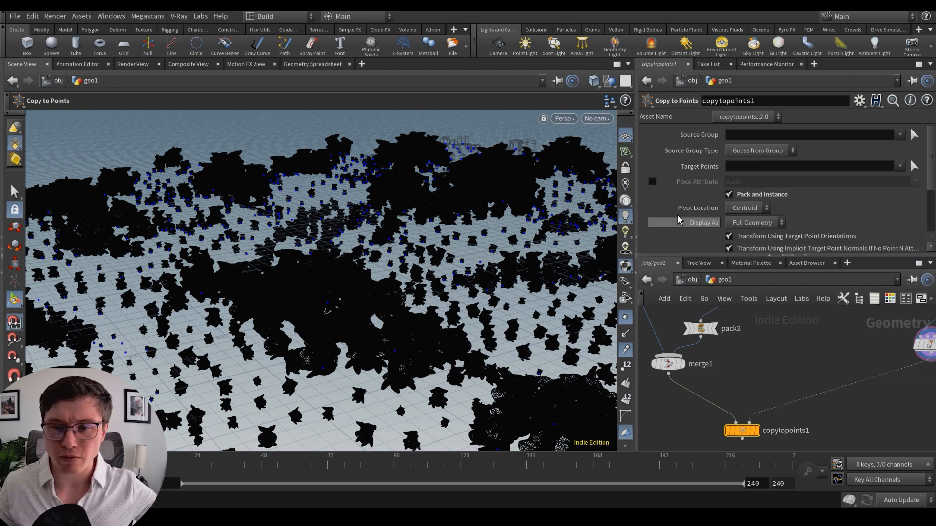
pyautogui.click(652, 181)
pyautogui.click(747, 182)
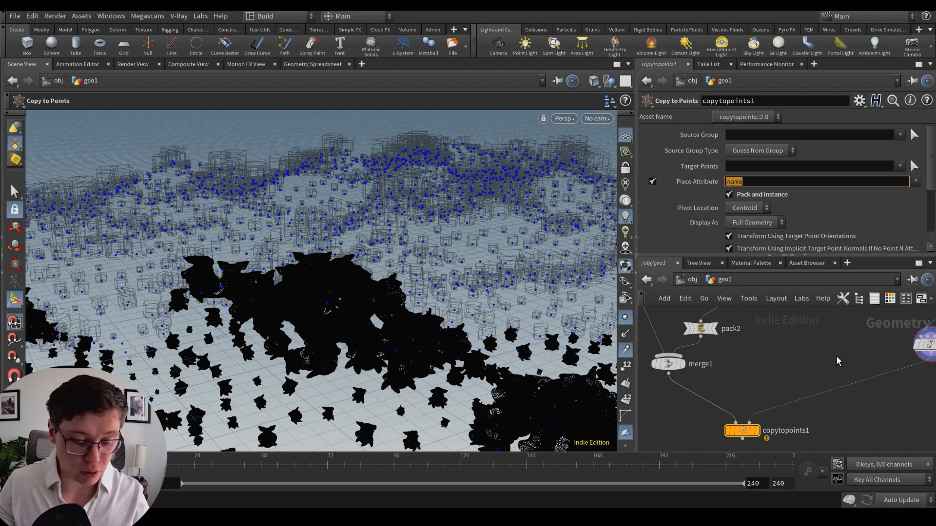
# Step: Insert an Attribute Create node between pointvop1 and copytopoints1
pyautogui.moveTo(874, 359); pyautogui.dragTo(821, 361, button='middle')
pyautogui.scroll(1, 821, 360)
pyautogui.press('Tab')
pyautogui.write('attri')
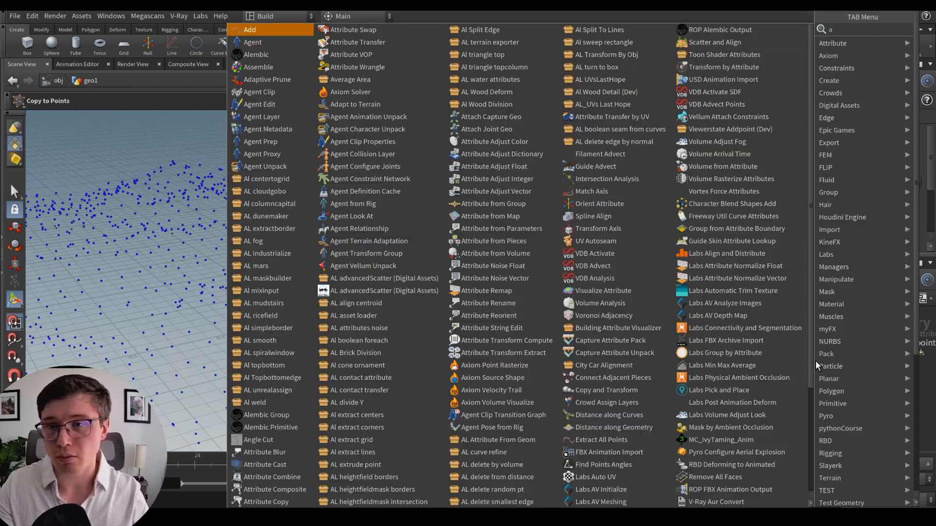
pyautogui.press('Return')
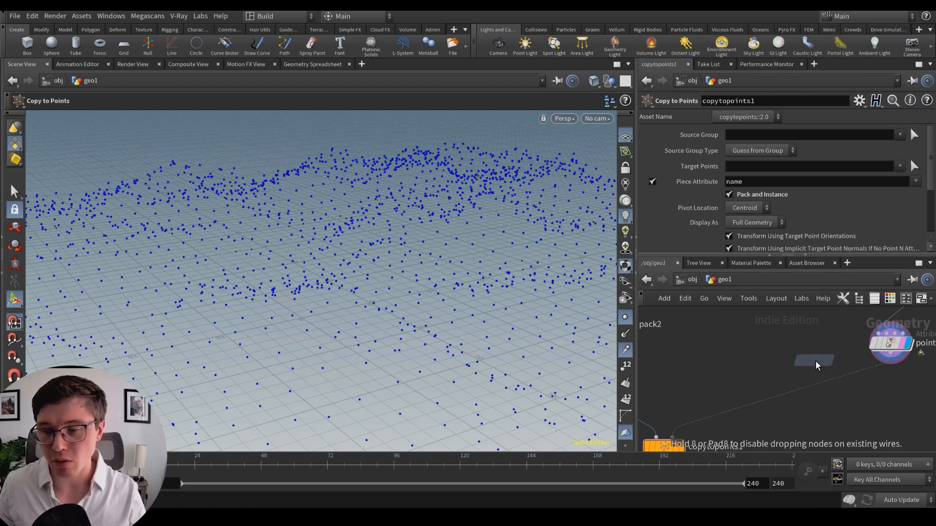
pyautogui.click(846, 384)
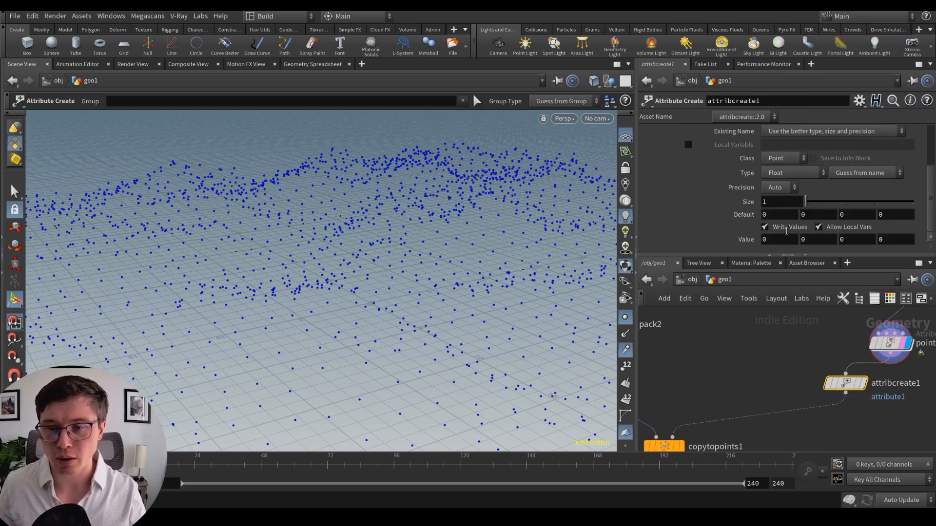
# Step: Name the attribute in attribcreate1 "name" and display that node
pyautogui.scroll(3, 740, 199)
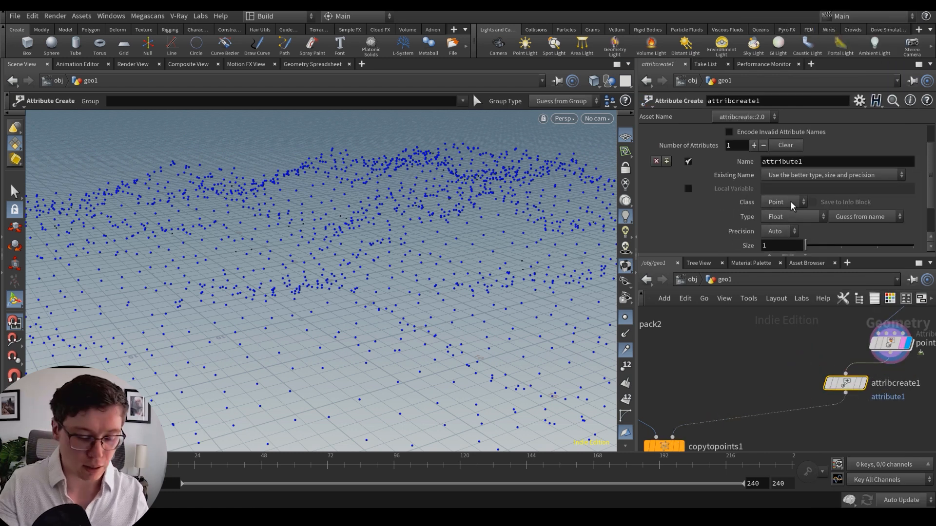
pyautogui.doubleClick(793, 161)
pyautogui.write('name')
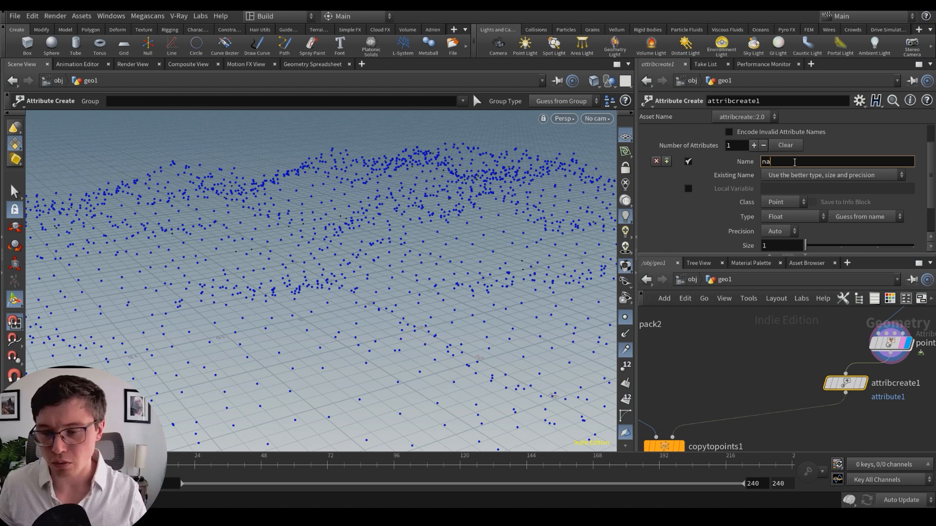
pyautogui.press('Return')
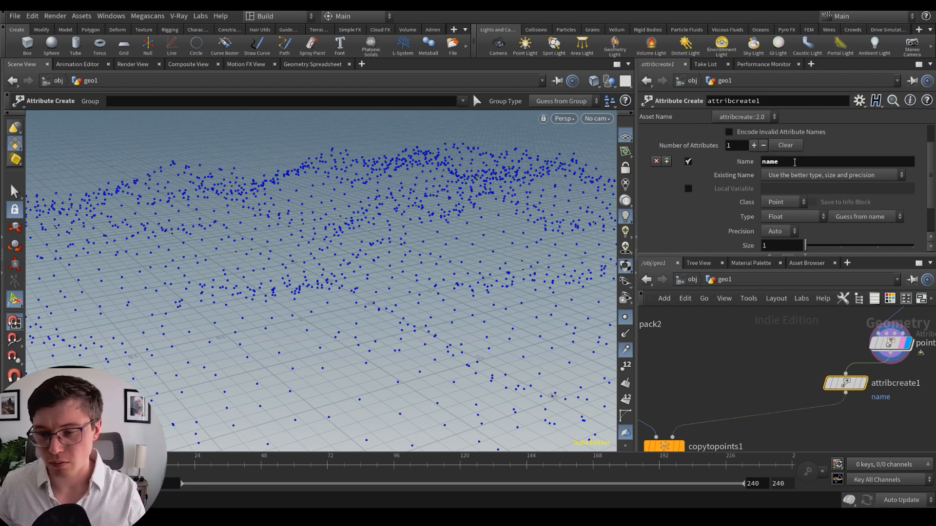
pyautogui.click(862, 384)
pyautogui.moveTo(868, 417); pyautogui.dragTo(797, 396, button='middle')
pyautogui.scroll(-1, 796, 396)
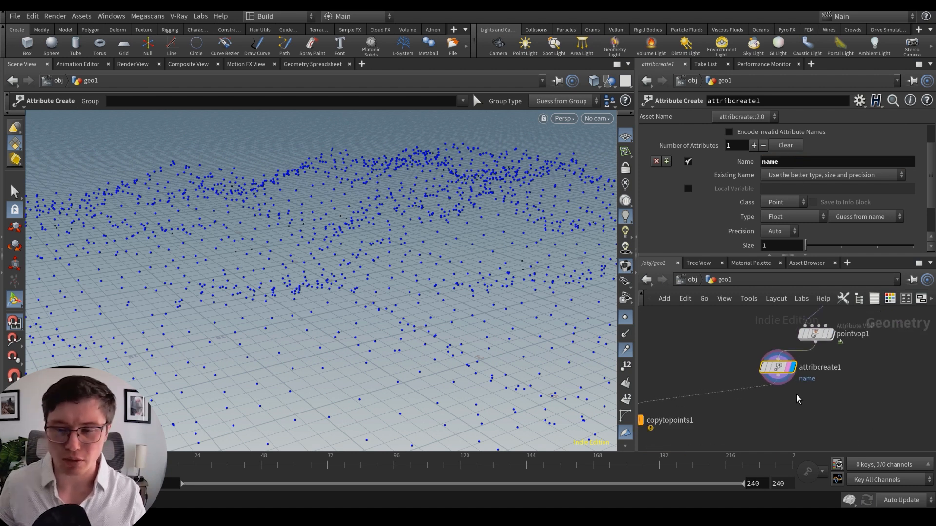
# Step: Set the type of the name attribute in attribcreate1 to Integer
pyautogui.scroll(-1, 757, 195)
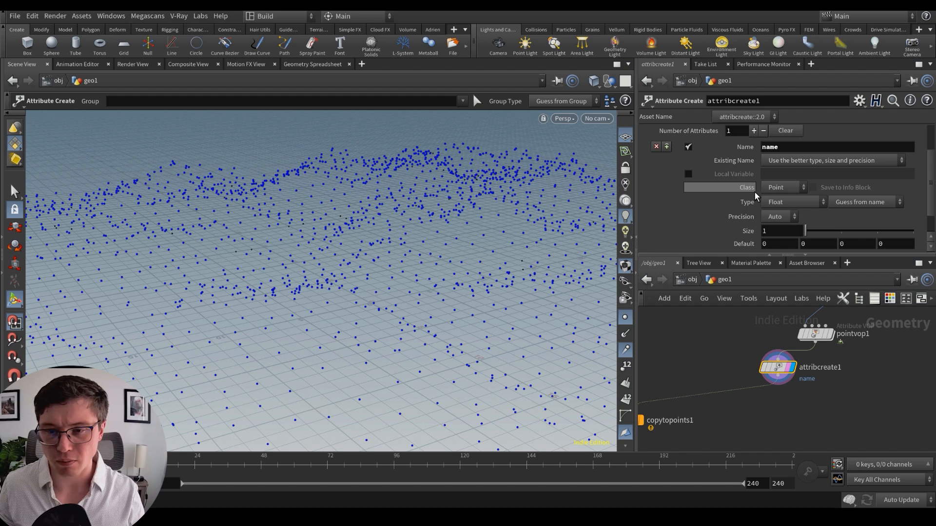
pyautogui.scroll(-2, 758, 192)
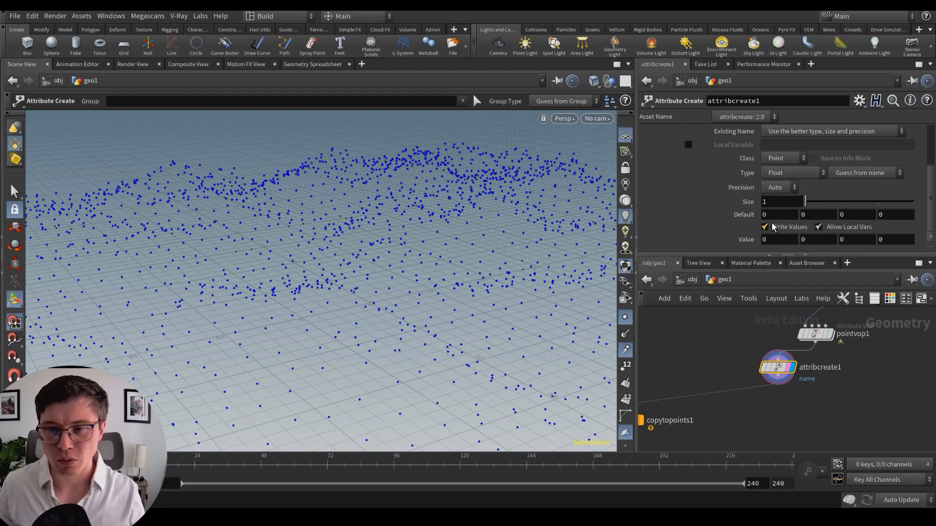
pyautogui.click(786, 172)
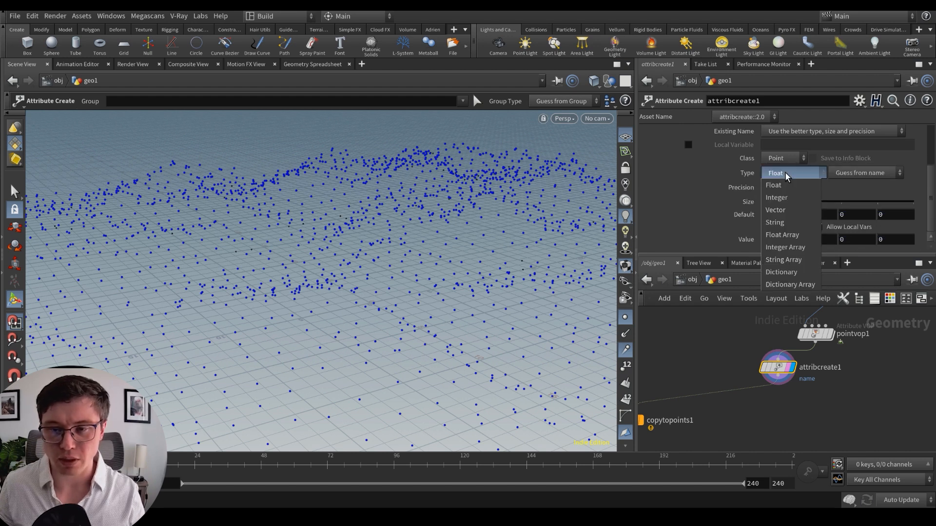
pyautogui.click(782, 187)
pyautogui.scroll(1, 761, 218)
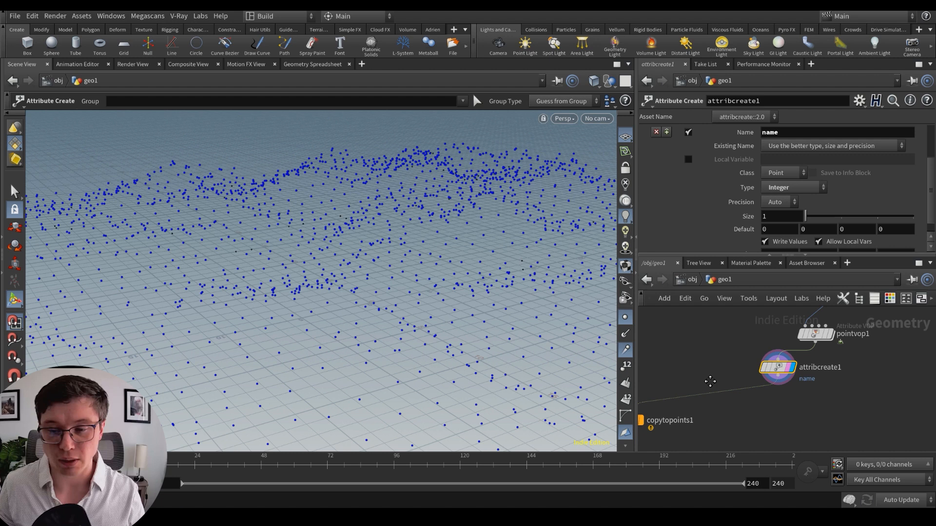
# Step: Display copytopoints1 and check which model is copied onto the terrain points
pyautogui.moveTo(710, 381); pyautogui.dragTo(791, 372, button='middle')
pyautogui.scroll(3, 739, 402)
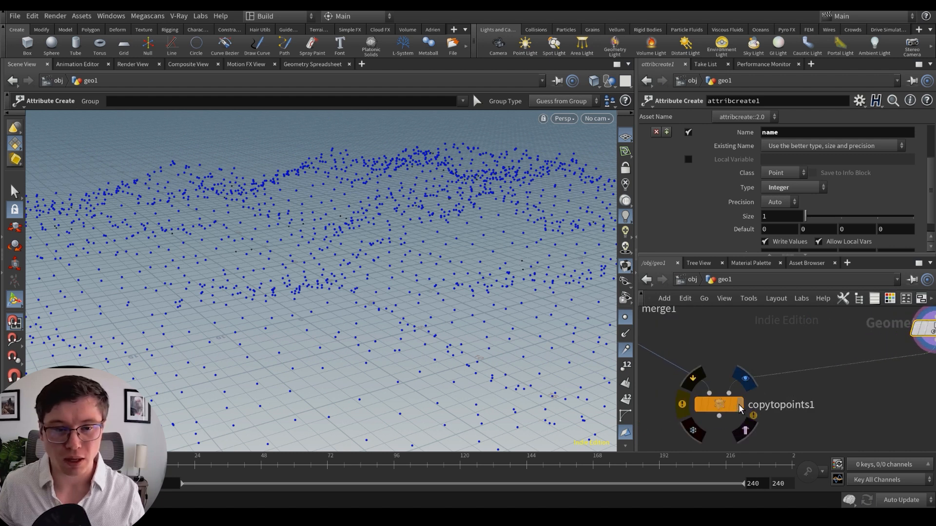
pyautogui.click(740, 404)
pyautogui.click(720, 405)
pyautogui.keyDown('alt'); pyautogui.moveTo(288, 252); pyautogui.dragTo(317, 257); pyautogui.keyUp('alt')
# Step: Set the first Value of the name attribute in attribcreate1 to 1
pyautogui.moveTo(845, 392); pyautogui.dragTo(760, 435, button='middle')
pyautogui.click(849, 375)
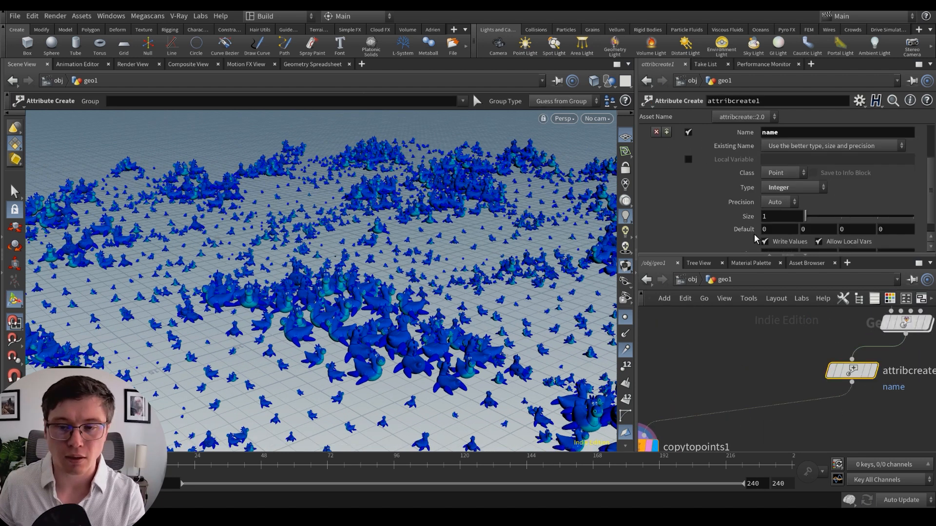
pyautogui.scroll(-1, 768, 229)
pyautogui.doubleClick(773, 245)
pyautogui.write('1')
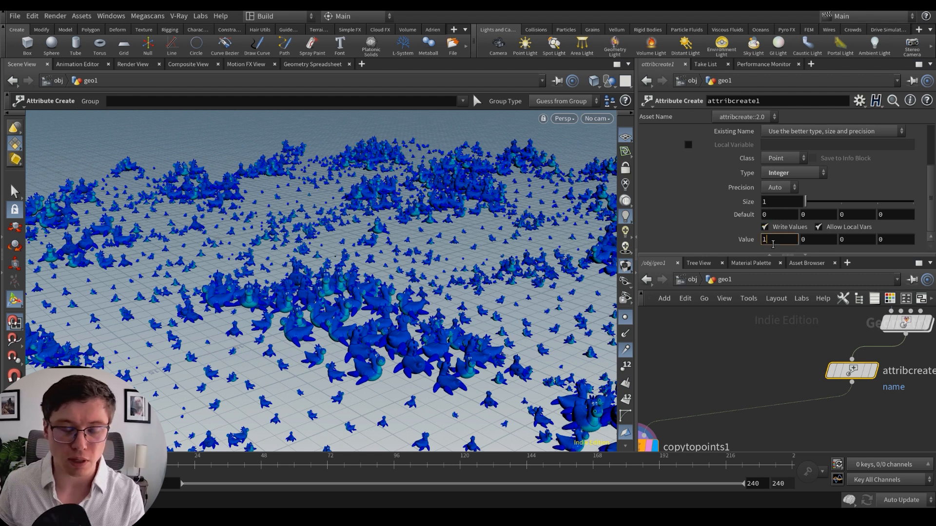
pyautogui.press('Return')
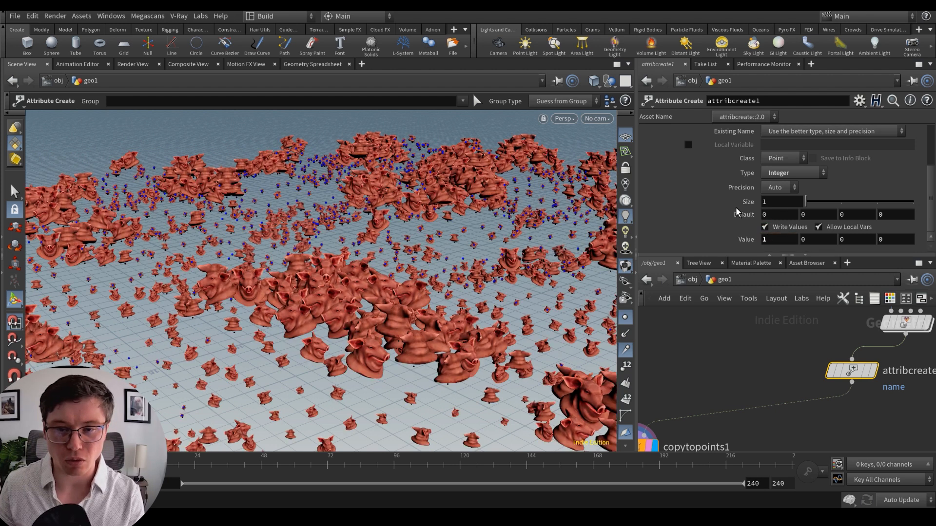
# Step: Switch the name attribute's first Value in attribcreate1 to 0 and back to 1 to compare the copied models
pyautogui.scroll(1, 746, 210)
pyautogui.scroll(-1, 780, 200)
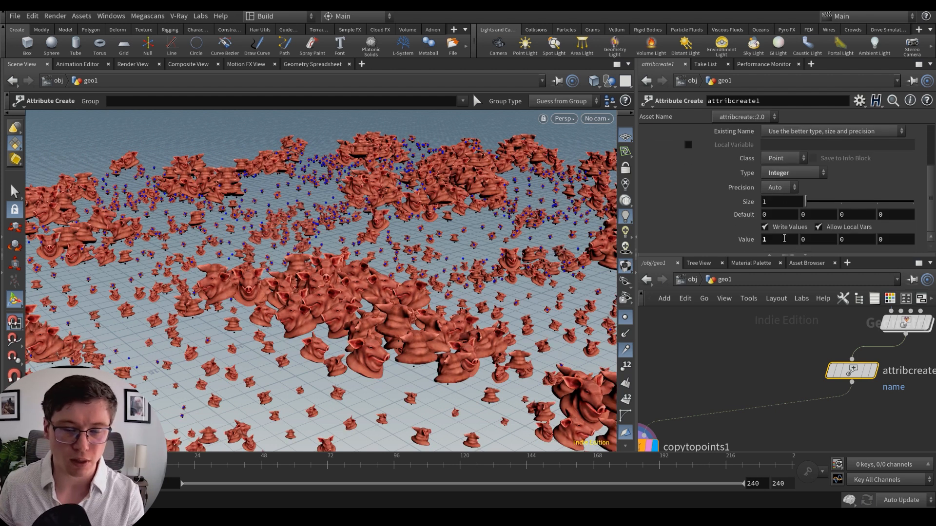
pyautogui.doubleClick(784, 238)
pyautogui.write('0')
pyautogui.press('Return')
pyautogui.doubleClick(784, 239)
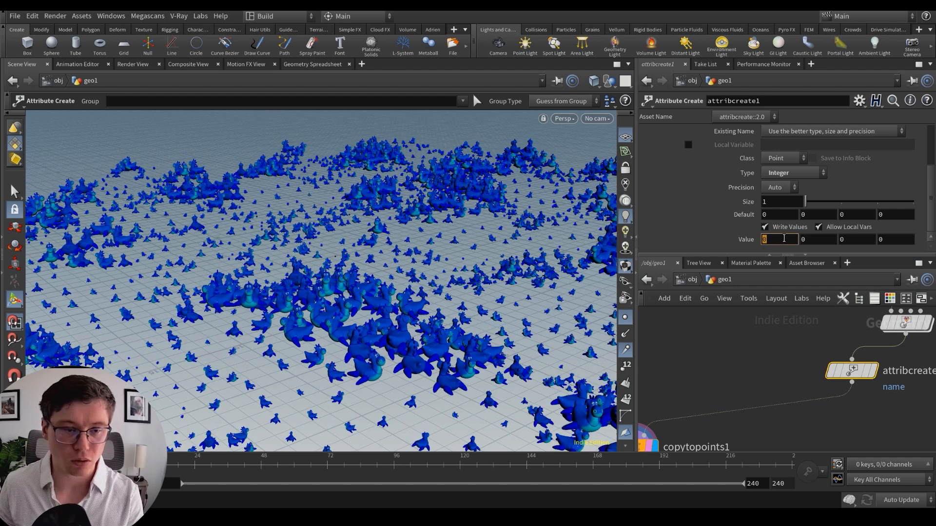
pyautogui.write('1')
pyautogui.press('Return')
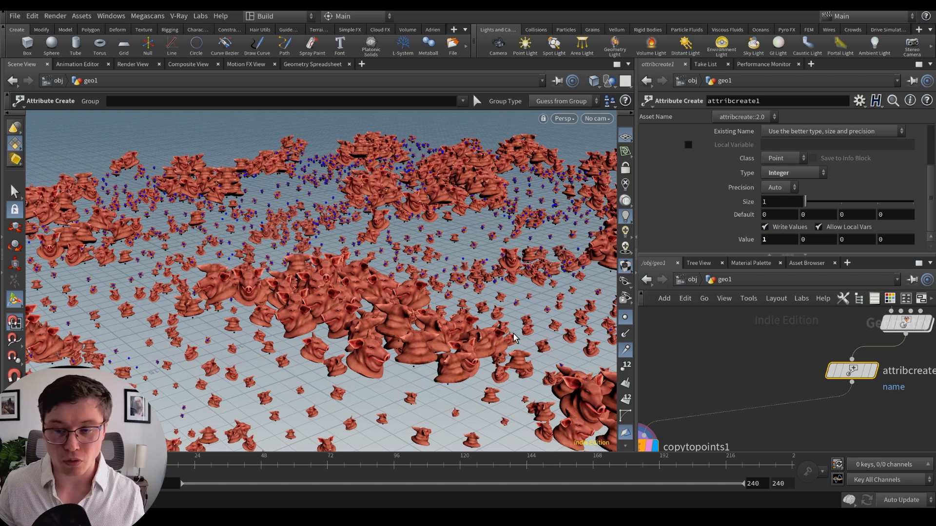
# Step: Add a Test Geometry: Squab node beside the pig head node
pyautogui.moveTo(690, 392); pyautogui.dragTo(793, 421, button='middle')
pyautogui.scroll(-2, 791, 414)
pyautogui.scroll(-2, 779, 352)
pyautogui.moveTo(803, 338); pyautogui.dragTo(809, 386, button='middle')
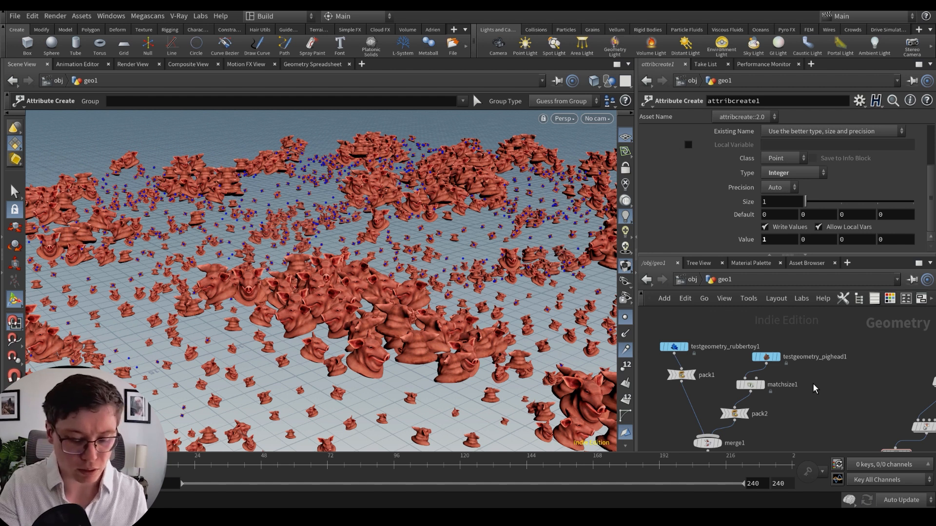
pyautogui.press('Tab')
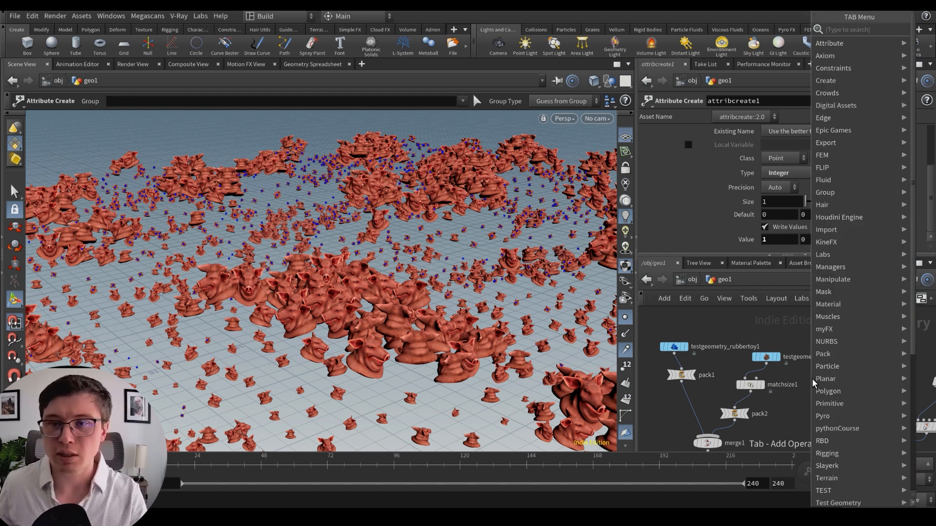
pyautogui.write('tesgeo')
pyautogui.press('Down')
pyautogui.press('Down')
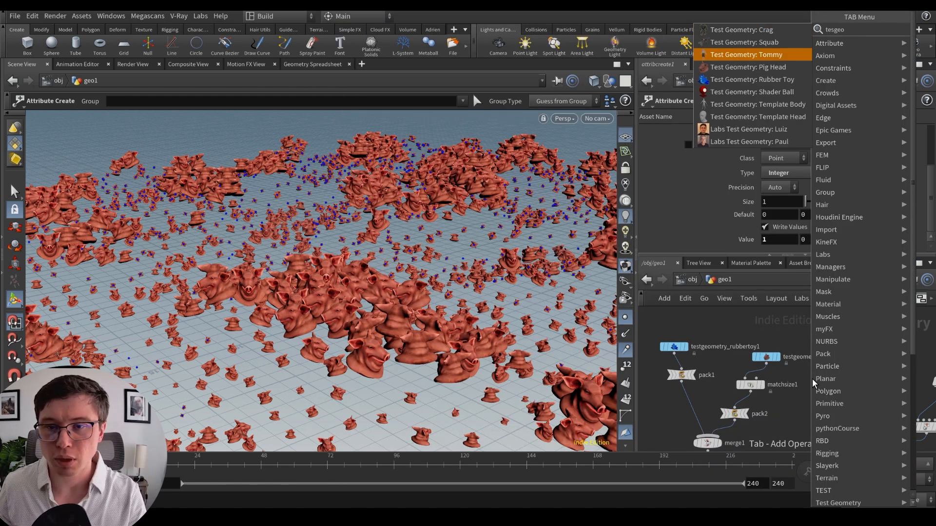
pyautogui.press('Down')
pyautogui.press('Down')
pyautogui.press('Down')
pyautogui.press('Down')
pyautogui.press('Down')
pyautogui.press('Down')
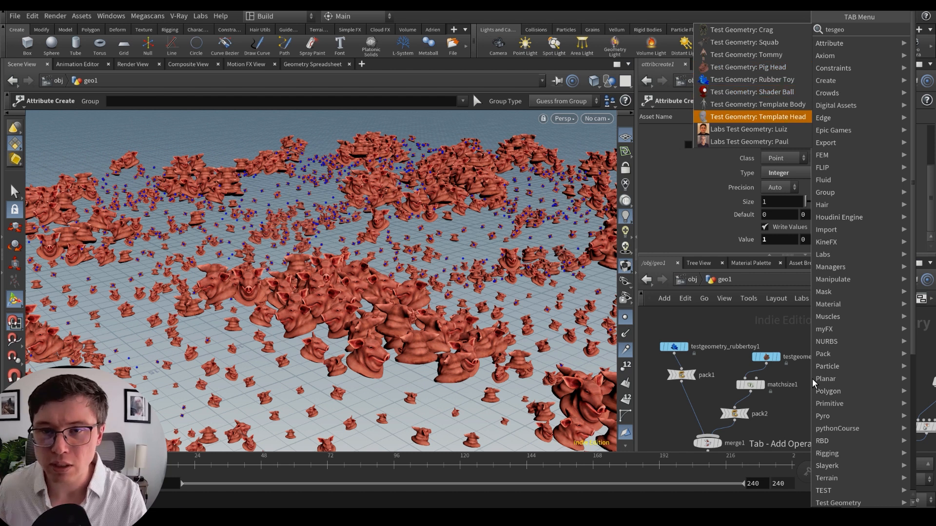
pyautogui.press('Up')
pyautogui.press('Up')
pyautogui.press('Up')
pyautogui.press('Up')
pyautogui.press('Up')
pyautogui.press('Up')
pyautogui.press('Up')
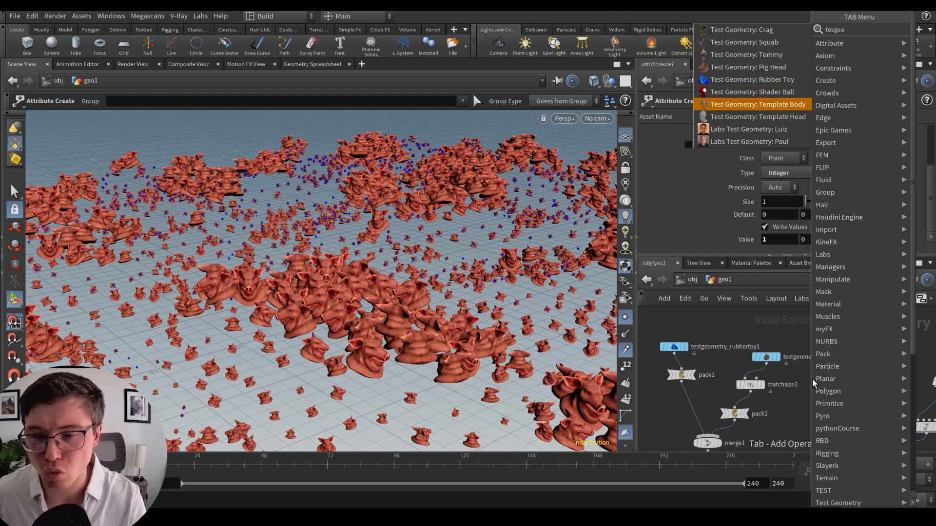
pyautogui.press('Return')
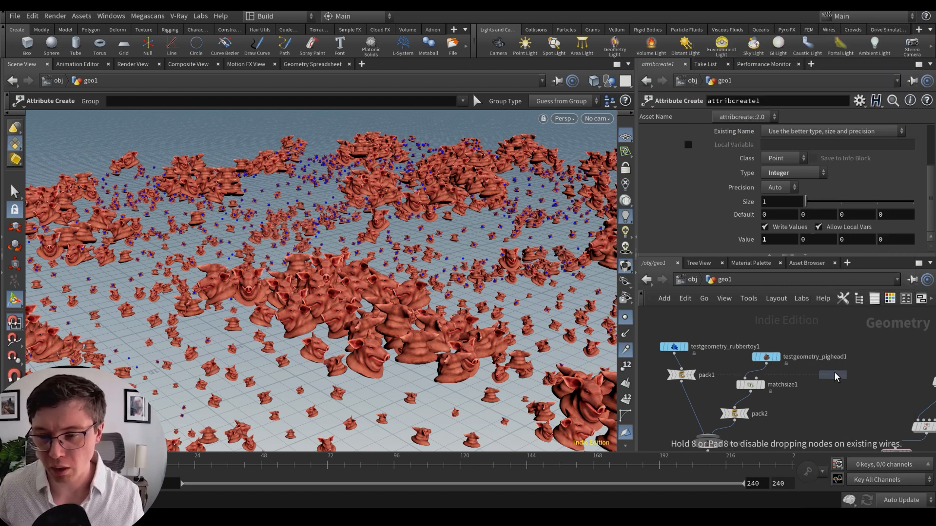
pyautogui.click(822, 392)
pyautogui.scroll(2, 789, 409)
# Step: Duplicate pack2 for the squab geometry and wire the packed squab into merge1 as its third input
pyautogui.click(724, 414)
pyautogui.hotkey('ctrl', 'c')
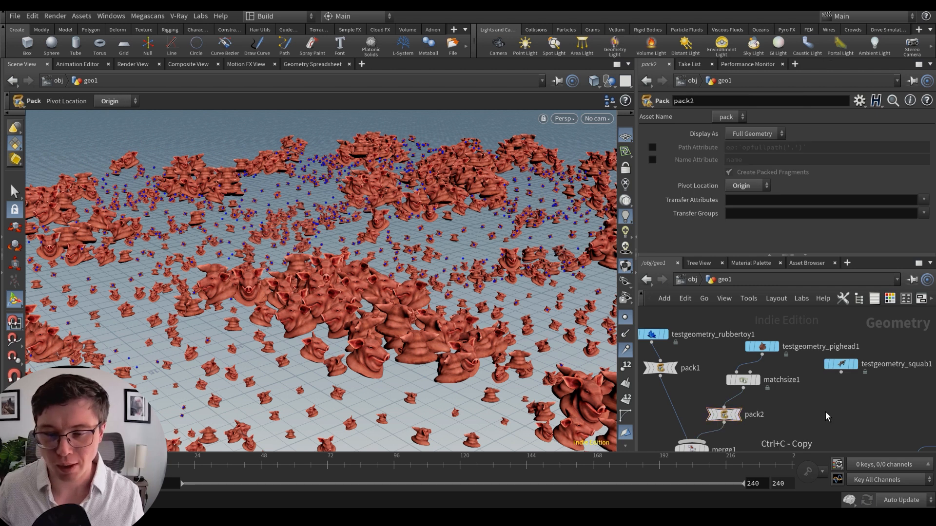
pyautogui.hotkey('ctrl', 'v')
pyautogui.click(824, 409)
pyautogui.moveTo(739, 425); pyautogui.dragTo(738, 408, button='middle')
pyautogui.moveTo(825, 401); pyautogui.dragTo(700, 423)
pyautogui.moveTo(736, 423); pyautogui.dragTo(739, 404, button='middle')
pyautogui.scroll(1, 721, 412)
# Step: Display merge1 and inspect the merged rubber toy, pig head and squab
pyautogui.click(709, 412)
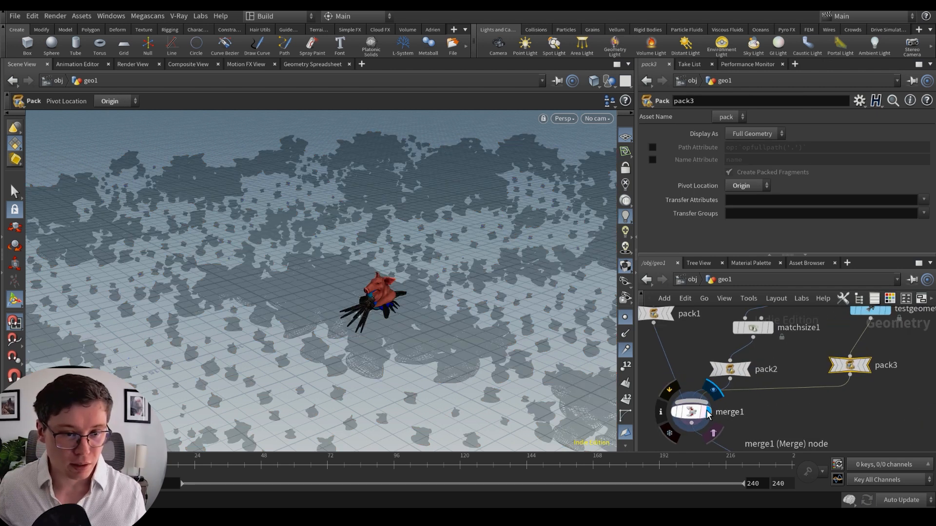
pyautogui.click(694, 413)
pyautogui.keyDown('alt'); pyautogui.moveTo(480, 294); pyautogui.dragTo(449, 298); pyautogui.keyUp('alt')
pyautogui.scroll(-3, 812, 382)
pyautogui.moveTo(810, 430); pyautogui.dragTo(770, 390, button='middle')
pyautogui.scroll(2, 767, 393)
# Step: Display copytopoints1 and review its settings and the models copied across the terrain
pyautogui.click(762, 411)
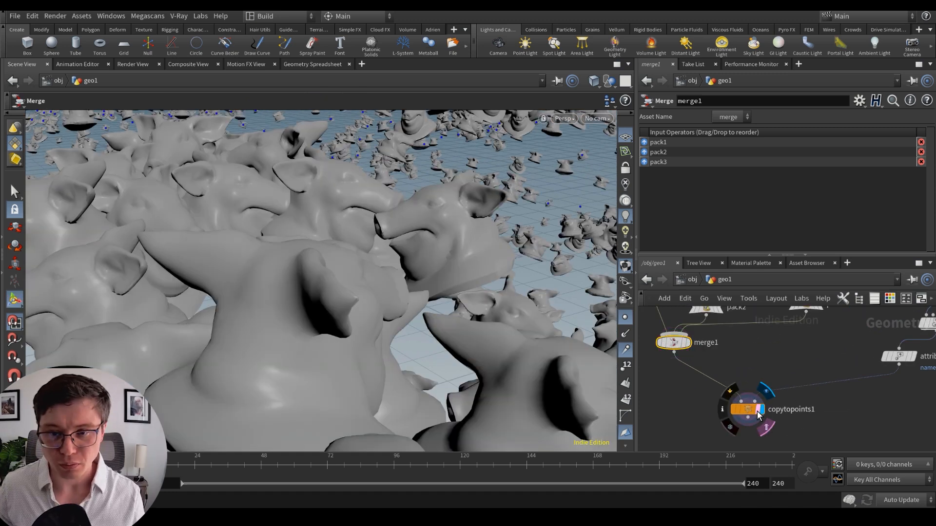
pyautogui.click(749, 410)
pyautogui.moveTo(757, 362); pyautogui.dragTo(764, 393, button='middle')
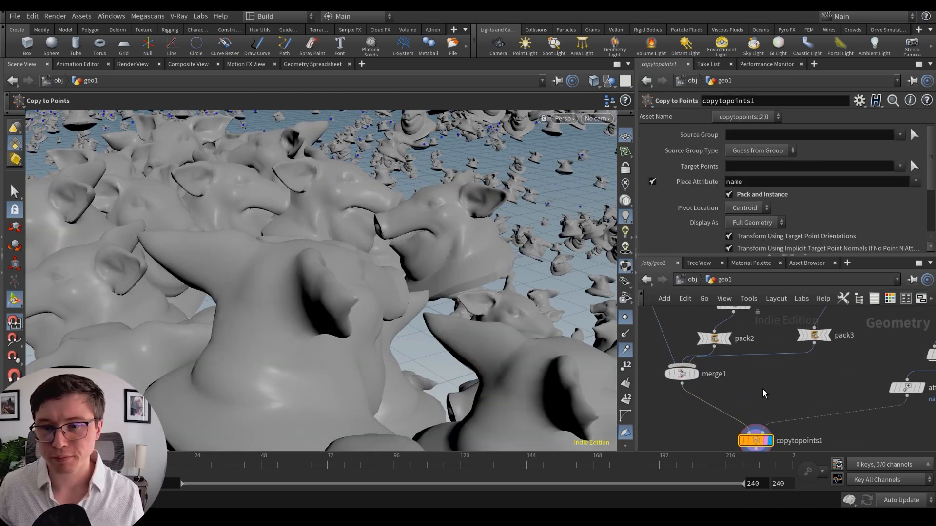
pyautogui.scroll(-2, 764, 393)
pyautogui.keyDown('alt'); pyautogui.moveTo(403, 261); pyautogui.dragTo(438, 210, button='right'); pyautogui.keyUp('alt')
pyautogui.scroll(-3, 757, 208)
pyautogui.scroll(-2, 759, 206)
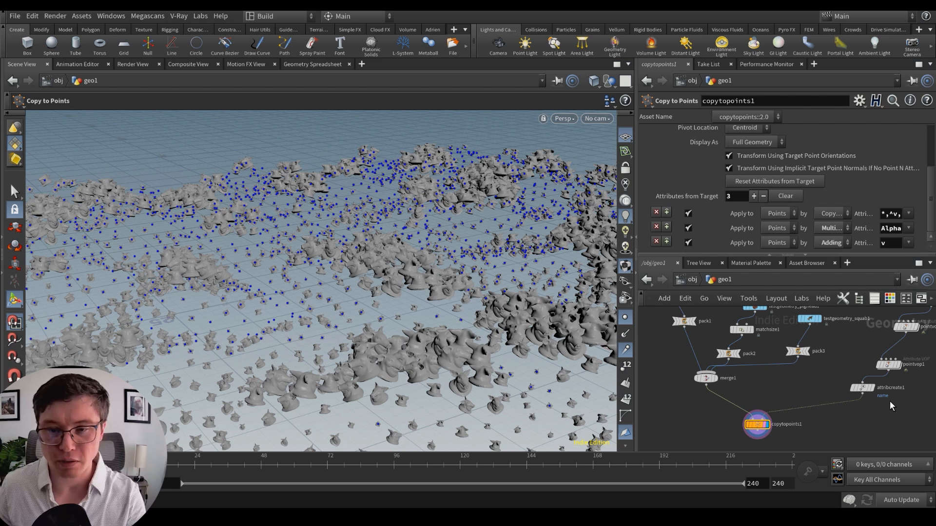
# Step: Set the first Value of the name attribute in attribcreate1 to 2 and hide the viewport's point markers
pyautogui.click(862, 387)
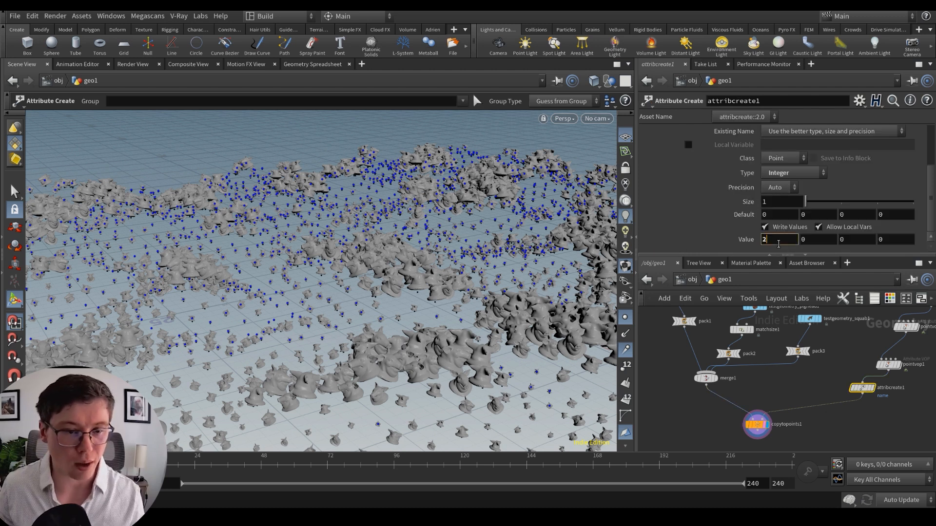
pyautogui.press('Return')
pyautogui.keyDown('alt'); pyautogui.moveTo(426, 319); pyautogui.dragTo(423, 303, button='right'); pyautogui.keyUp('alt')
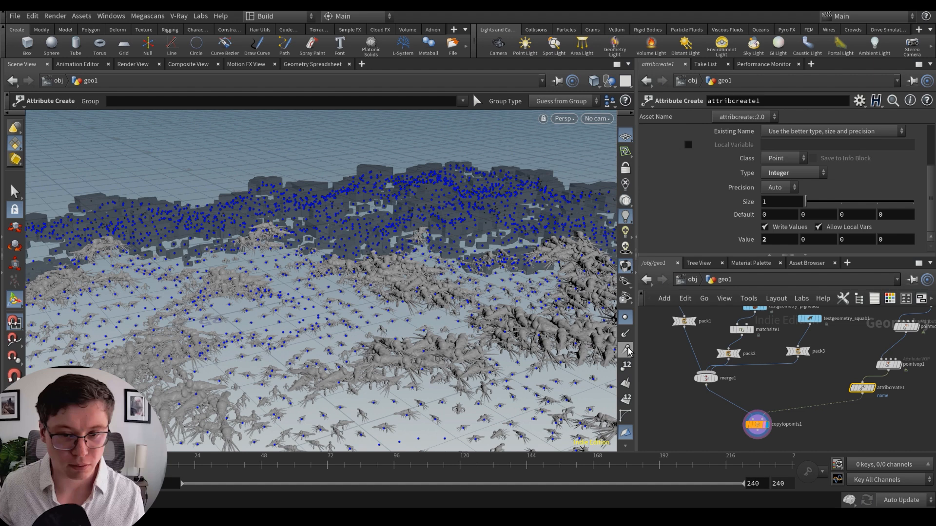
pyautogui.click(625, 317)
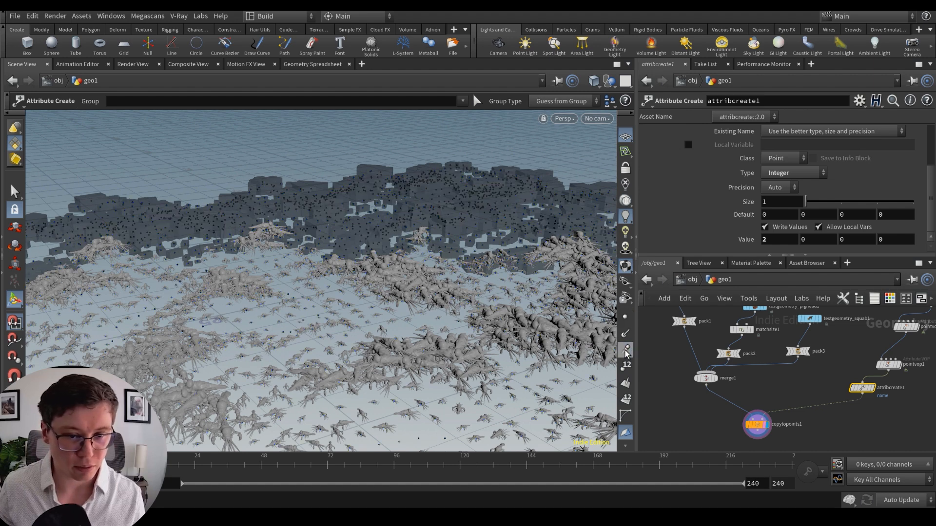
pyautogui.press('Escape')
# Step: Examine the squab copies scattered across the terrain from several angles and distances
pyautogui.keyDown('alt'); pyautogui.moveTo(470, 338); pyautogui.dragTo(500, 330); pyautogui.keyUp('alt')
pyautogui.keyDown('alt'); pyautogui.moveTo(499, 330); pyautogui.dragTo(511, 322, button='right'); pyautogui.keyUp('alt')
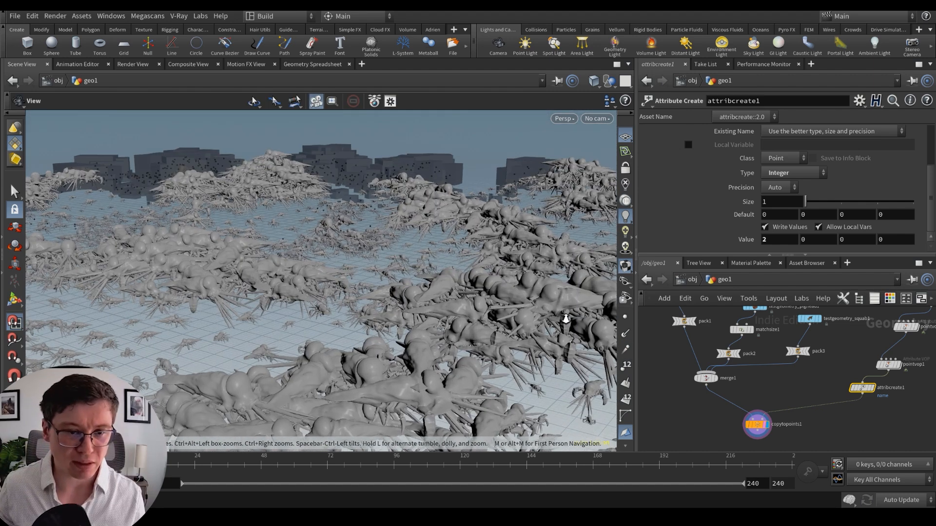
pyautogui.keyDown('alt'); pyautogui.moveTo(512, 322); pyautogui.dragTo(518, 314); pyautogui.keyUp('alt')
pyautogui.keyDown('alt'); pyautogui.moveTo(518, 313); pyautogui.dragTo(456, 307, button='right'); pyautogui.keyUp('alt')
pyautogui.keyDown('alt'); pyautogui.moveTo(475, 294); pyautogui.dragTo(363, 295, button='middle'); pyautogui.keyUp('alt')
pyautogui.keyDown('alt'); pyautogui.moveTo(419, 285); pyautogui.dragTo(419, 334); pyautogui.keyUp('alt')
pyautogui.keyDown('alt'); pyautogui.moveTo(420, 335); pyautogui.dragTo(465, 293, button='right'); pyautogui.keyUp('alt')
pyautogui.keyDown('alt'); pyautogui.moveTo(447, 286); pyautogui.dragTo(393, 280); pyautogui.keyUp('alt')
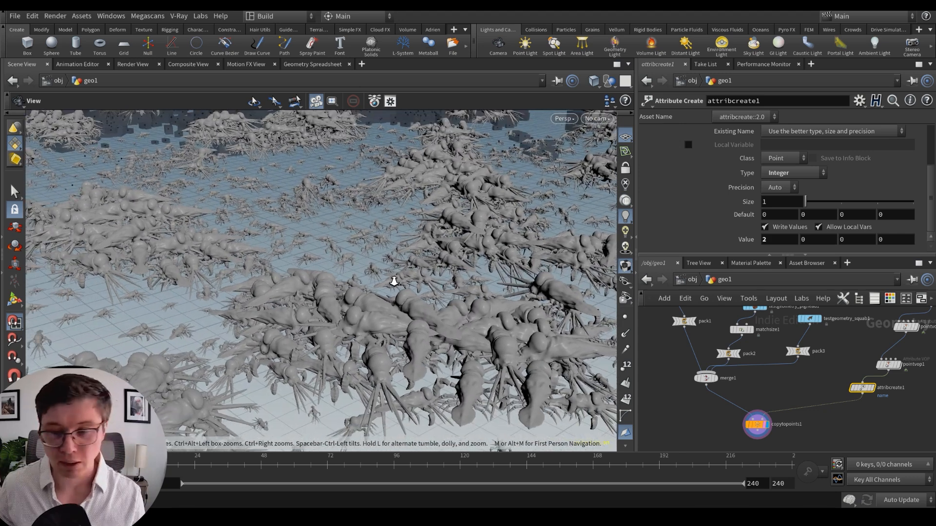
pyautogui.keyDown('alt'); pyautogui.moveTo(393, 280); pyautogui.dragTo(362, 280, button='middle'); pyautogui.keyUp('alt')
pyautogui.keyDown('alt'); pyautogui.moveTo(362, 281); pyautogui.dragTo(383, 280, button='right'); pyautogui.keyUp('alt')
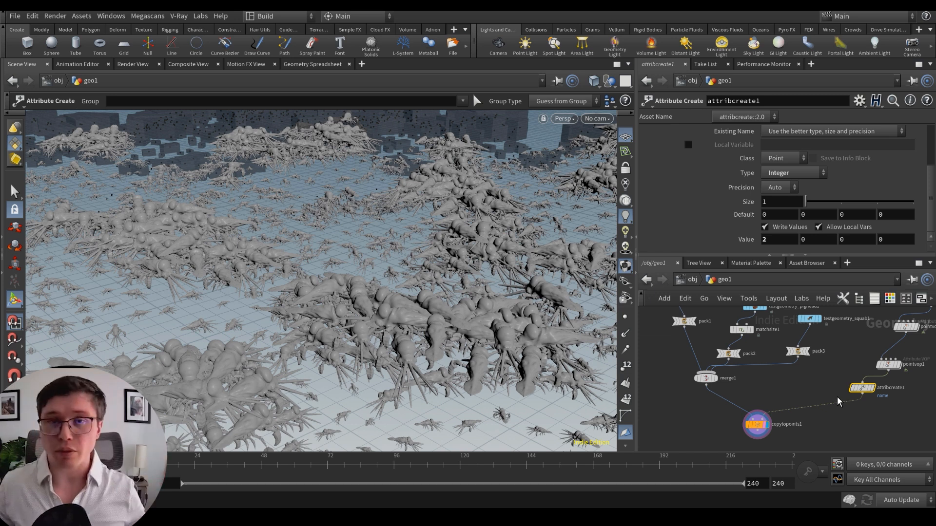
# Step: Insert an Attribute Randomize node between attribcreate1 and copytopoints1
pyautogui.scroll(2, 862, 365)
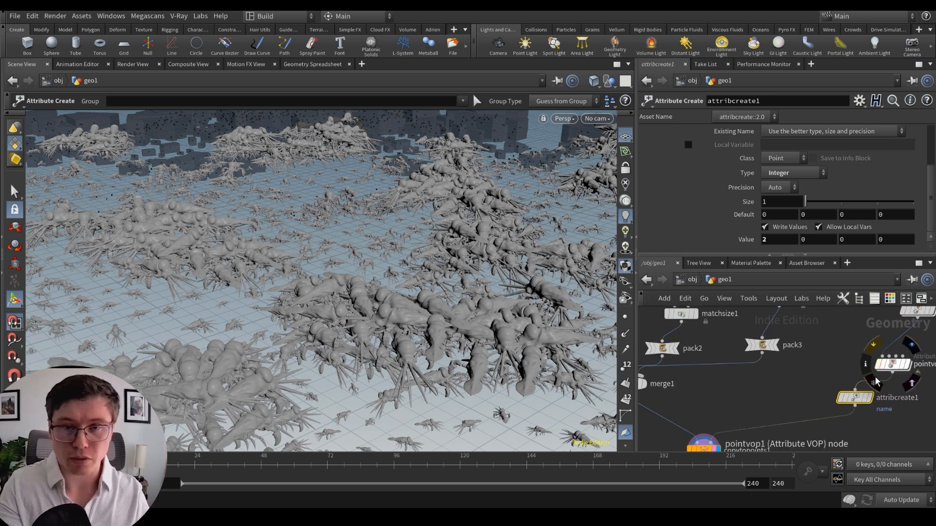
pyautogui.press('Tab')
pyautogui.write('attributera')
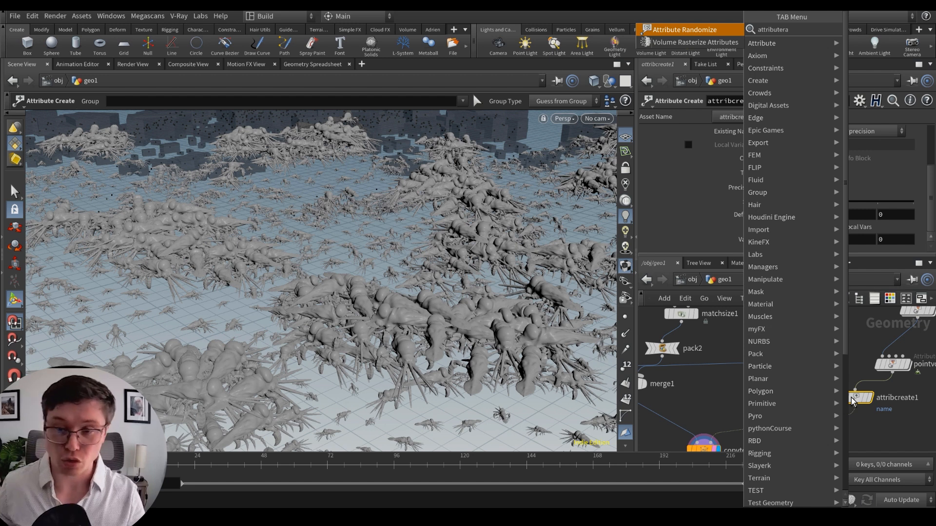
pyautogui.press('Return')
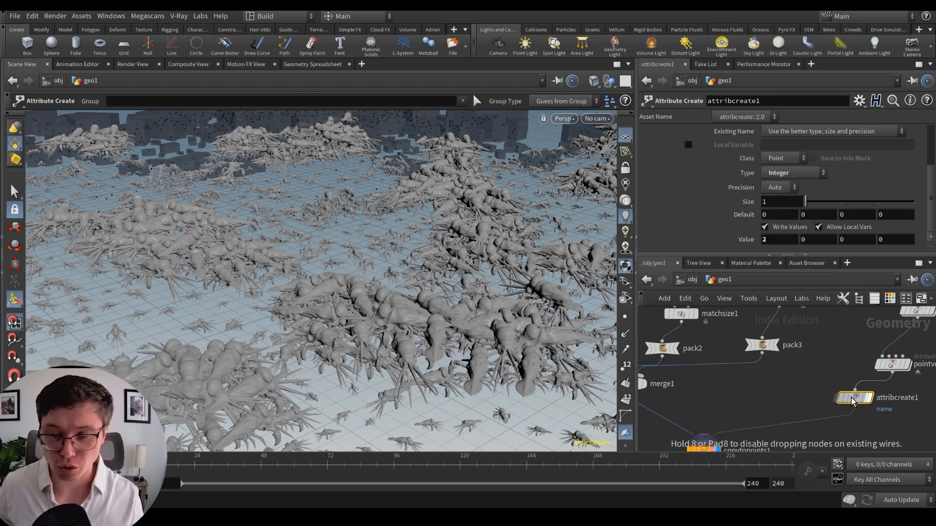
pyautogui.click(825, 426)
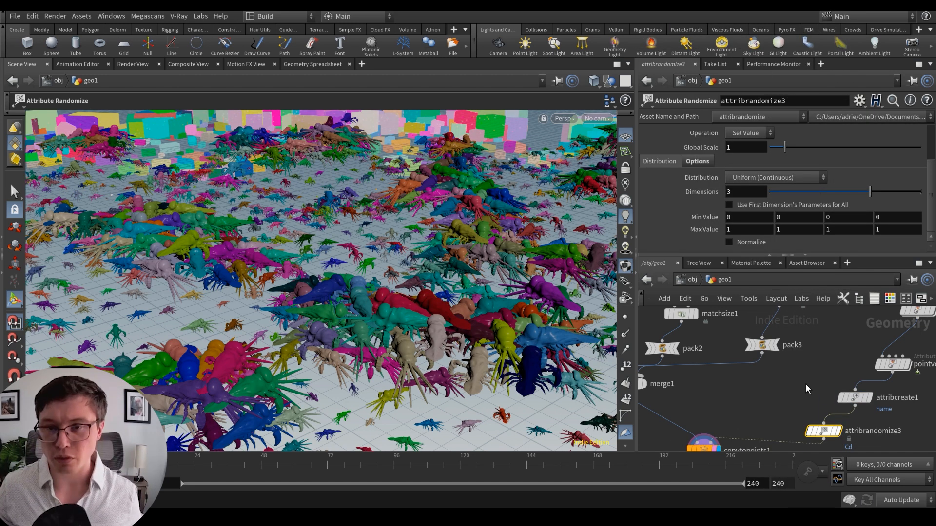
# Step: Set the Attribute Name in attribrandomize3 to "name"
pyautogui.keyDown('alt'); pyautogui.moveTo(421, 255); pyautogui.dragTo(397, 258, button='right'); pyautogui.keyUp('alt')
pyautogui.scroll(3, 753, 200)
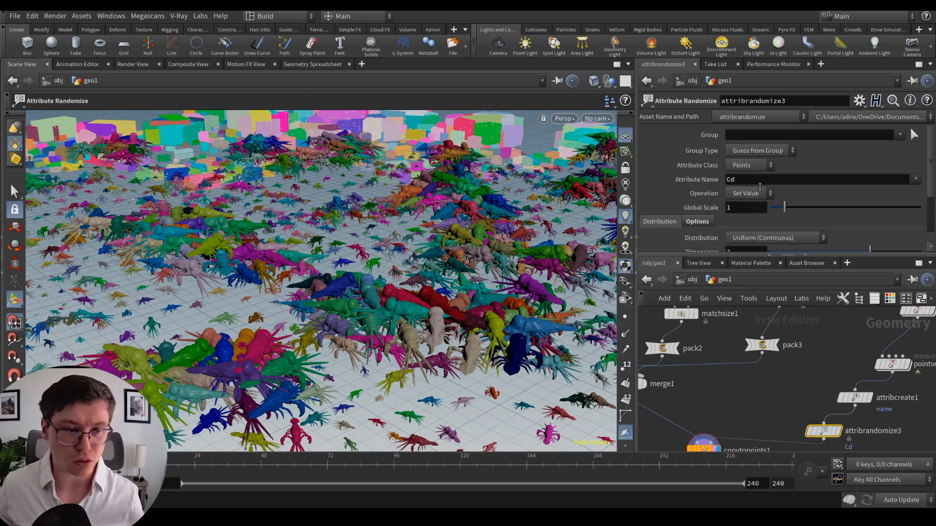
pyautogui.doubleClick(758, 182)
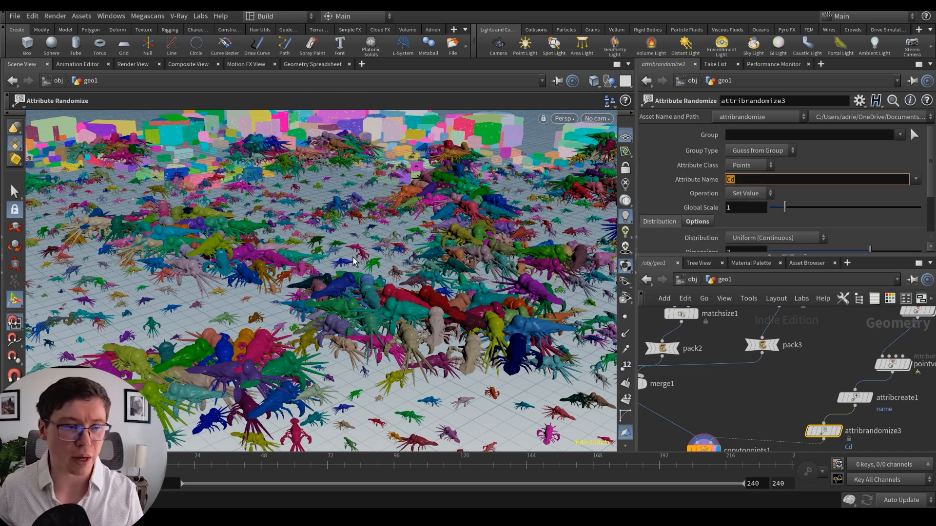
pyautogui.rightClick(318, 256)
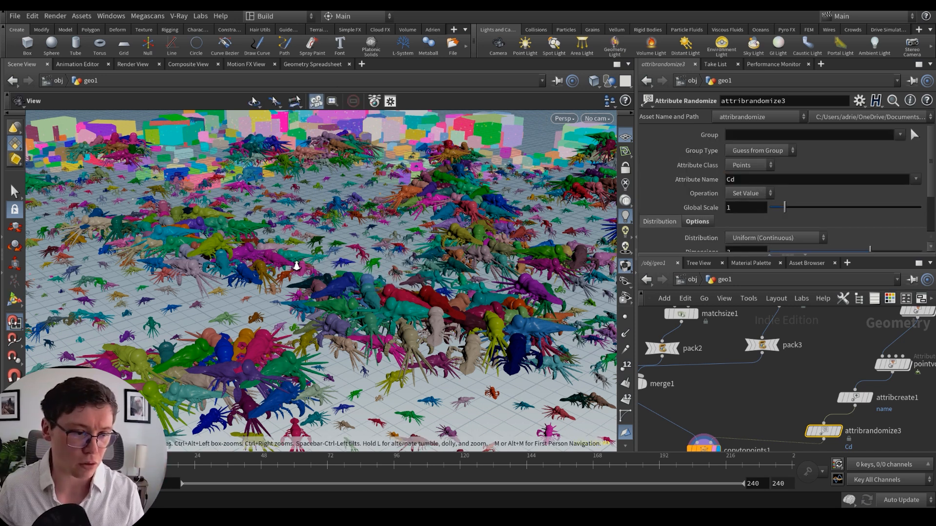
pyautogui.keyDown('alt'); pyautogui.moveTo(294, 263); pyautogui.dragTo(266, 256, button='right'); pyautogui.keyUp('alt')
pyautogui.scroll(5, 399, 275)
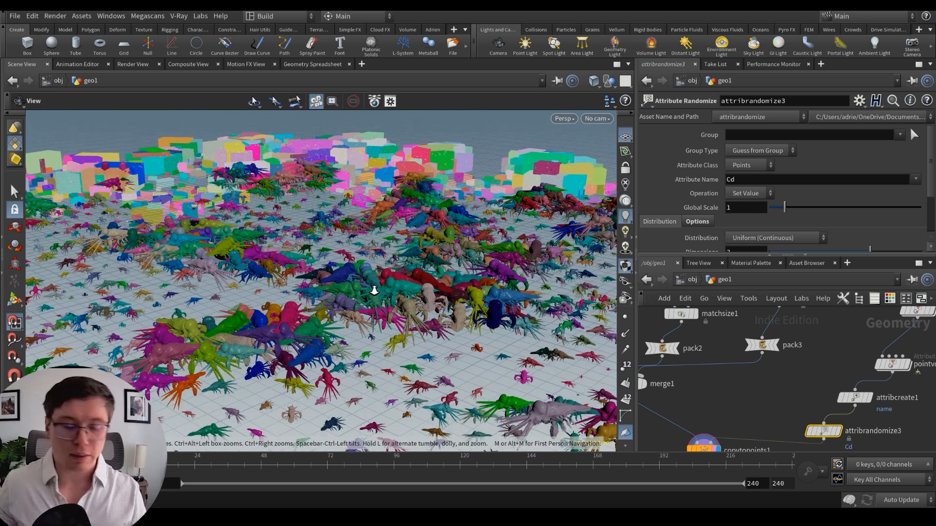
pyautogui.doubleClick(768, 183)
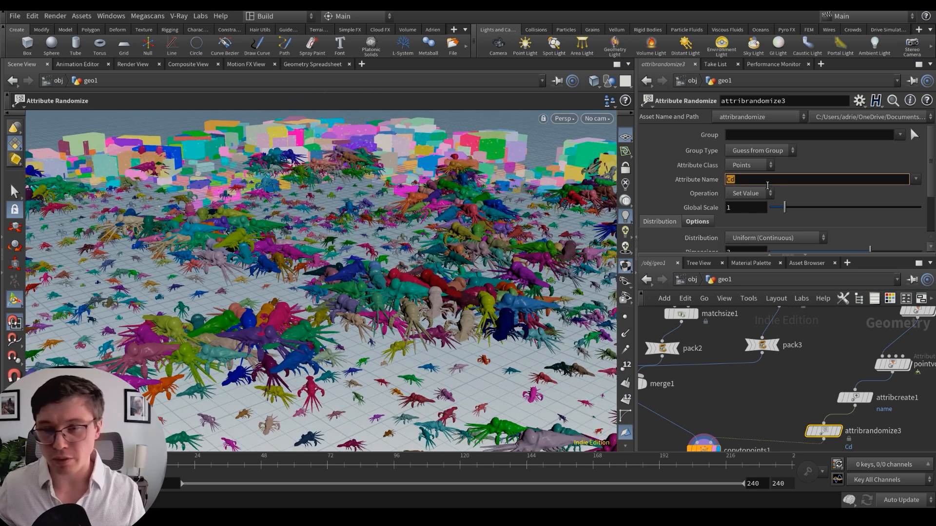
pyautogui.write('name')
pyautogui.press('Return')
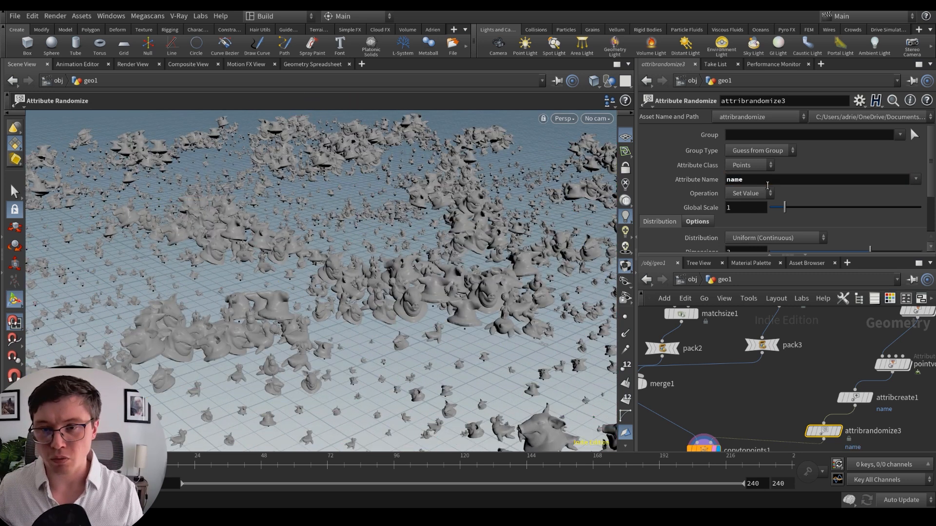
# Step: Change the Distribution of attribrandomize3 to Custom Discrete
pyautogui.scroll(-3, 770, 192)
pyautogui.click(774, 179)
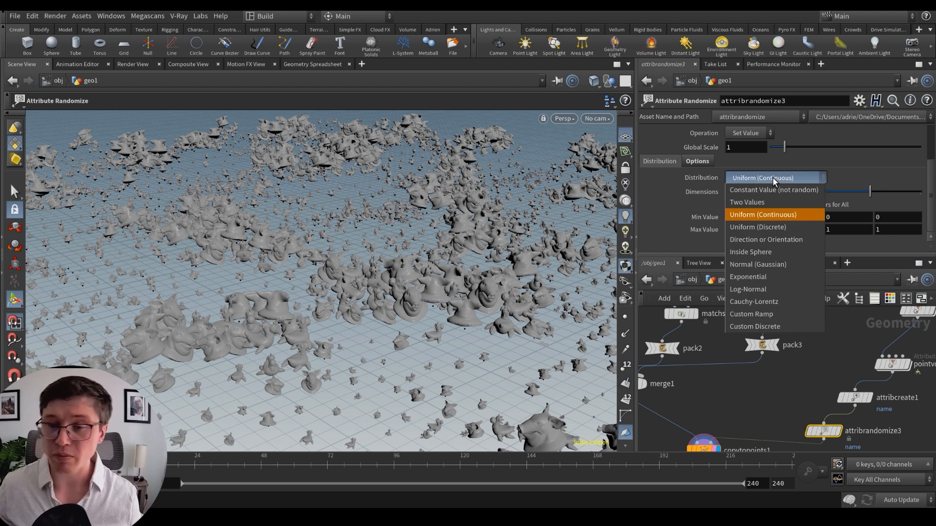
pyautogui.click(778, 323)
pyautogui.scroll(-3, 785, 202)
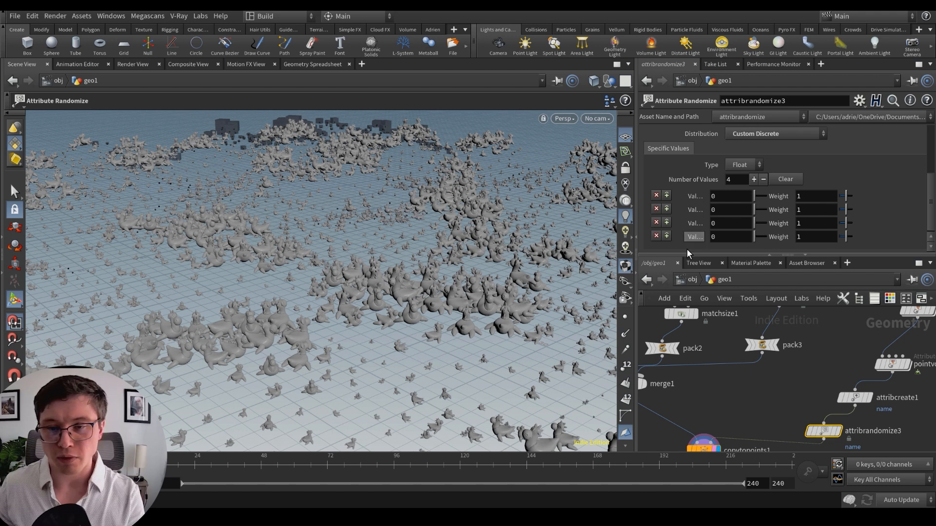
# Step: Reduce the custom discrete list to three values, set them to 0, 1 and 2, and inspect the mixed copies
pyautogui.click(656, 236)
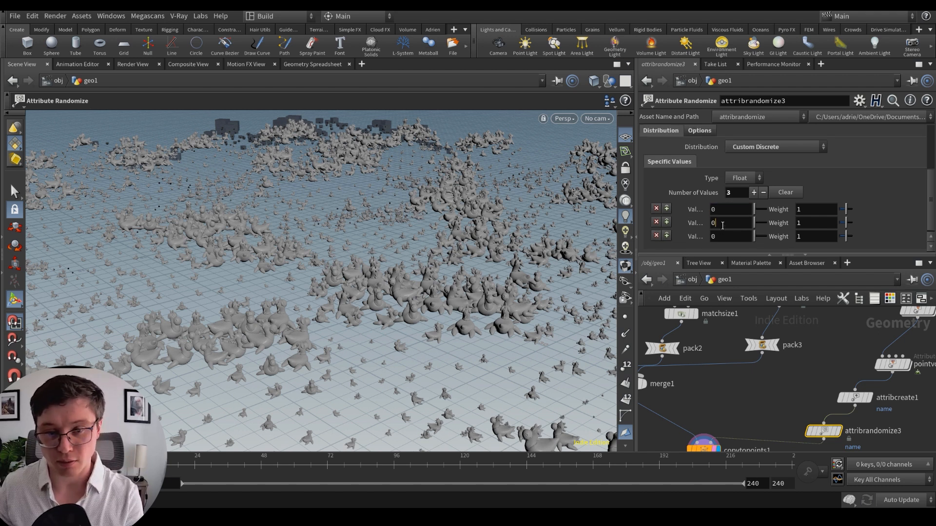
pyautogui.press('Return')
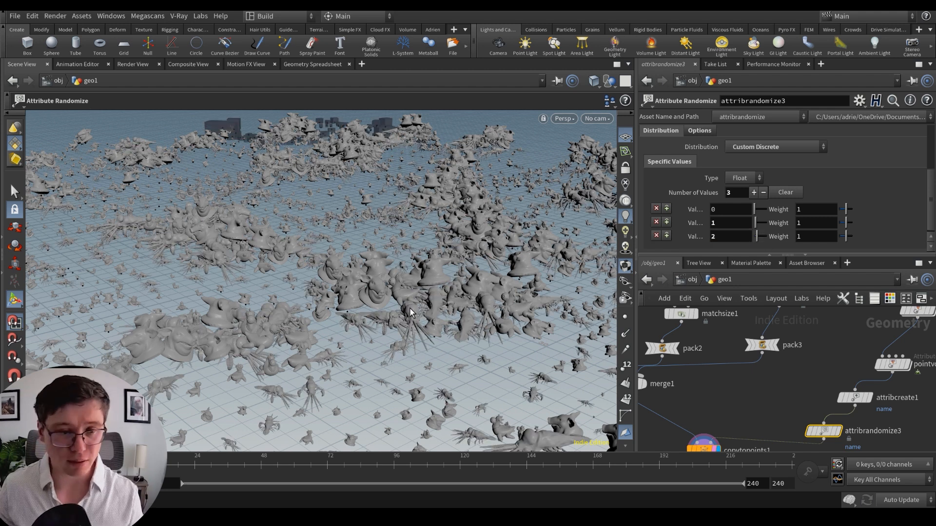
pyautogui.keyDown('alt'); pyautogui.moveTo(412, 313); pyautogui.dragTo(319, 297); pyautogui.keyUp('alt')
pyautogui.keyDown('alt'); pyautogui.moveTo(319, 297); pyautogui.dragTo(353, 291, button='right'); pyautogui.keyUp('alt')
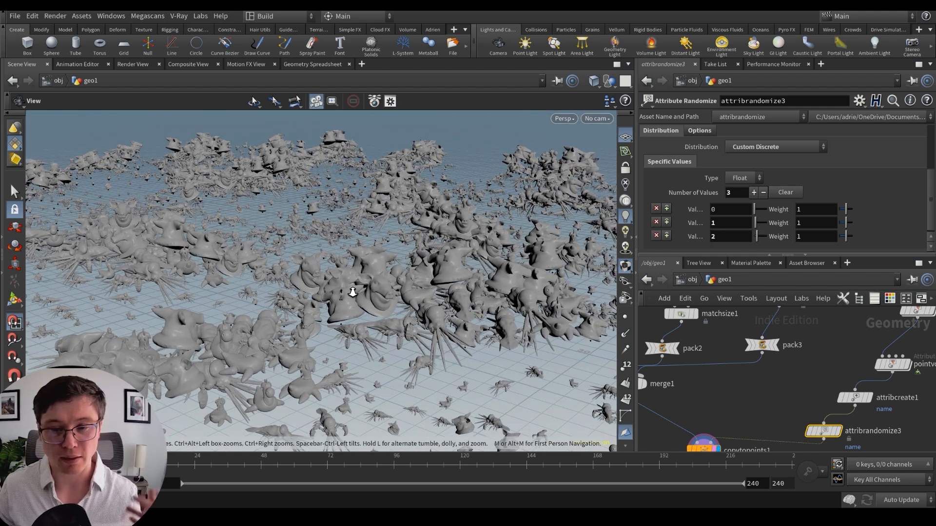
# Step: Set the weight of value 2 in attribrandomize3 to 10 and inspect the mix of copies
pyautogui.moveTo(745, 429); pyautogui.dragTo(761, 393, button='middle')
pyautogui.moveTo(717, 418); pyautogui.dragTo(711, 439)
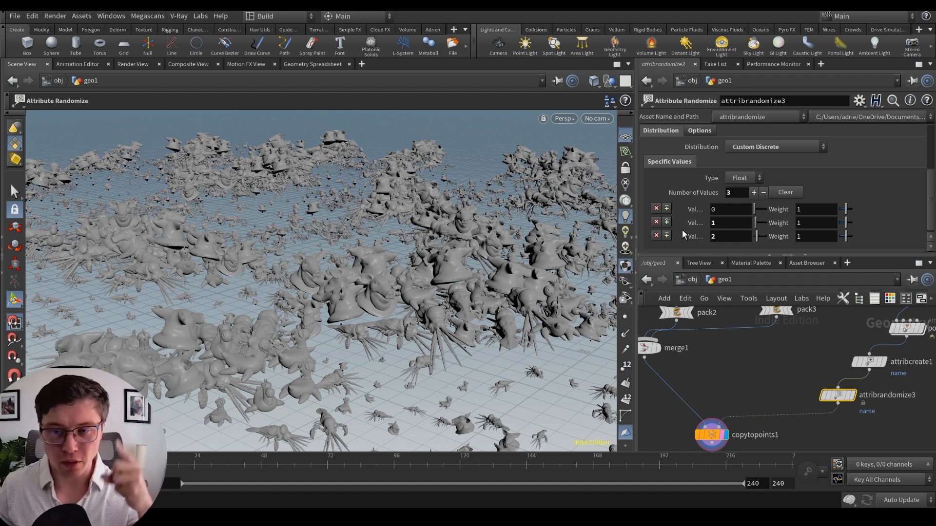
pyautogui.click(810, 237)
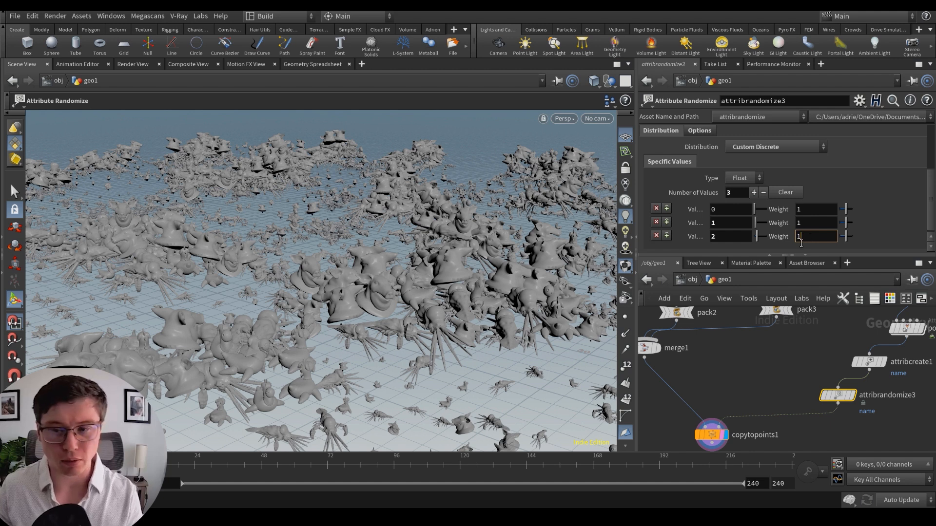
pyautogui.write('10')
pyautogui.press('Return')
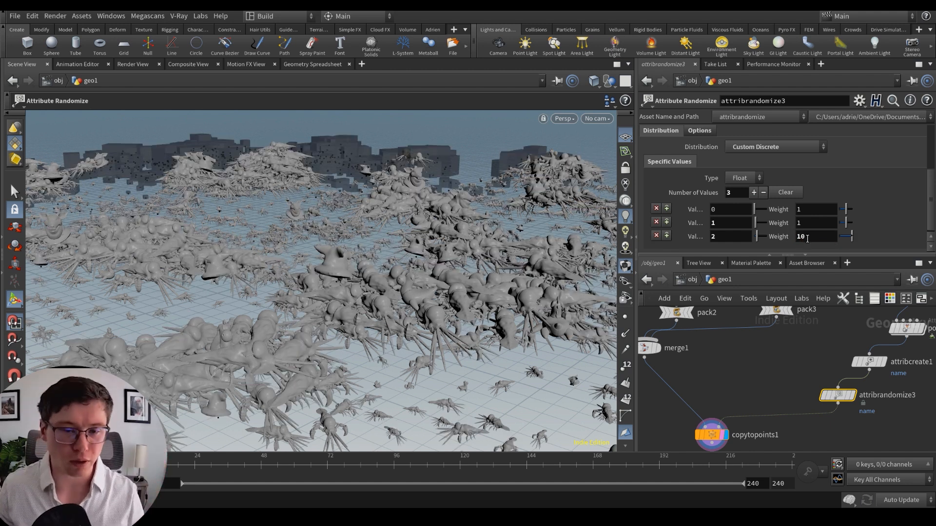
pyautogui.keyDown('alt'); pyautogui.moveTo(339, 291); pyautogui.dragTo(431, 336); pyautogui.keyUp('alt')
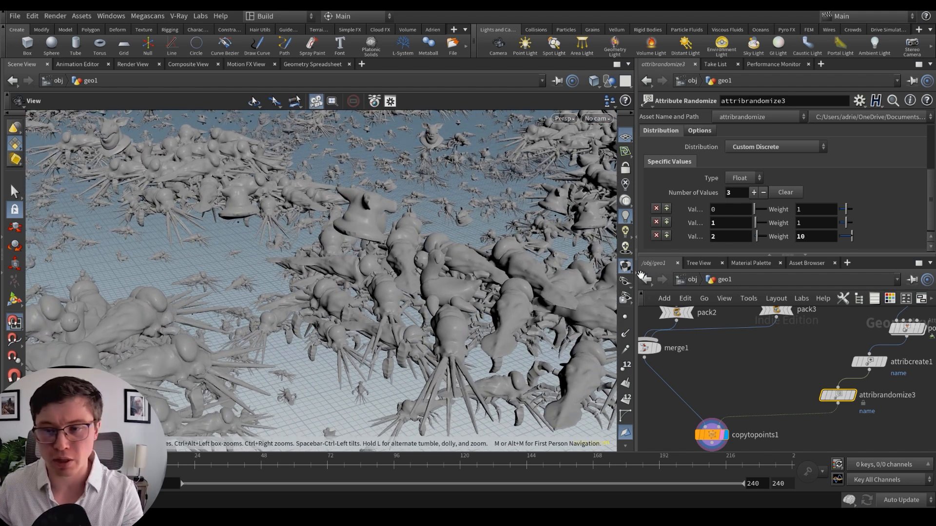
# Step: Set the weight of value 2 in attribrandomize3 to 0 and inspect the copies across the terrain
pyautogui.doubleClick(812, 241)
pyautogui.write('0')
pyautogui.press('Return')
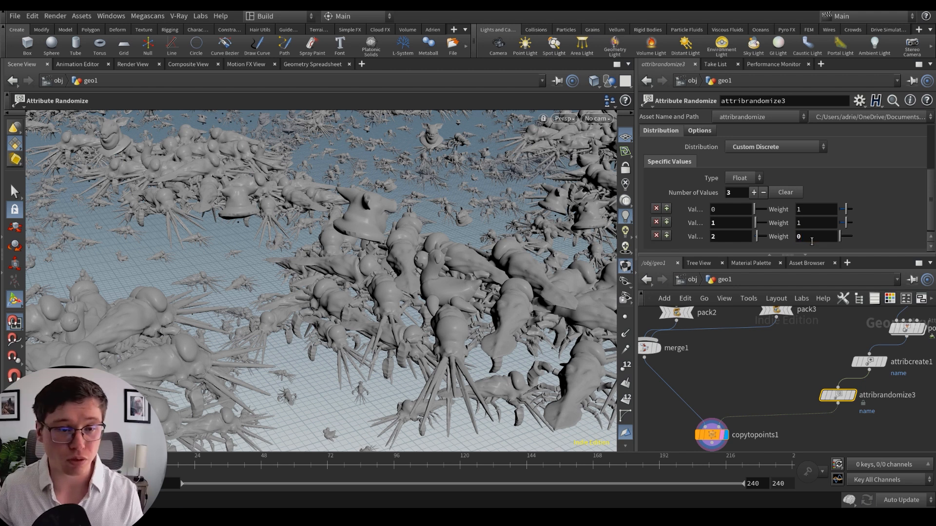
pyautogui.keyDown('alt'); pyautogui.moveTo(392, 277); pyautogui.dragTo(249, 259, button='right'); pyautogui.keyUp('alt')
pyautogui.keyDown('alt'); pyautogui.moveTo(248, 259); pyautogui.dragTo(290, 272, button='middle'); pyautogui.keyUp('alt')
pyautogui.keyDown('alt'); pyautogui.moveTo(291, 272); pyautogui.dragTo(310, 274, button='right'); pyautogui.keyUp('alt')
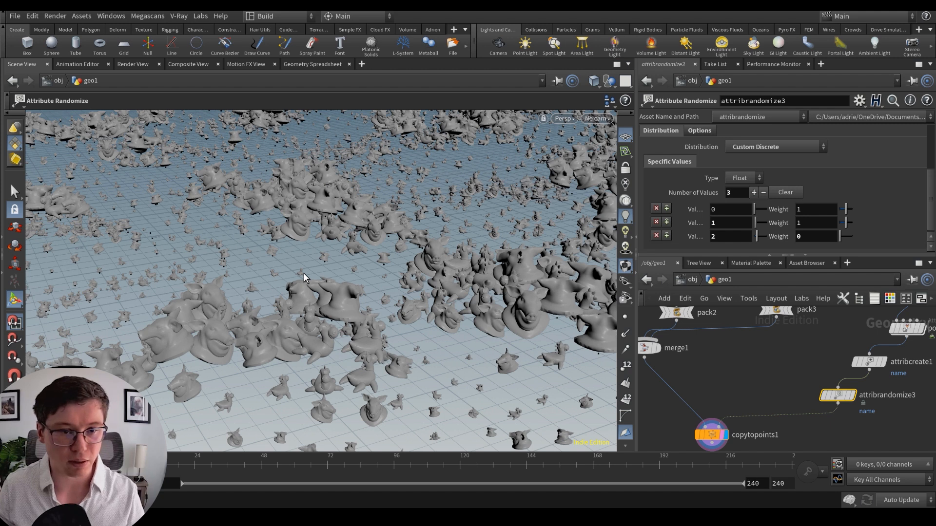
pyautogui.moveTo(376, 238); pyautogui.dragTo(445, 298)
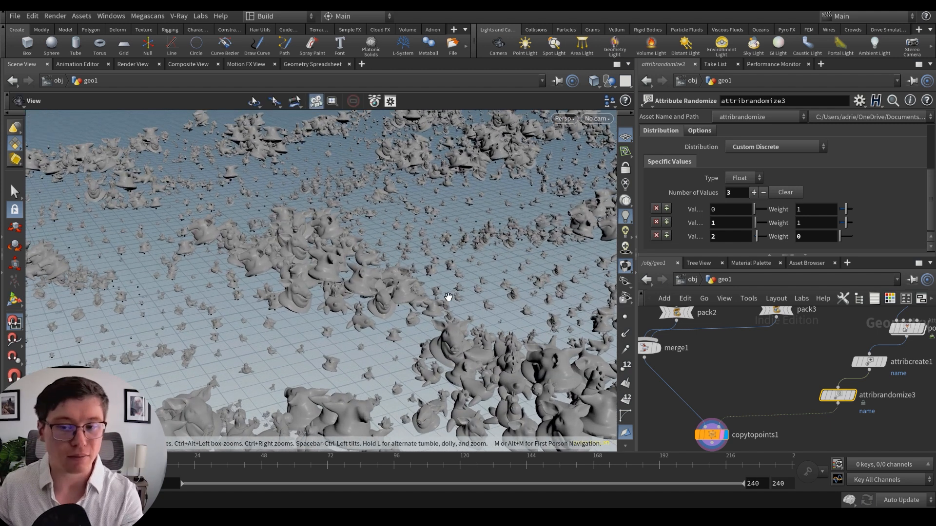
# Step: Set the weight of value 1 in attribrandomize3 to 0.5 and look over the scattered copies
pyautogui.click(807, 223)
pyautogui.write('.5')
pyautogui.press('Return')
pyautogui.moveTo(341, 312); pyautogui.dragTo(413, 324)
pyautogui.moveTo(390, 350); pyautogui.dragTo(289, 340, button='right')
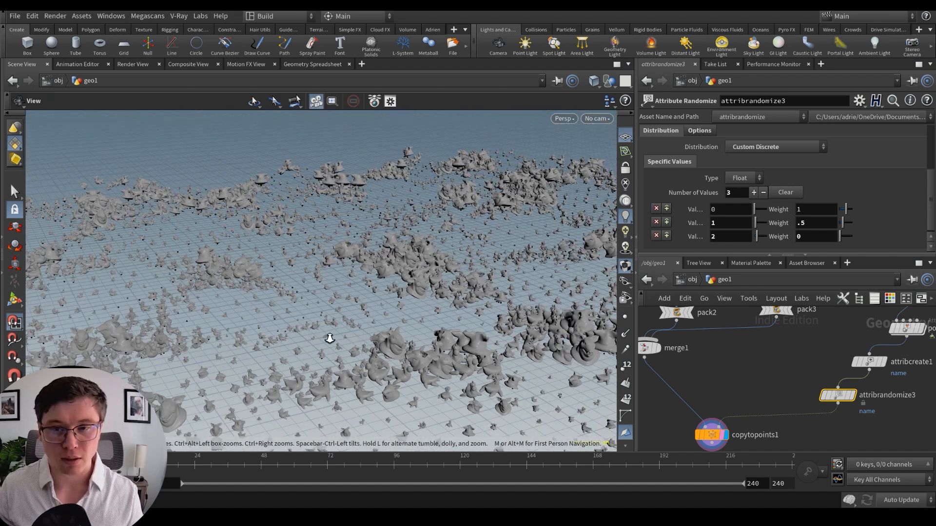
pyautogui.moveTo(328, 339); pyautogui.dragTo(361, 366, button='middle')
# Step: Turn off Pack and Instance on copytopoints1, display point numbers, and check the node's geometry info
pyautogui.click(712, 435)
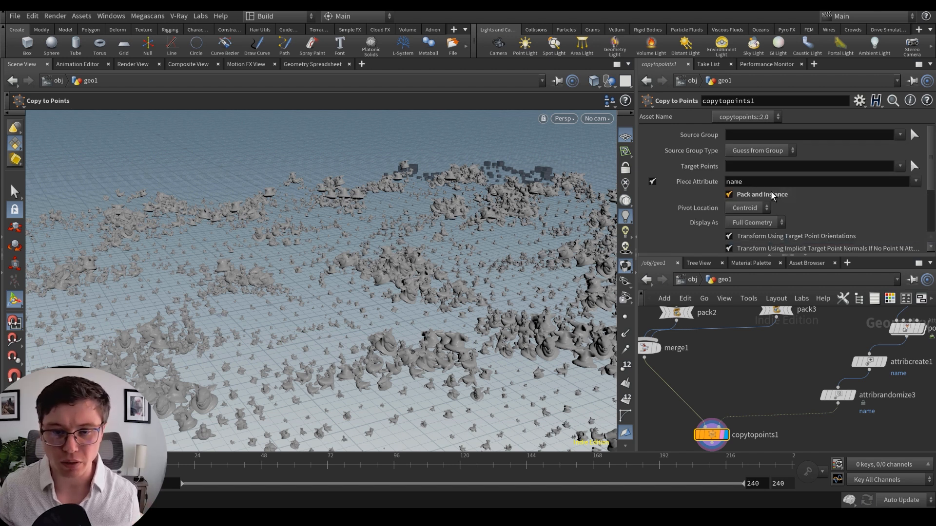
pyautogui.click(771, 195)
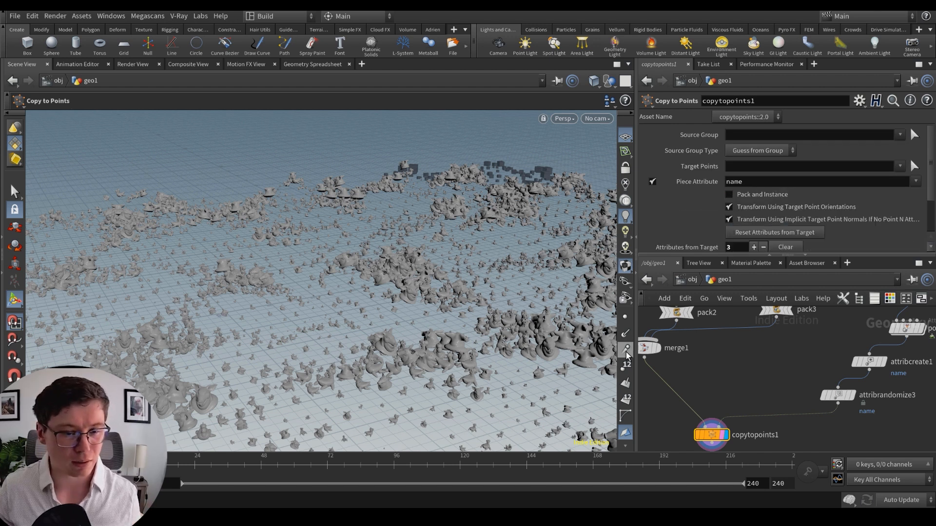
pyautogui.click(626, 365)
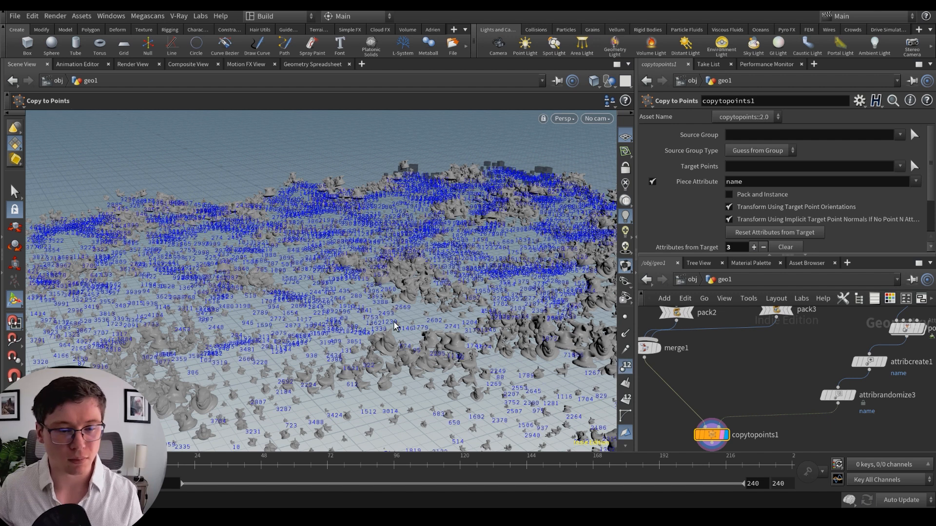
pyautogui.keyDown('alt'); pyautogui.moveTo(344, 336); pyautogui.dragTo(419, 314, button='middle'); pyautogui.keyUp('alt')
pyautogui.moveTo(420, 314)
pyautogui.keyDown('alt'); pyautogui.mouseDown(button='right')
pyautogui.moveTo(497, 314)
pyautogui.moveTo(431, 309)
pyautogui.mouseUp(button='right'); pyautogui.keyUp('alt')
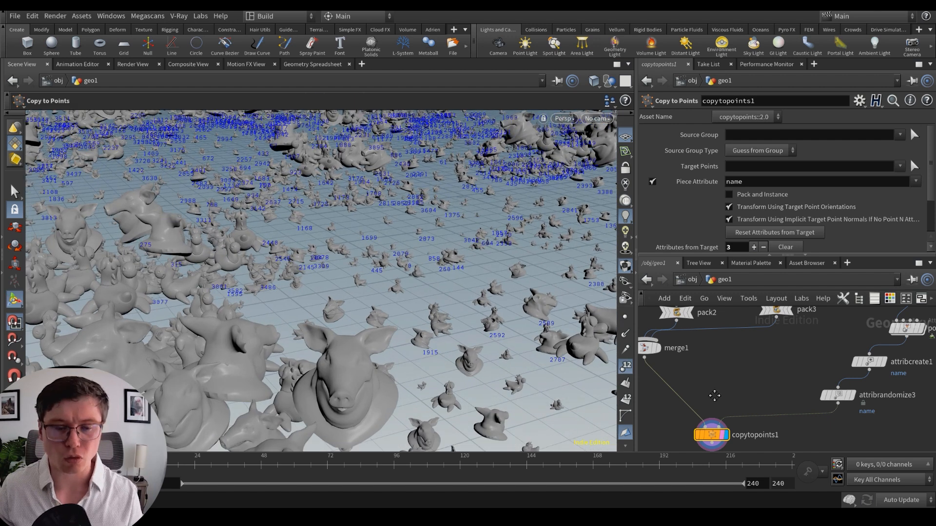
pyautogui.moveTo(715, 396); pyautogui.dragTo(741, 362, button='middle')
pyautogui.middleClick(733, 408)
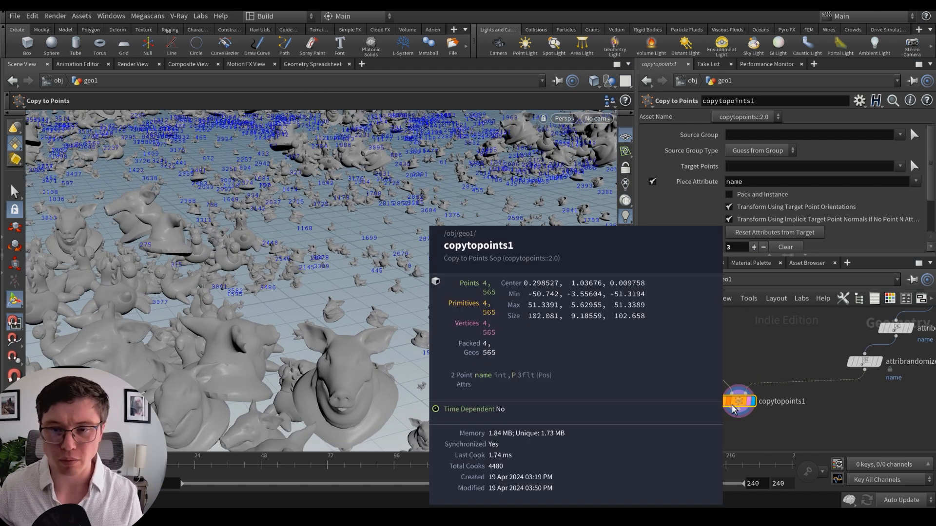
# Step: Switch Pack and Instance on copytopoints1 on and off again, comparing the node's geometry info
pyautogui.click(776, 196)
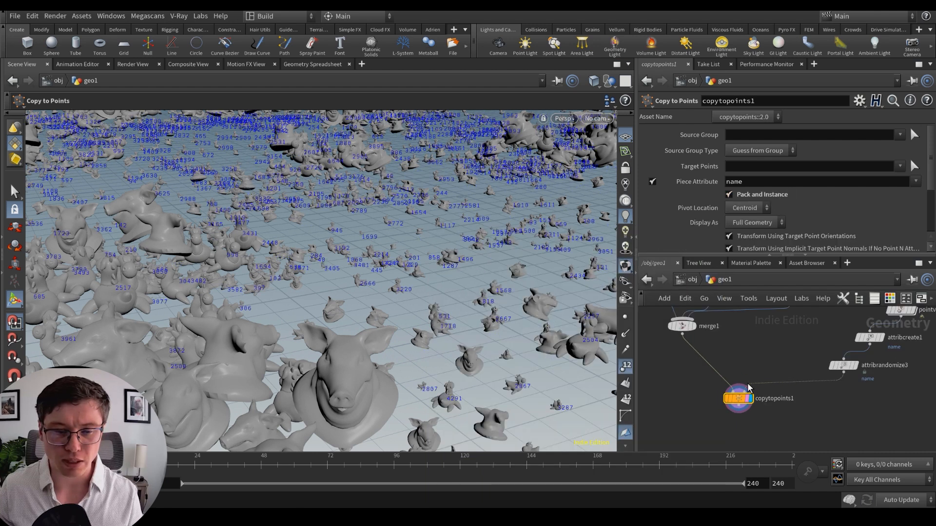
pyautogui.middleClick(739, 396)
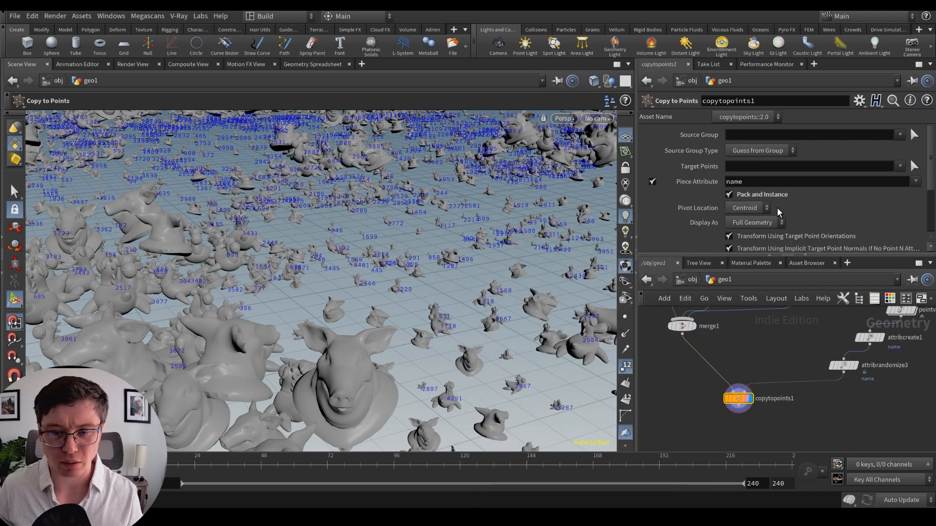
pyautogui.click(778, 195)
pyautogui.middleClick(743, 403)
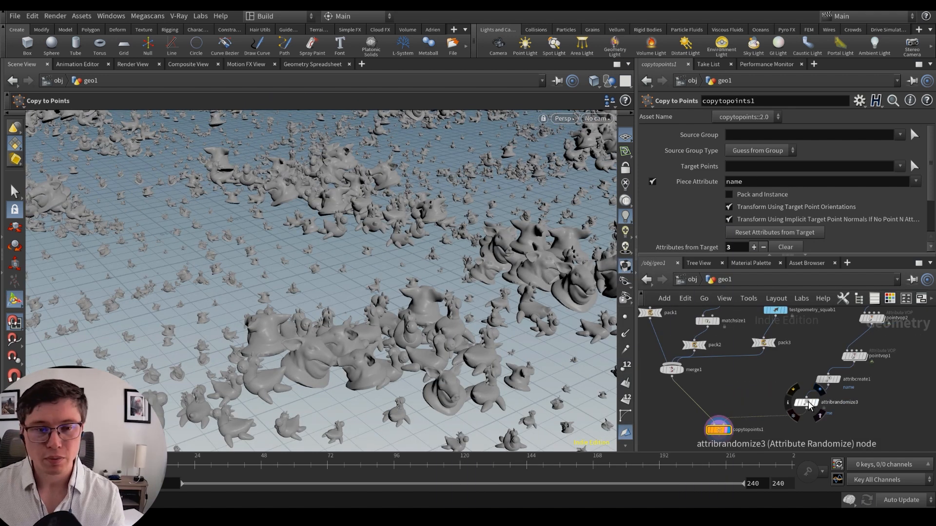
# Step: Set the Global Seed of attribrandomize3 to 1.67 and inspect the reshuffled copies
pyautogui.click(807, 403)
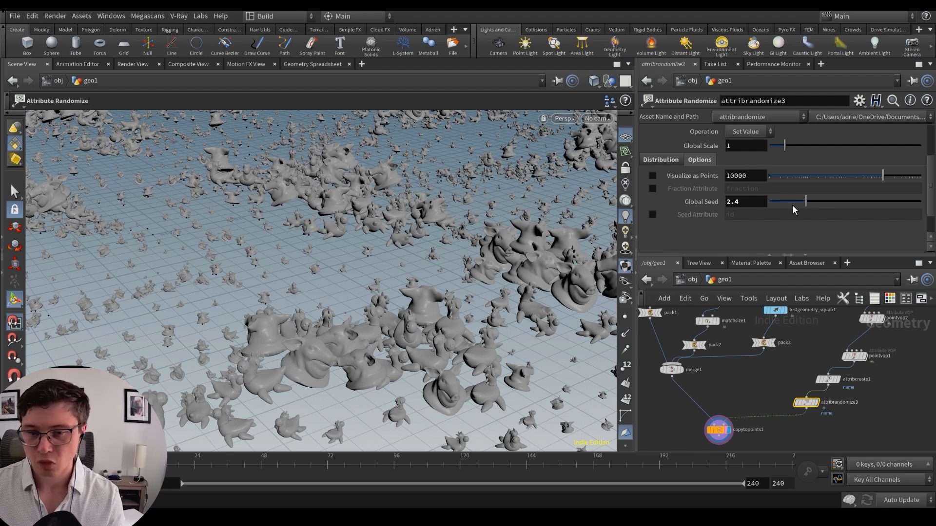
pyautogui.moveTo(793, 206)
pyautogui.mouseDown()
pyautogui.moveTo(785, 203)
pyautogui.moveTo(797, 205)
pyautogui.mouseUp()
pyautogui.press('Escape')
pyautogui.moveTo(439, 278); pyautogui.dragTo(561, 284)
pyautogui.press('Return')
pyautogui.press('Escape')
pyautogui.scroll(4, 560, 284)
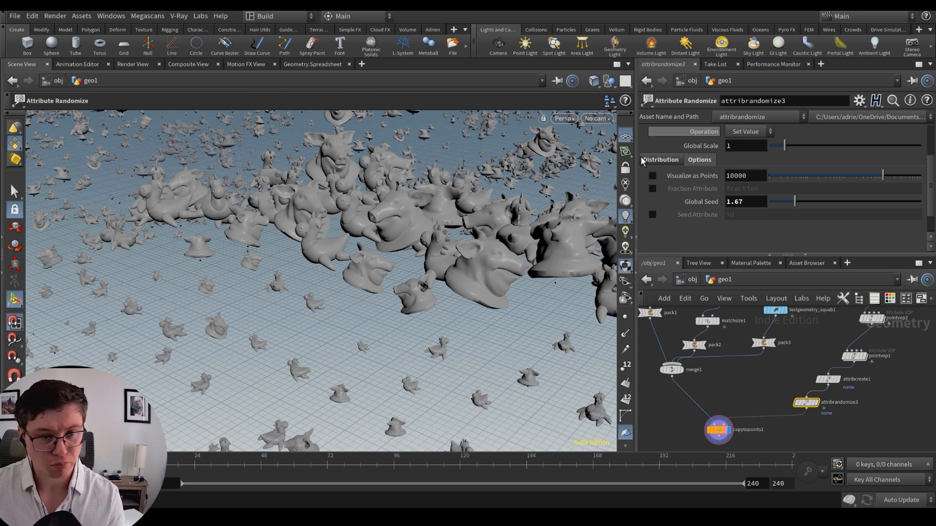
pyautogui.press('Escape')
pyautogui.moveTo(456, 218); pyautogui.dragTo(390, 275)
pyautogui.press('Return')
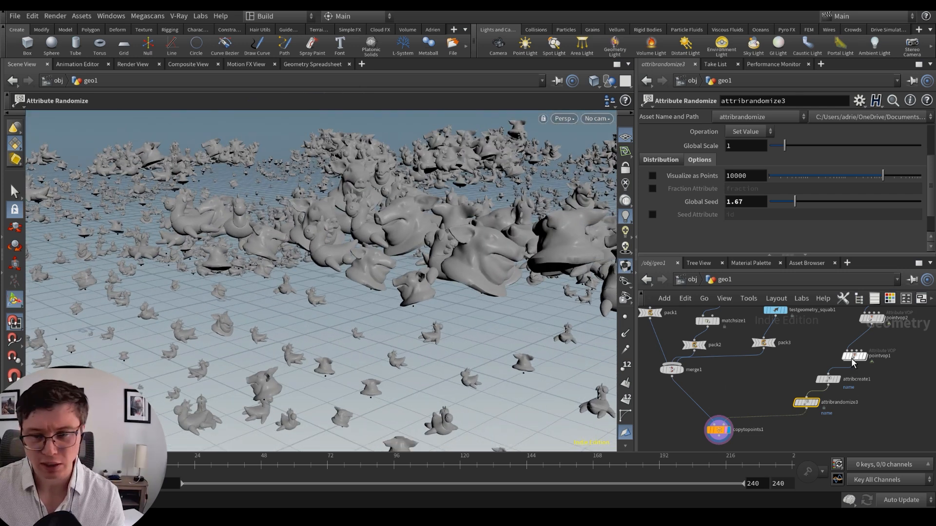
# Step: Display the mountain1 terrain and check which point attributes it carries in its node info
pyautogui.click(883, 318)
pyautogui.click(871, 319)
pyautogui.moveTo(830, 349); pyautogui.dragTo(803, 418, button='middle')
pyautogui.click(879, 319)
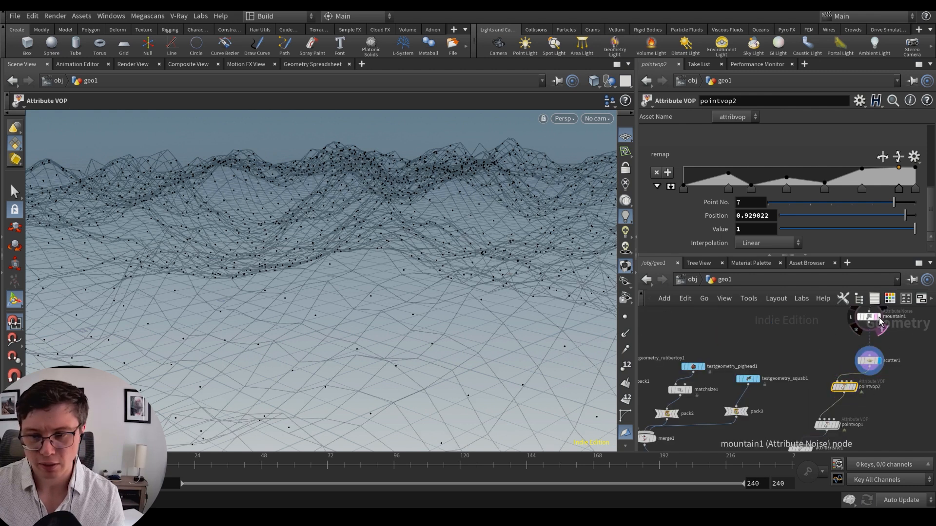
pyautogui.click(879, 318)
pyautogui.click(871, 318)
pyautogui.keyDown('alt'); pyautogui.moveTo(351, 282); pyautogui.dragTo(298, 273); pyautogui.keyUp('alt')
pyautogui.middleClick(874, 321)
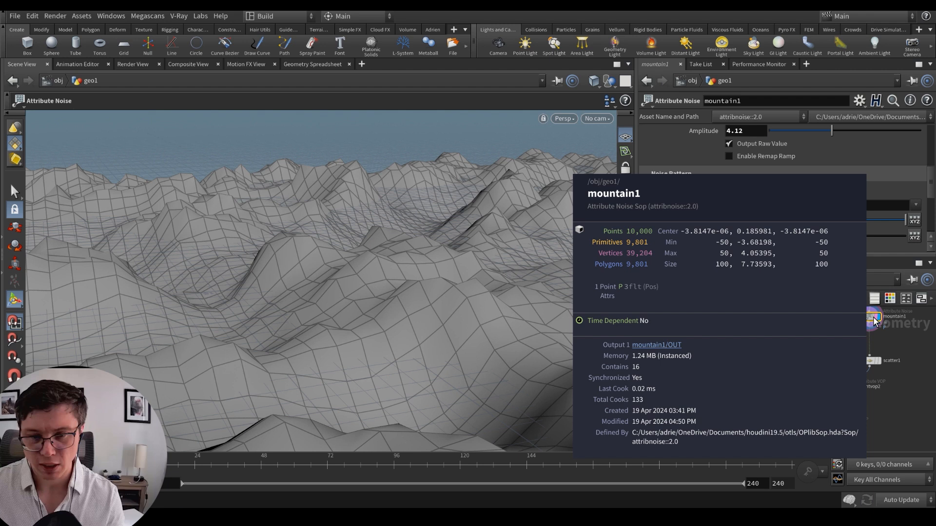
# Step: Insert a Facet node between mountain1 and scatter1 and enable Post-Compute Normals
pyautogui.press('Tab')
pyautogui.write('facet')
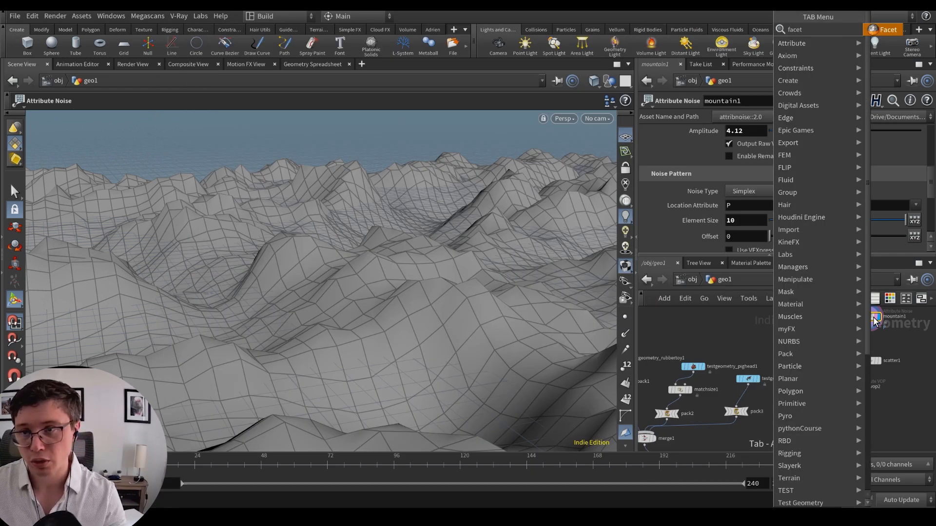
pyautogui.press('Return')
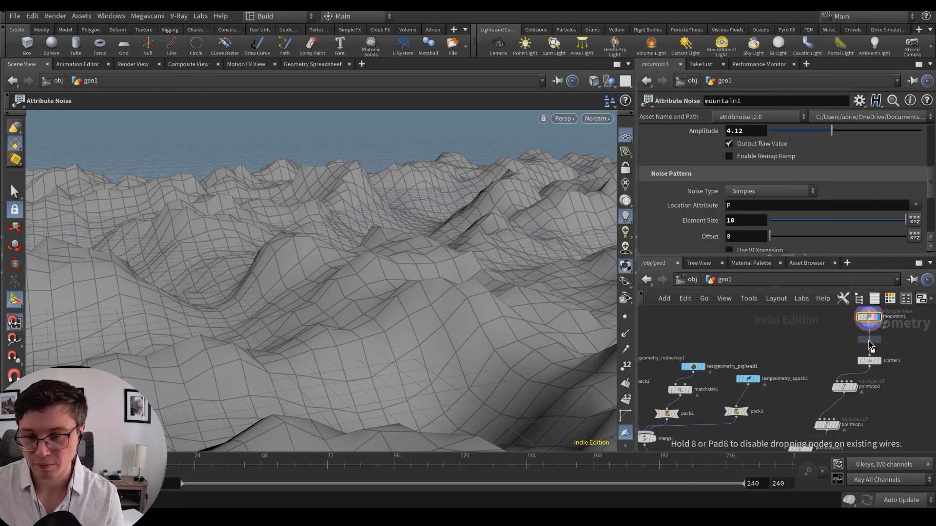
pyautogui.click(871, 346)
pyautogui.scroll(-3, 785, 195)
pyautogui.click(782, 234)
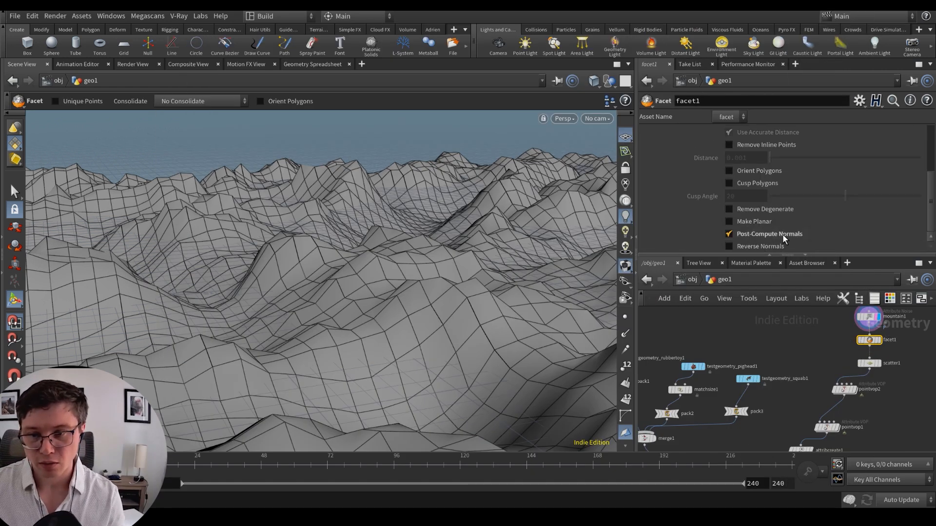
# Step: Display facet1 with point normals shown and examine the normals across the terrain
pyautogui.scroll(2, 878, 328)
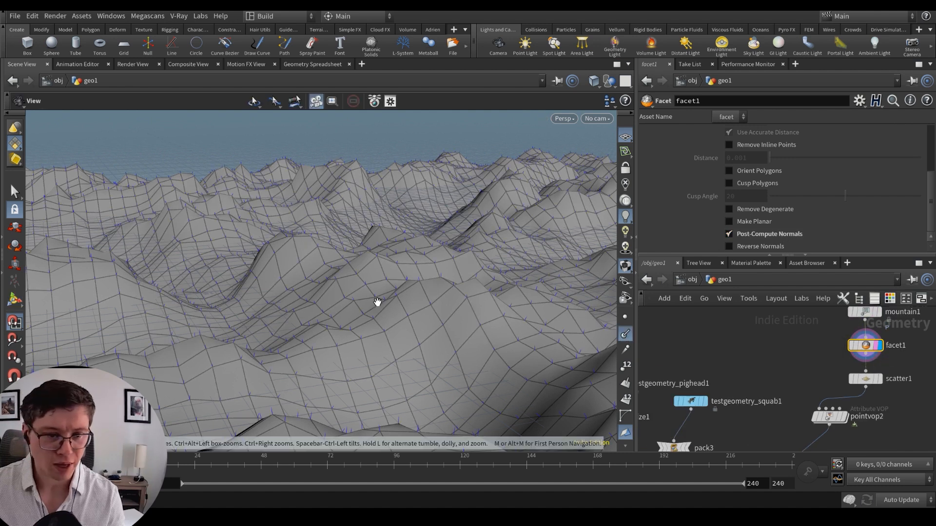
pyautogui.keyDown('alt'); pyautogui.moveTo(376, 303); pyautogui.dragTo(539, 302, button='right'); pyautogui.keyUp('alt')
pyautogui.keyDown('alt'); pyautogui.moveTo(539, 303); pyautogui.dragTo(194, 274); pyautogui.keyUp('alt')
pyautogui.press('Return')
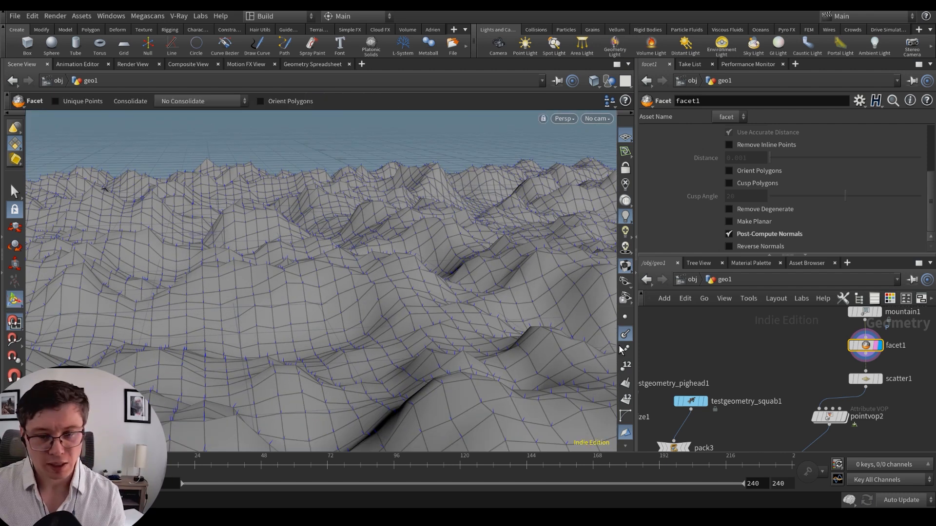
# Step: Display scatter1, check its node info, and examine the normals on the scattered points before hiding them
pyautogui.click(881, 380)
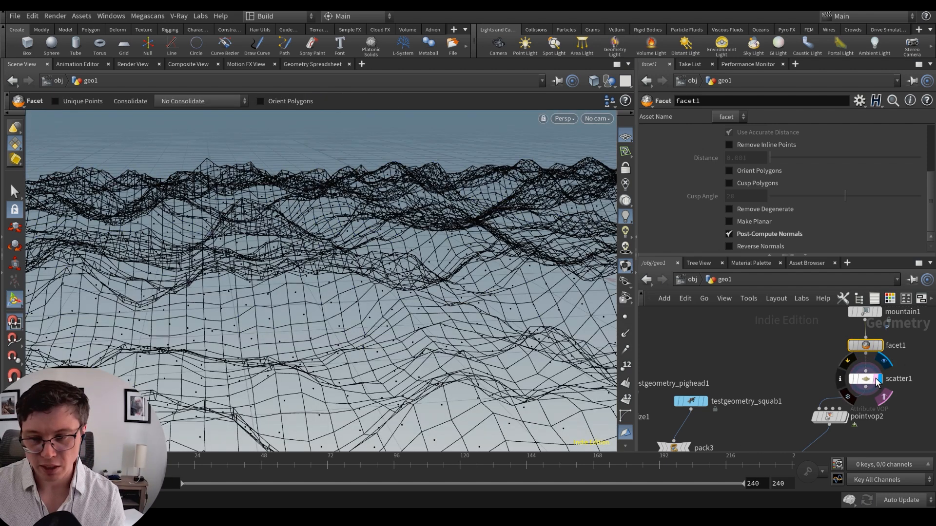
pyautogui.middleClick(866, 383)
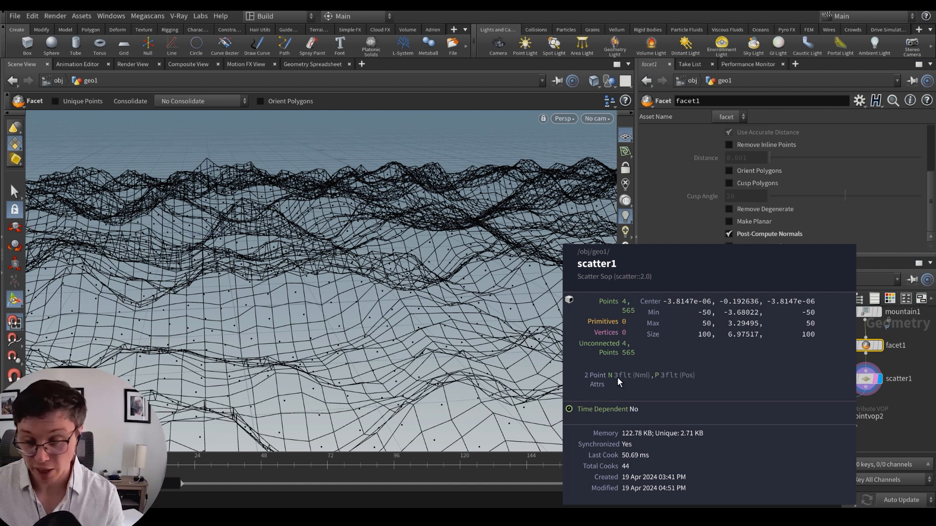
pyautogui.click(866, 379)
pyautogui.click(625, 336)
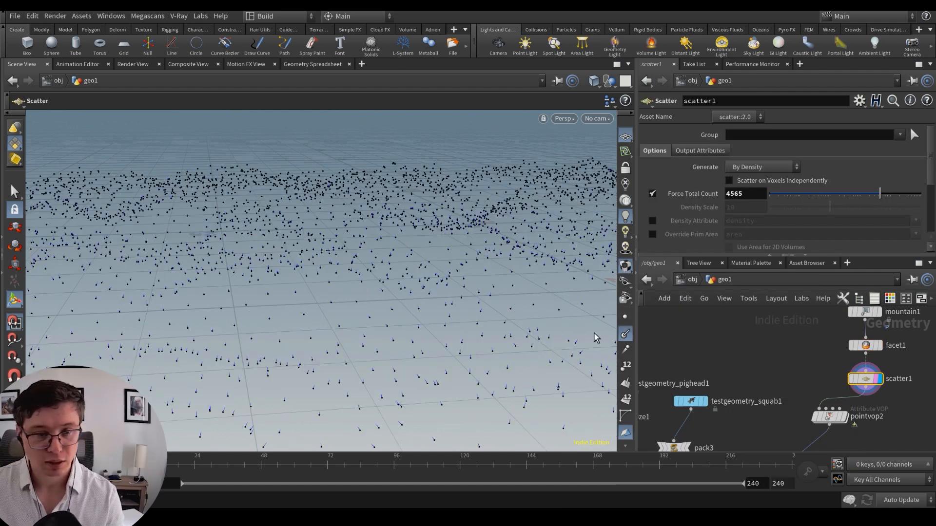
pyautogui.keyDown('alt'); pyautogui.moveTo(453, 332); pyautogui.dragTo(646, 322, button='right'); pyautogui.keyUp('alt')
pyautogui.keyDown('alt'); pyautogui.moveTo(397, 306); pyautogui.dragTo(408, 307, button='right'); pyautogui.keyUp('alt')
pyautogui.keyDown('alt'); pyautogui.moveTo(408, 307); pyautogui.dragTo(332, 269); pyautogui.keyUp('alt')
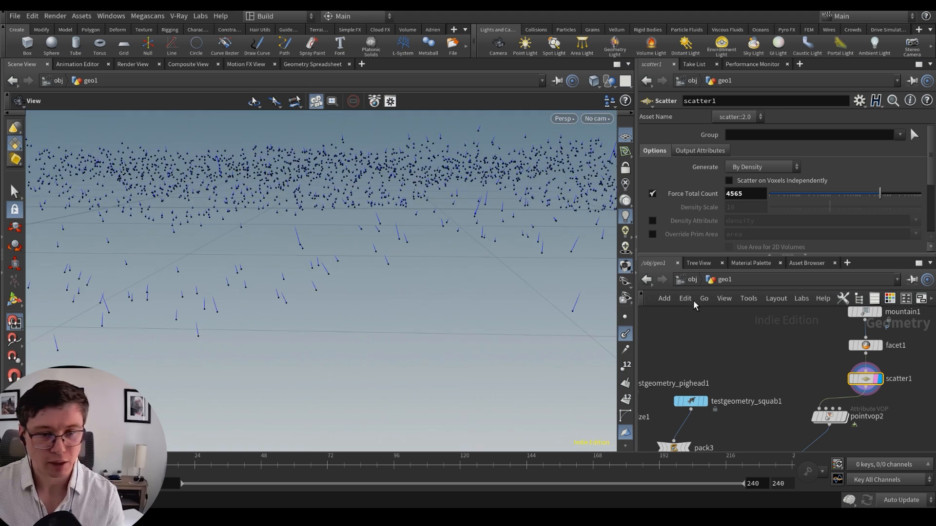
pyautogui.click(625, 334)
# Step: Display pointvop2, attribcreate1 and copytopoints1 in turn and examine the copied geometry
pyautogui.moveTo(795, 378); pyautogui.dragTo(817, 349, button='middle')
pyautogui.scroll(-3, 818, 352)
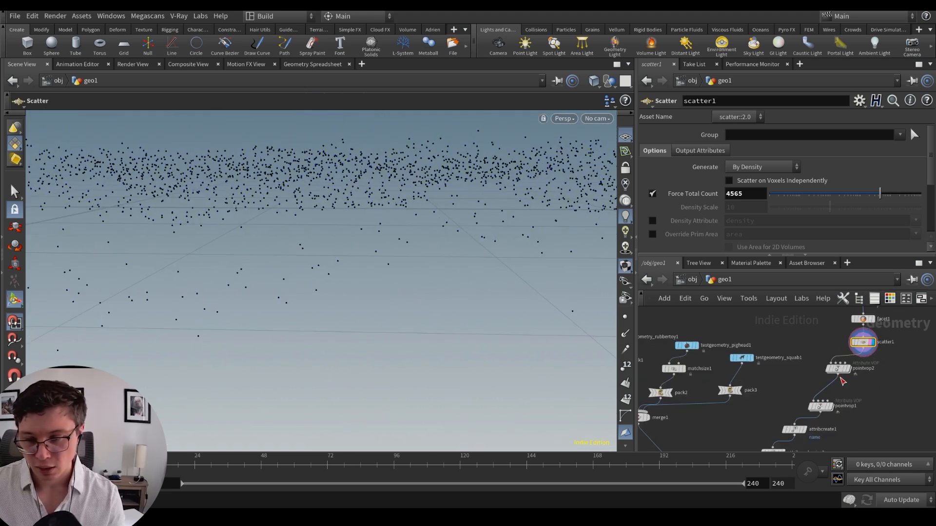
pyautogui.click(838, 371)
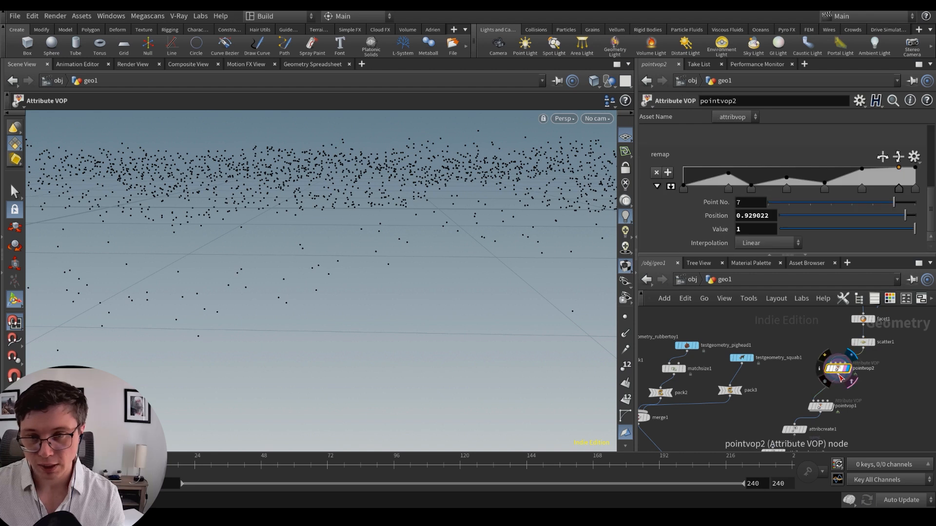
pyautogui.moveTo(796, 393); pyautogui.dragTo(806, 352, button='middle')
pyautogui.click(816, 390)
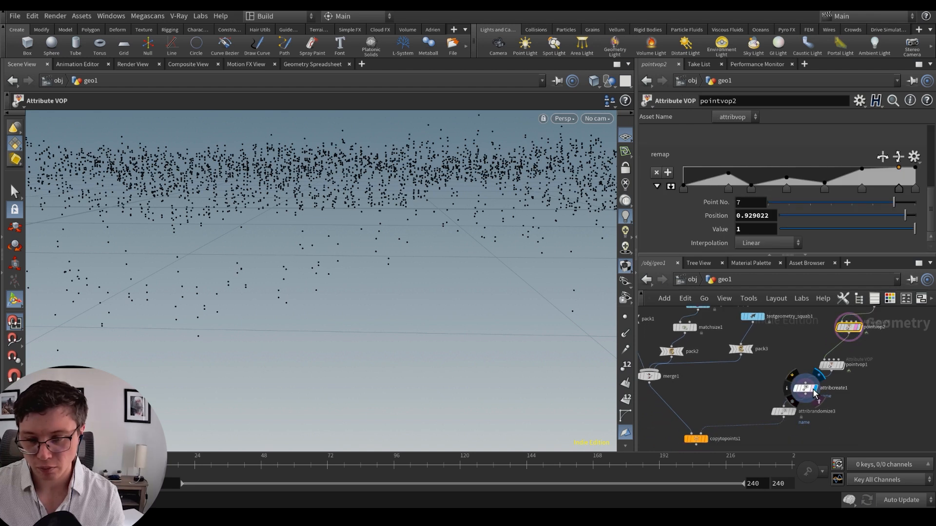
pyautogui.click(706, 439)
pyautogui.keyDown('alt'); pyautogui.moveTo(369, 201); pyautogui.dragTo(536, 293); pyautogui.keyUp('alt')
# Step: Bypass pointvop1 and inspect how the copies are oriented on the terrain
pyautogui.click(831, 367)
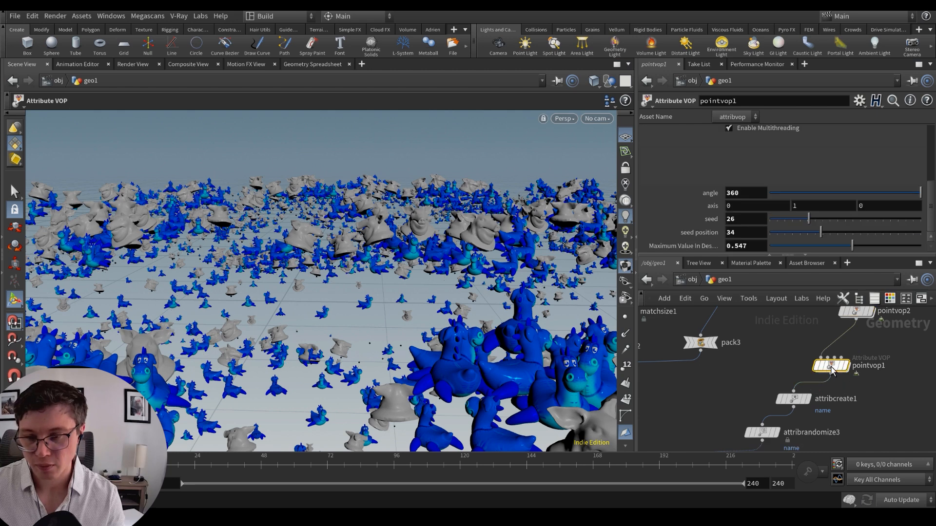
pyautogui.click(817, 367)
pyautogui.keyDown('alt'); pyautogui.moveTo(423, 229); pyautogui.dragTo(365, 301); pyautogui.keyUp('alt')
pyautogui.keyDown('alt'); pyautogui.moveTo(332, 312); pyautogui.dragTo(410, 295, button='middle'); pyautogui.keyUp('alt')
pyautogui.moveTo(692, 375); pyautogui.dragTo(844, 369, button='middle')
pyautogui.scroll(-5, 842, 369)
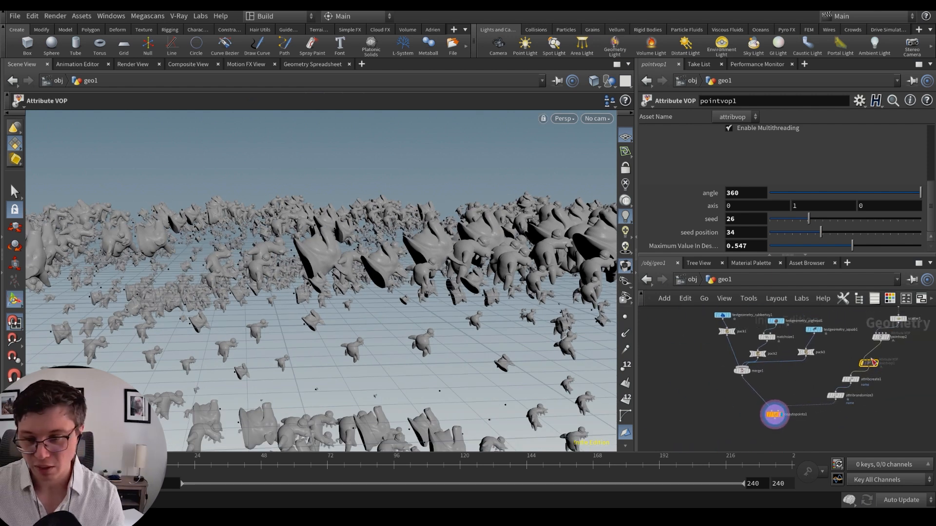
pyautogui.scroll(4, 890, 357)
pyautogui.moveTo(891, 349); pyautogui.dragTo(878, 376, button='middle')
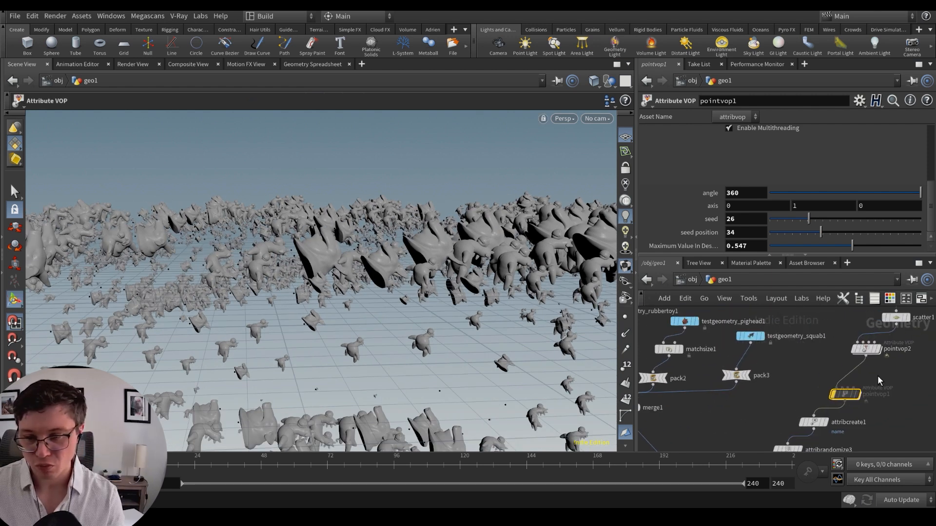
pyautogui.press('Tab')
pyautogui.write('attri')
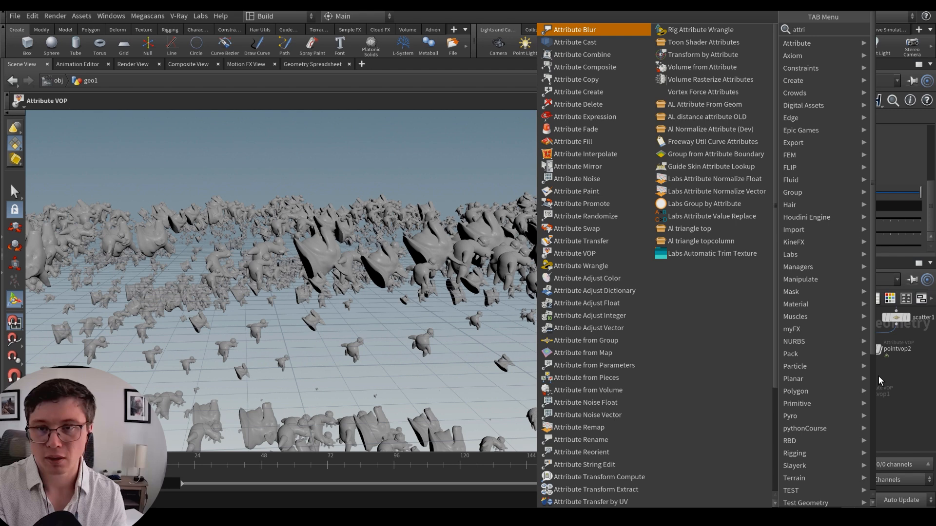
pyautogui.press('BackSpace')
pyautogui.press('BackSpace')
pyautogui.press('BackSpace')
pyautogui.press('BackSpace')
pyautogui.press('BackSpace')
pyautogui.write('attributec')
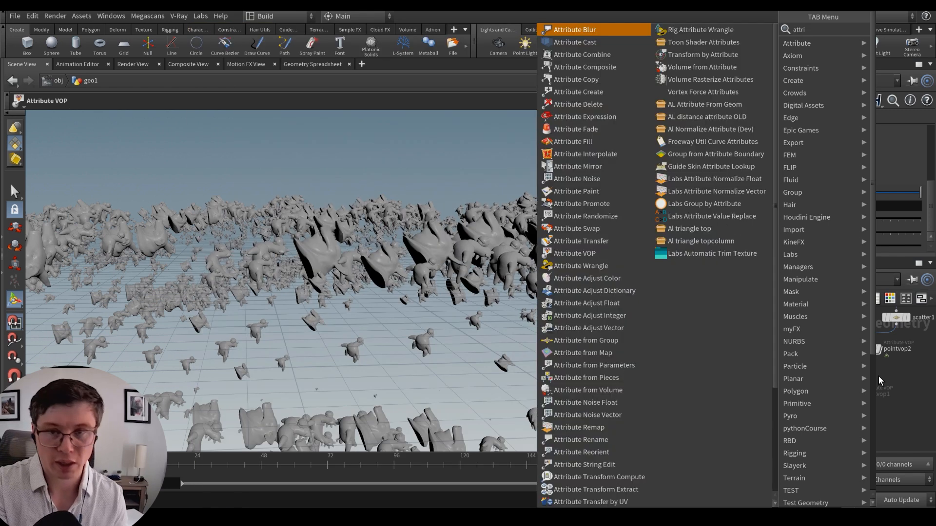
pyautogui.press('Return')
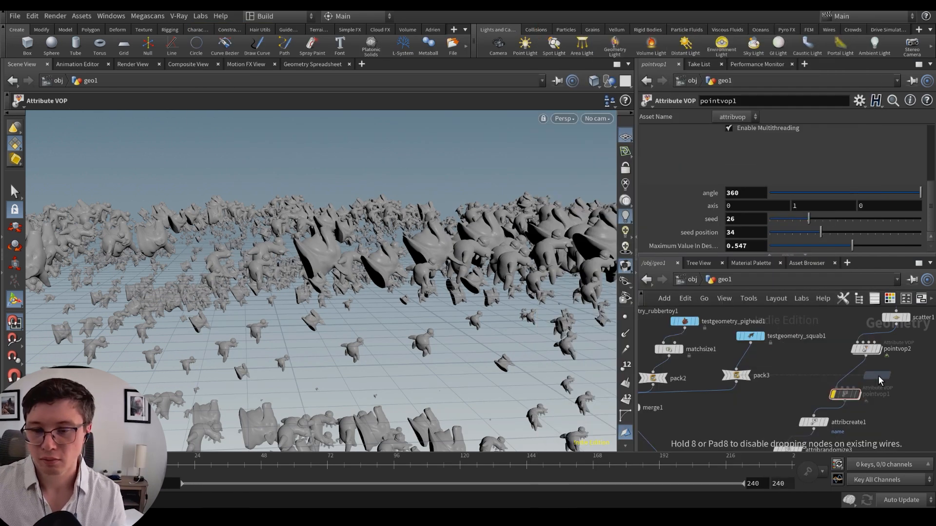
pyautogui.press('Escape')
# Step: Insert an Attribute Create node on the wire between pointvop2 and pointvop1
pyautogui.press('Tab')
pyautogui.write('create')
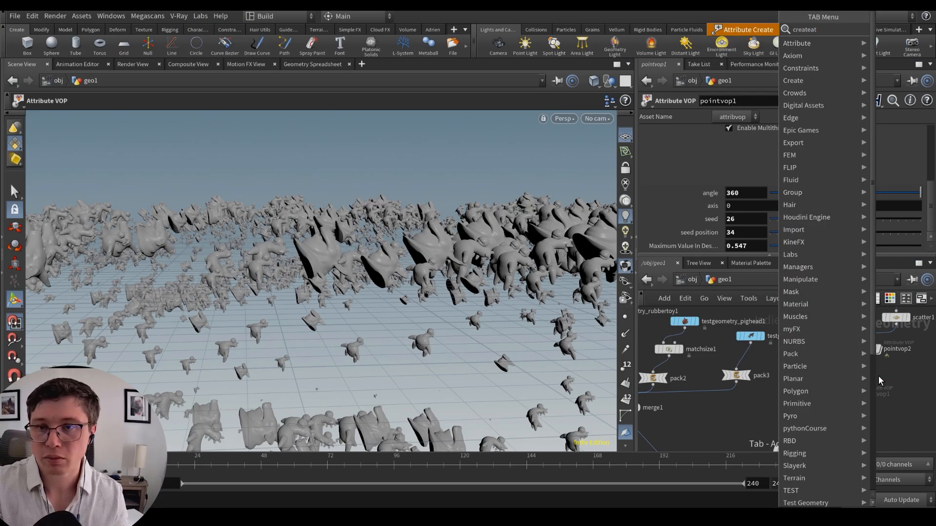
pyautogui.press('Return')
pyautogui.press('Return')
pyautogui.scroll(5, 879, 376)
pyautogui.moveTo(878, 376); pyautogui.dragTo(830, 378)
pyautogui.scroll(3, 786, 171)
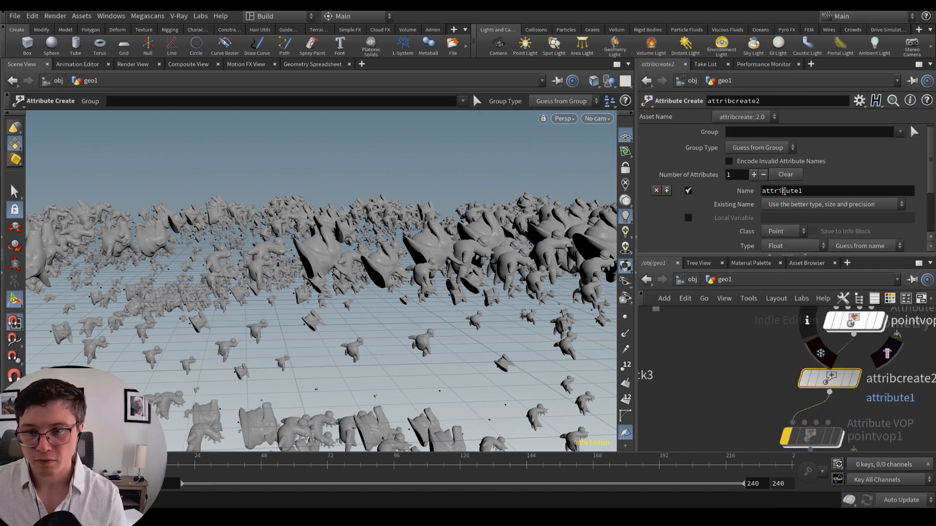
# Step: Name the attribute in the new Attribute Create node up and set its type to Vector
pyautogui.doubleClick(785, 192)
pyautogui.write('up')
pyautogui.press('Return')
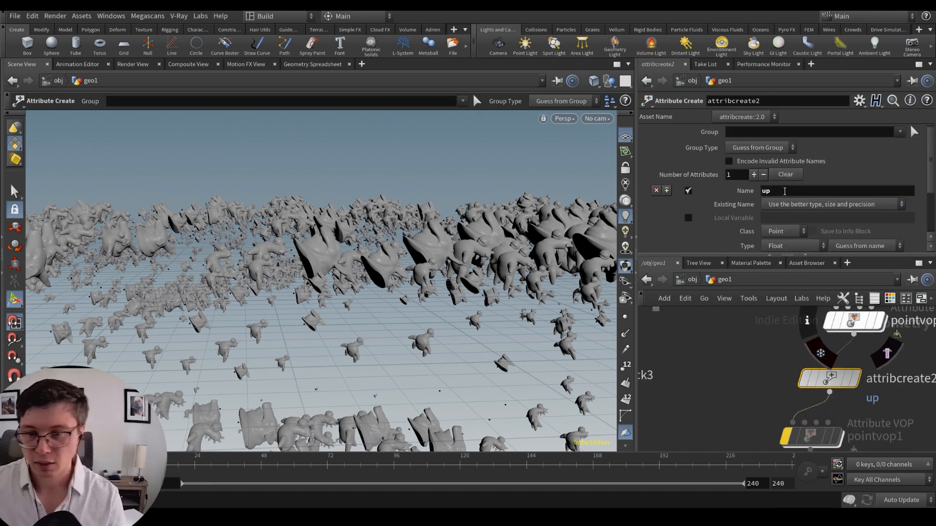
pyautogui.scroll(-4, 784, 191)
pyautogui.click(795, 187)
pyautogui.click(789, 227)
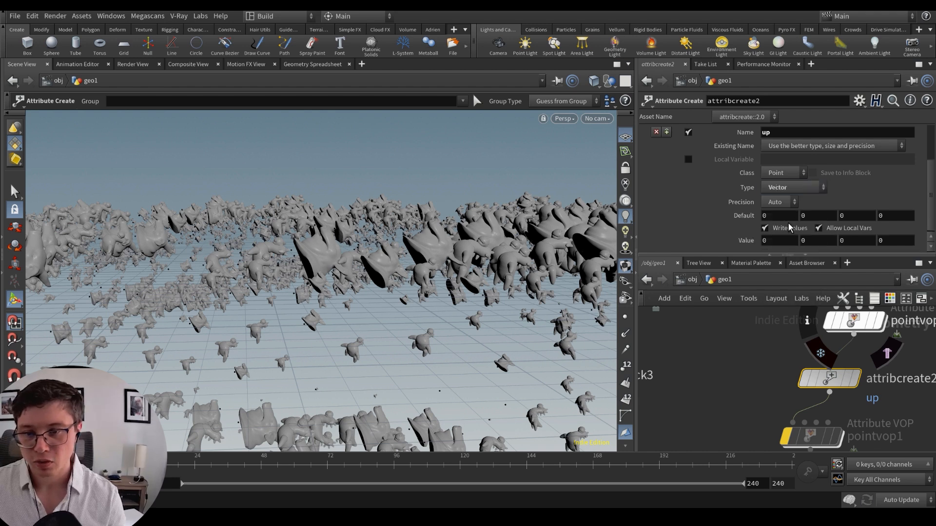
# Step: Set the Y component of the up attribute's value and default to 1
pyautogui.click(810, 240)
pyautogui.write('1')
pyautogui.press('Return')
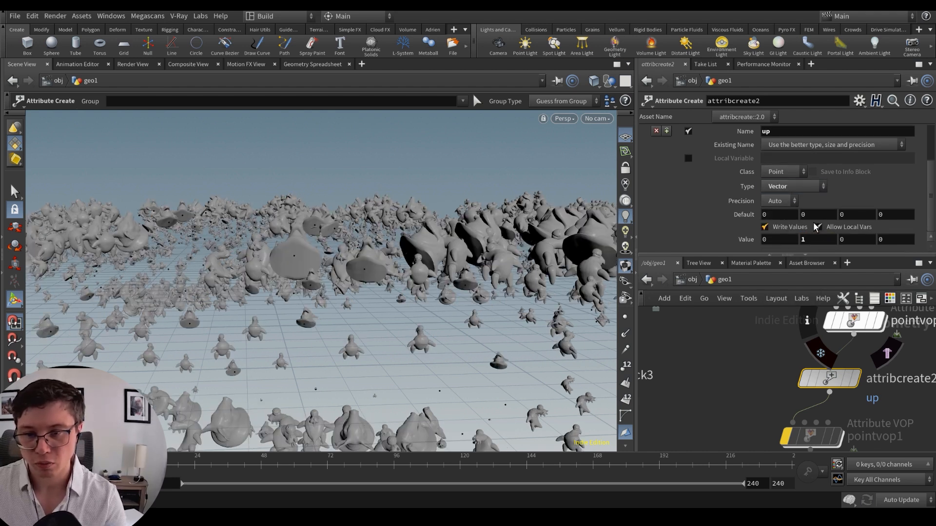
pyautogui.doubleClick(812, 215)
pyautogui.write('1')
pyautogui.press('Return')
# Step: Inspect the copies, turn on point normals display, and check the node info of attribcreate2 and attribrandomize3 for the up attribute
pyautogui.keyDown('alt'); pyautogui.moveTo(413, 235); pyautogui.dragTo(340, 288); pyautogui.keyUp('alt')
pyautogui.keyDown('alt'); pyautogui.moveTo(341, 288); pyautogui.dragTo(422, 306, button='right'); pyautogui.keyUp('alt')
pyautogui.keyDown('alt'); pyautogui.moveTo(422, 305); pyautogui.dragTo(434, 332, button='middle'); pyautogui.keyUp('alt')
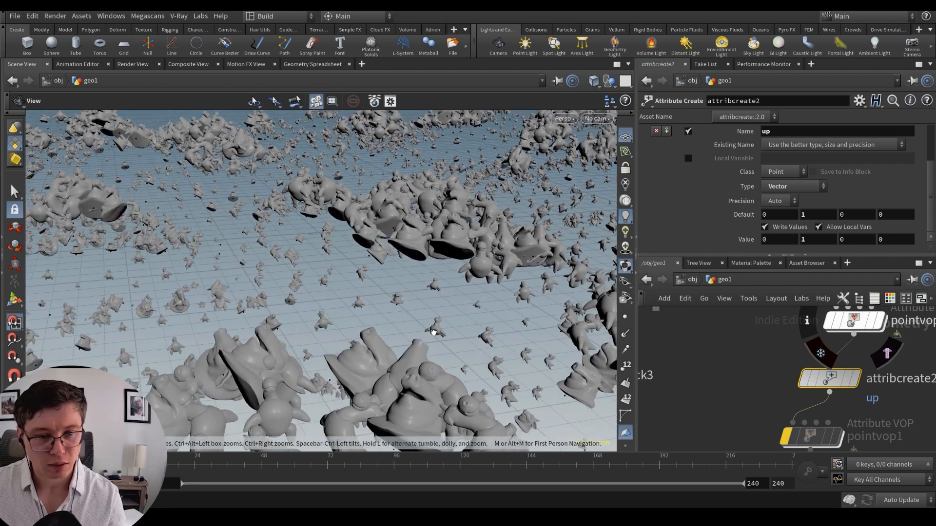
pyautogui.keyDown('alt'); pyautogui.moveTo(434, 332); pyautogui.dragTo(426, 315); pyautogui.keyUp('alt')
pyautogui.click(626, 337)
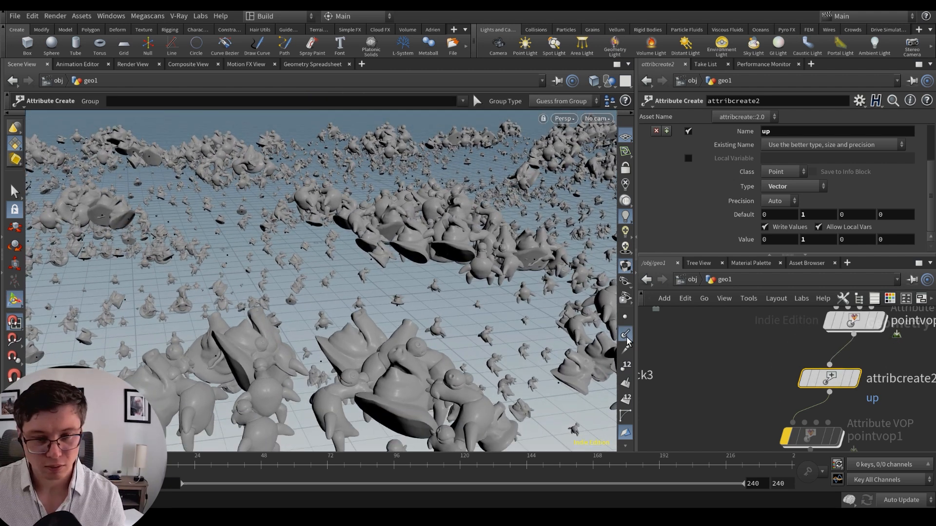
pyautogui.middleClick(836, 380)
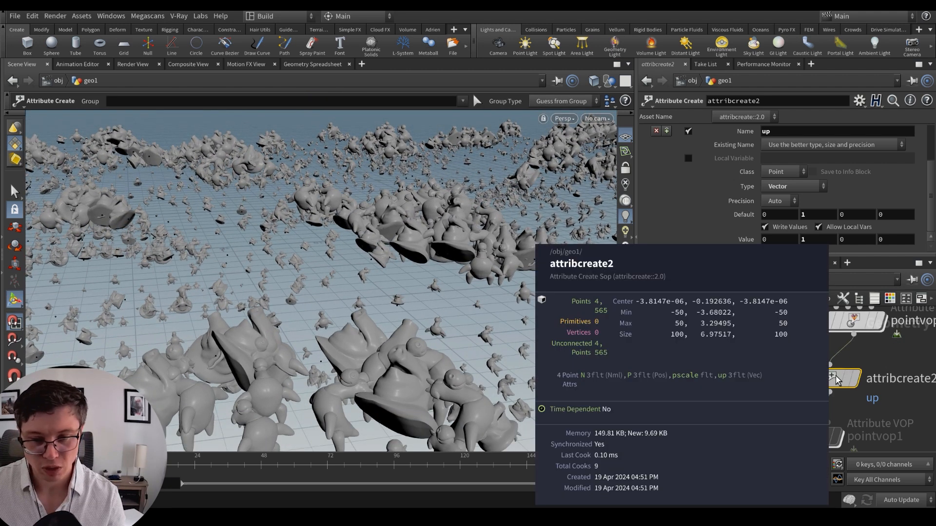
pyautogui.scroll(-1, 869, 415)
pyautogui.moveTo(868, 405); pyautogui.dragTo(865, 340, button='middle')
pyautogui.moveTo(816, 414); pyautogui.dragTo(845, 365, button='middle')
pyautogui.middleClick(747, 415)
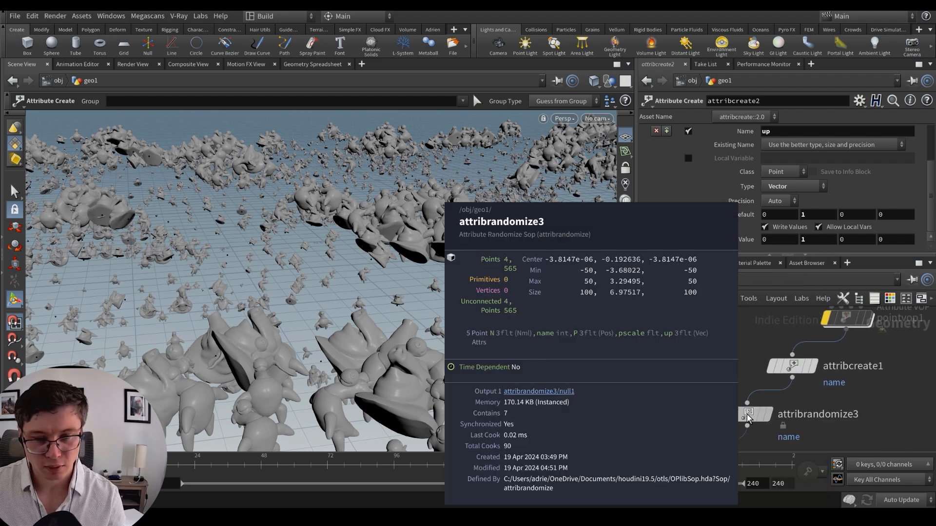
# Step: Display attribrandomize3 to examine its point normals, and display copytopoints1 again to compare the orientation of the copies
pyautogui.click(768, 415)
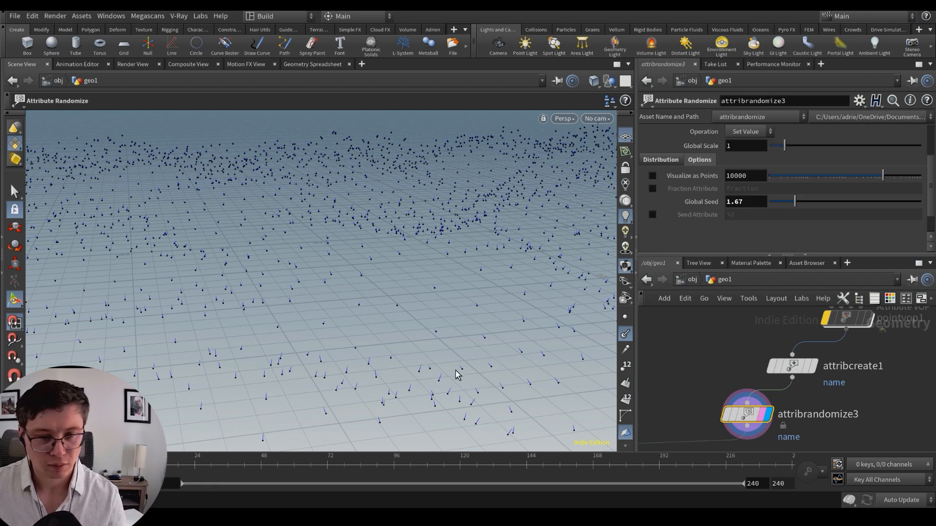
pyautogui.keyDown('alt'); pyautogui.moveTo(458, 376); pyautogui.dragTo(569, 361); pyautogui.keyUp('alt')
pyautogui.scroll(-3, 682, 401)
pyautogui.moveTo(645, 438); pyautogui.dragTo(725, 390, button='middle')
pyautogui.click(700, 400)
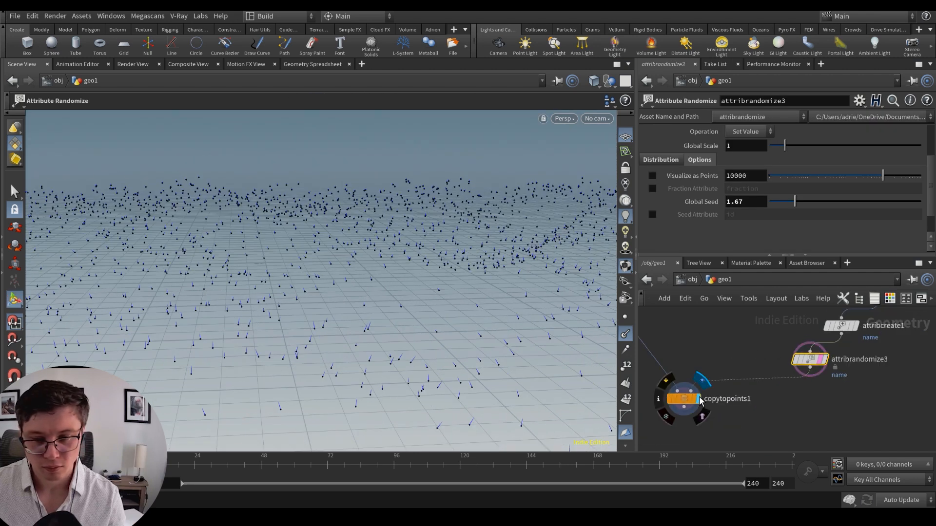
pyautogui.keyDown('alt'); pyautogui.moveTo(412, 246); pyautogui.dragTo(608, 273, button='right'); pyautogui.keyUp('alt')
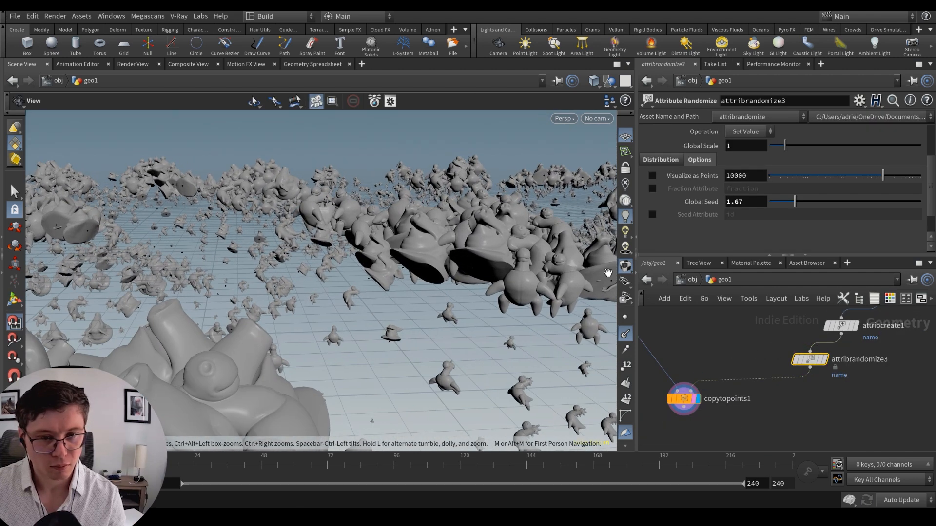
pyautogui.keyDown('alt'); pyautogui.moveTo(446, 220); pyautogui.dragTo(550, 298); pyautogui.keyUp('alt')
# Step: Insert a Transform node between merge1 and copytopoints1
pyautogui.moveTo(661, 359); pyautogui.dragTo(772, 405, button='middle')
pyautogui.scroll(-1, 777, 389)
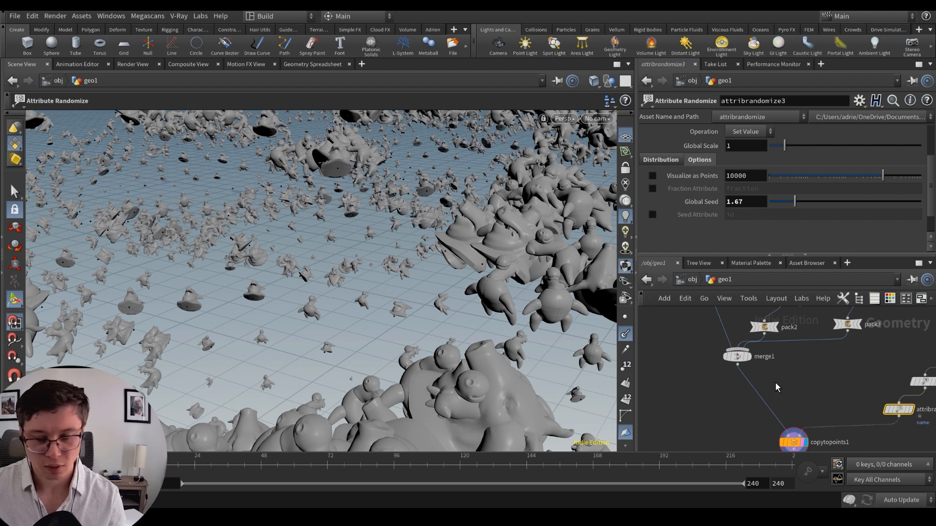
pyautogui.press('Tab')
pyautogui.write('tr')
pyautogui.press('Down')
pyautogui.press('Down')
pyautogui.press('Return')
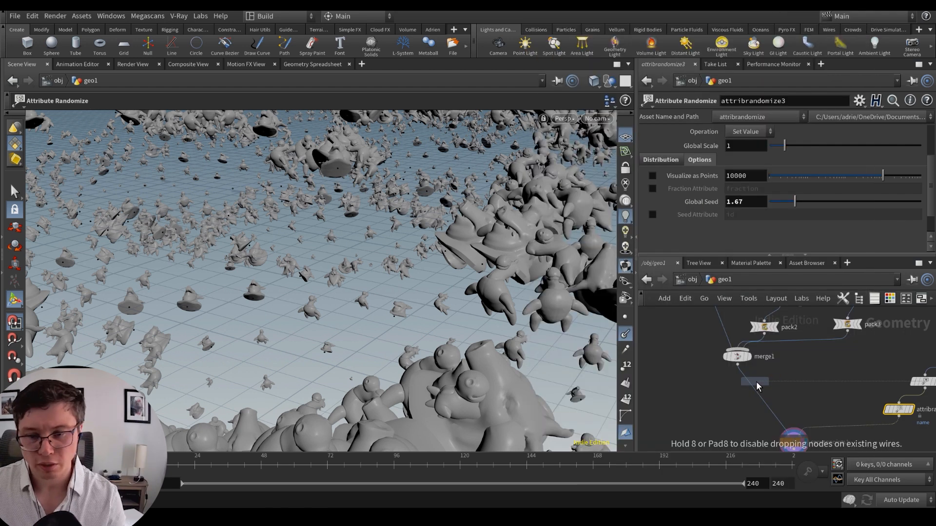
pyautogui.click(756, 381)
# Step: Set the Transform node's X rotation to 90 and inspect how the copies stand on the terrain
pyautogui.click(746, 194)
pyautogui.write('9')
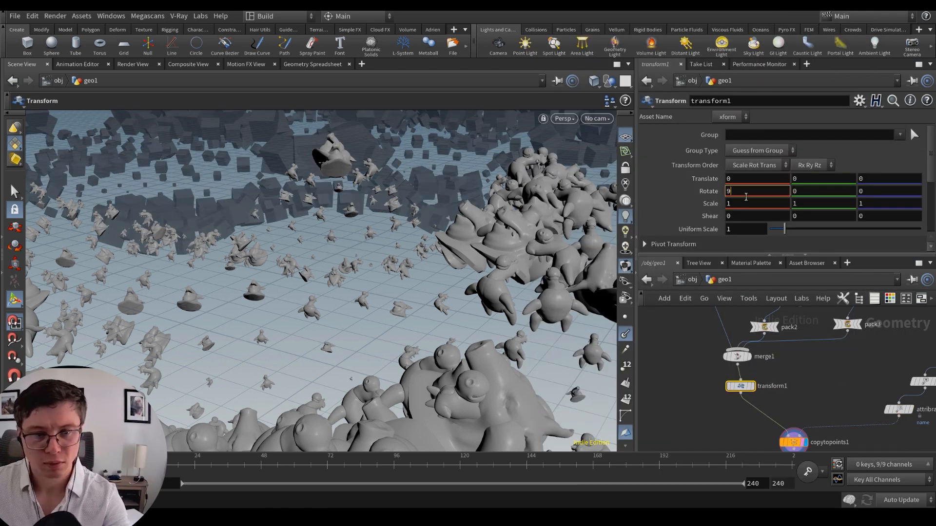
pyautogui.write('0')
pyautogui.press('Return')
pyautogui.keyDown('alt'); pyautogui.moveTo(460, 281); pyautogui.dragTo(370, 288, button='right'); pyautogui.keyUp('alt')
pyautogui.keyDown('alt'); pyautogui.moveTo(370, 288); pyautogui.dragTo(407, 277); pyautogui.keyUp('alt')
pyautogui.keyDown('alt'); pyautogui.moveTo(407, 277); pyautogui.dragTo(546, 286, button='right'); pyautogui.keyUp('alt')
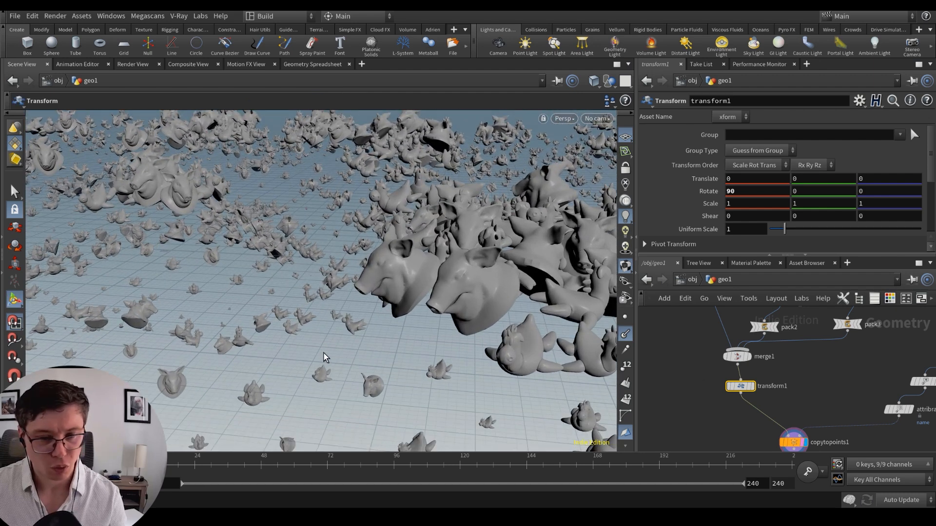
pyautogui.keyDown('alt'); pyautogui.moveTo(323, 353); pyautogui.dragTo(314, 259); pyautogui.keyUp('alt')
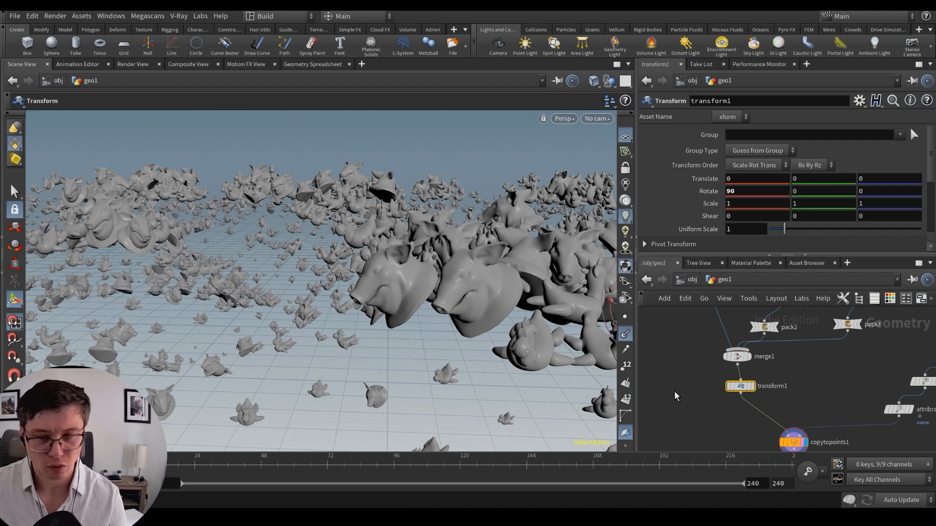
# Step: Add a Line node beside transform1 and wire it into copytopoints1's first input in place of the merged geometry
pyautogui.moveTo(675, 392); pyautogui.dragTo(744, 399, button='middle')
pyautogui.click(745, 398)
pyautogui.press('Tab')
pyautogui.write('line')
pyautogui.press('Return')
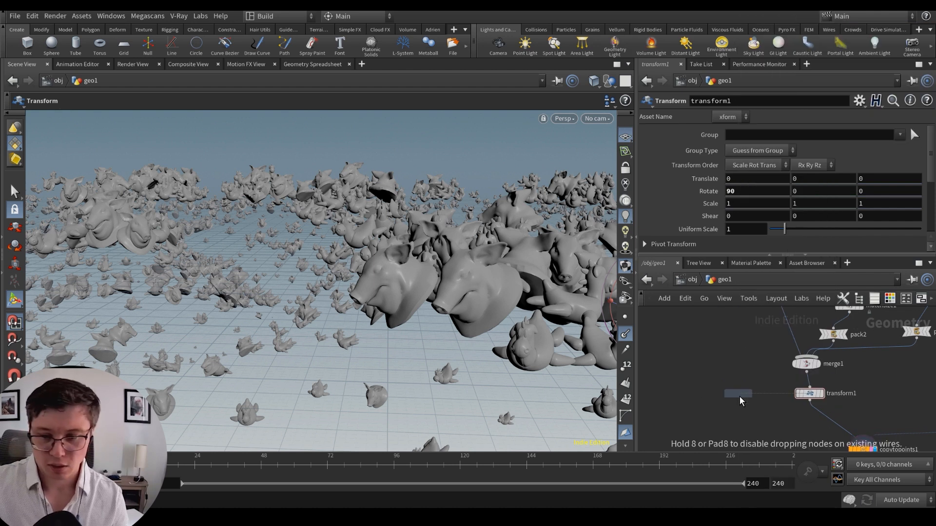
pyautogui.click(739, 397)
pyautogui.click(738, 400)
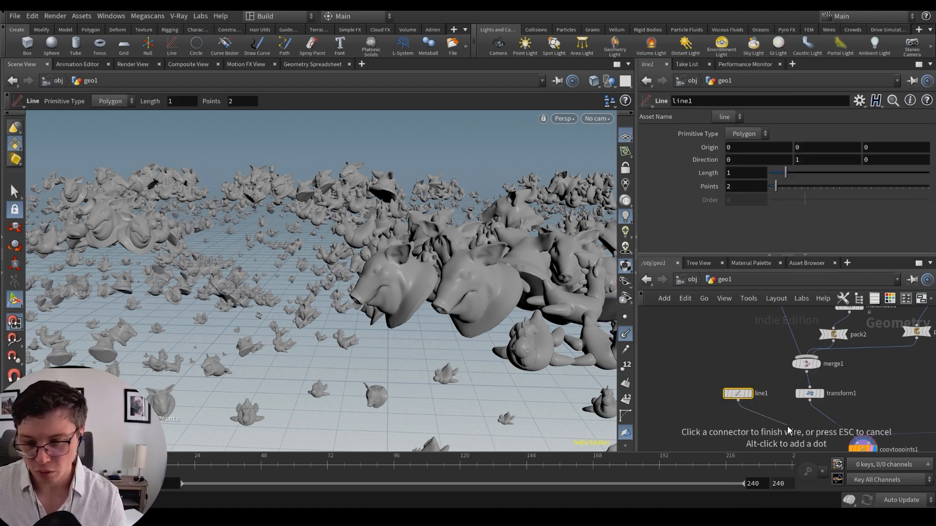
pyautogui.click(835, 407)
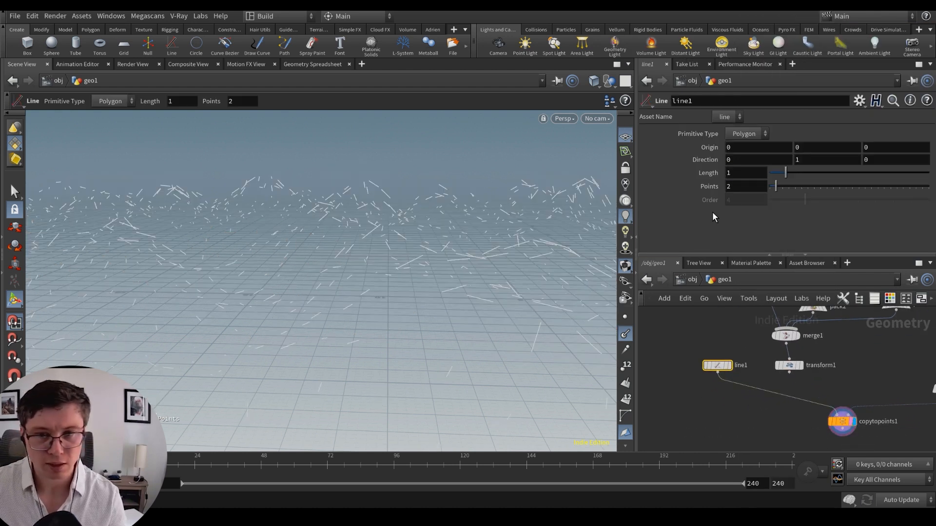
# Step: Set the line's direction to 0, 0, 1 and its length to 2.69, and inspect the copied lines
pyautogui.click(811, 160)
pyautogui.write('0')
pyautogui.click(886, 160)
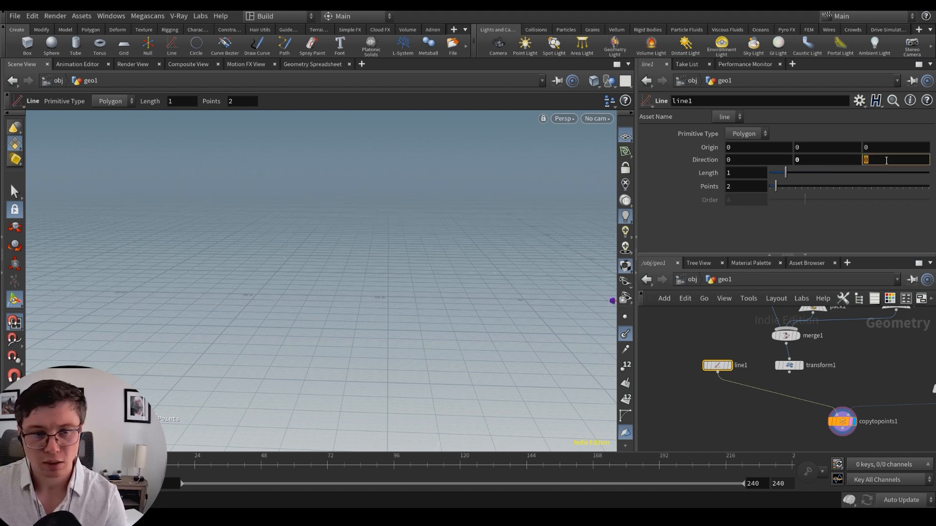
pyautogui.write('1')
pyautogui.press('Return')
pyautogui.press('Escape')
pyautogui.moveTo(374, 255); pyautogui.dragTo(438, 254)
pyautogui.moveTo(785, 174); pyautogui.dragTo(813, 179)
pyautogui.keyDown('alt'); pyautogui.moveTo(330, 242); pyautogui.dragTo(382, 280); pyautogui.keyUp('alt')
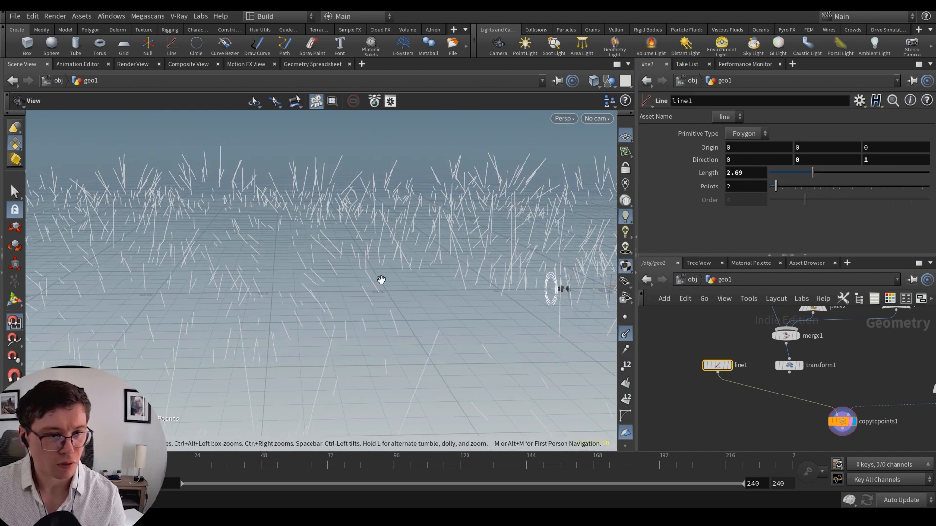
# Step: Bypass facet1 above scatter1 and inspect the orientation of the copied lines
pyautogui.moveTo(814, 390); pyautogui.dragTo(745, 414, button='middle')
pyautogui.scroll(-3, 744, 414)
pyautogui.scroll(2, 878, 366)
pyautogui.moveTo(880, 361); pyautogui.dragTo(865, 415, button='middle')
pyautogui.scroll(1, 853, 411)
pyautogui.scroll(1, 865, 373)
pyautogui.click(825, 366)
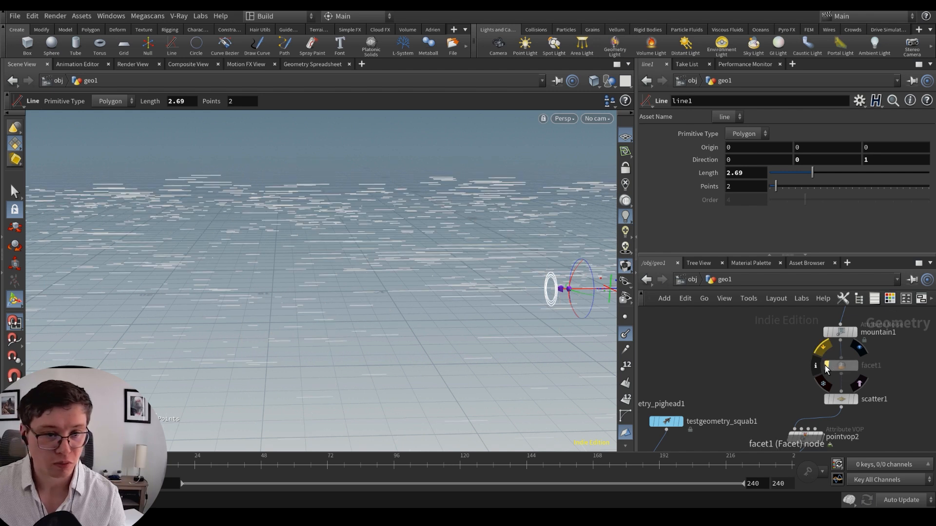
pyautogui.press('Escape')
pyautogui.moveTo(435, 234); pyautogui.dragTo(322, 254)
# Step: Re-enable pointvop1 and reconnect transform1 to copytopoints1's first input in place of line1
pyautogui.moveTo(708, 380); pyautogui.dragTo(769, 349, button='middle')
pyautogui.scroll(-3, 768, 349)
pyautogui.moveTo(709, 428); pyautogui.dragTo(782, 384, button='middle')
pyautogui.scroll(2, 766, 358)
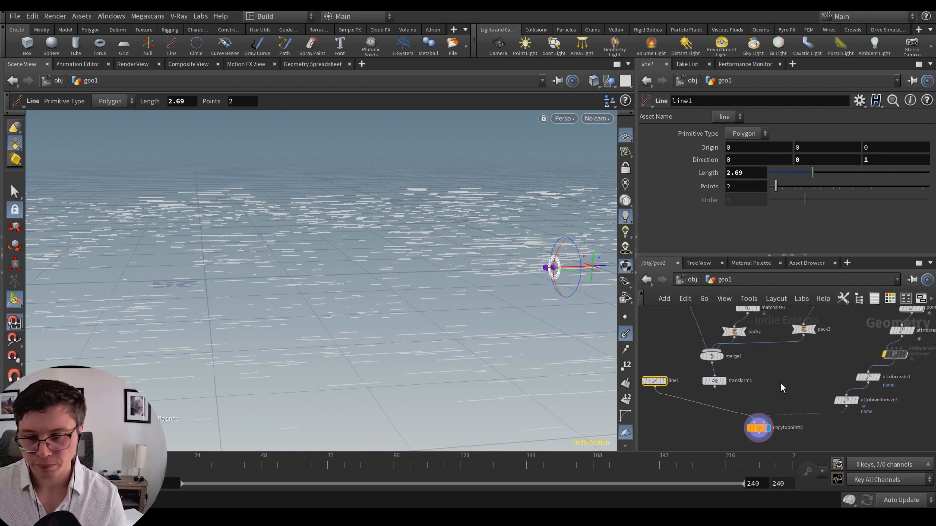
pyautogui.click(884, 352)
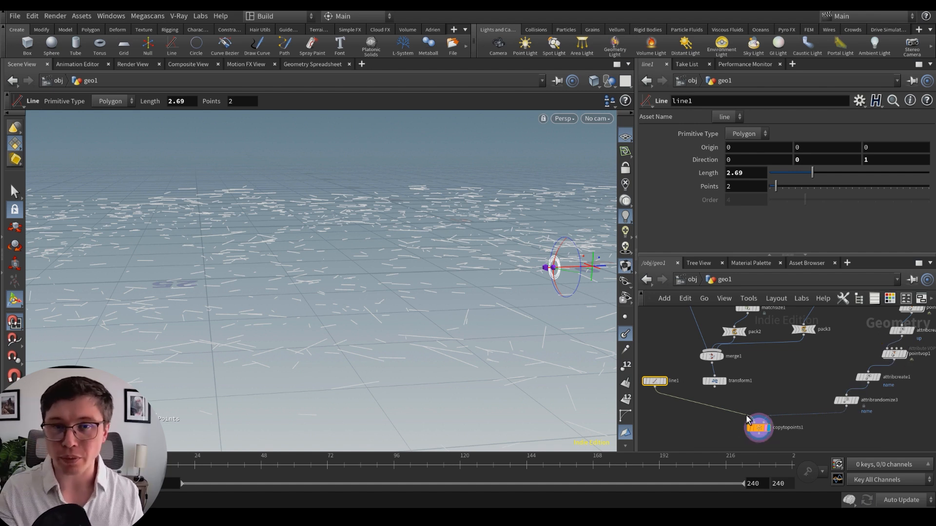
pyautogui.moveTo(753, 420); pyautogui.dragTo(735, 405)
pyautogui.moveTo(735, 405); pyautogui.dragTo(715, 387)
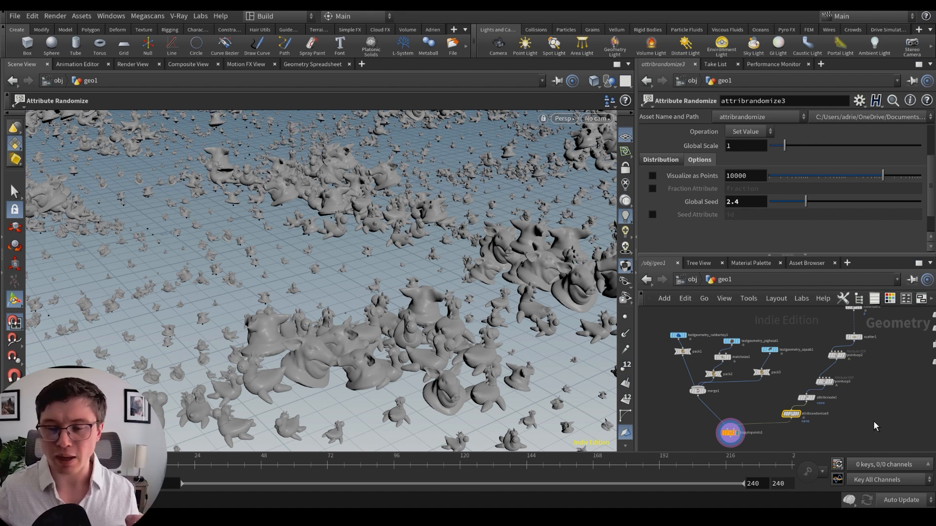
# Step: Review the chain of pointvop1, attribcreate1 and attribrandomize3, and select copytopoints1 to show its parameters
pyautogui.scroll(2, 873, 421)
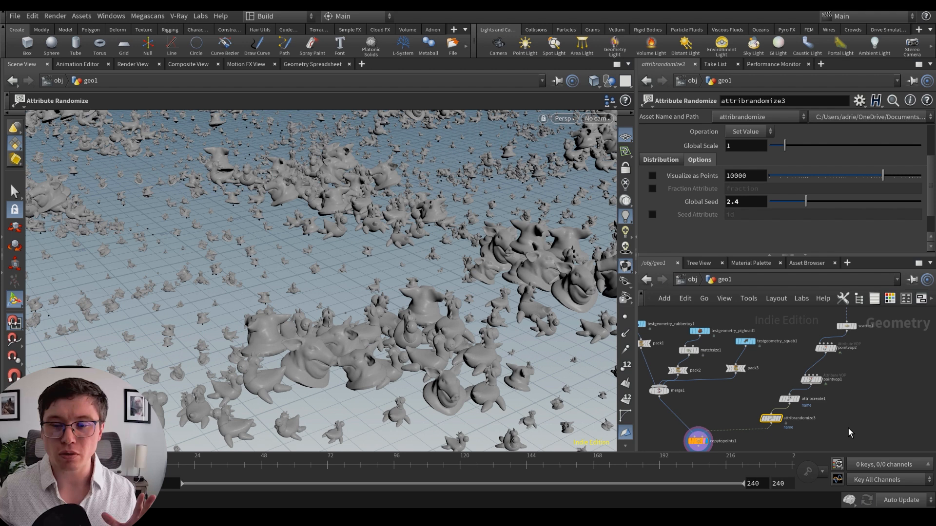
pyautogui.moveTo(848, 433); pyautogui.dragTo(782, 358)
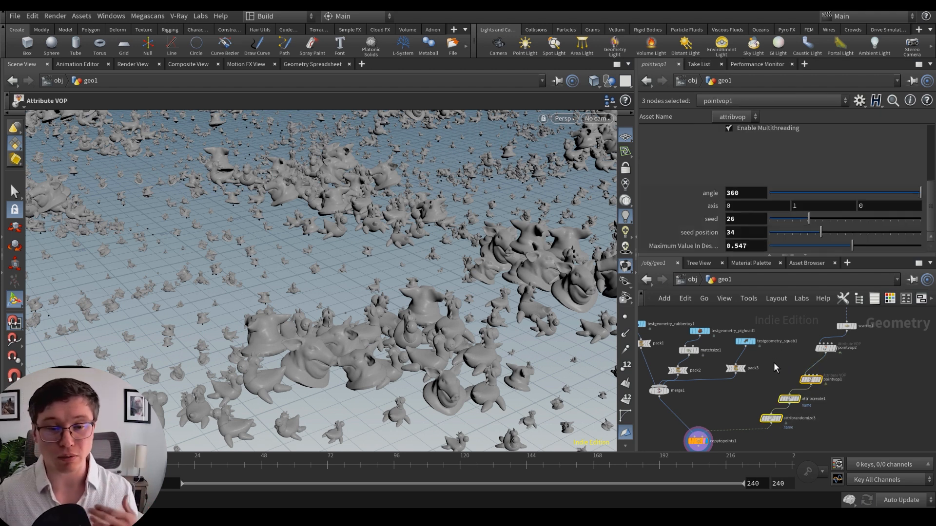
pyautogui.click(774, 362)
pyautogui.moveTo(736, 387)
pyautogui.mouseDown(button='middle')
pyautogui.moveTo(755, 384)
pyautogui.moveTo(747, 385)
pyautogui.moveTo(747, 401)
pyautogui.mouseUp(button='middle')
pyautogui.scroll(2, 742, 396)
pyautogui.scroll(-1, 741, 398)
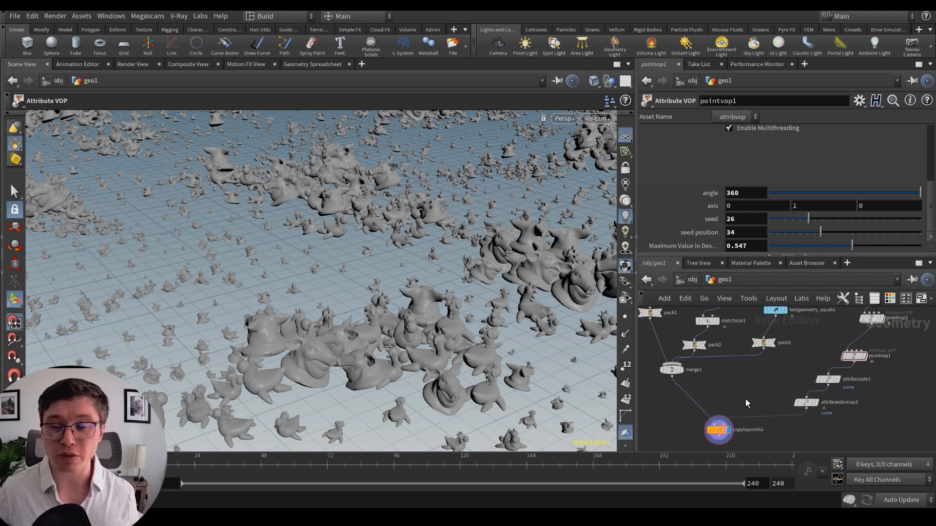
pyautogui.click(723, 430)
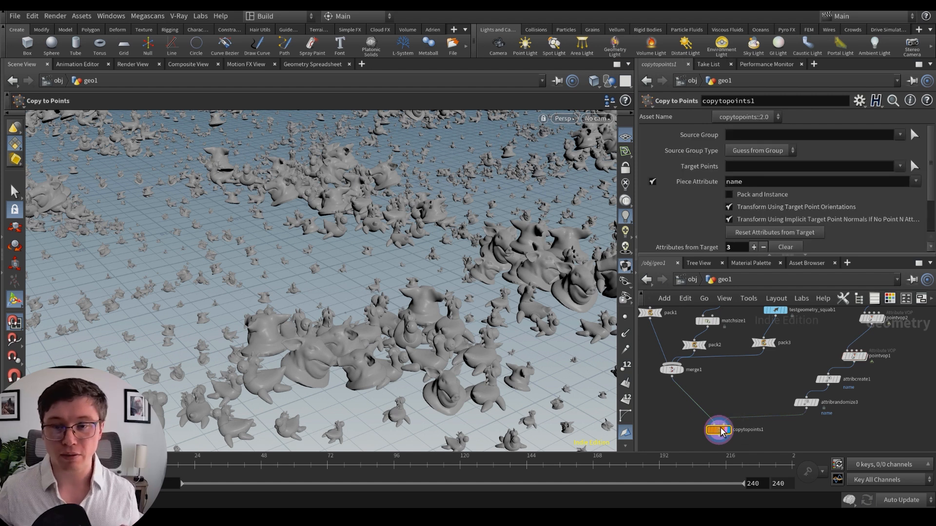